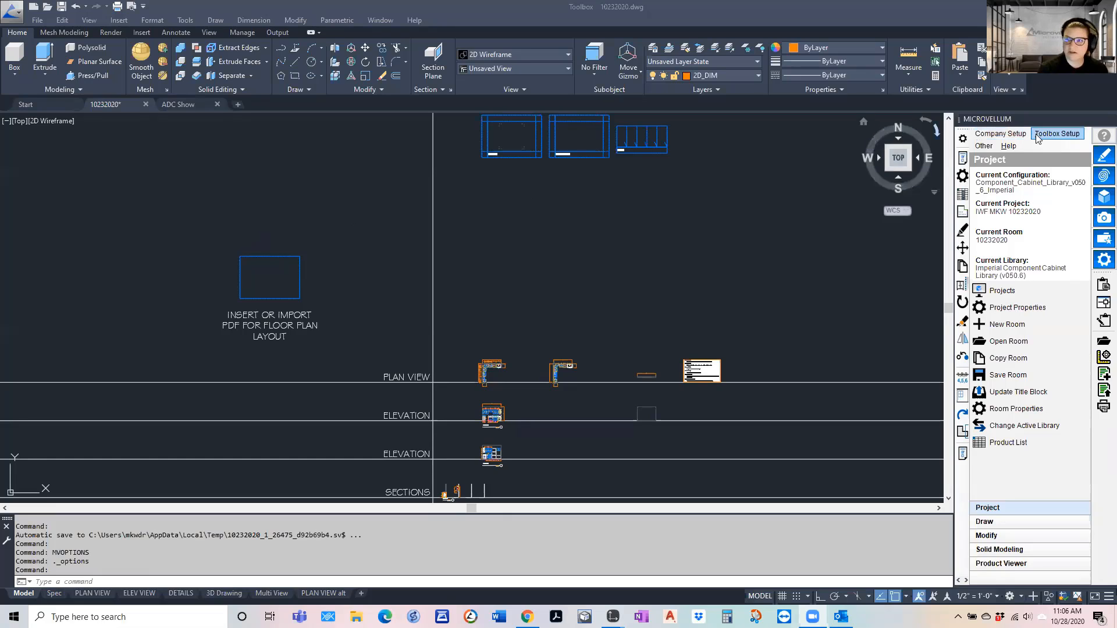
# Browse the Toolbox data to the Drawing Templates folder of Component_Cabinet_Library_v050_6_Imperial, review its template files and close the window
pyautogui.click(1012, 144)
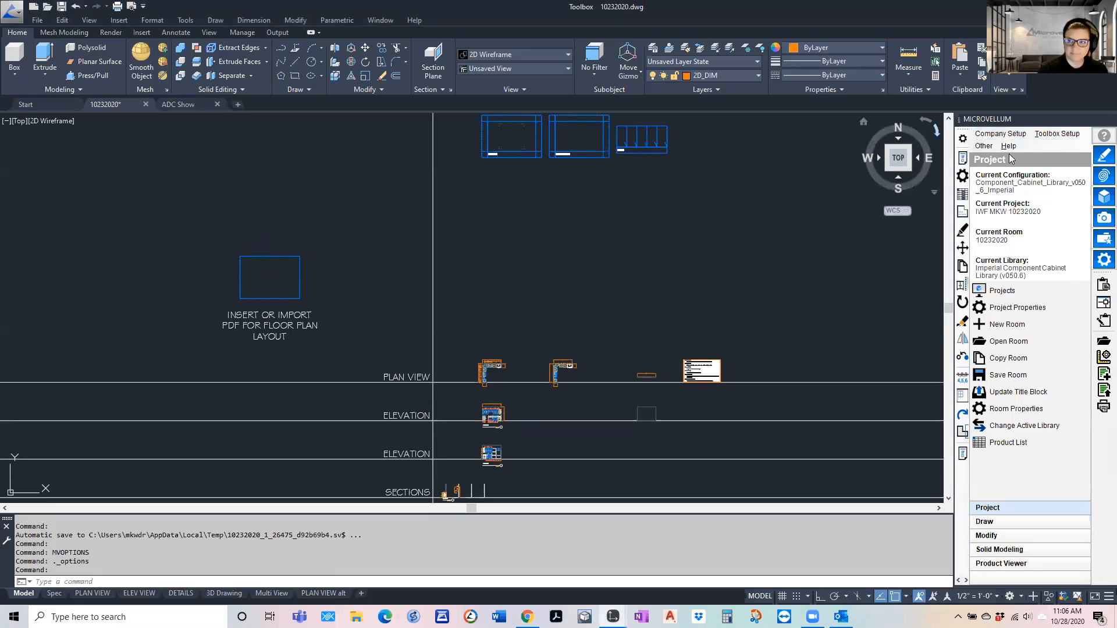
pyautogui.click(1010, 146)
pyautogui.click(1057, 161)
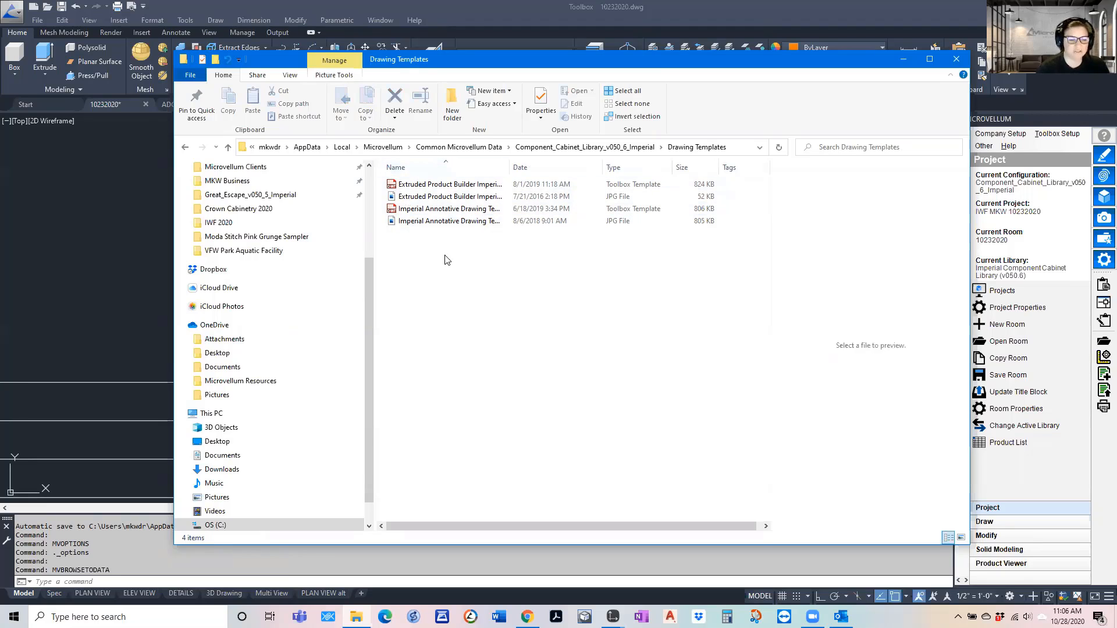
pyautogui.click(960, 62)
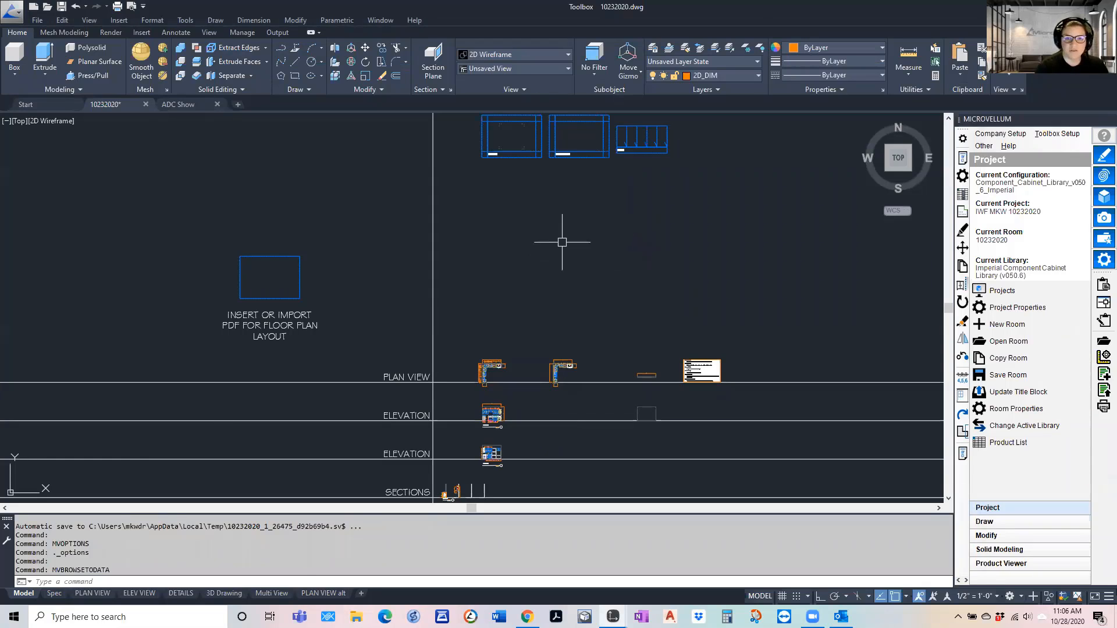
# Examine the PLAN VIEW, ELEVATION VIEW and DETAILS template frames above the drawing rows in model space
pyautogui.scroll(2, 505, 341)
pyautogui.scroll(-5, 510, 349)
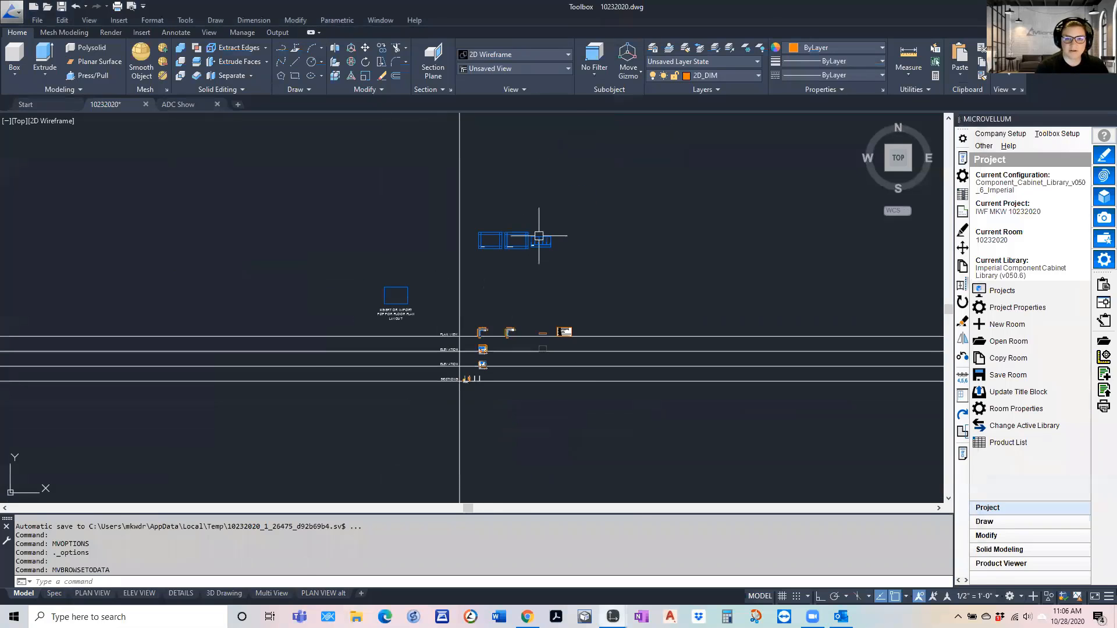
pyautogui.scroll(7, 530, 235)
pyautogui.scroll(2, 321, 257)
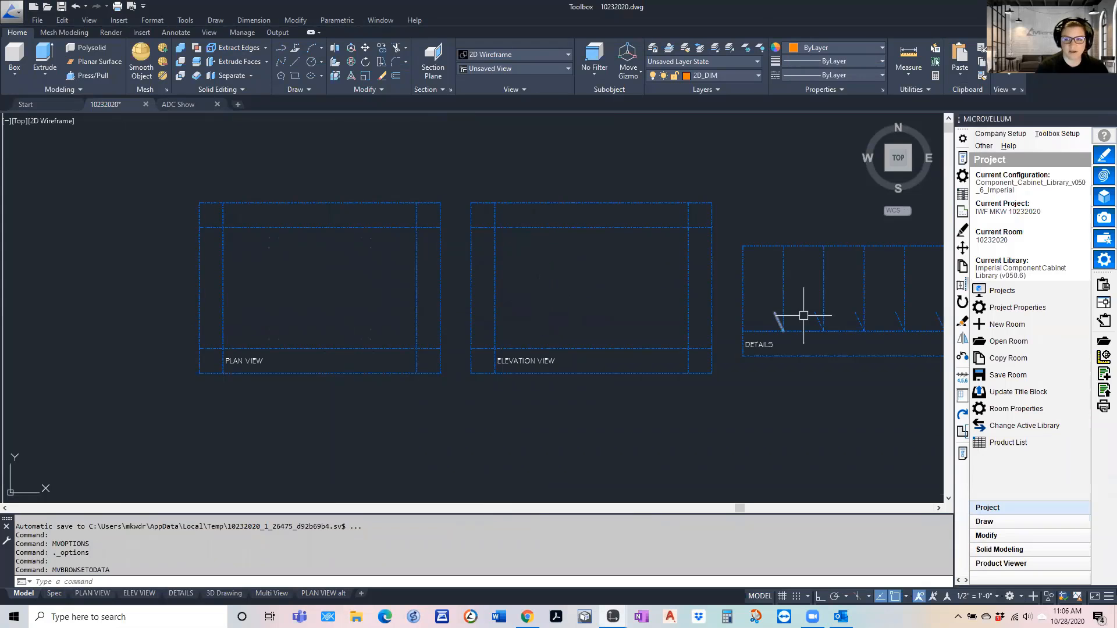
pyautogui.moveTo(822, 319); pyautogui.dragTo(743, 366, button='middle')
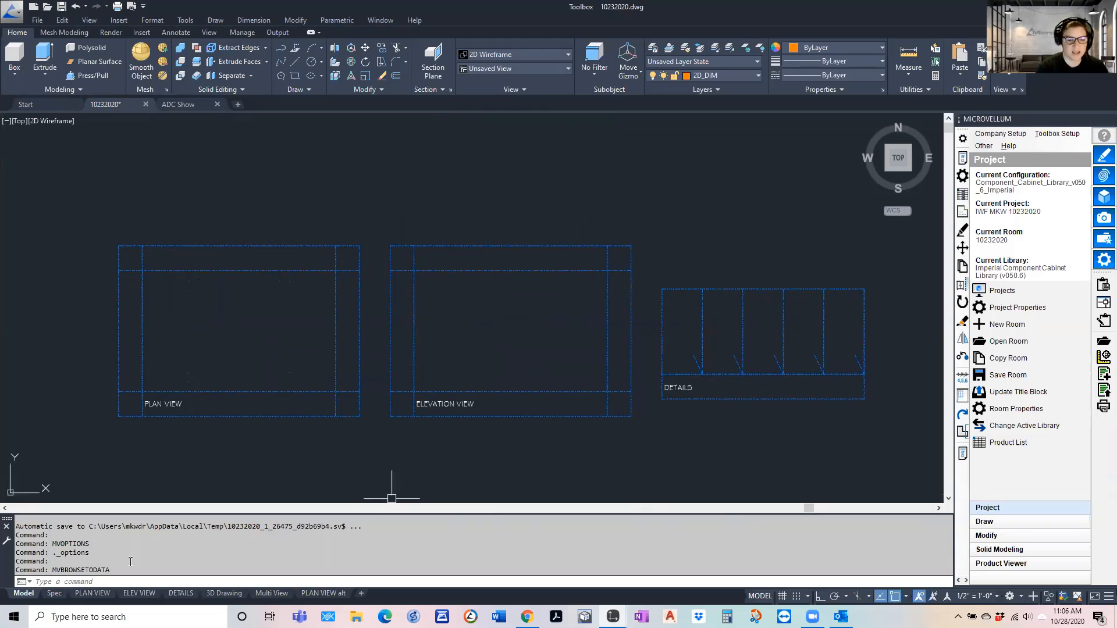
pyautogui.moveTo(109, 592)
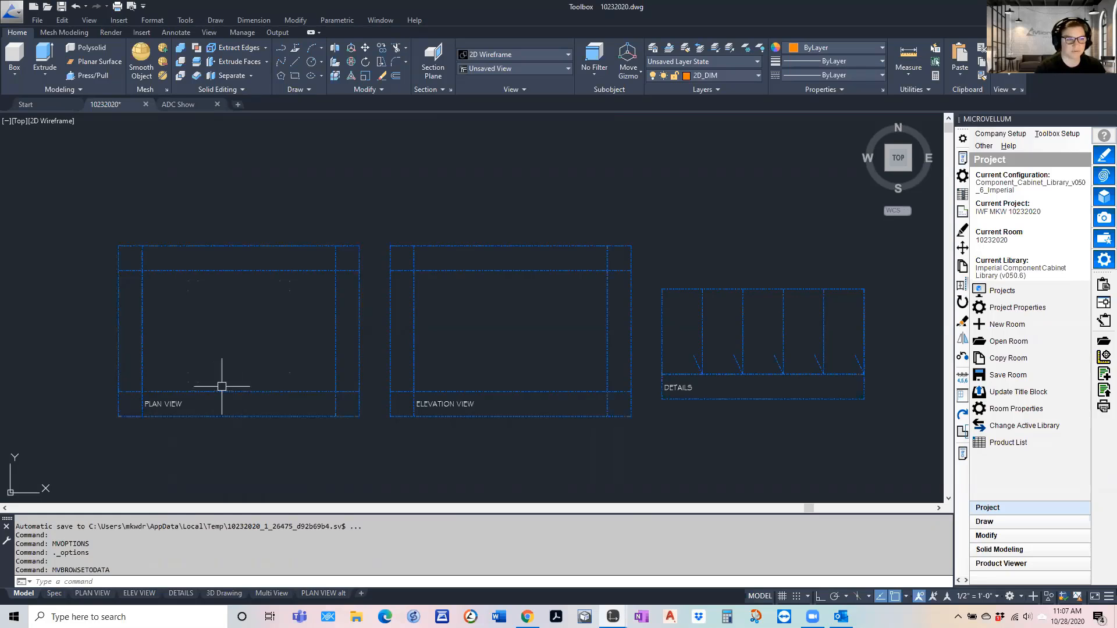
# Examine how the plan view, elevation and sections rows and the PDF floor plan area are organised in model space
pyautogui.scroll(-5, 305, 292)
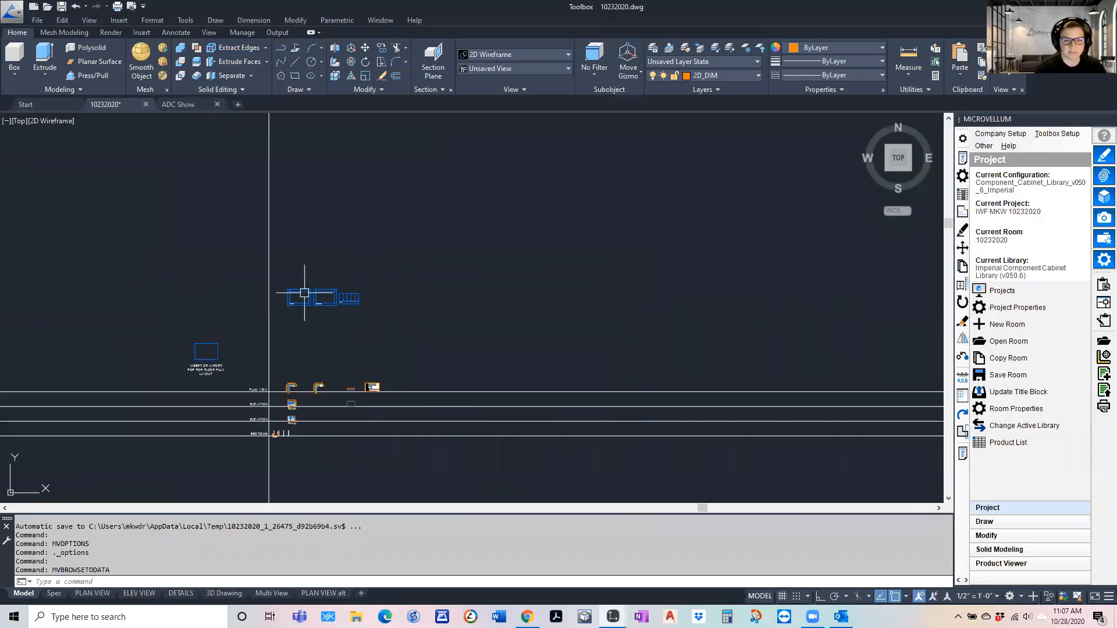
pyautogui.scroll(-2, 304, 292)
pyautogui.scroll(4, 278, 370)
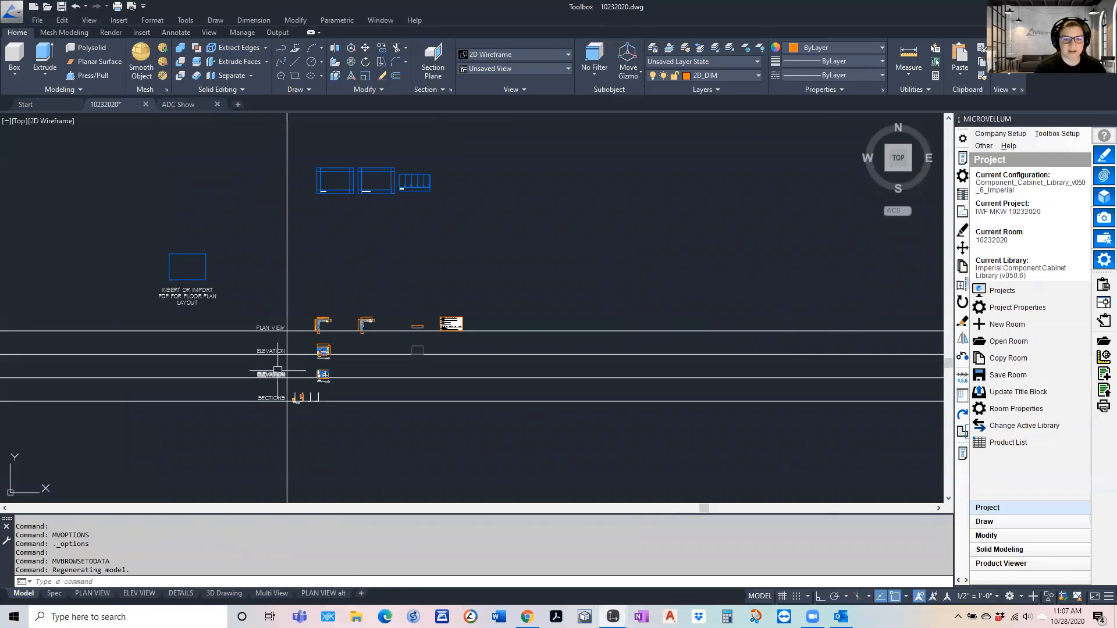
pyautogui.scroll(2, 315, 388)
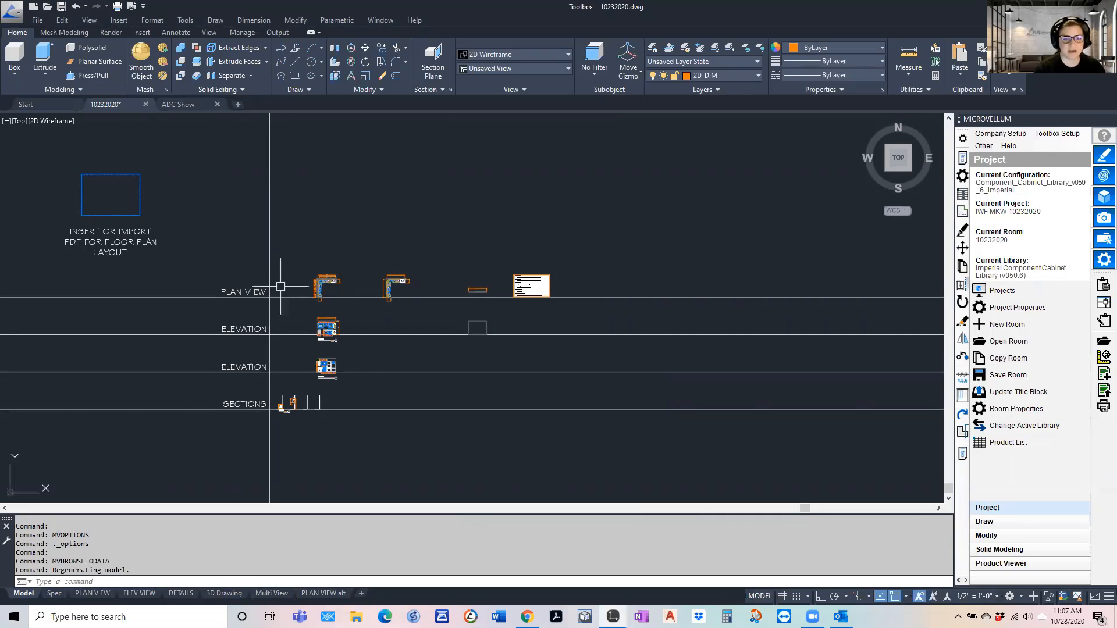
pyautogui.scroll(2, 278, 288)
pyautogui.scroll(-2, 275, 273)
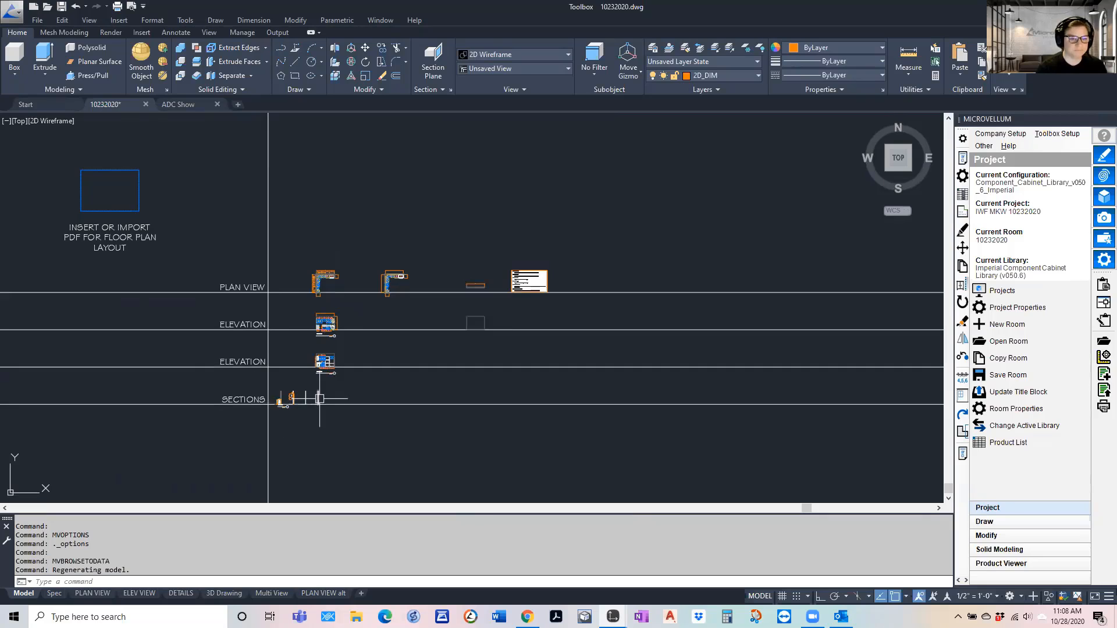
pyautogui.scroll(-2, 285, 407)
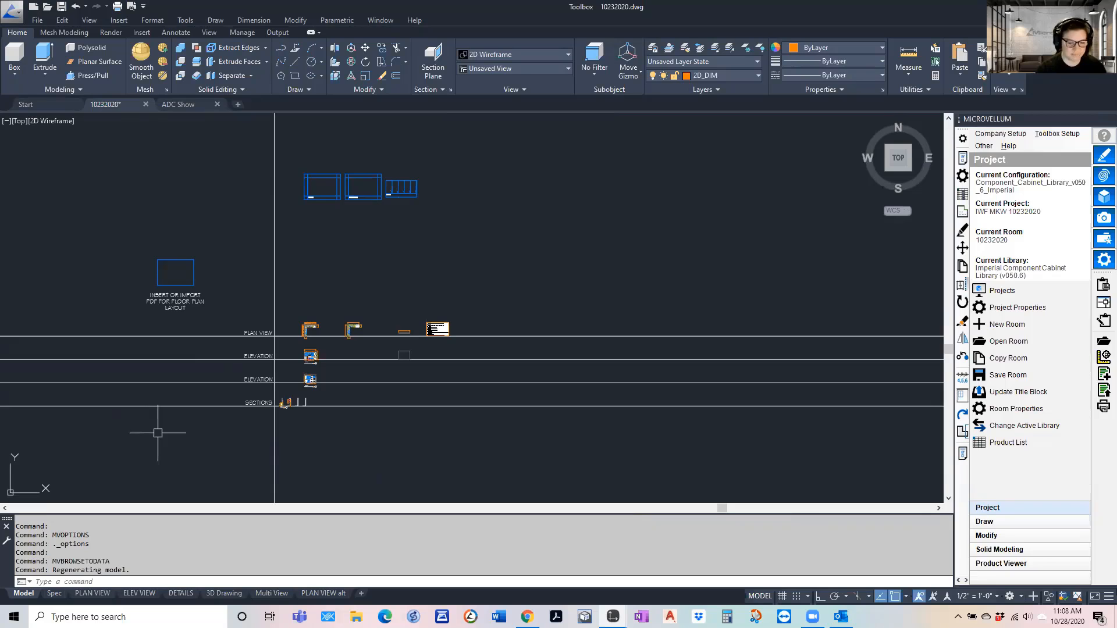
# Inspect the PLAN VIEW layout sheet and its title block, and return to model space
pyautogui.click(98, 594)
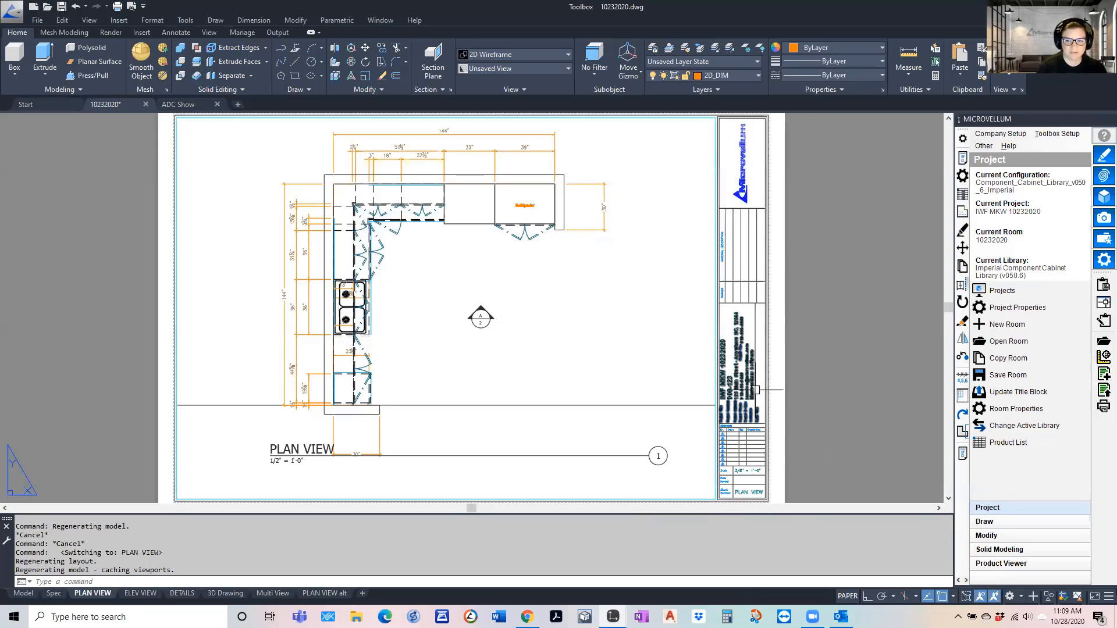
pyautogui.scroll(-2, 697, 371)
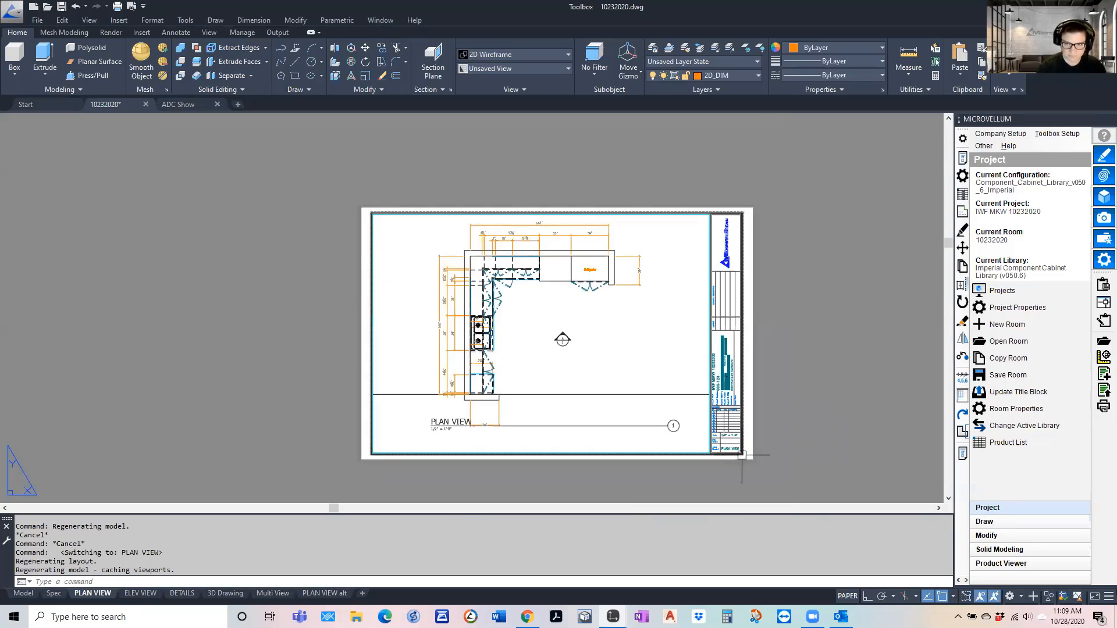
pyautogui.scroll(4, 720, 379)
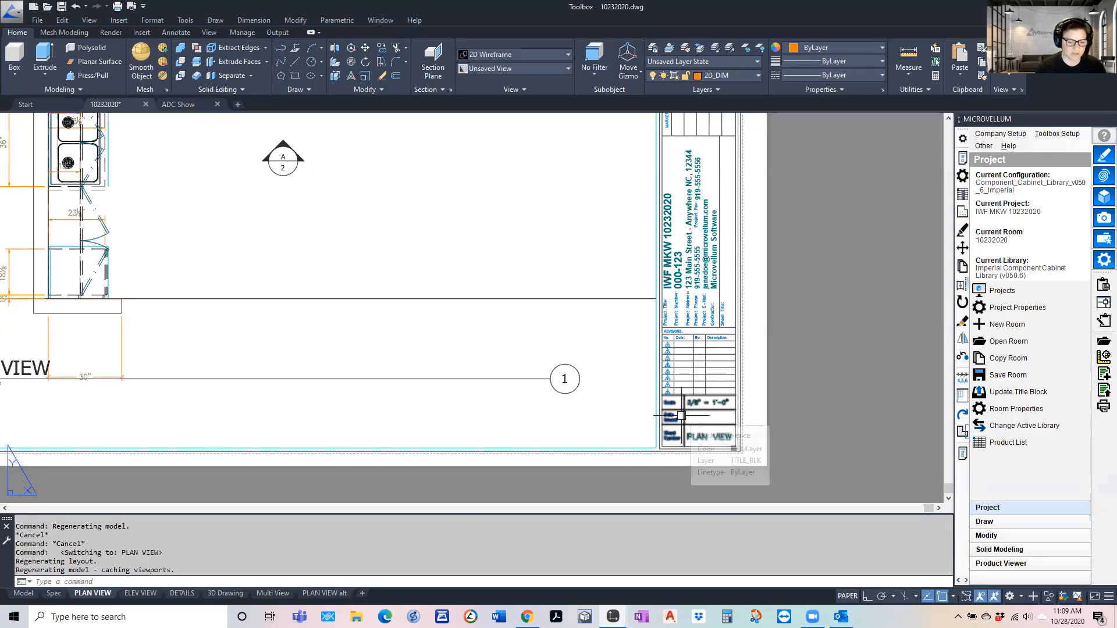
pyautogui.click(23, 594)
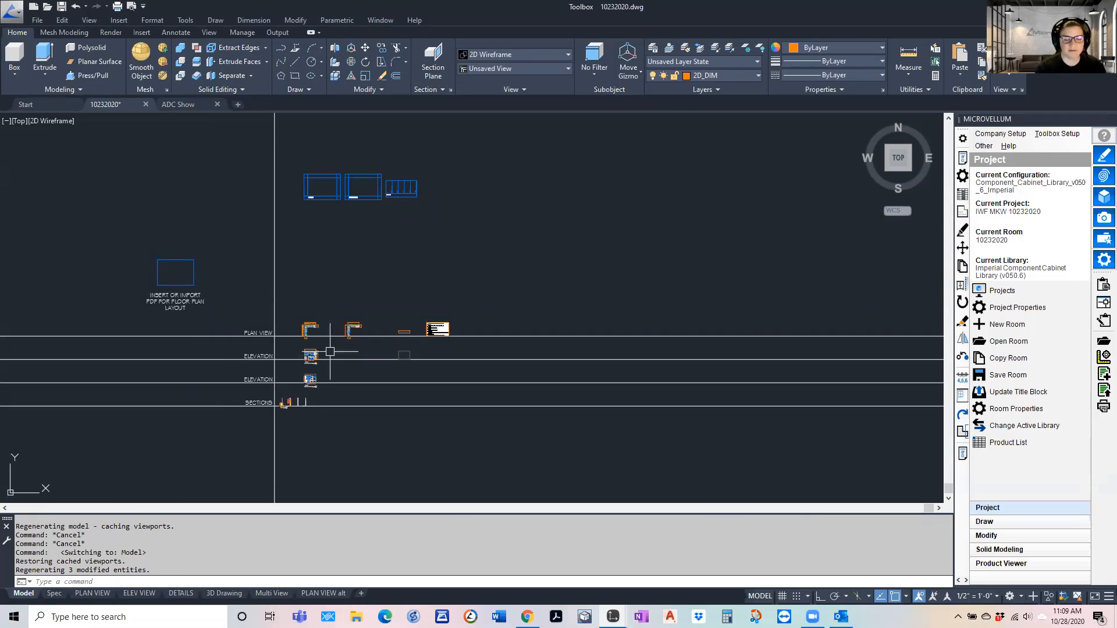
# Set the annotation scale to 1-1/2" = 1'-0" and check the dimensions on the base cabinet section
pyautogui.scroll(2, 321, 347)
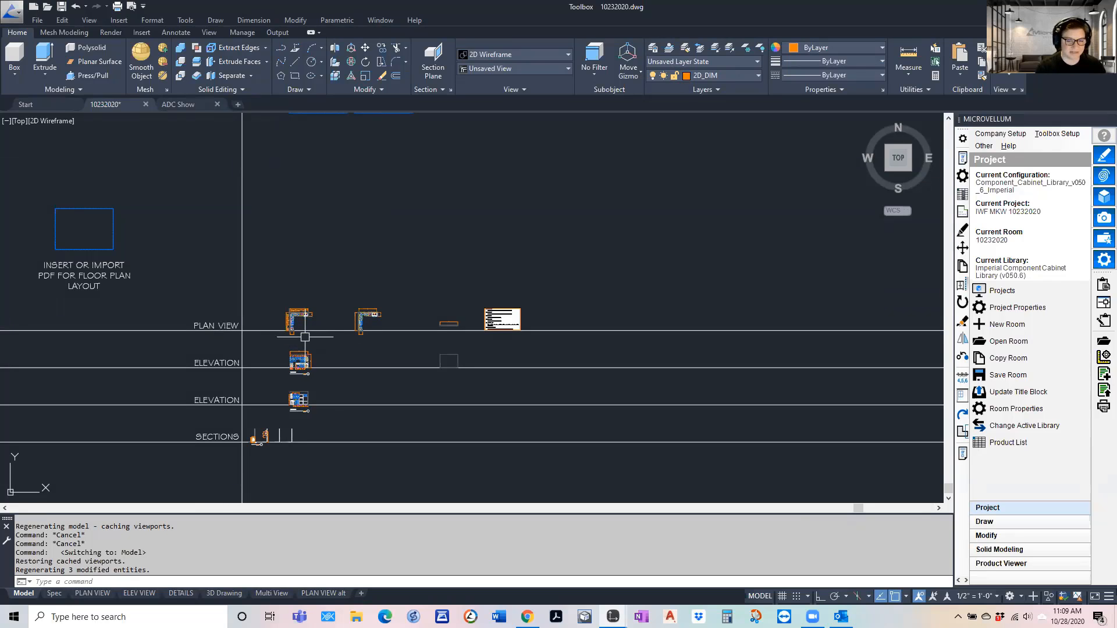
pyautogui.scroll(3, 305, 337)
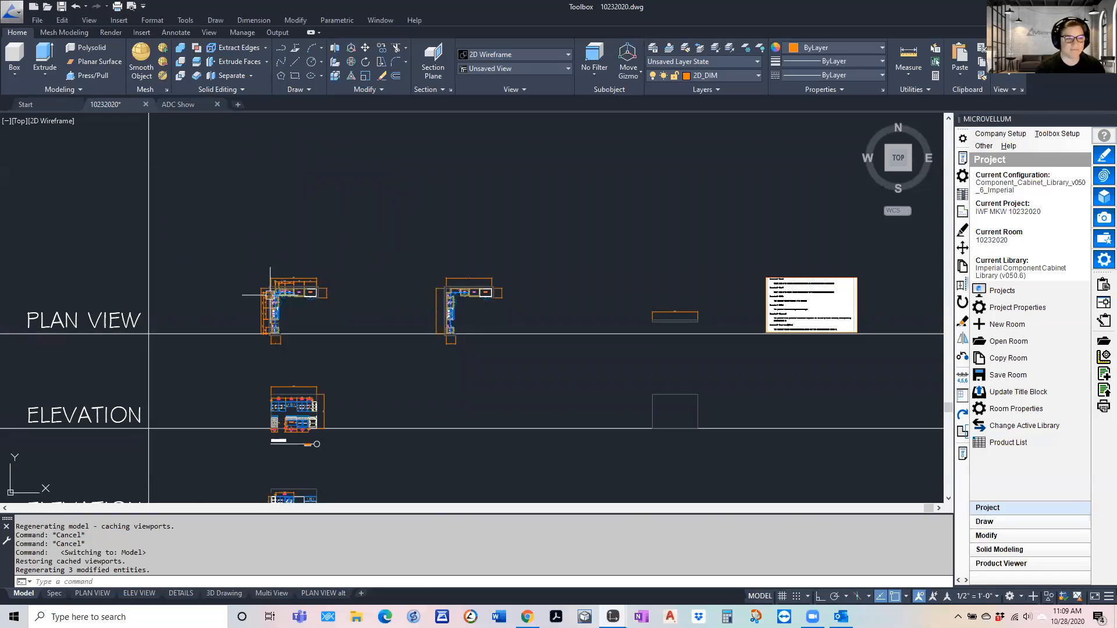
pyautogui.scroll(-2, 271, 298)
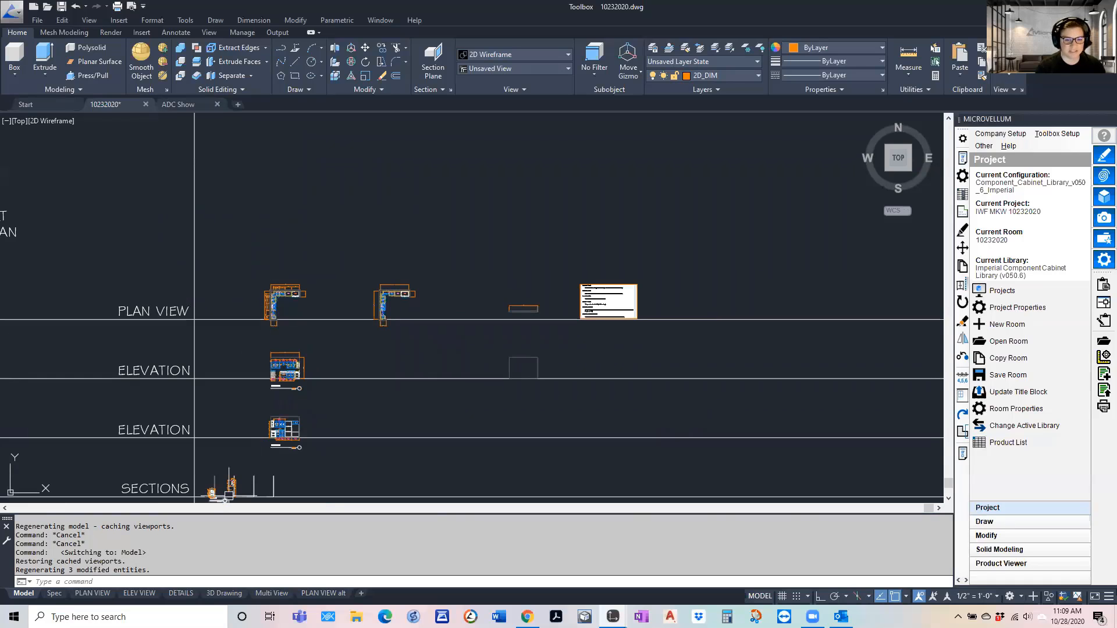
pyautogui.scroll(5, 211, 504)
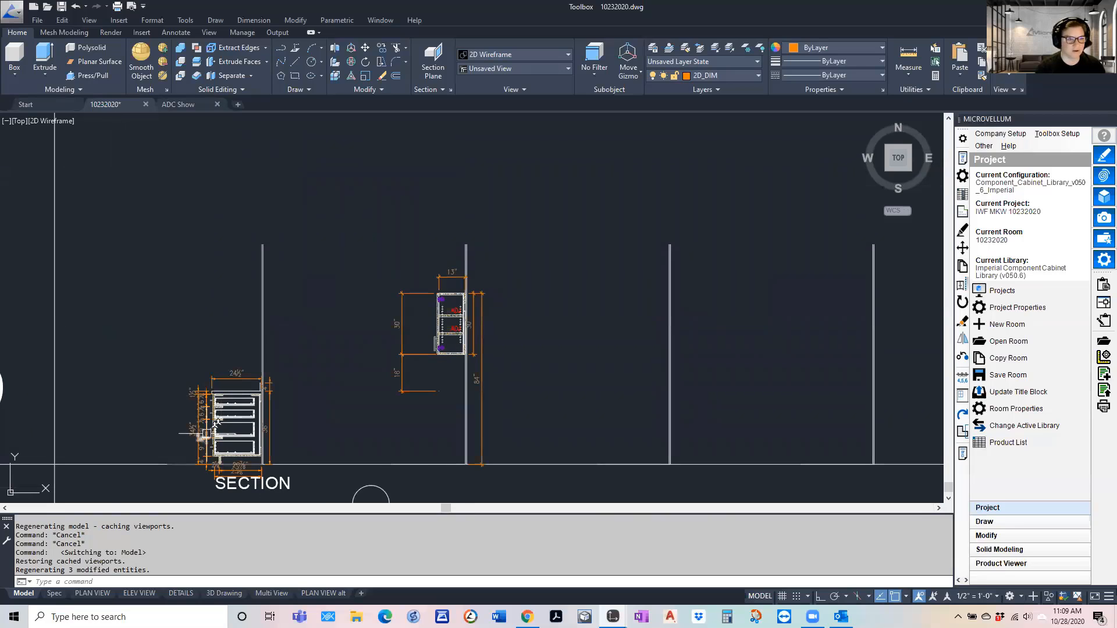
pyautogui.click(966, 597)
pyautogui.click(964, 508)
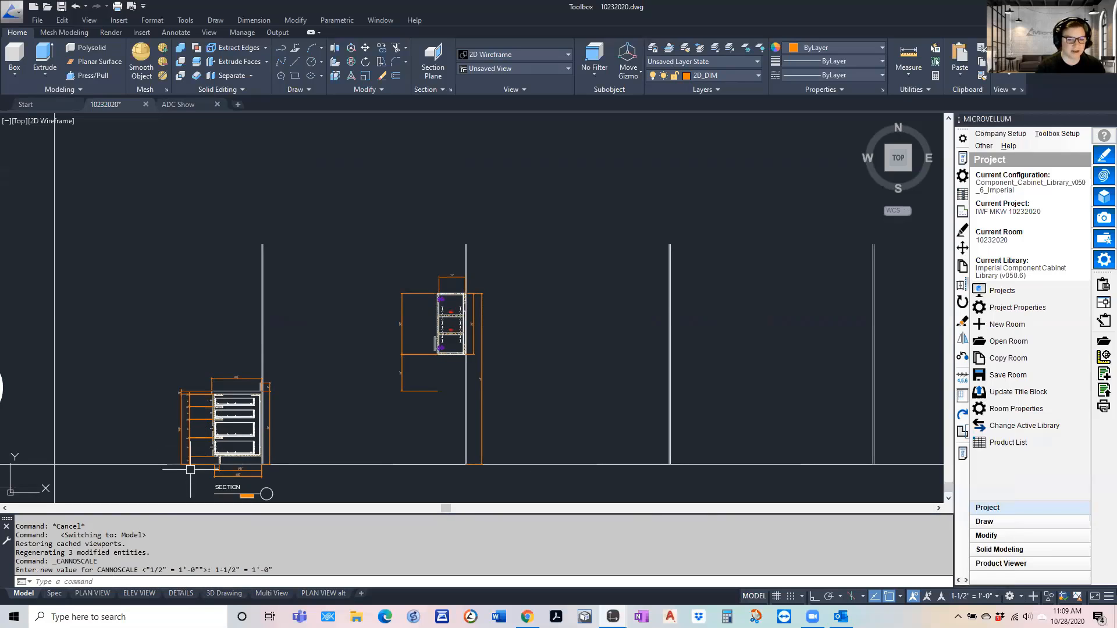
pyautogui.scroll(2, 198, 460)
pyautogui.scroll(2, 198, 460)
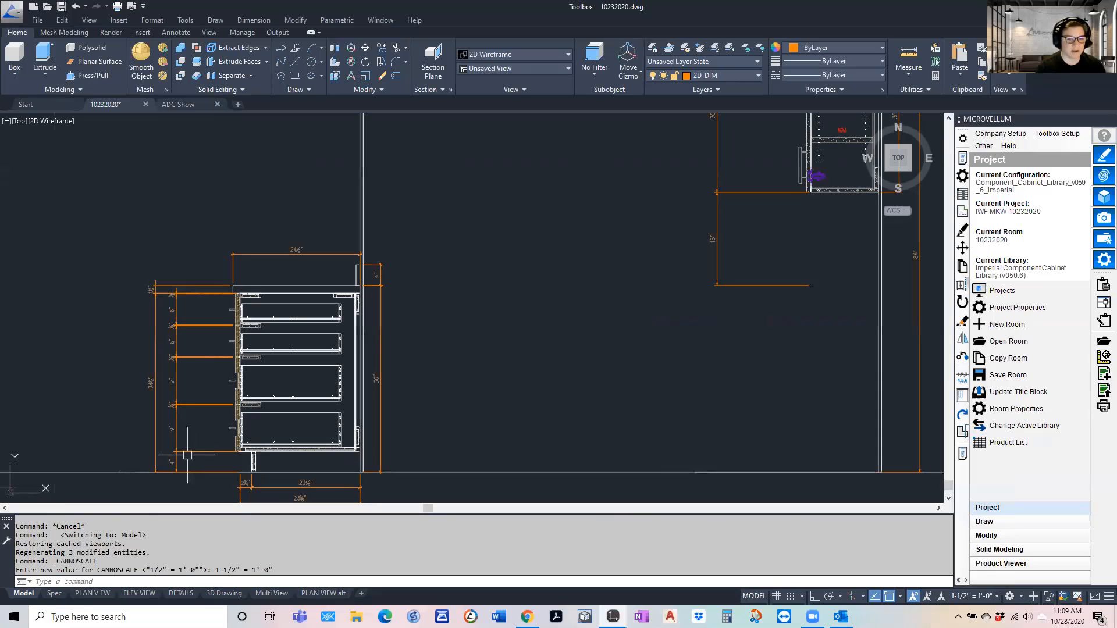
# Set the annotation scale to 1/2" = 1'-0" and review the annotations on the section and the lower elevation
pyautogui.click(969, 596)
pyautogui.click(962, 465)
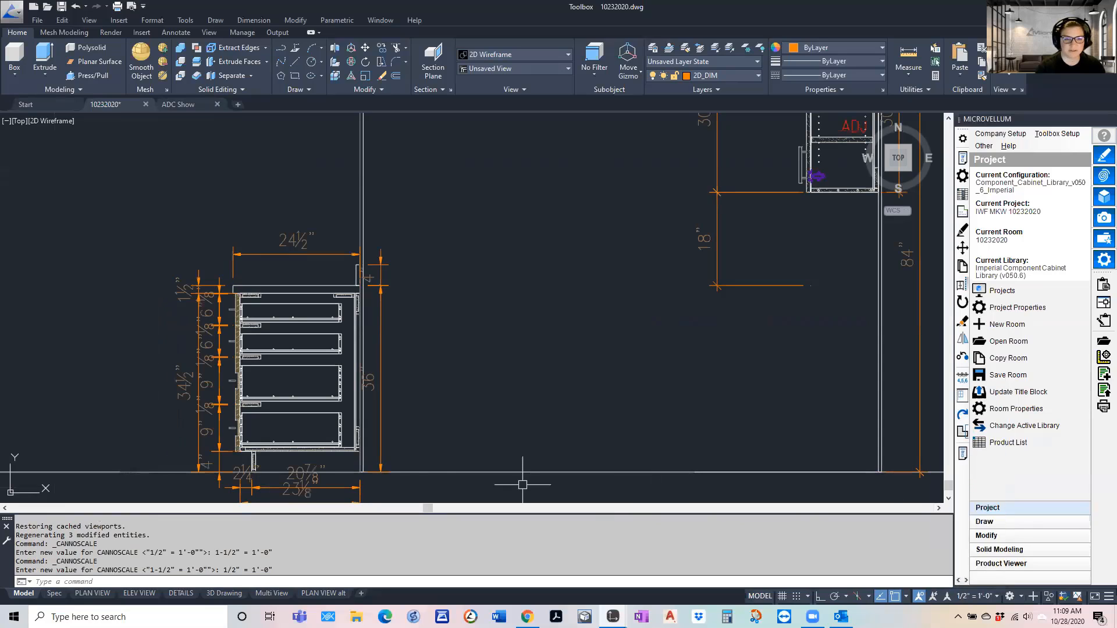
pyautogui.scroll(-5, 257, 395)
pyautogui.scroll(-2, 258, 394)
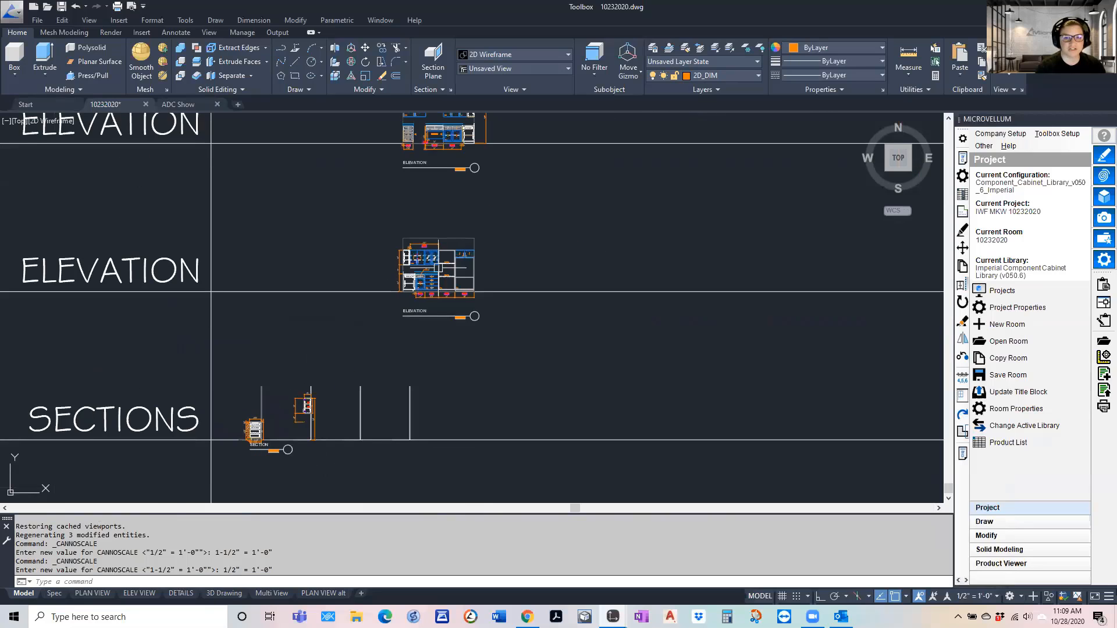
pyautogui.scroll(5, 411, 301)
pyautogui.scroll(2, 407, 306)
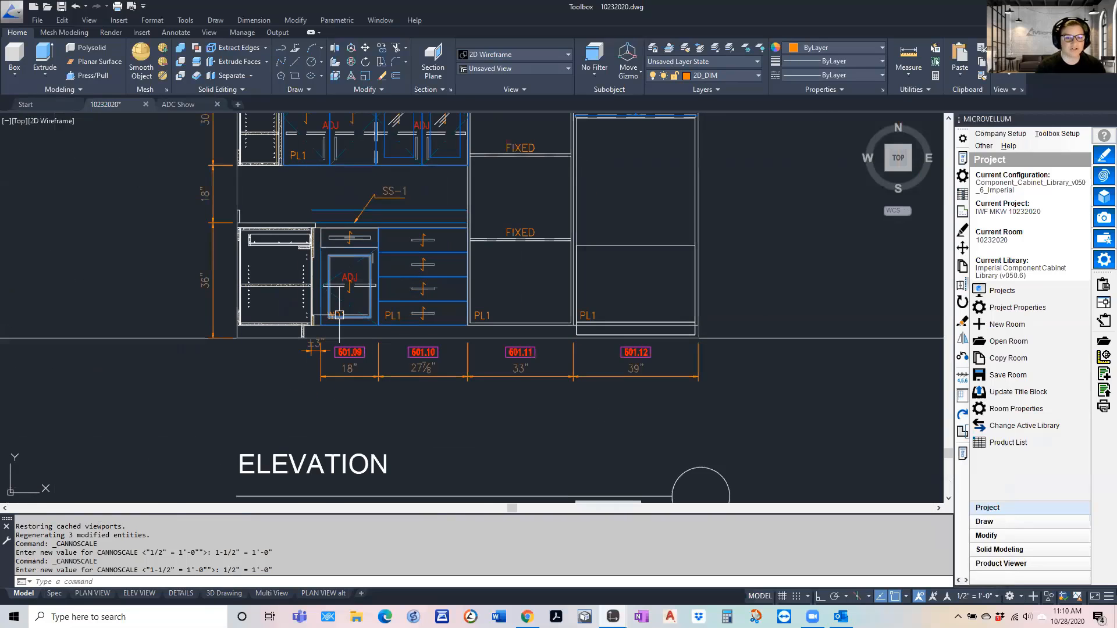
pyautogui.scroll(-4, 341, 349)
pyautogui.scroll(-5, 341, 351)
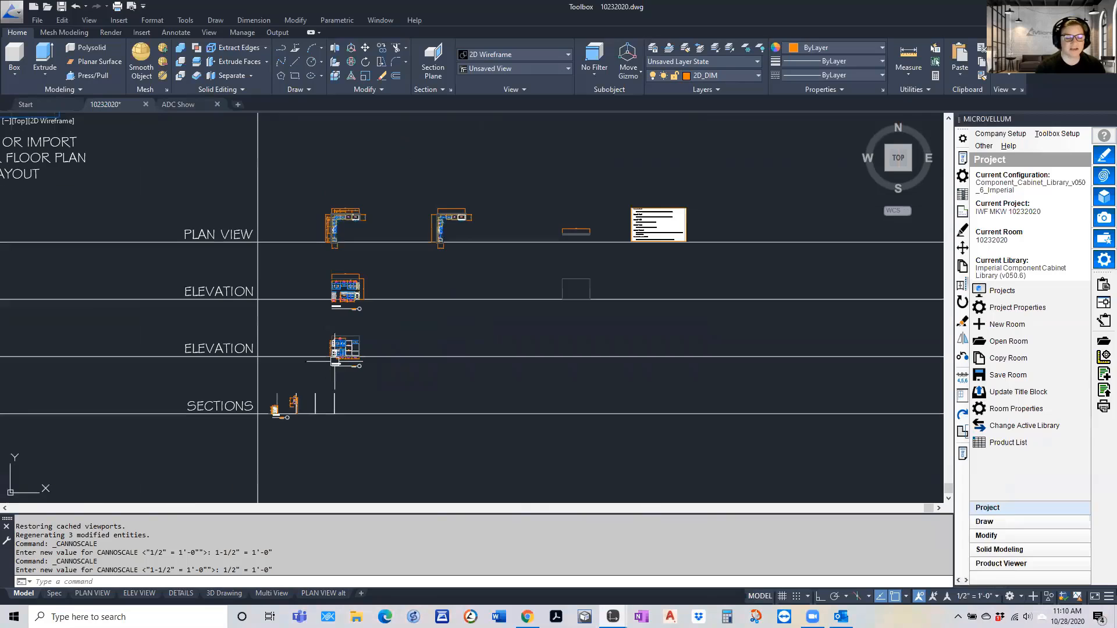
pyautogui.moveTo(418, 287); pyautogui.dragTo(382, 297, button='middle')
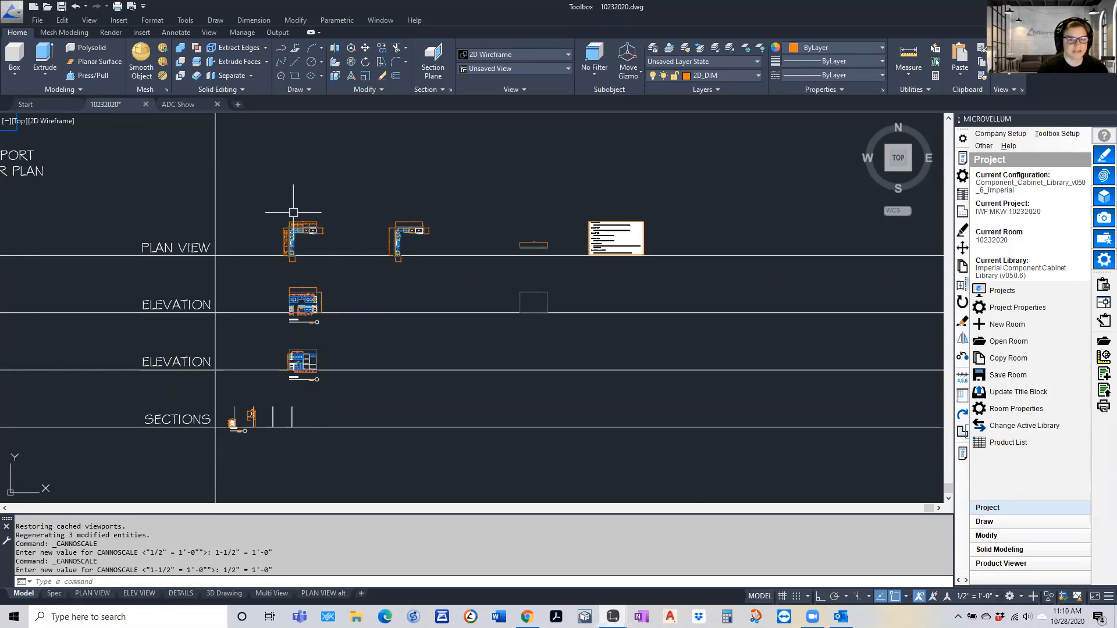
# Open the Annotative dimension style for modification in the Dimension Style Manager
pyautogui.scroll(4, 292, 215)
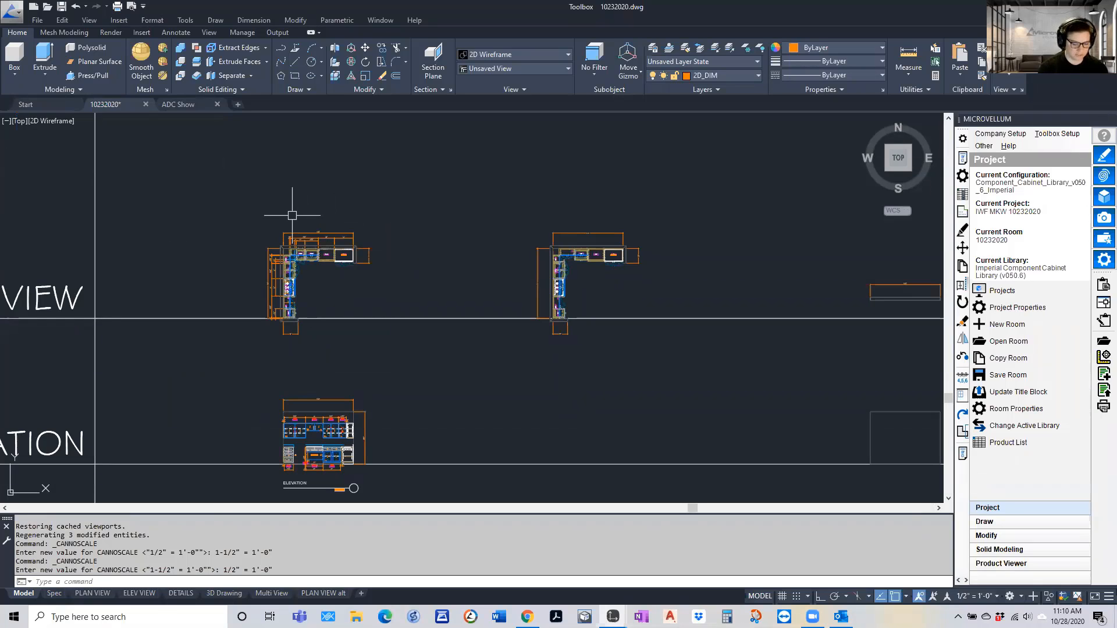
pyautogui.write('DIM')
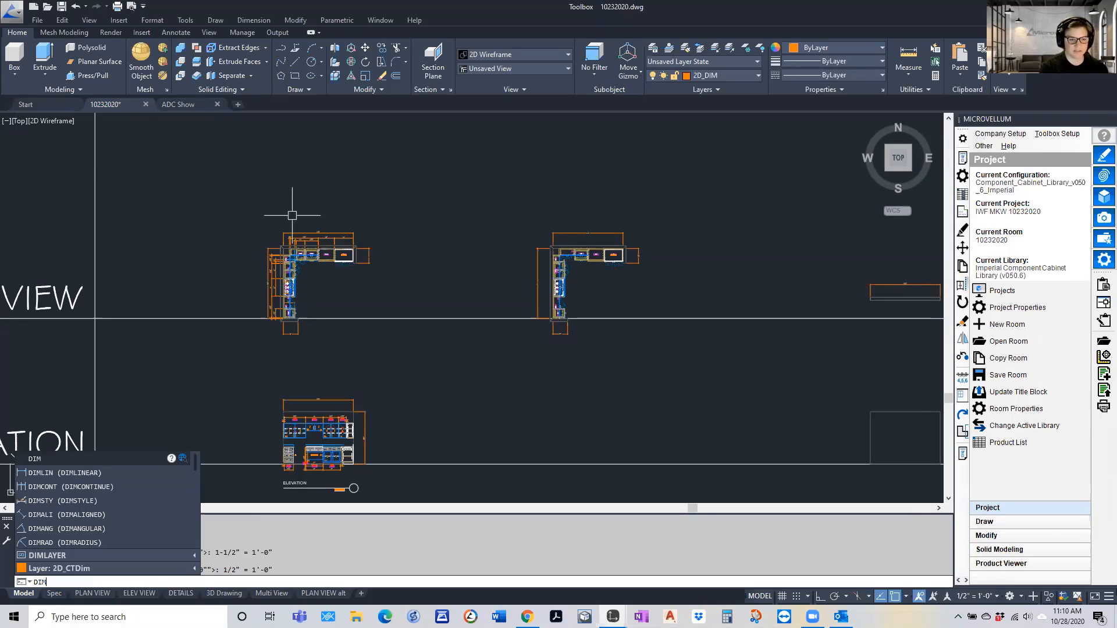
pyautogui.write('STY')
pyautogui.press('Return')
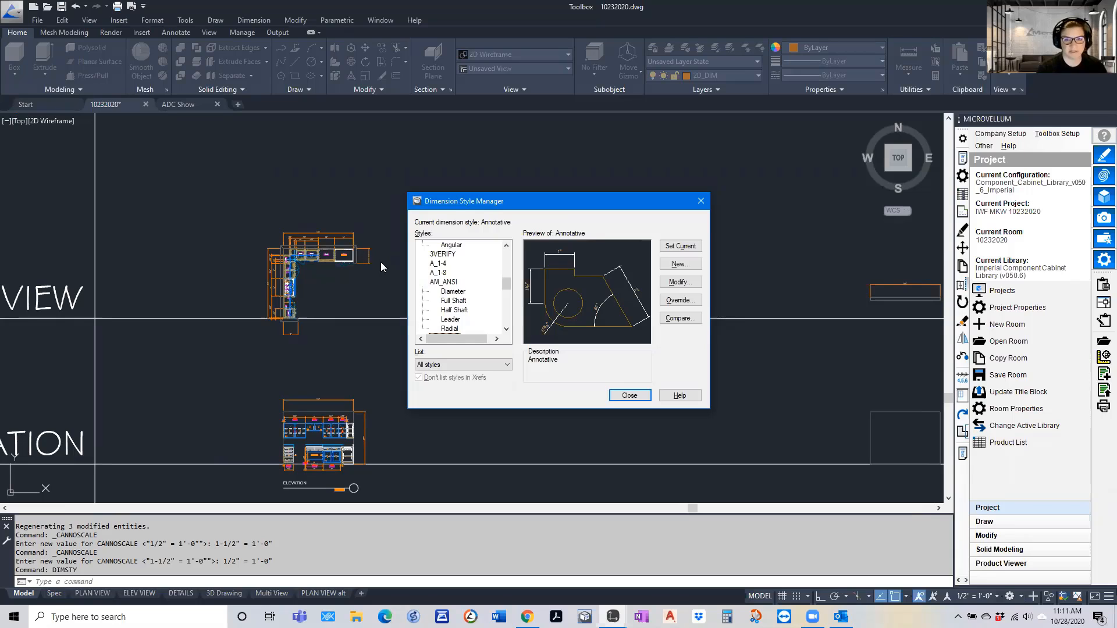
pyautogui.scroll(-3, 440, 268)
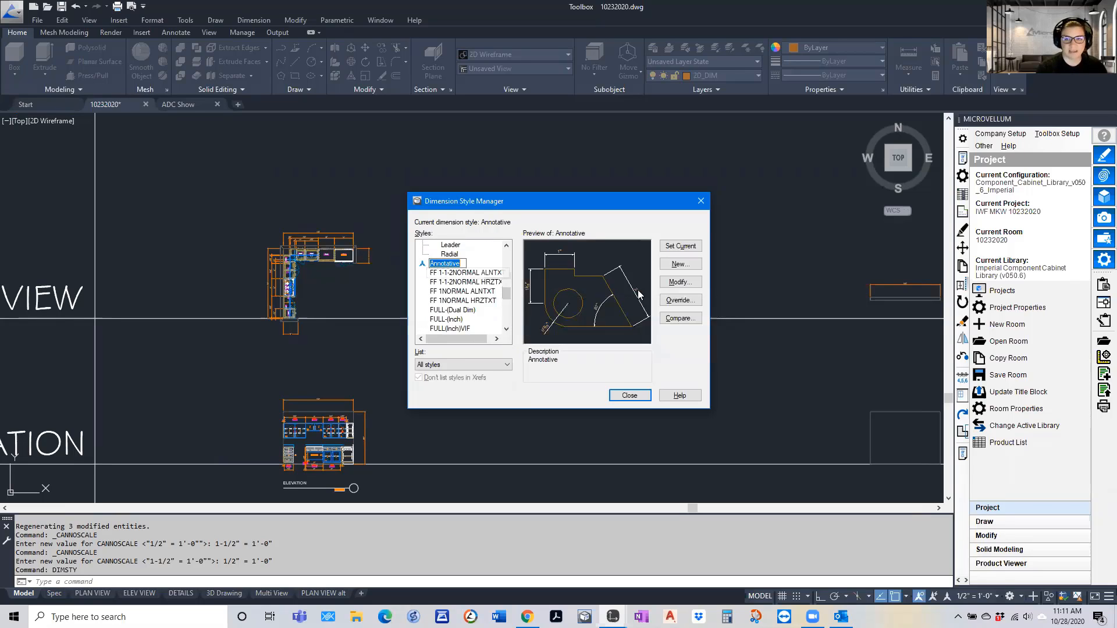
pyautogui.click(677, 282)
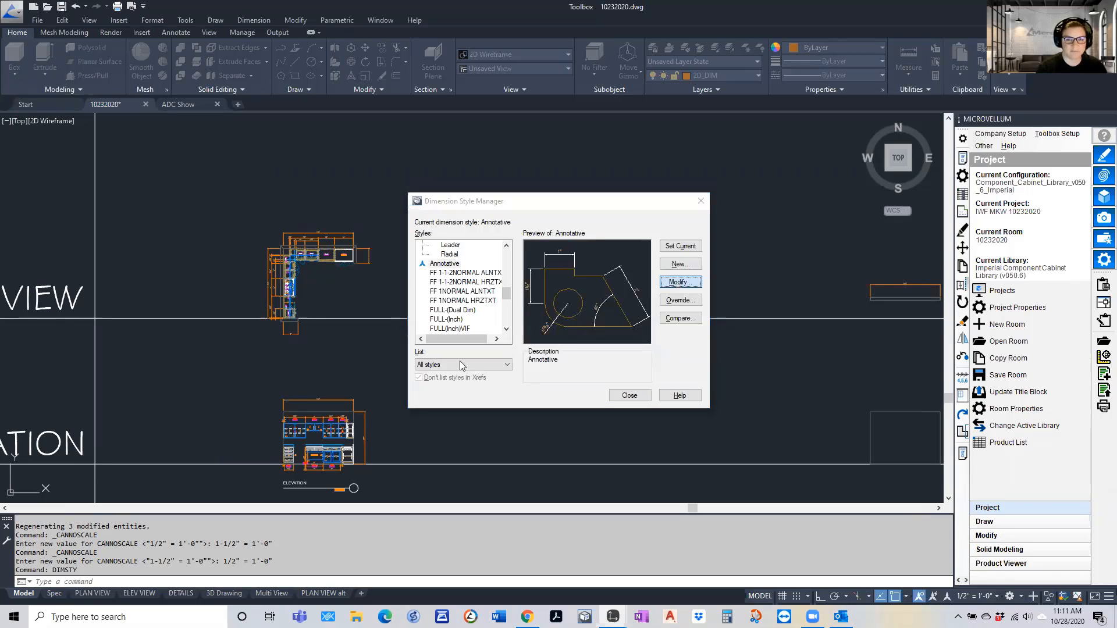
# Try the Architectural tick for the first and second arrowheads of the Annotative dimension style
pyautogui.click(102, 169)
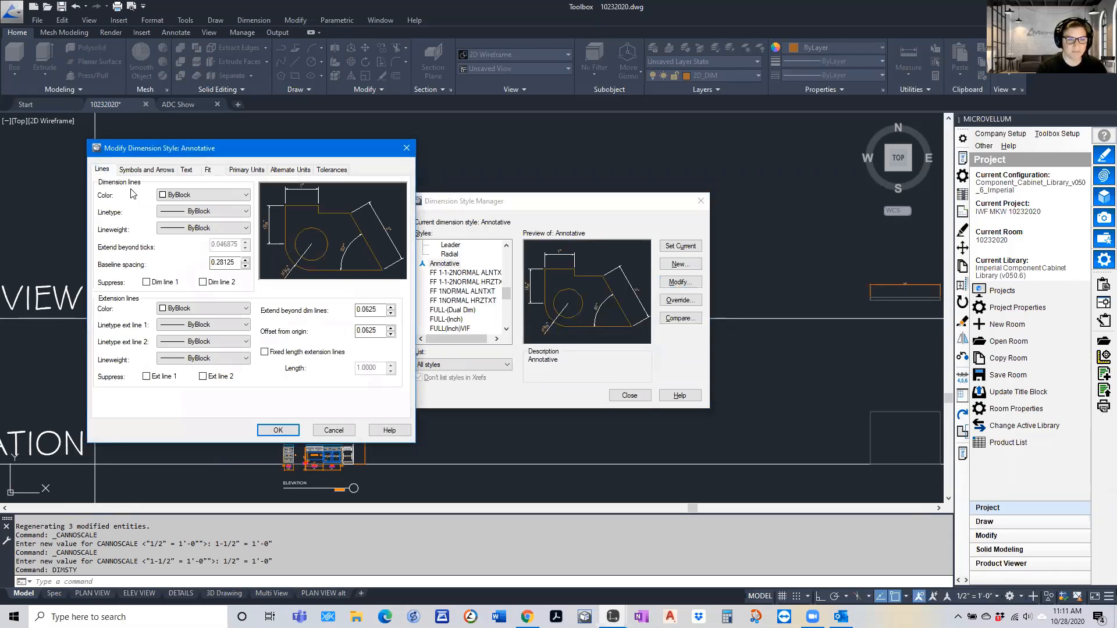
pyautogui.click(133, 170)
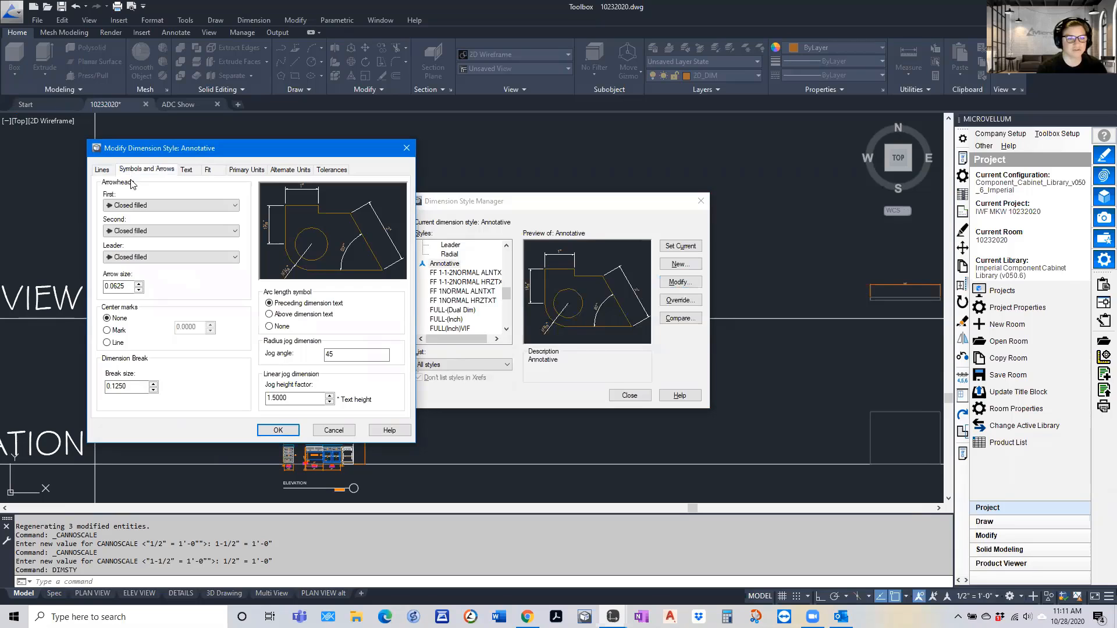
pyautogui.click(119, 206)
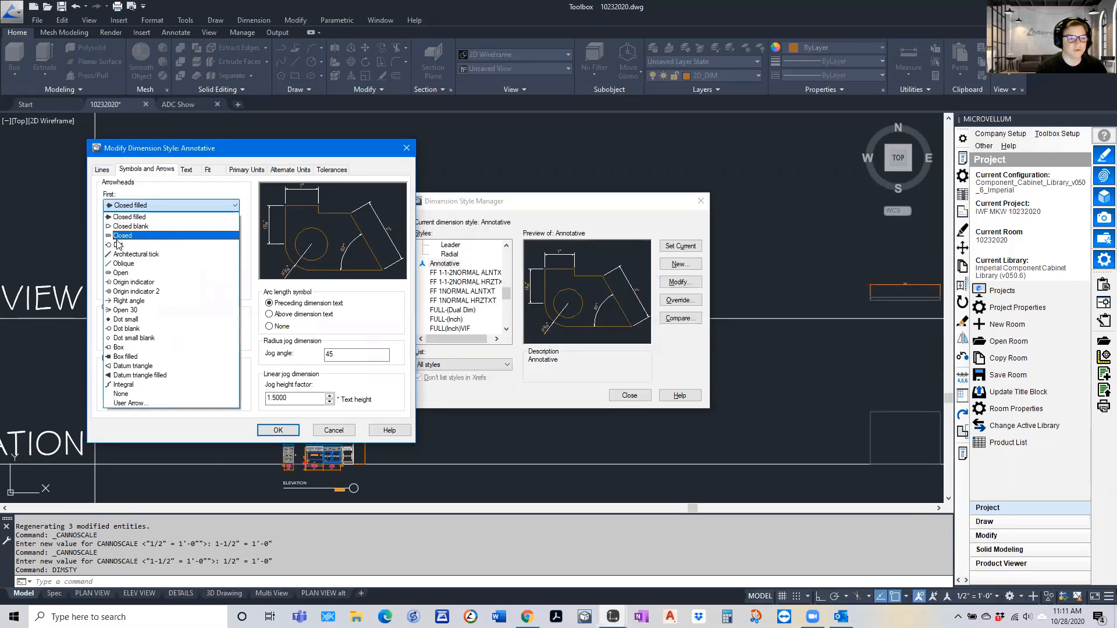
pyautogui.click(119, 254)
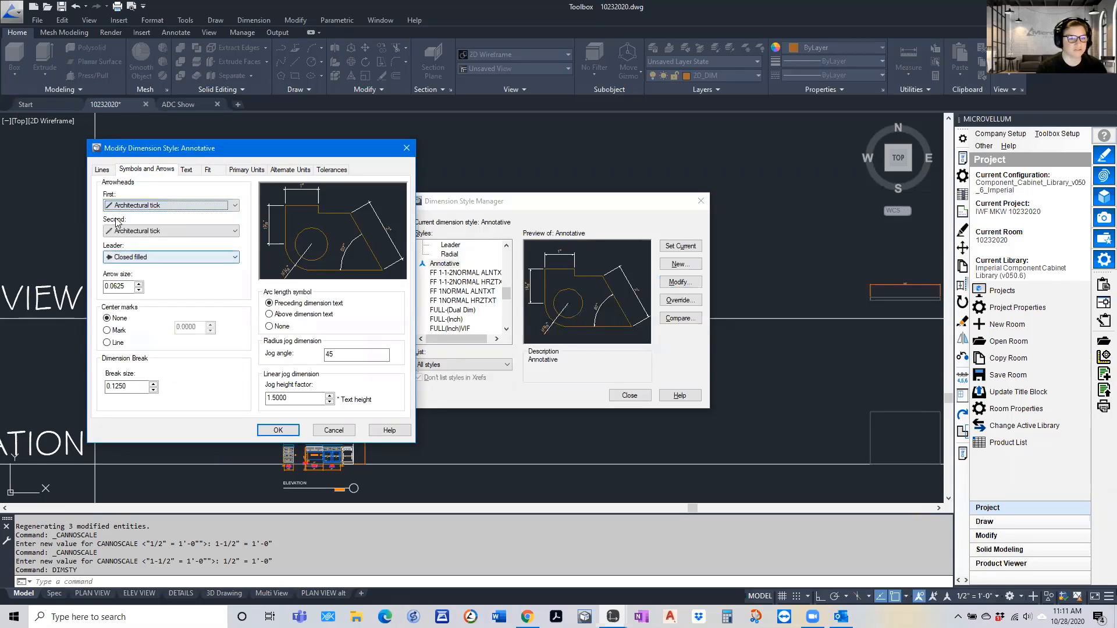
pyautogui.click(119, 259)
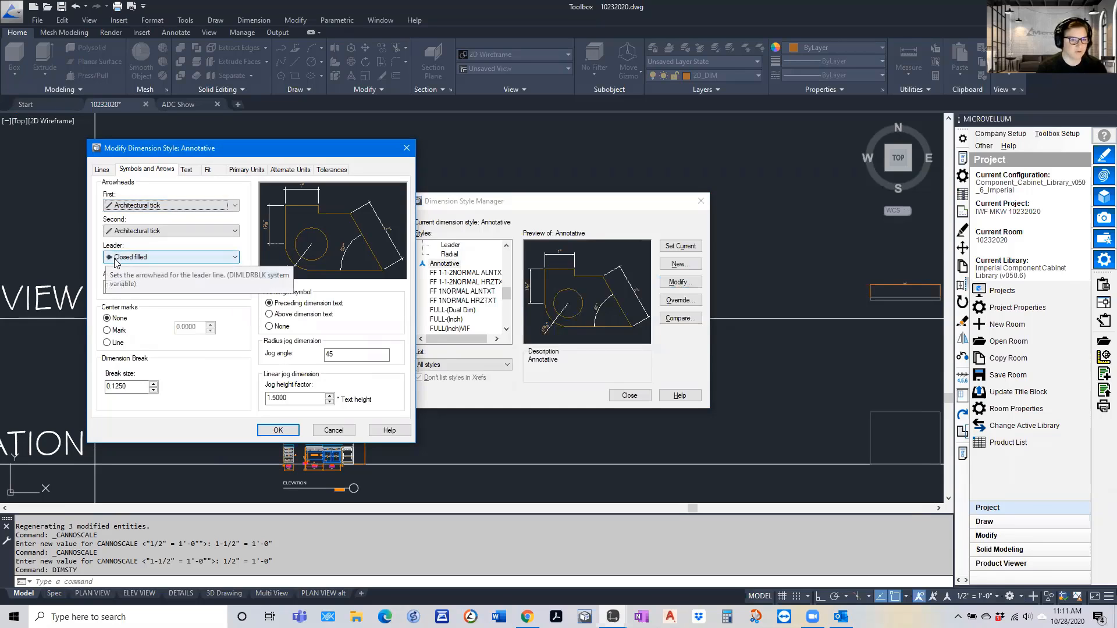
# Review the Annotative dimension style's text settings and the font and paper text height of its linked text style
pyautogui.click(201, 177)
pyautogui.click(187, 170)
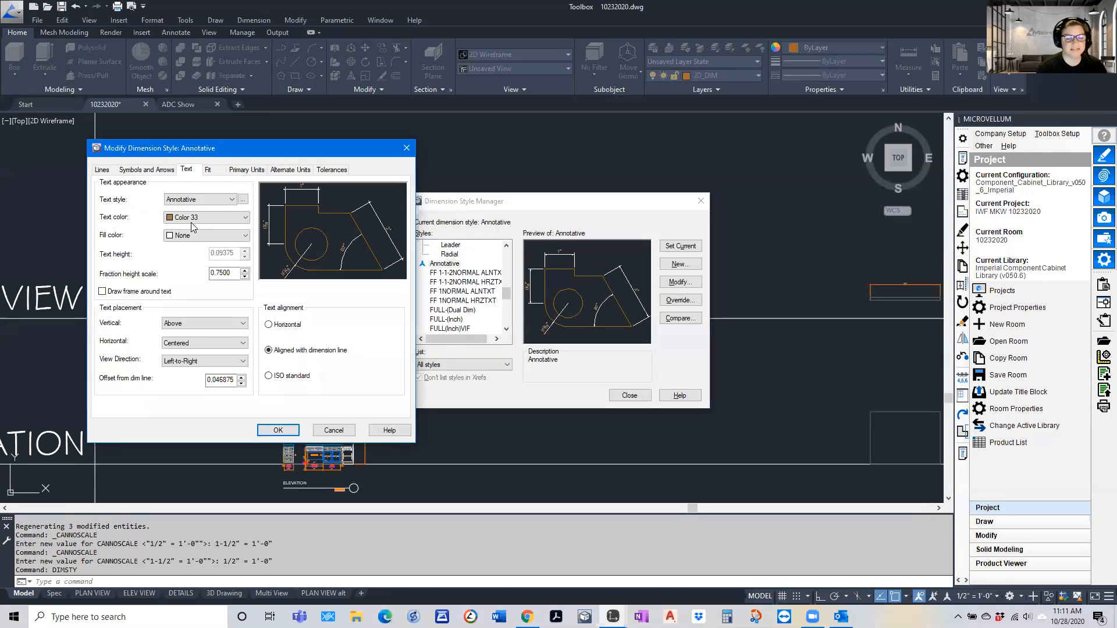
pyautogui.click(243, 200)
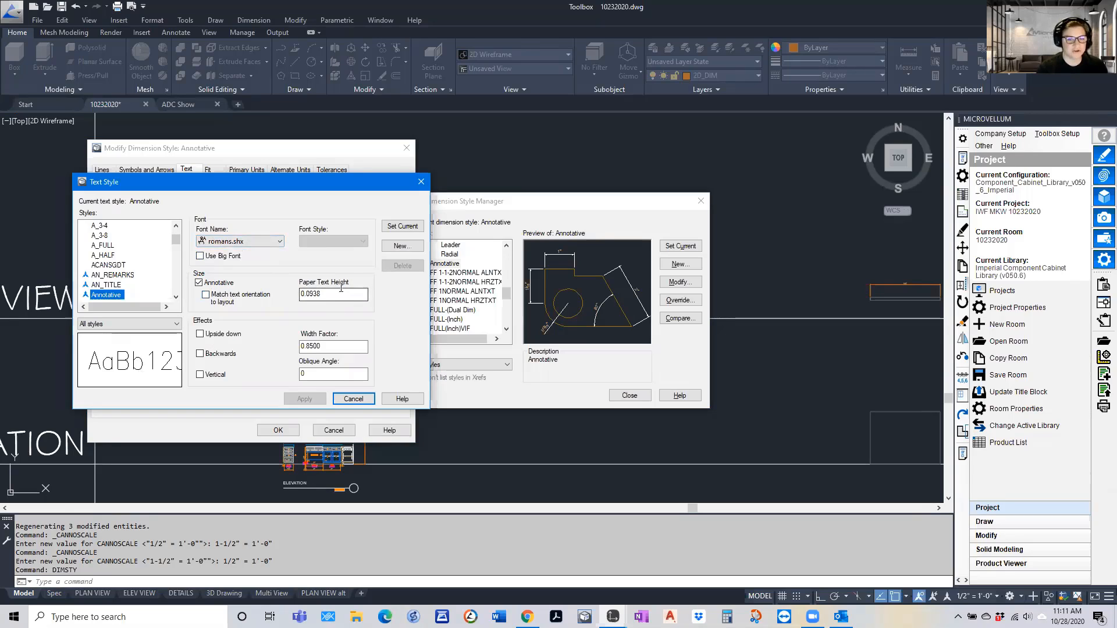
pyautogui.click(352, 400)
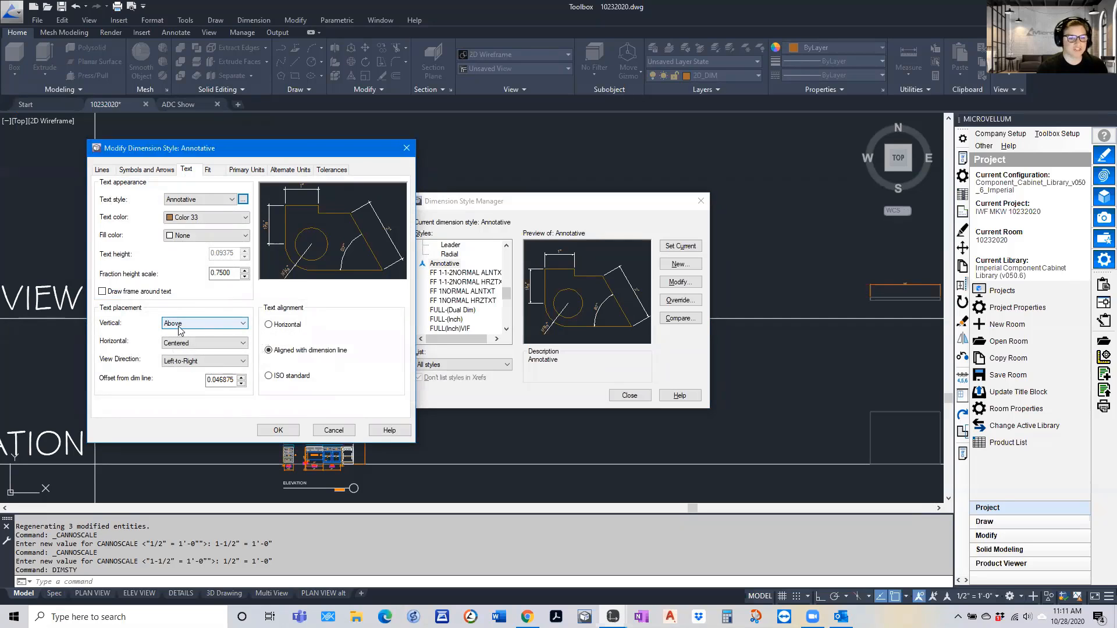
# Review the style's fit, primary unit and alternate unit settings, and leave the Dimension Style Manager without saving changes
pyautogui.click(210, 170)
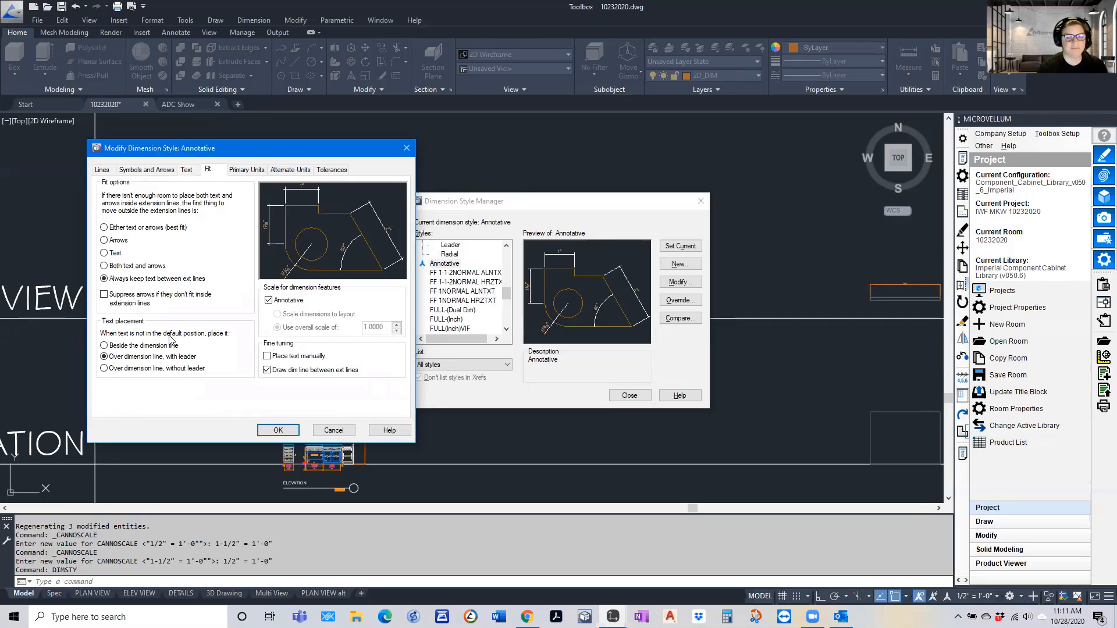
pyautogui.click(246, 169)
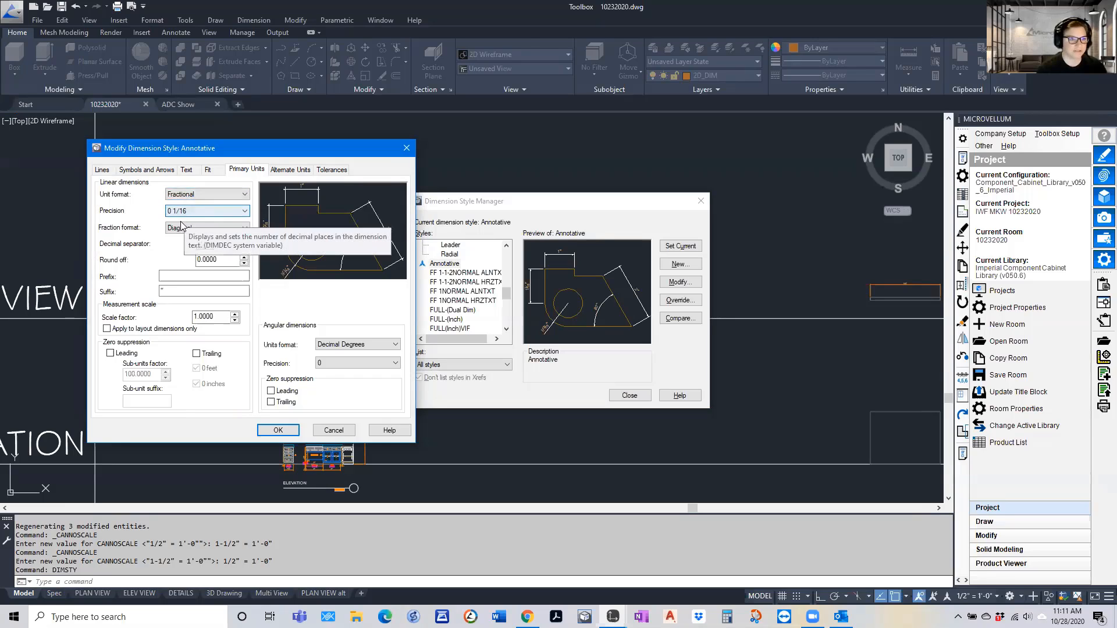
pyautogui.click(278, 171)
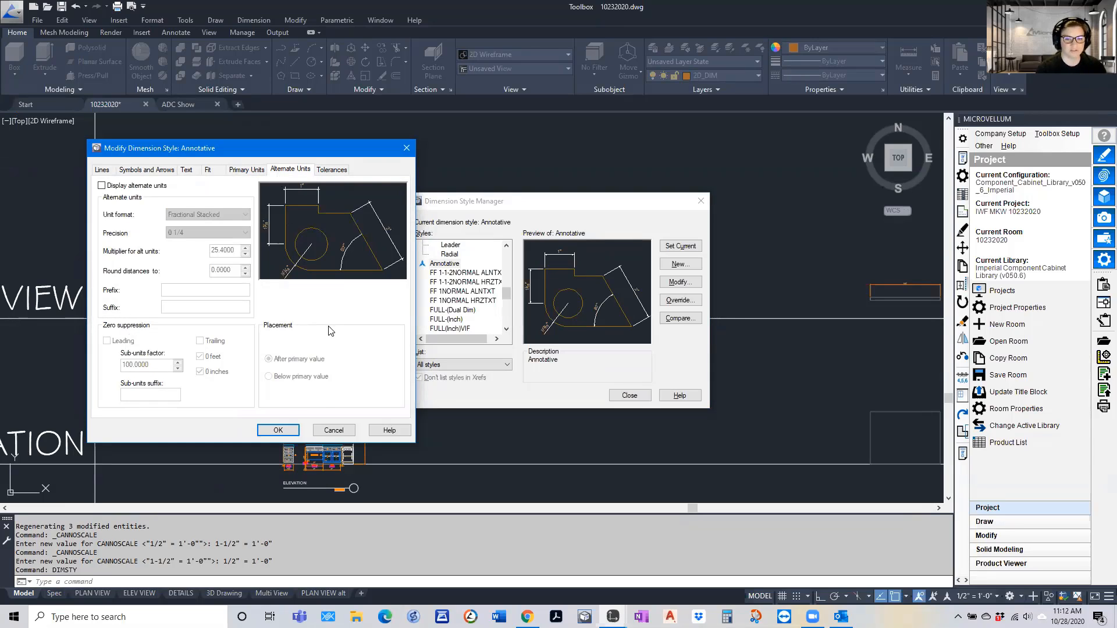
pyautogui.click(333, 430)
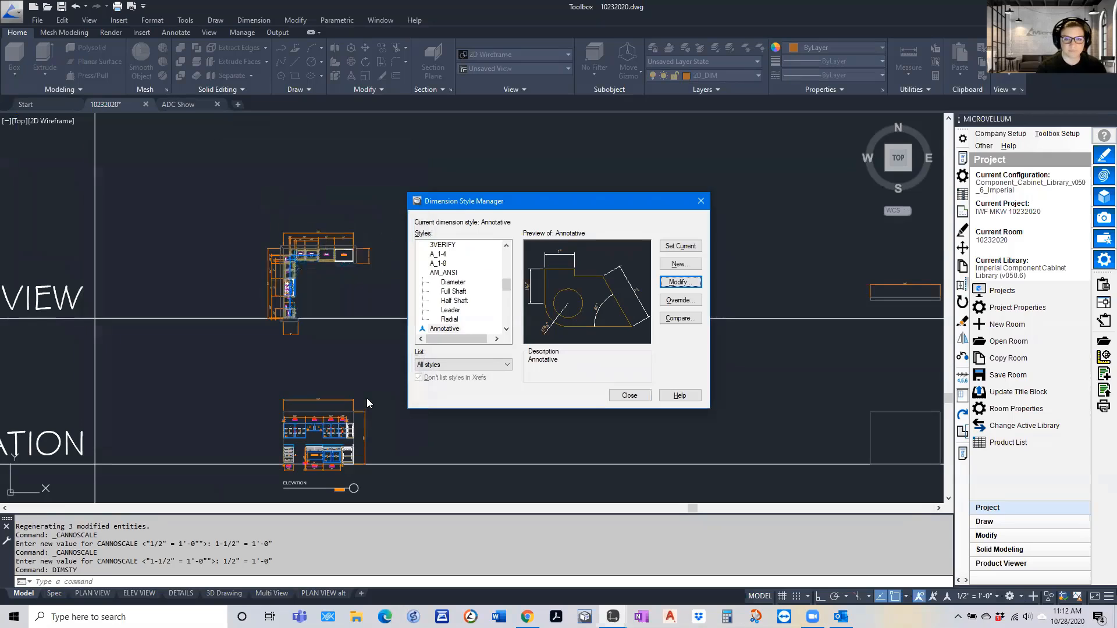
pyautogui.click(629, 395)
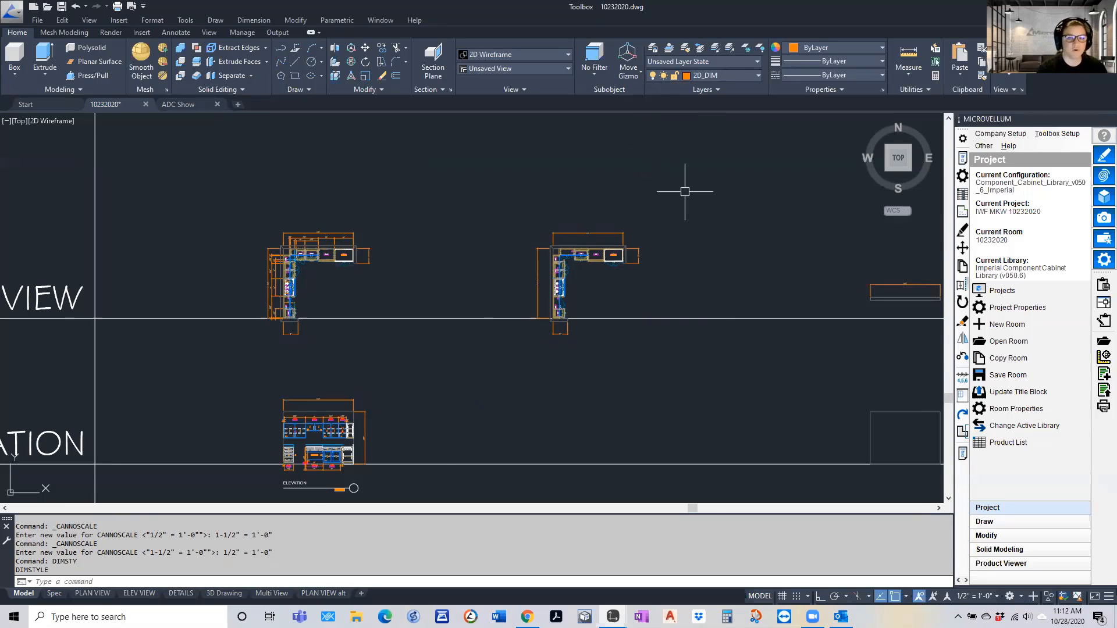
# Look over the template areas in model space and check the commands available for the Wall room component
pyautogui.scroll(-2, 686, 186)
pyautogui.moveTo(531, 224); pyautogui.dragTo(522, 345, button='middle')
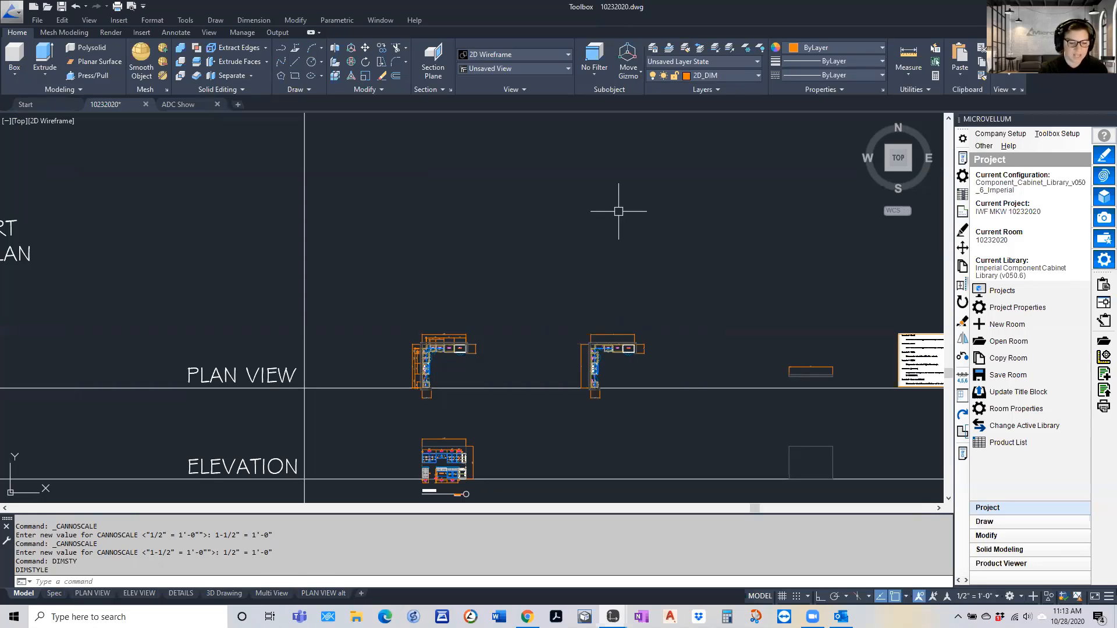
pyautogui.scroll(-3, 503, 314)
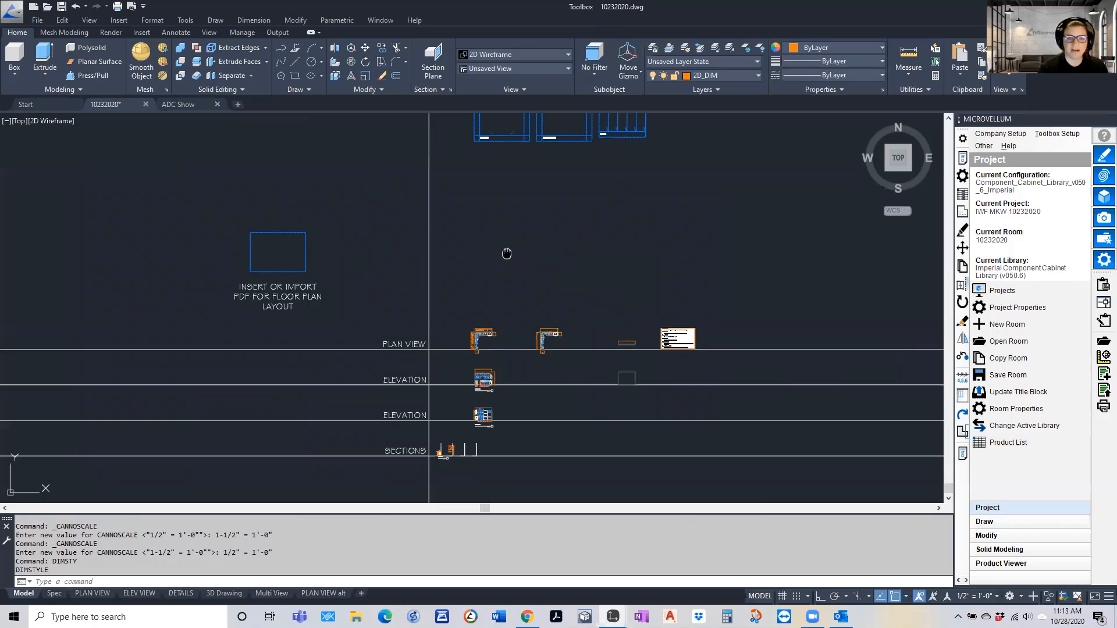
pyautogui.moveTo(506, 253); pyautogui.dragTo(473, 360, button='middle')
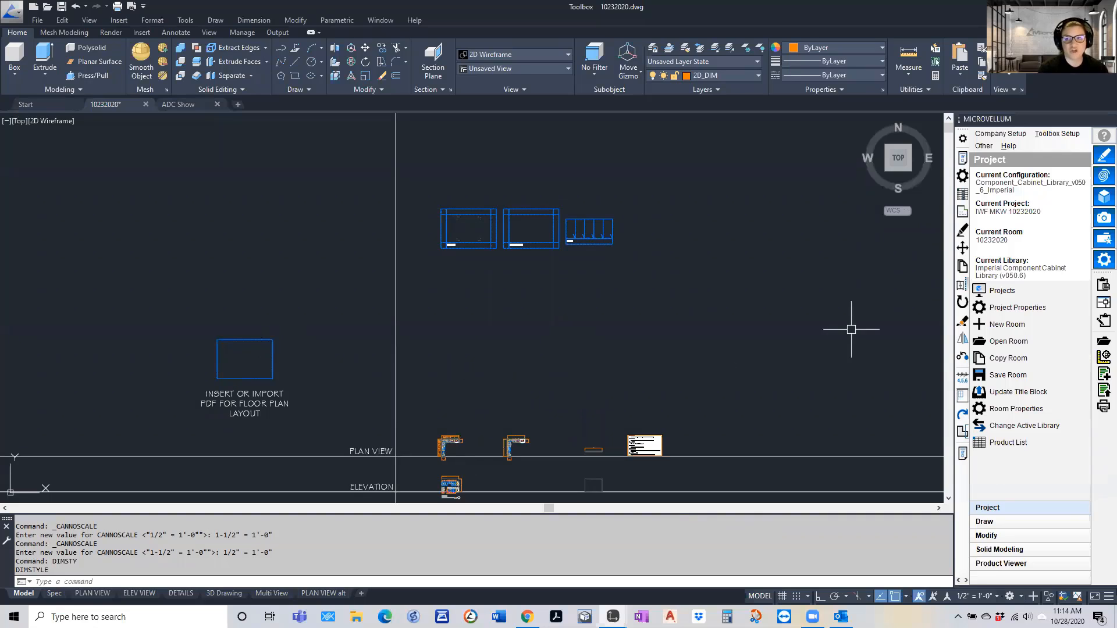
pyautogui.click(984, 522)
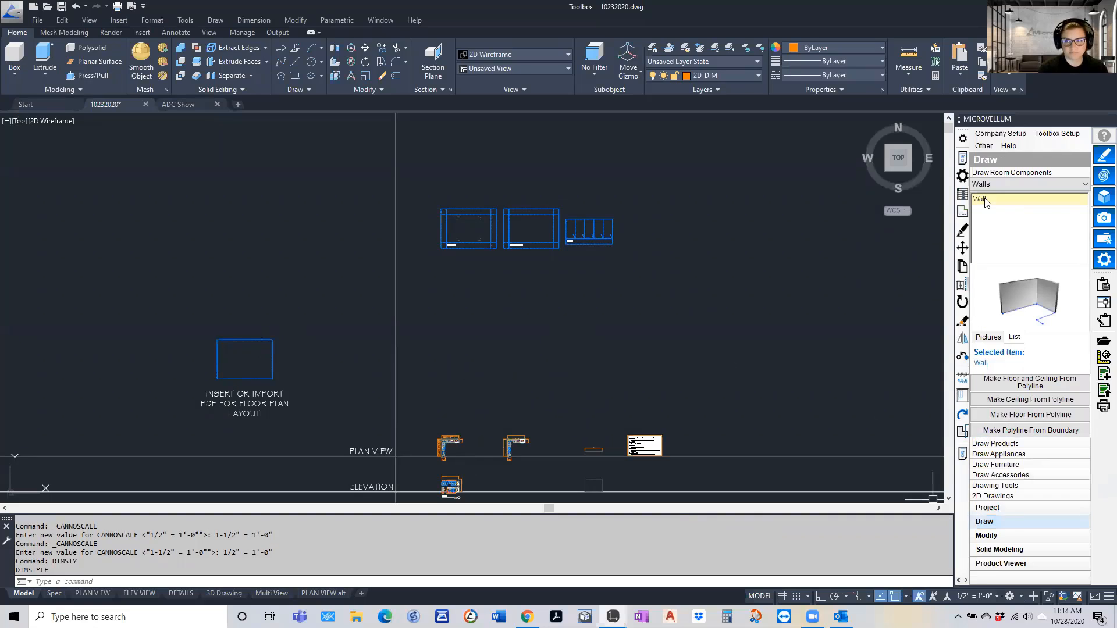
pyautogui.rightClick(985, 201)
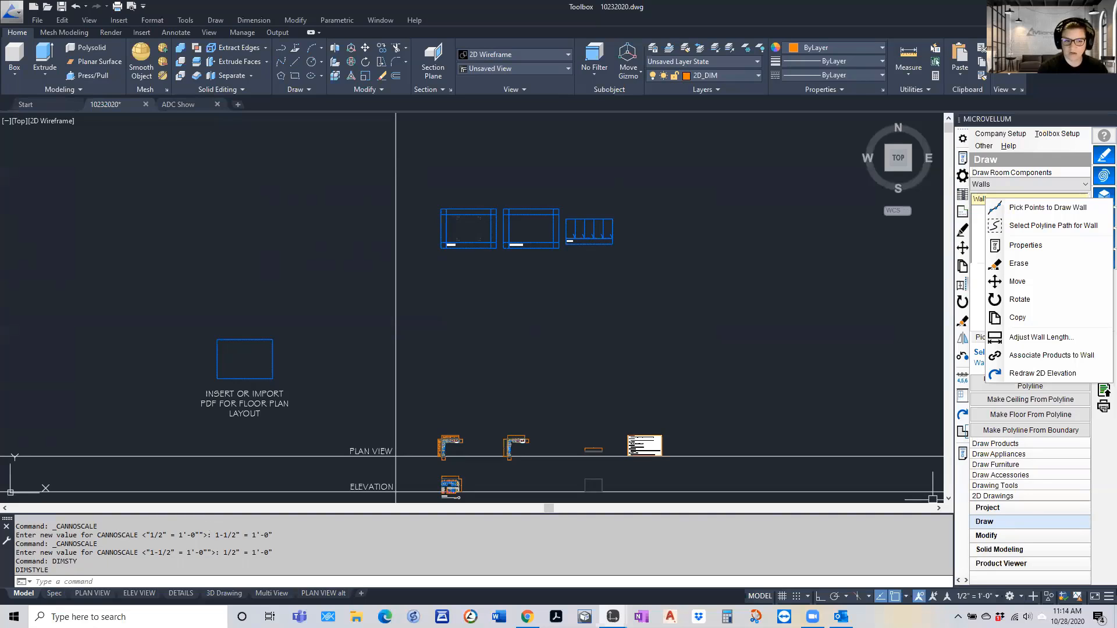
pyautogui.press('Escape')
pyautogui.press('Escape')
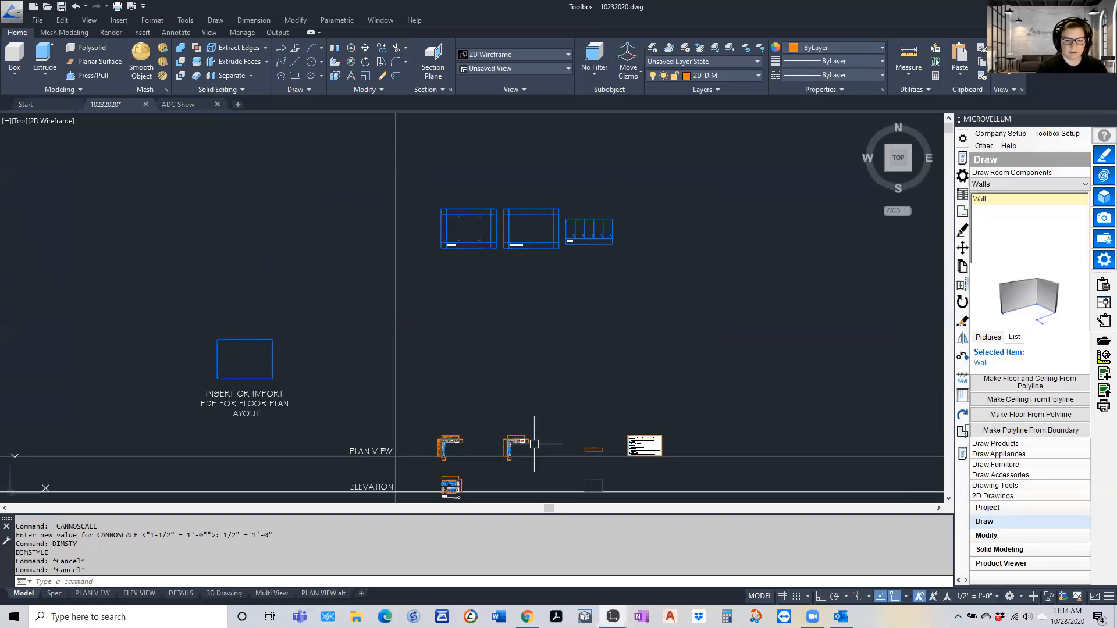
# Examine the parameter notes sheet at the end of the plan view row and its place among the template rows
pyautogui.scroll(-2, 556, 350)
pyautogui.scroll(2, 628, 403)
pyautogui.scroll(8, 597, 424)
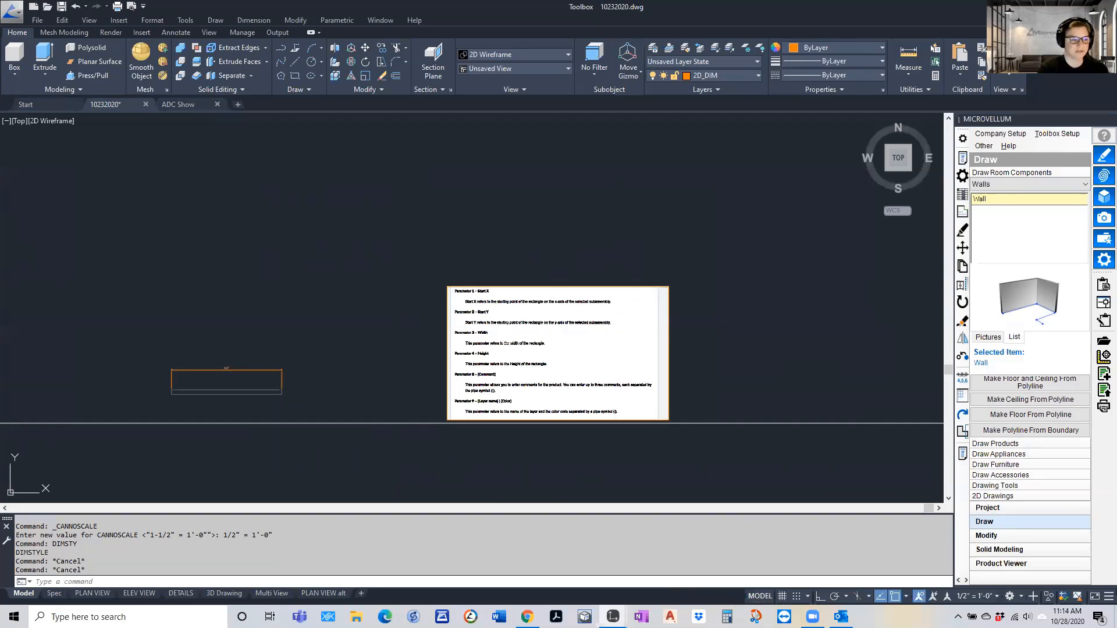
pyautogui.scroll(-4, 466, 300)
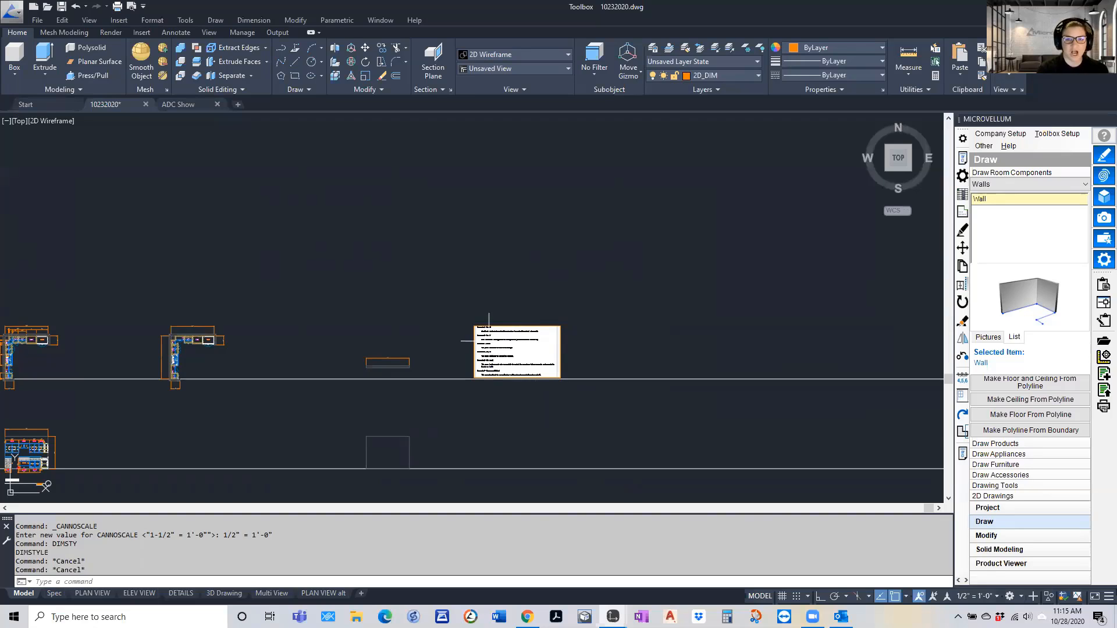
pyautogui.scroll(4, 490, 342)
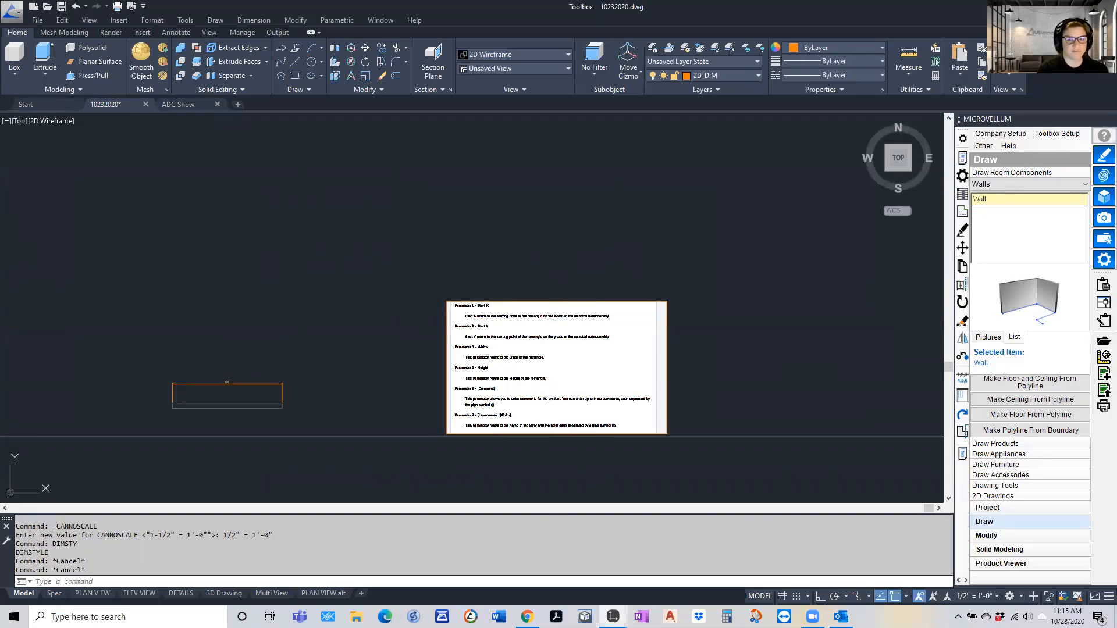
pyautogui.scroll(-6, 559, 346)
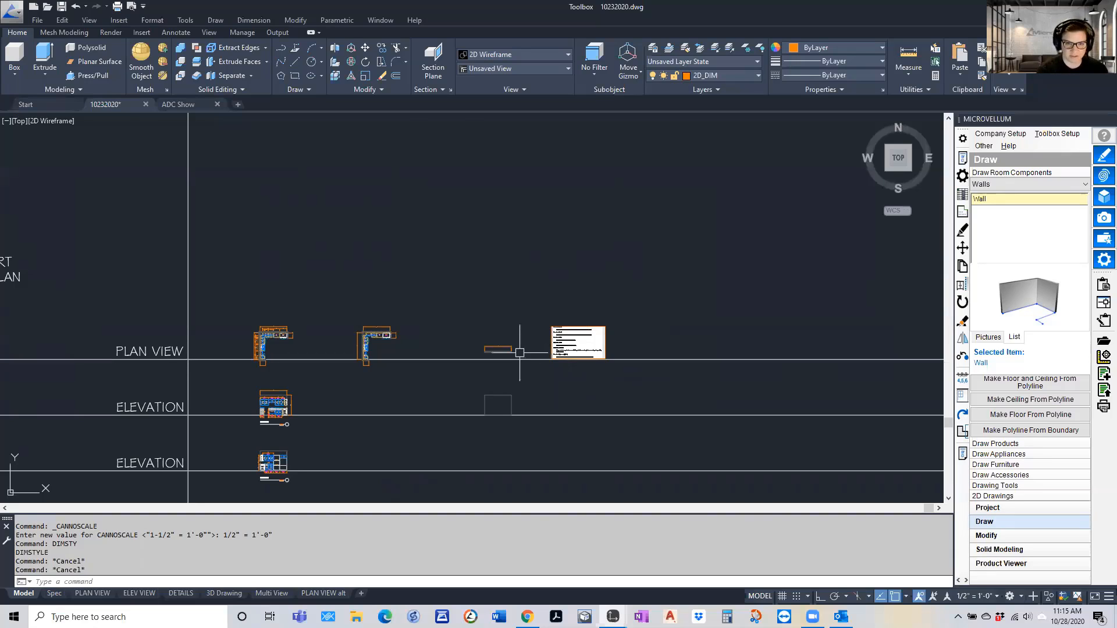
pyautogui.scroll(-2, 498, 325)
pyautogui.scroll(-2, 400, 461)
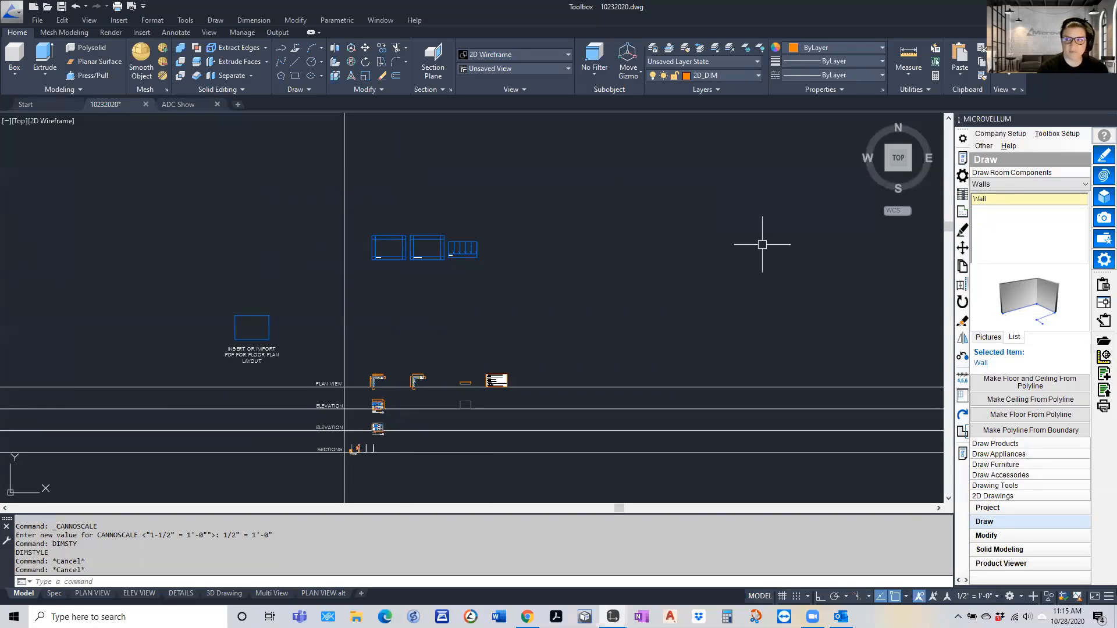
# Check the Toolbox setup options and examine the dimensions and item number tags on the upper elevation's wall cabinets
pyautogui.click(1047, 137)
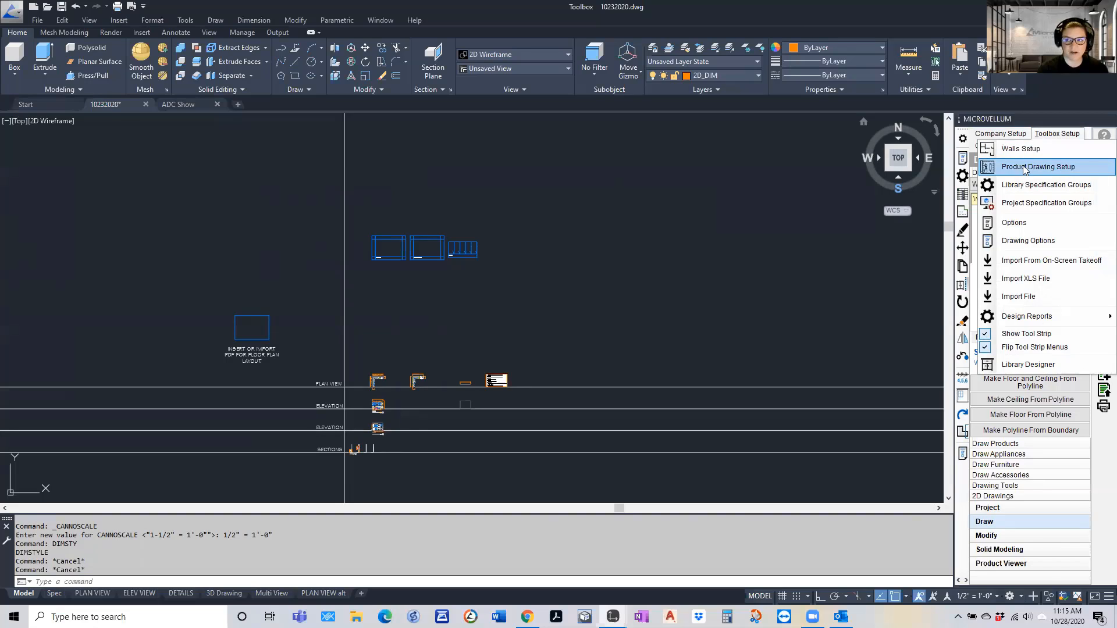
pyautogui.click(476, 380)
pyautogui.scroll(6, 384, 416)
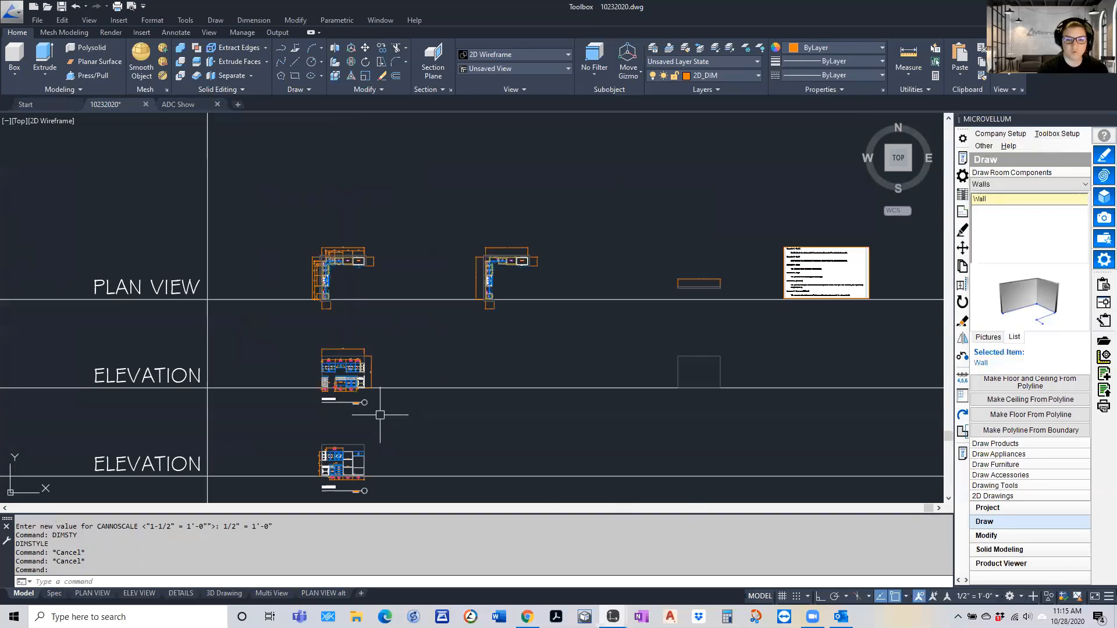
pyautogui.scroll(5, 379, 415)
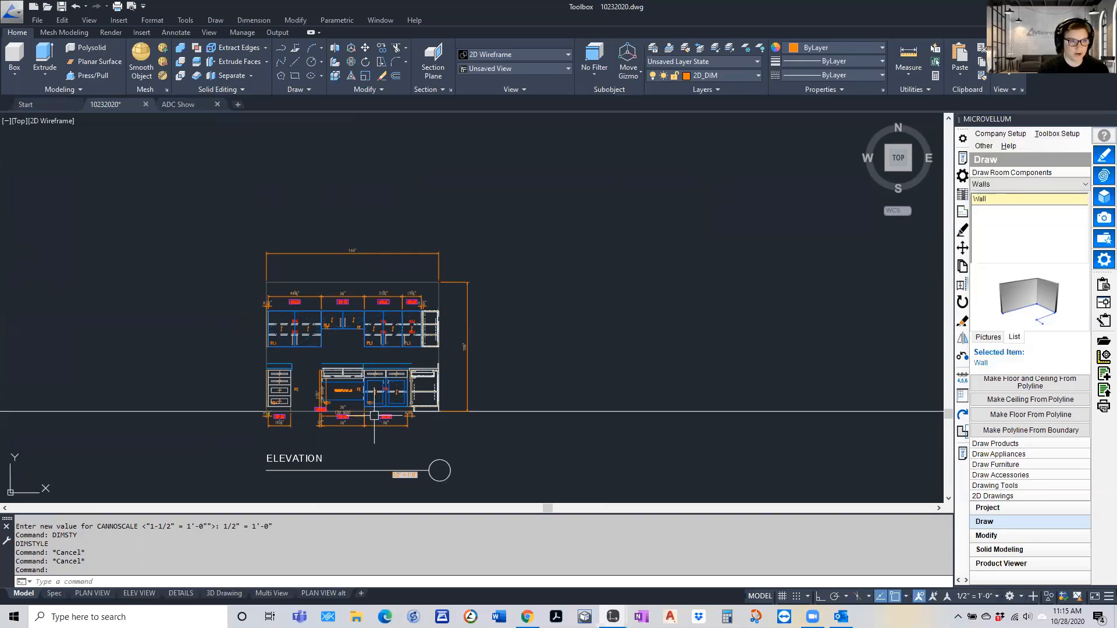
pyautogui.scroll(-2, 368, 412)
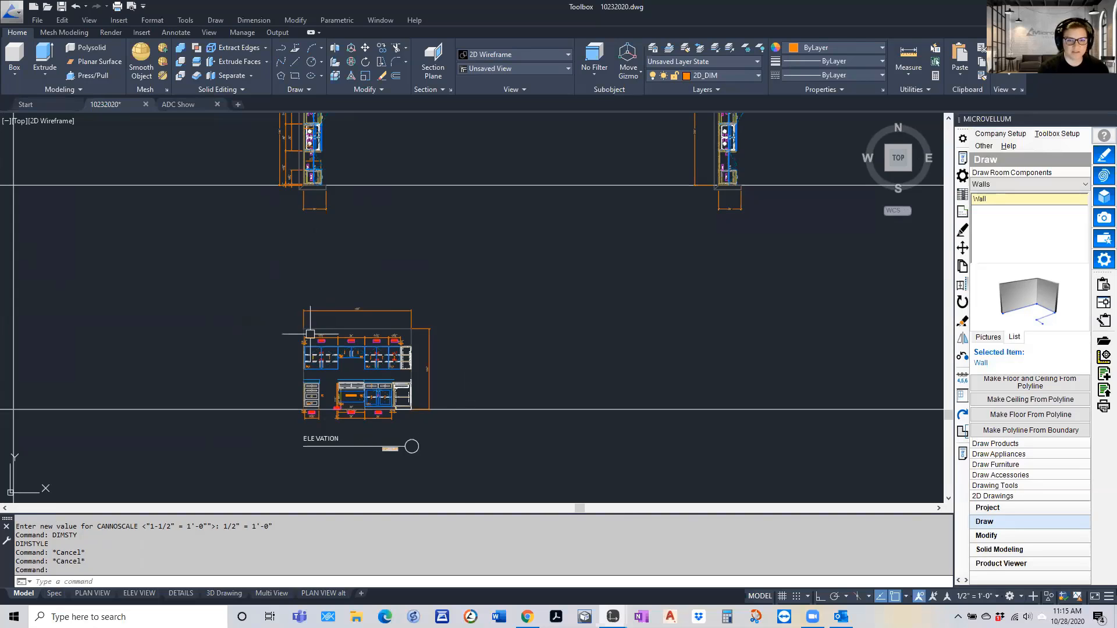
pyautogui.scroll(10, 314, 342)
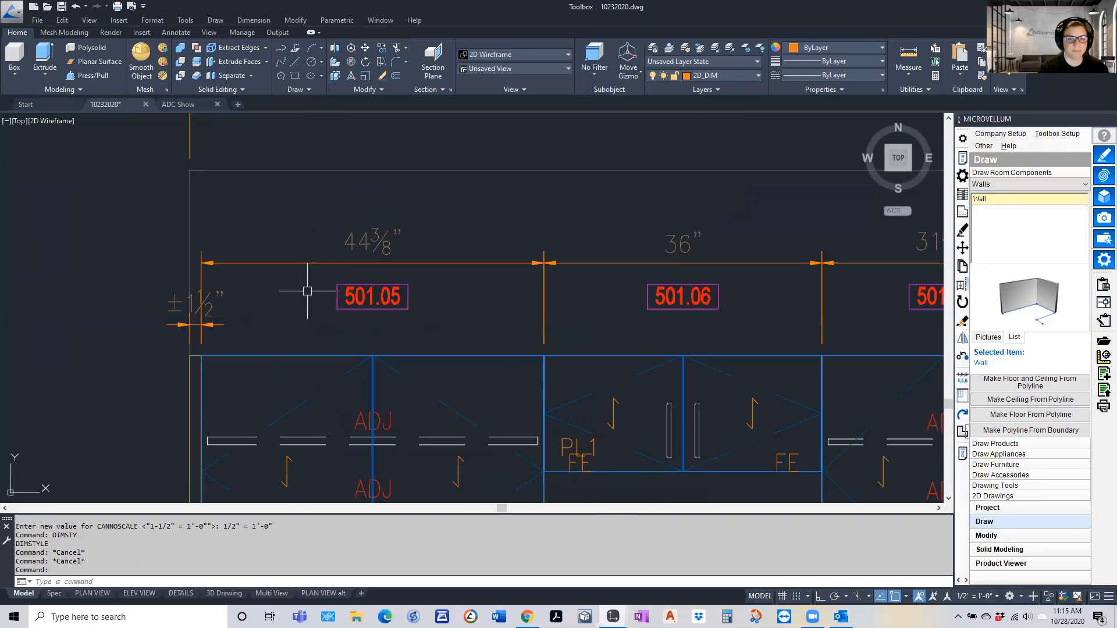
pyautogui.scroll(-8, 303, 247)
pyautogui.scroll(6, 379, 444)
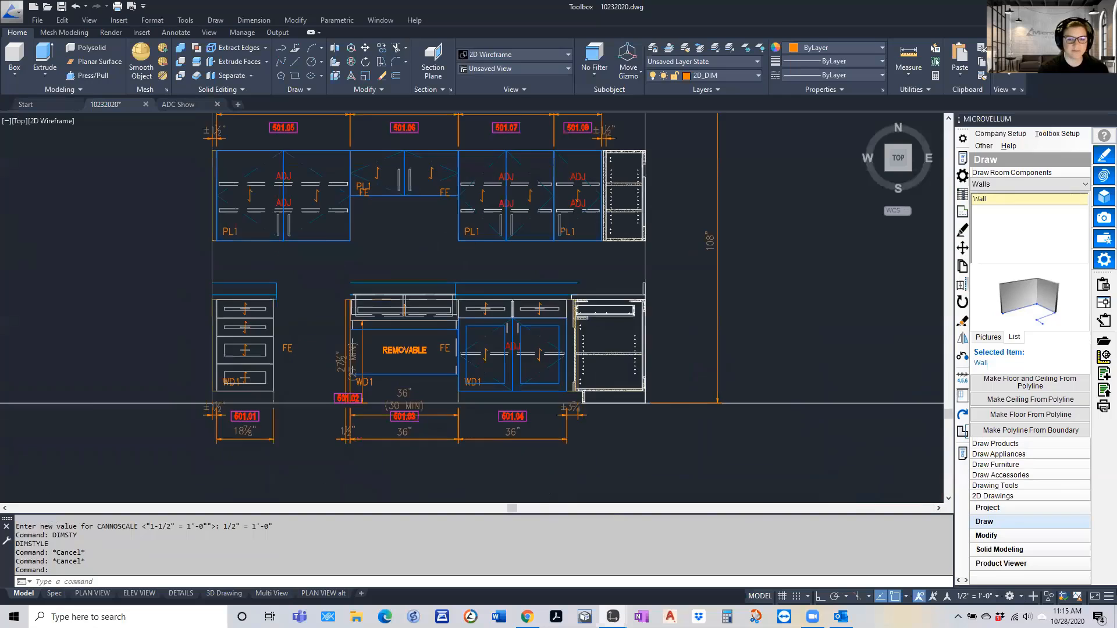
# Examine the item number tags on the upper elevation's base and wall cabinets, and return to the two plan views
pyautogui.scroll(-6, 379, 444)
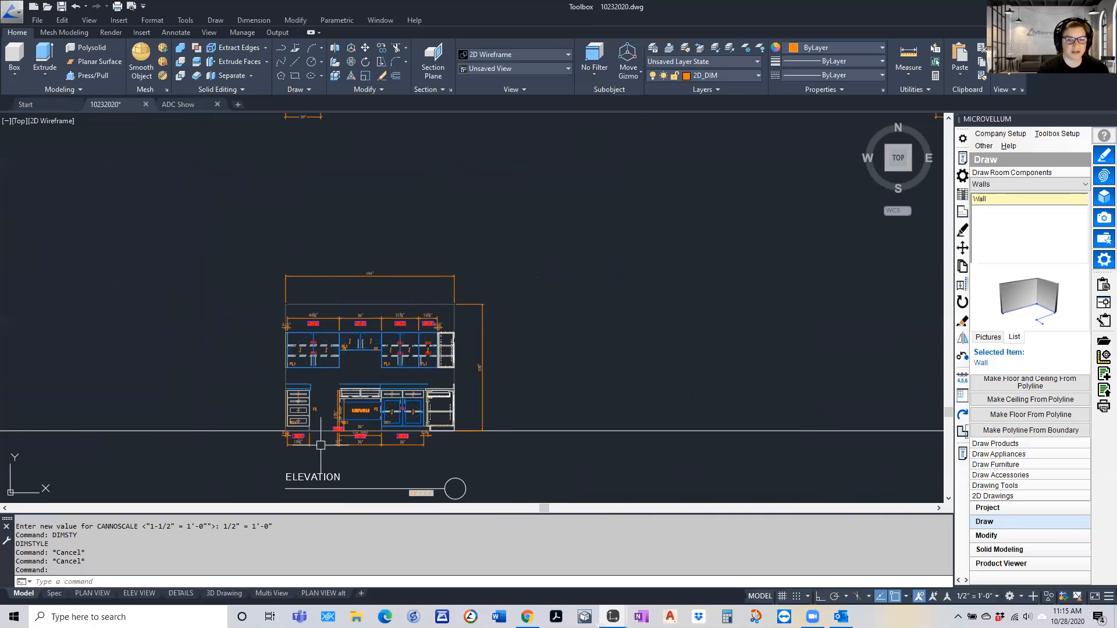
pyautogui.scroll(6, 298, 436)
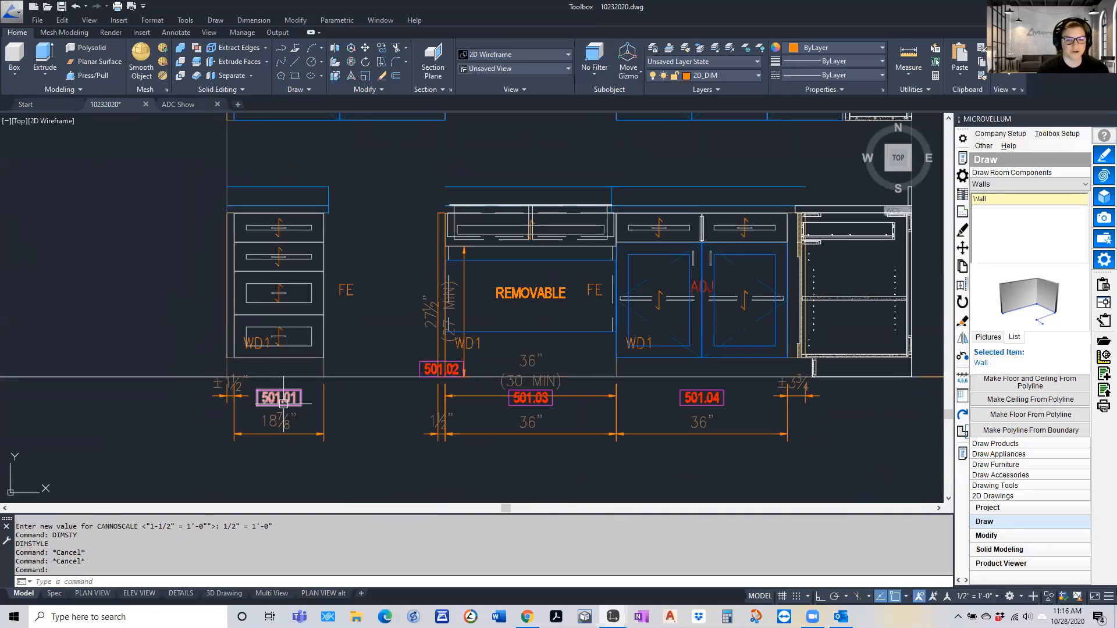
pyautogui.scroll(-2, 283, 423)
pyautogui.scroll(-2, 289, 433)
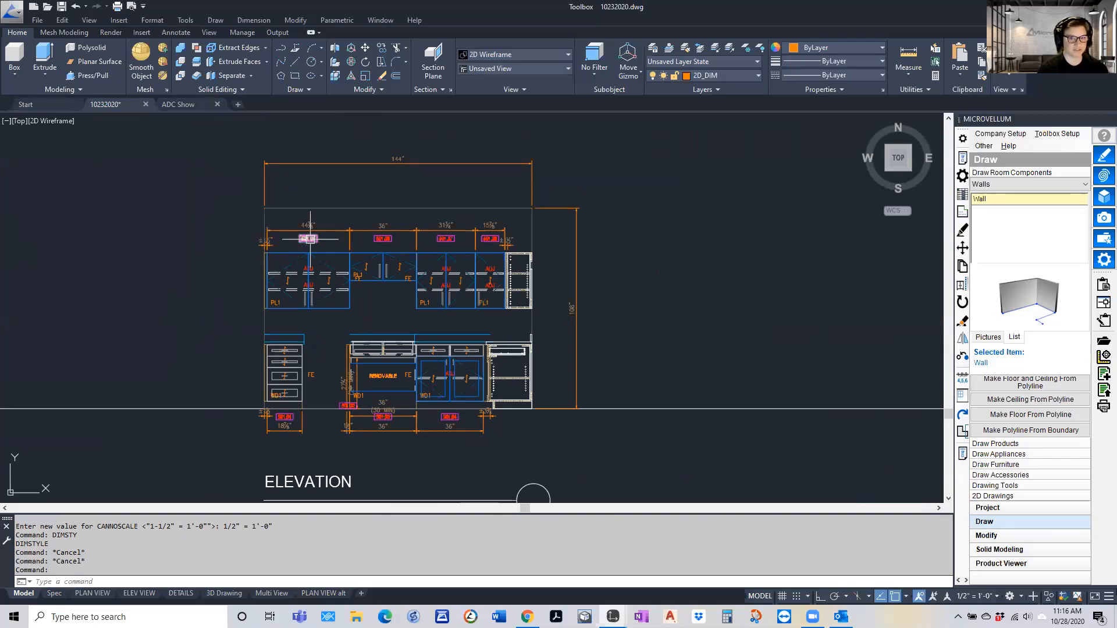
pyautogui.moveTo(310, 238)
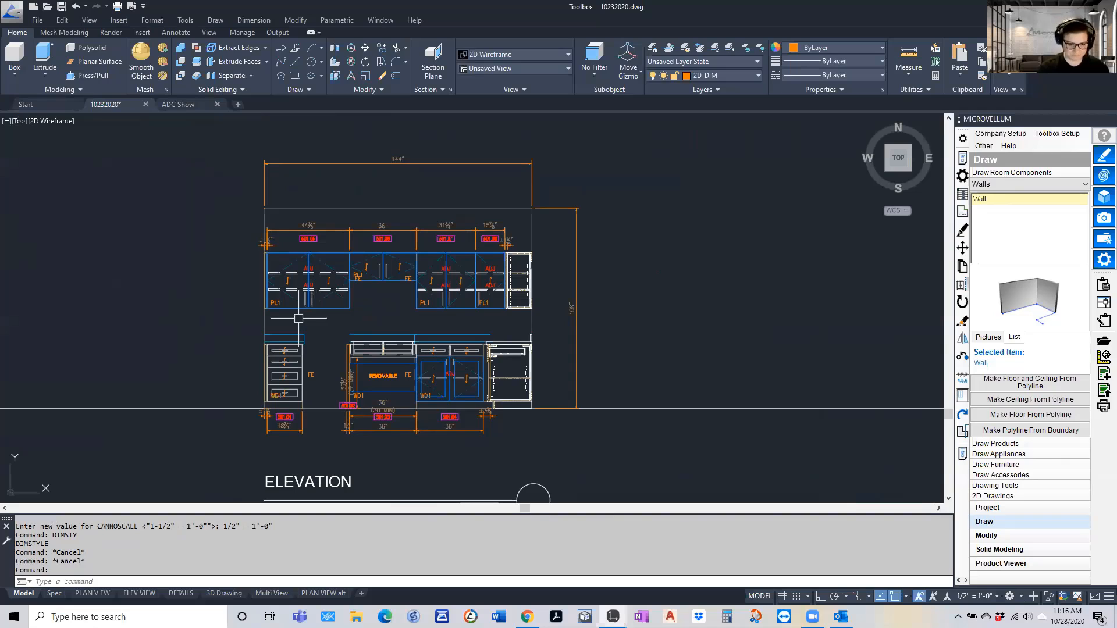
pyautogui.scroll(-6, 232, 319)
pyautogui.scroll(4, 250, 253)
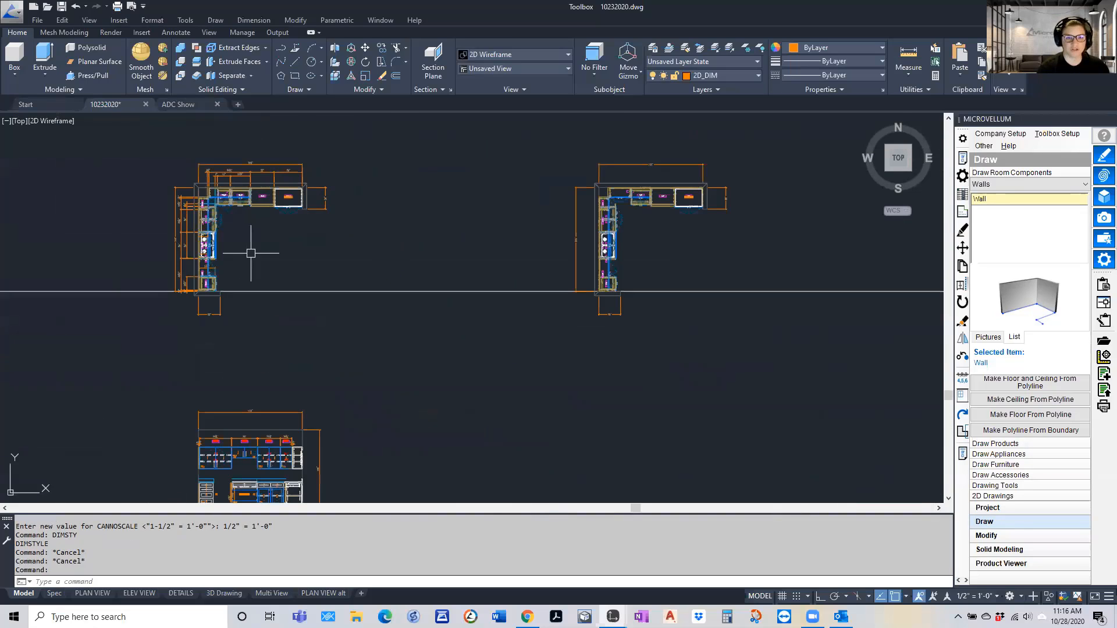
# Examine the dimensions and item tags on the two plan views and on the upper elevation below them
pyautogui.scroll(2, 246, 202)
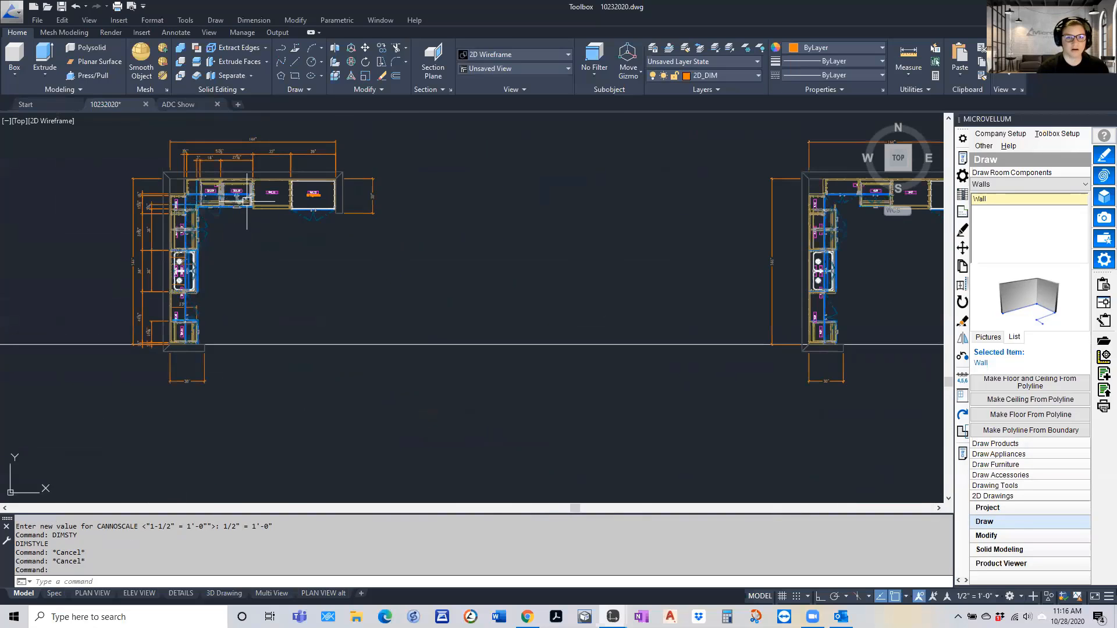
pyautogui.moveTo(247, 200); pyautogui.dragTo(189, 234, button='middle')
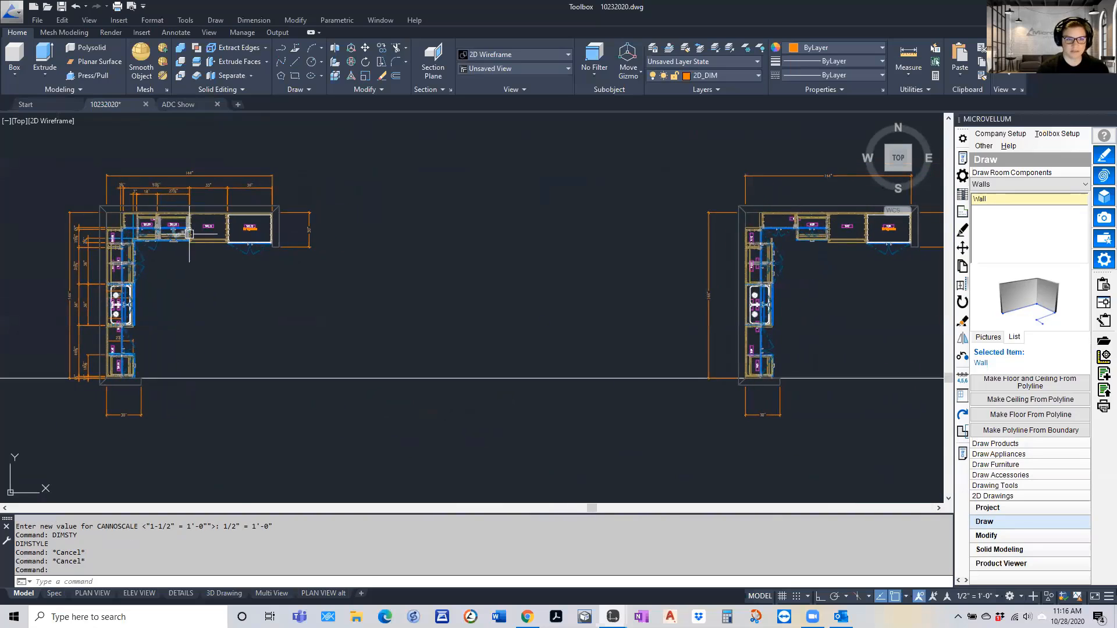
pyautogui.scroll(-1, 189, 234)
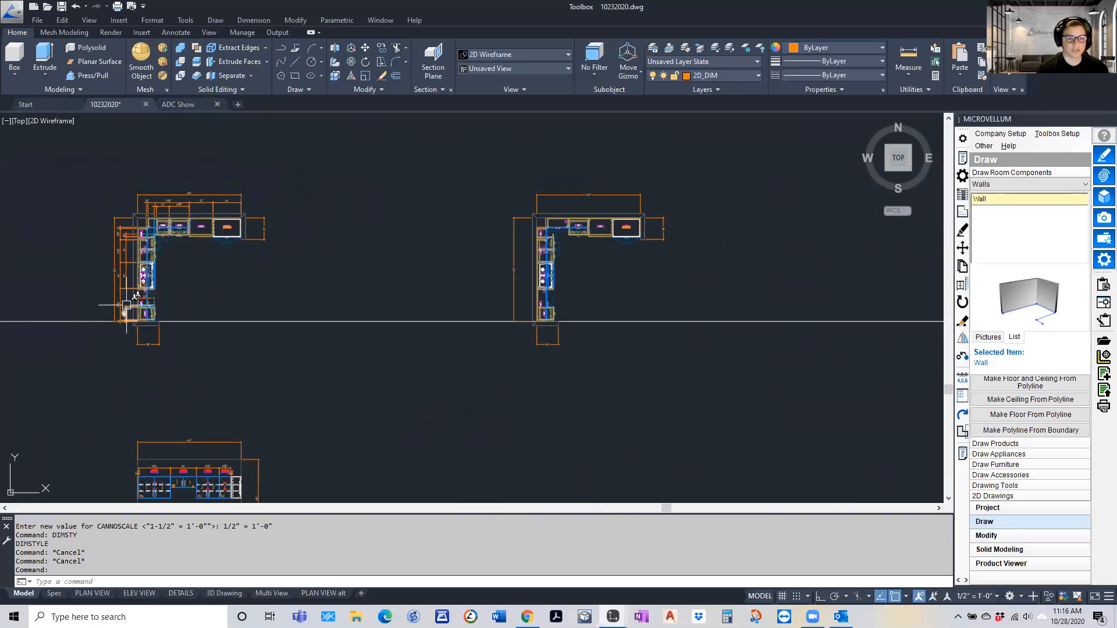
pyautogui.scroll(-4, 319, 225)
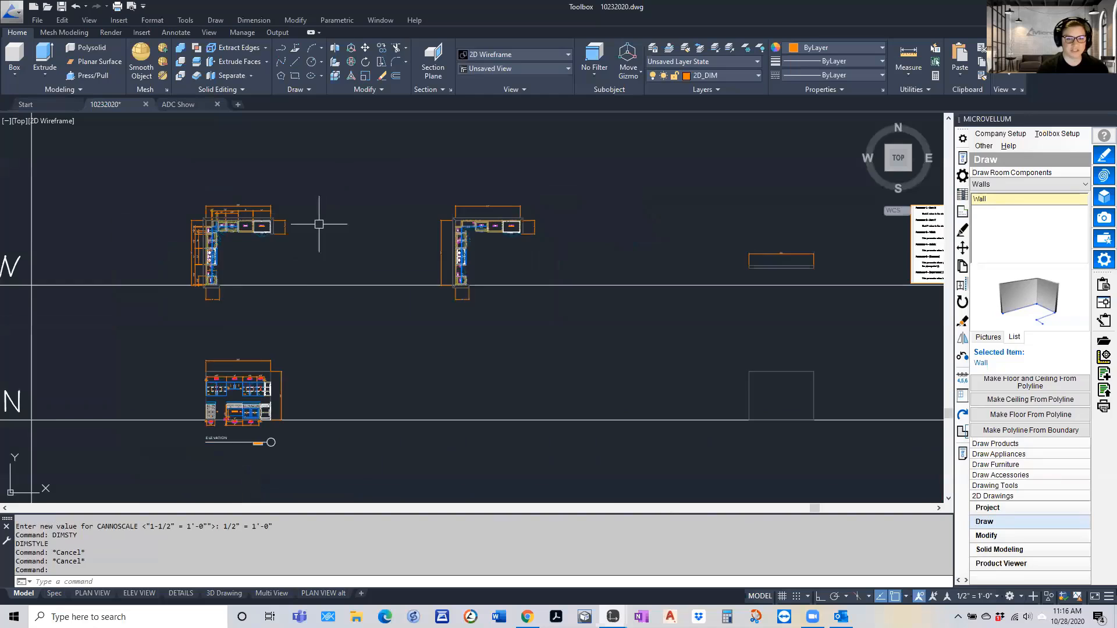
pyautogui.scroll(4, 266, 341)
pyautogui.scroll(4, 251, 342)
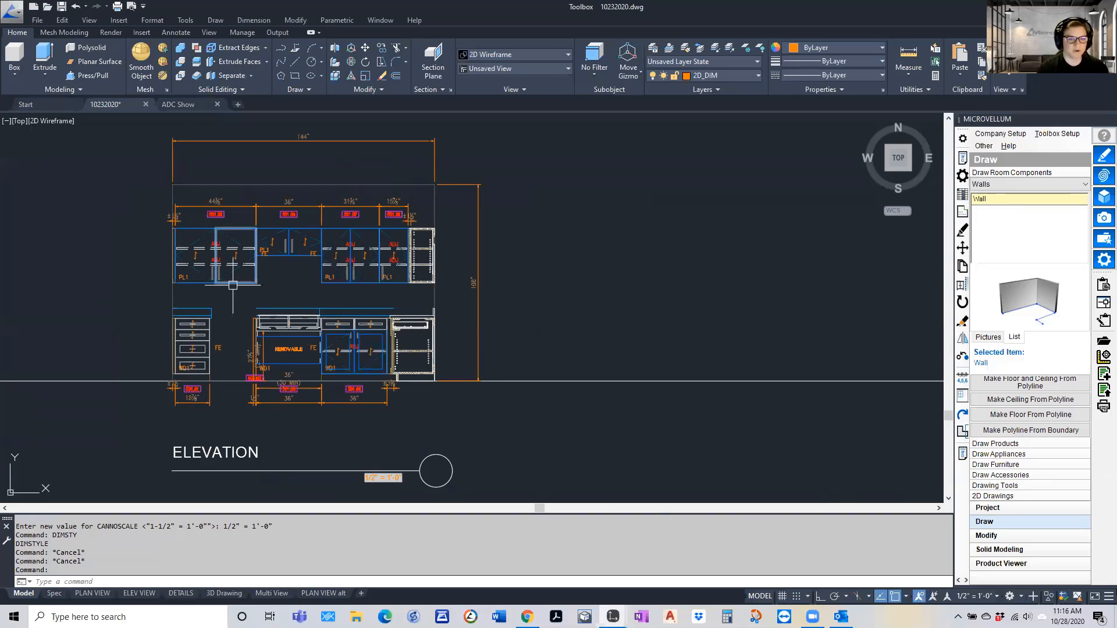
pyautogui.scroll(-2, 315, 285)
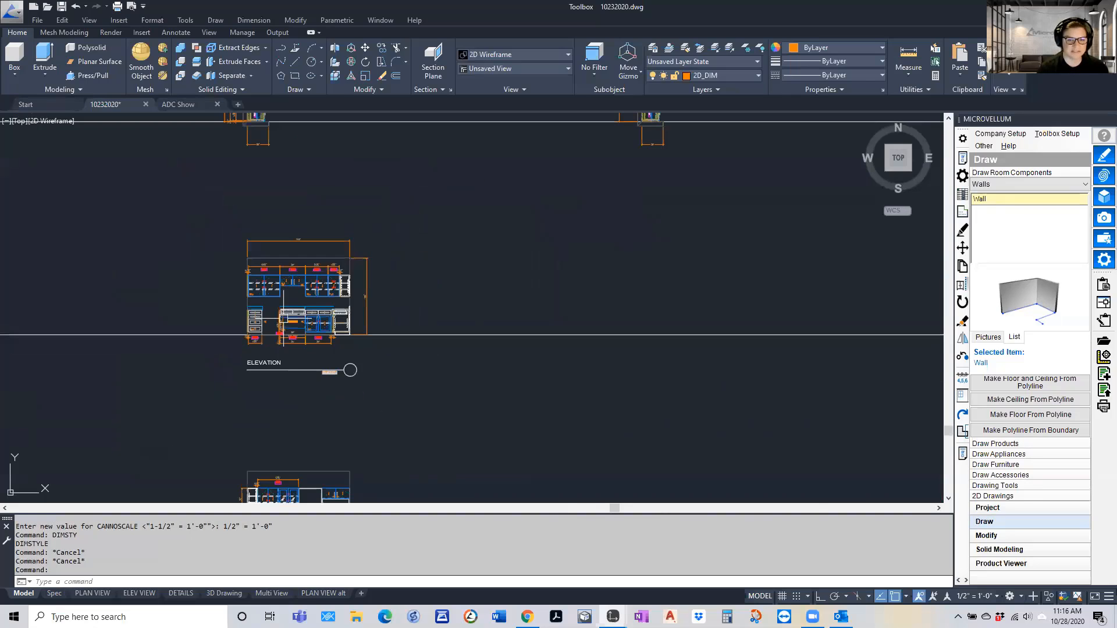
pyautogui.scroll(-2, 292, 327)
pyautogui.scroll(4, 280, 264)
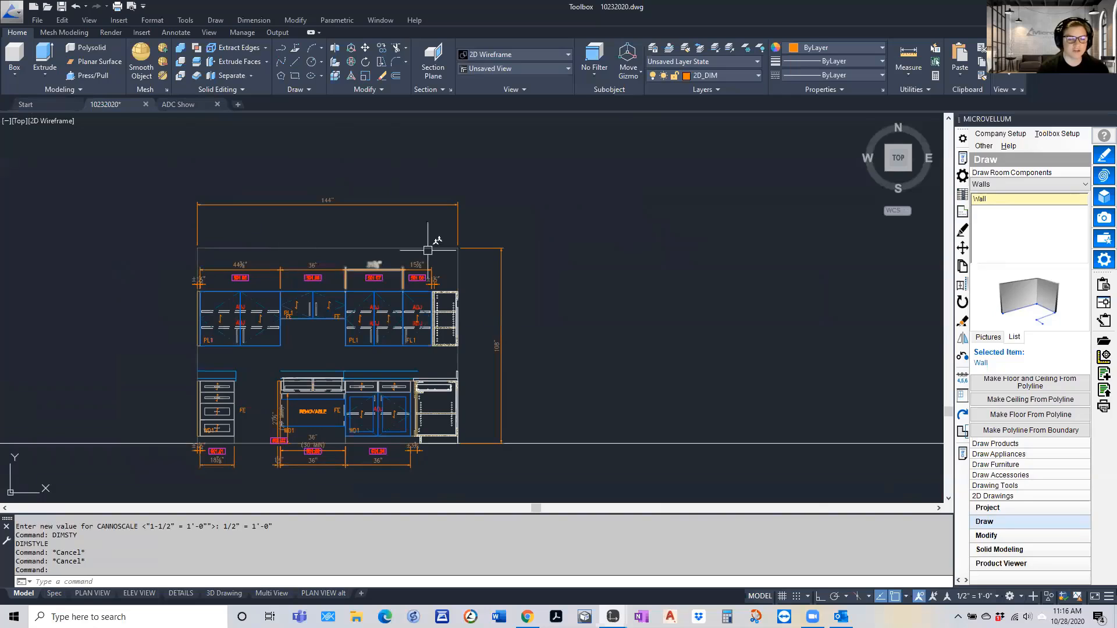
# Open the global variables of the PL-1 Upper project specification group and examine the 2D Product Sections settings under Shop Drawings
pyautogui.click(1057, 133)
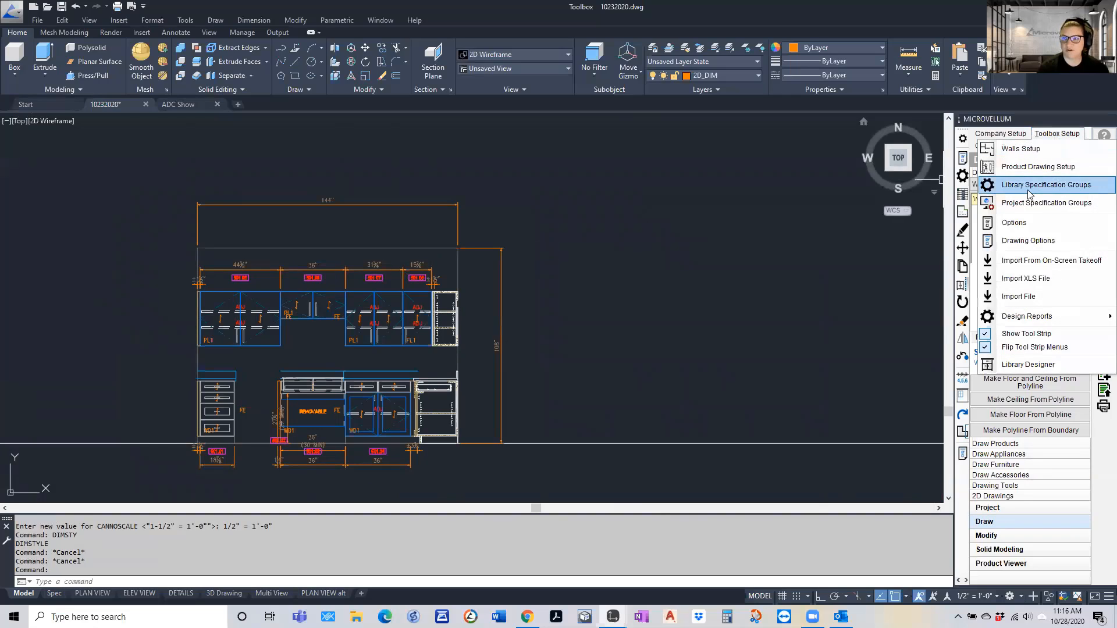
pyautogui.click(1031, 203)
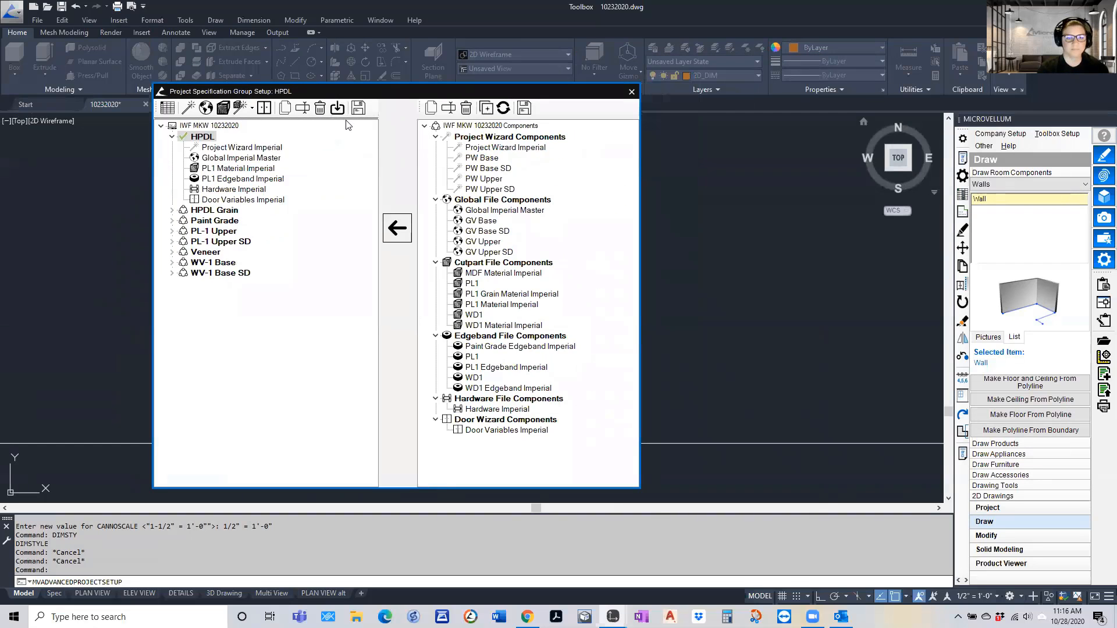
pyautogui.click(203, 232)
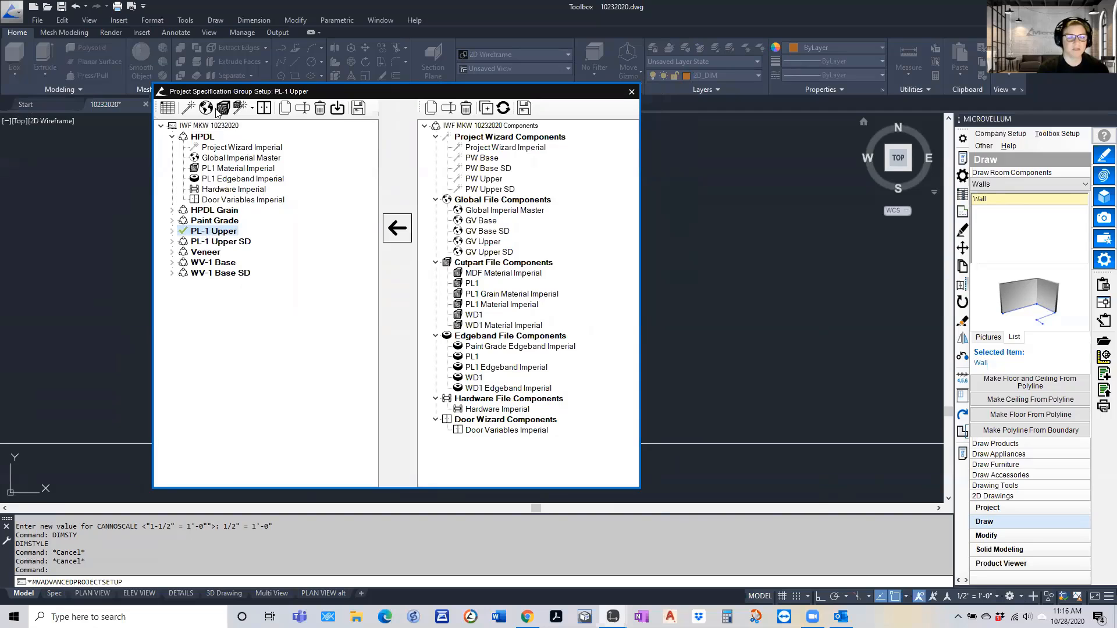
pyautogui.click(205, 107)
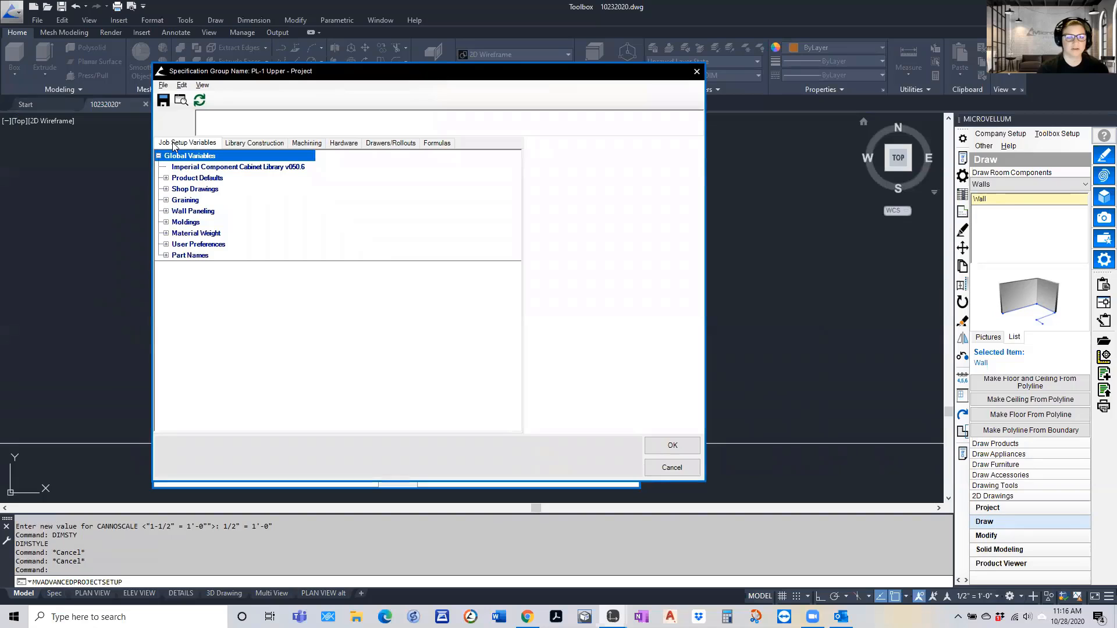
pyautogui.click(166, 189)
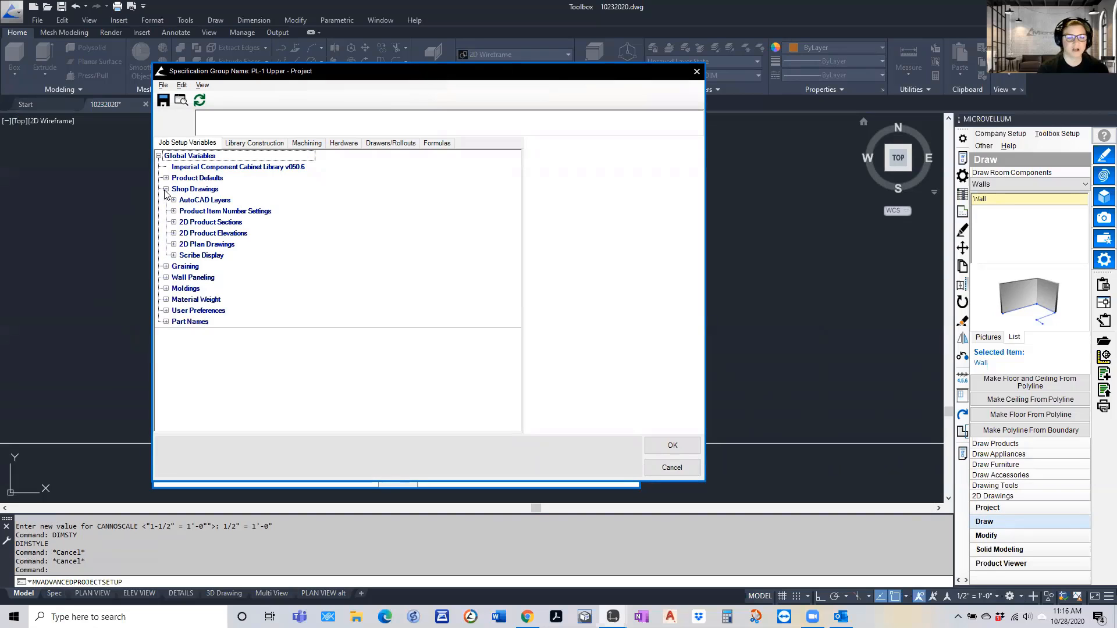
pyautogui.click(173, 222)
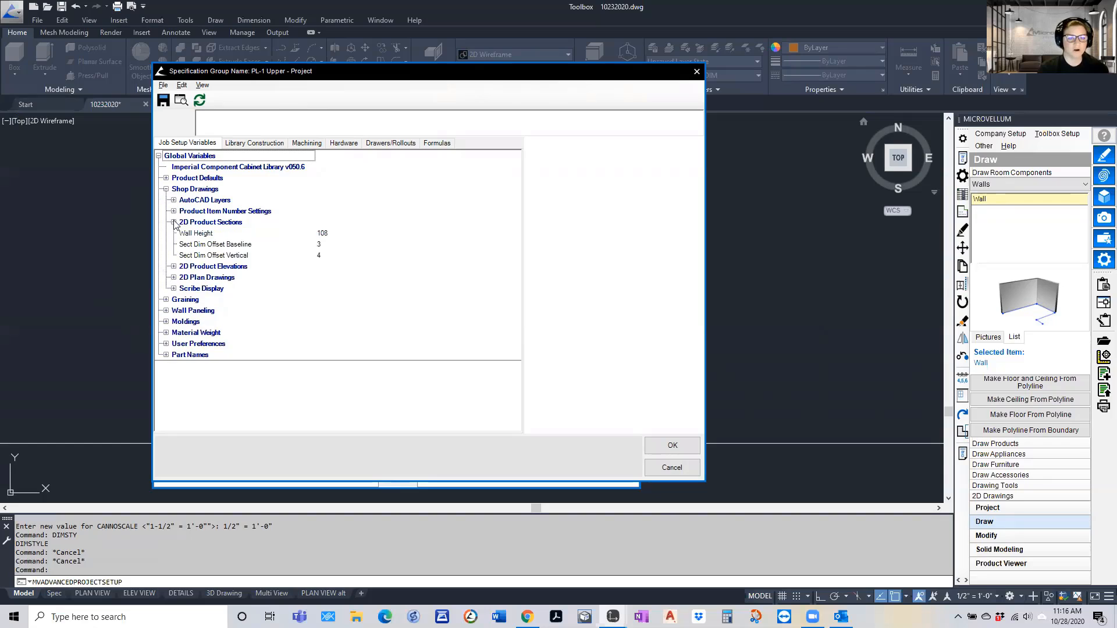
# Review the 2D Product Elevations settings for dimension offsets, finished end text, shelf annotations, text styles and color labels
pyautogui.click(173, 267)
pyautogui.scroll(-1, 220, 243)
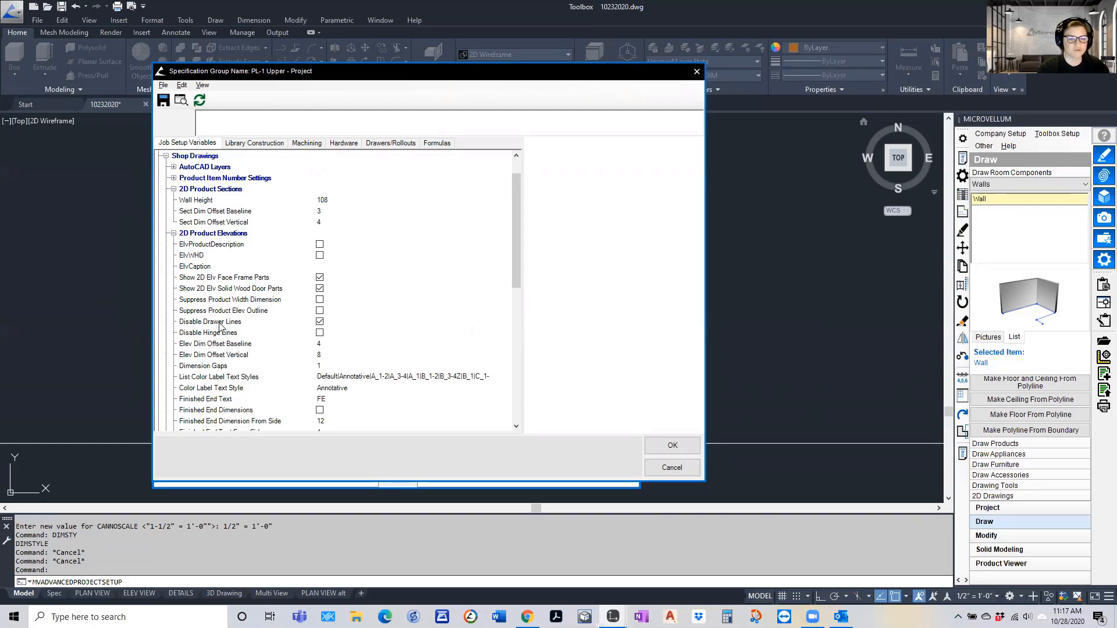
pyautogui.scroll(-2, 250, 308)
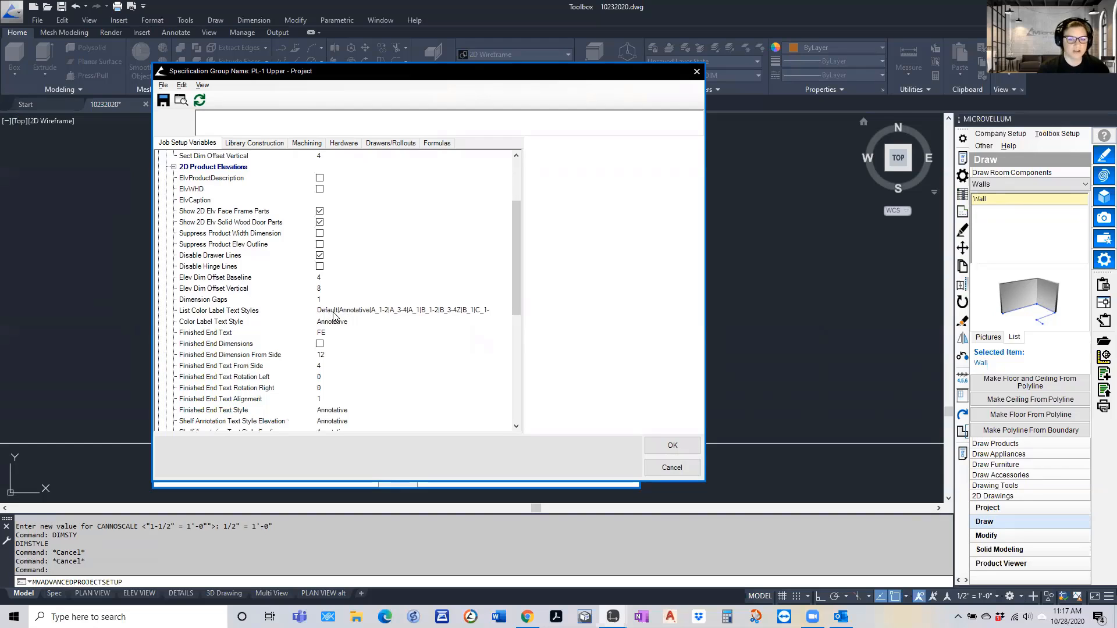
pyautogui.scroll(-2, 326, 312)
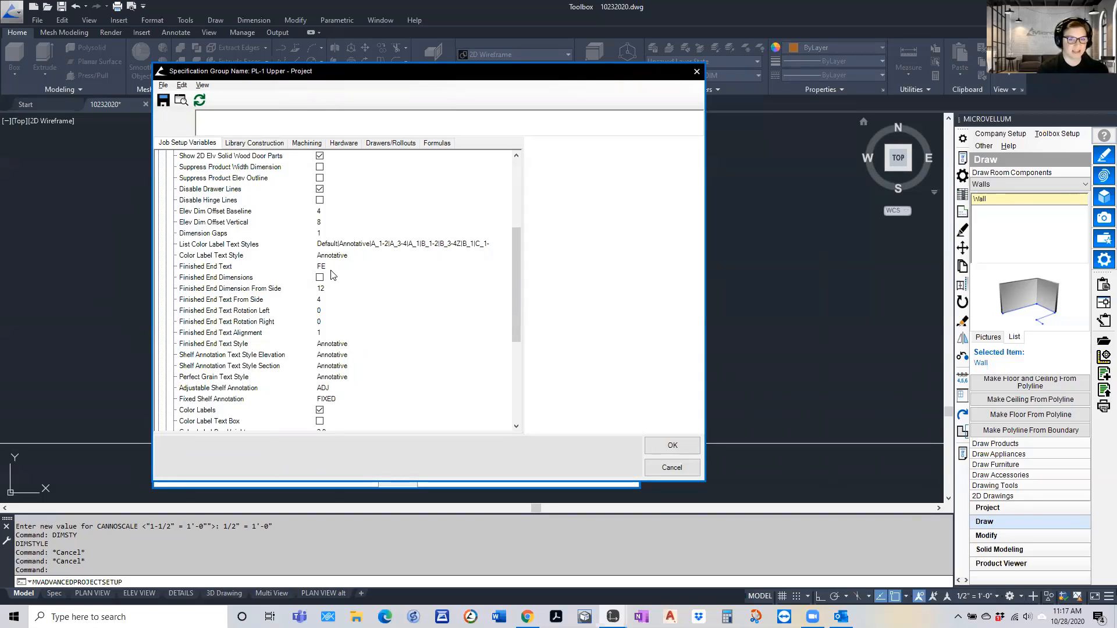
pyautogui.scroll(-2, 332, 288)
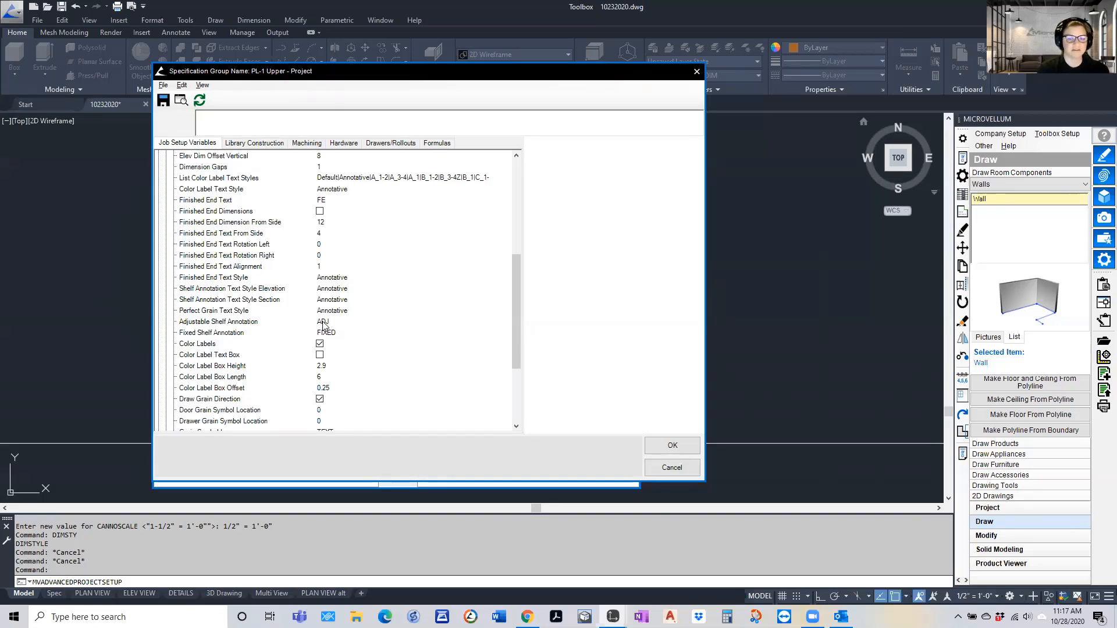
pyautogui.scroll(-2, 332, 317)
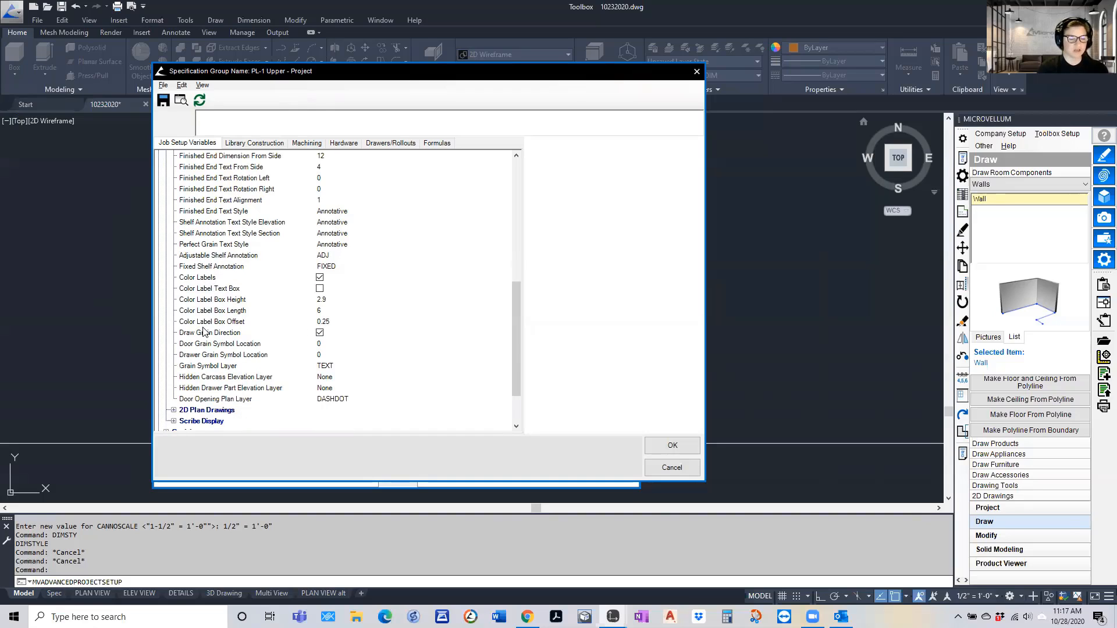
# Review the 2D Plan Drawings settings for plan descriptions and dimension offsets, and leave the specification group setup without saving changes
pyautogui.moveTo(305, 72); pyautogui.dragTo(354, 84)
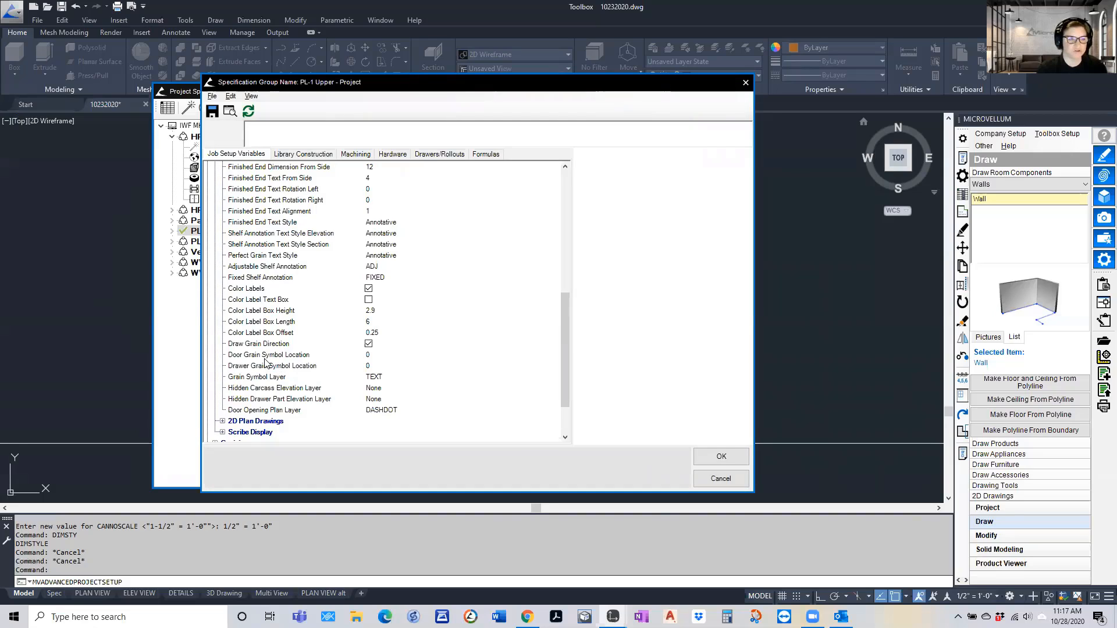
pyautogui.click(223, 422)
pyautogui.scroll(-6, 313, 317)
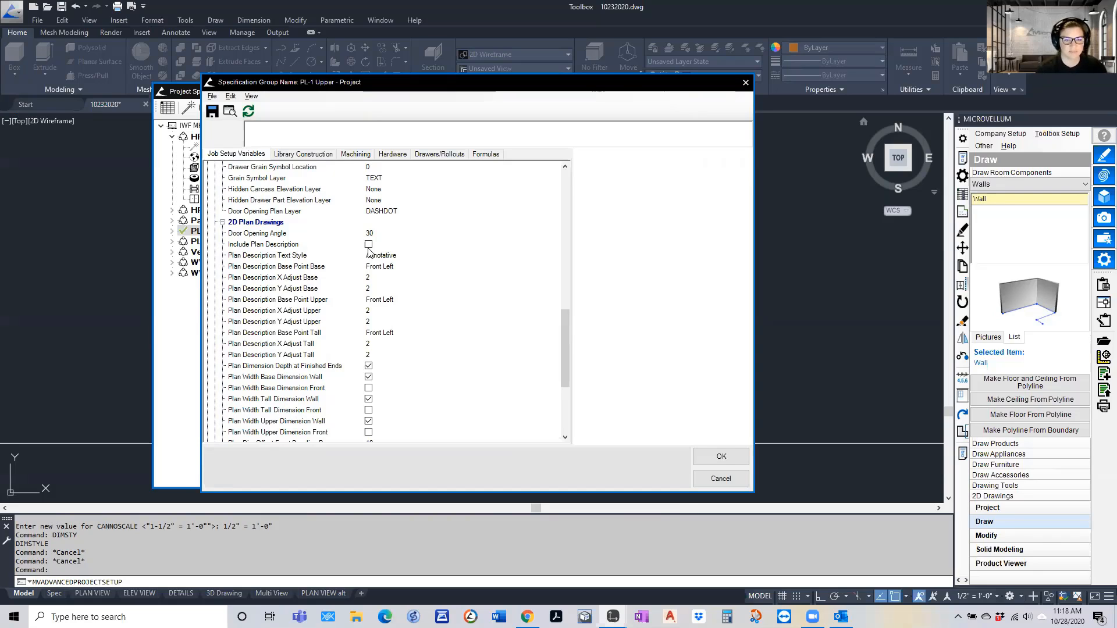
pyautogui.scroll(-1, 334, 288)
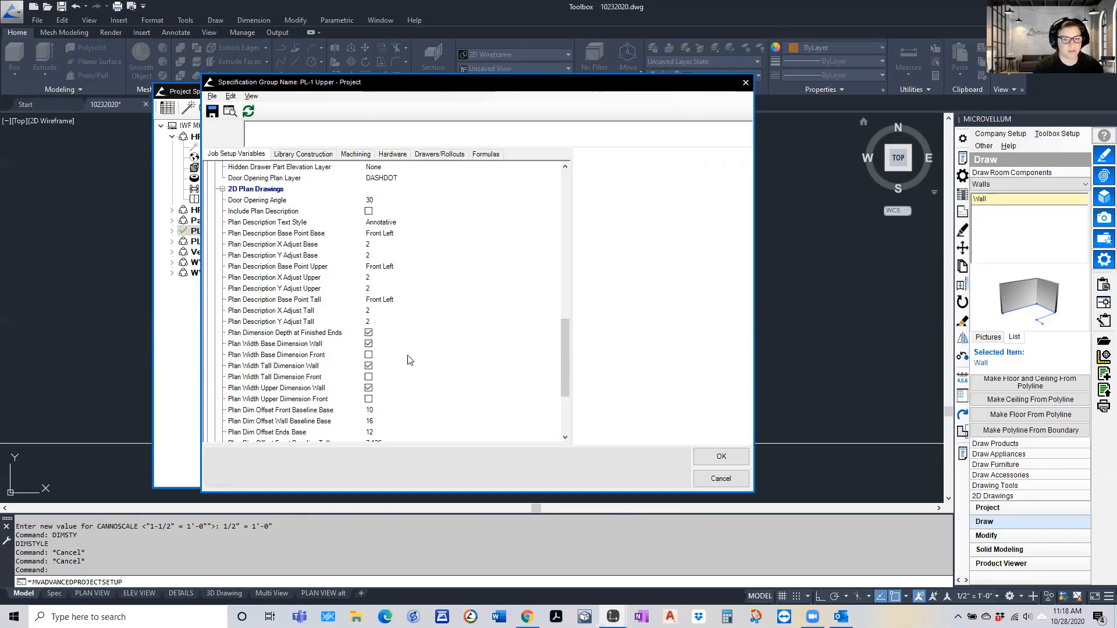
pyautogui.scroll(-2, 370, 375)
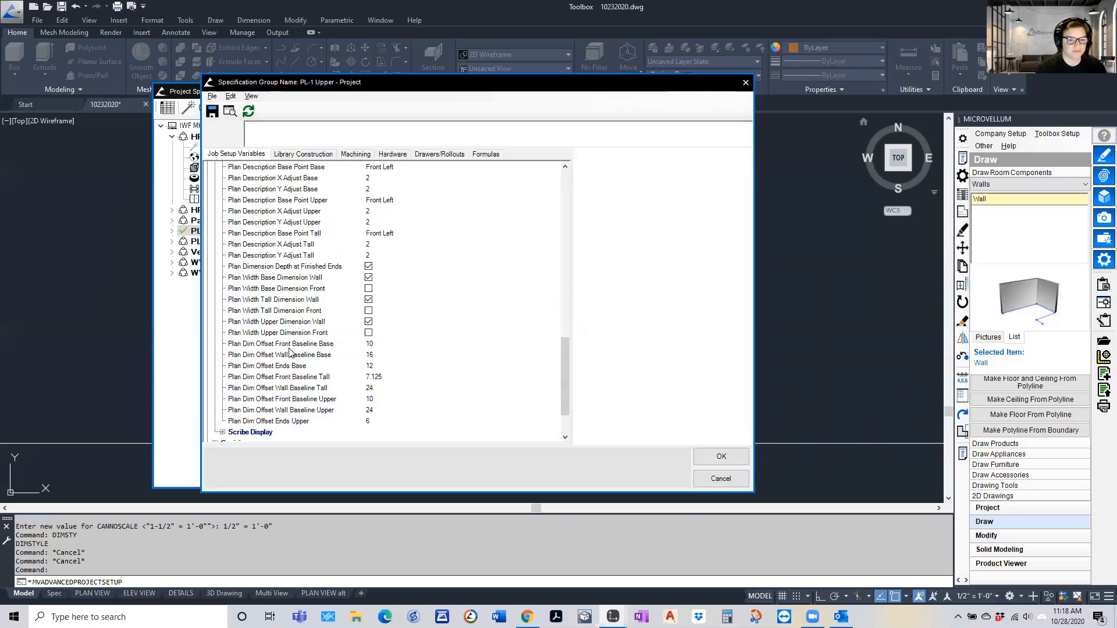
pyautogui.click(720, 478)
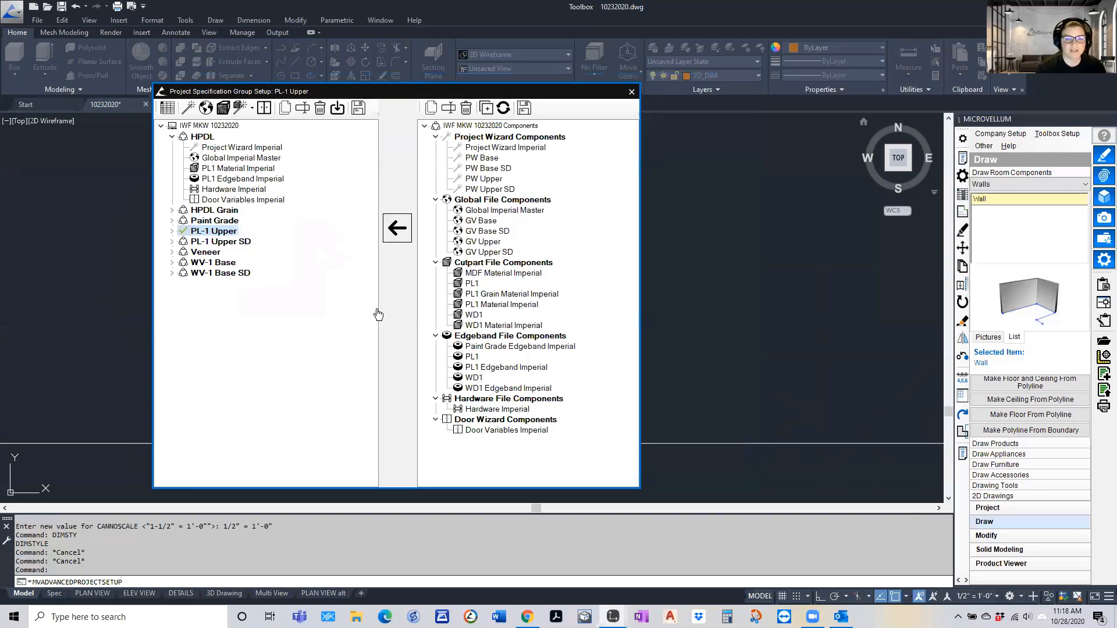
pyautogui.click(630, 91)
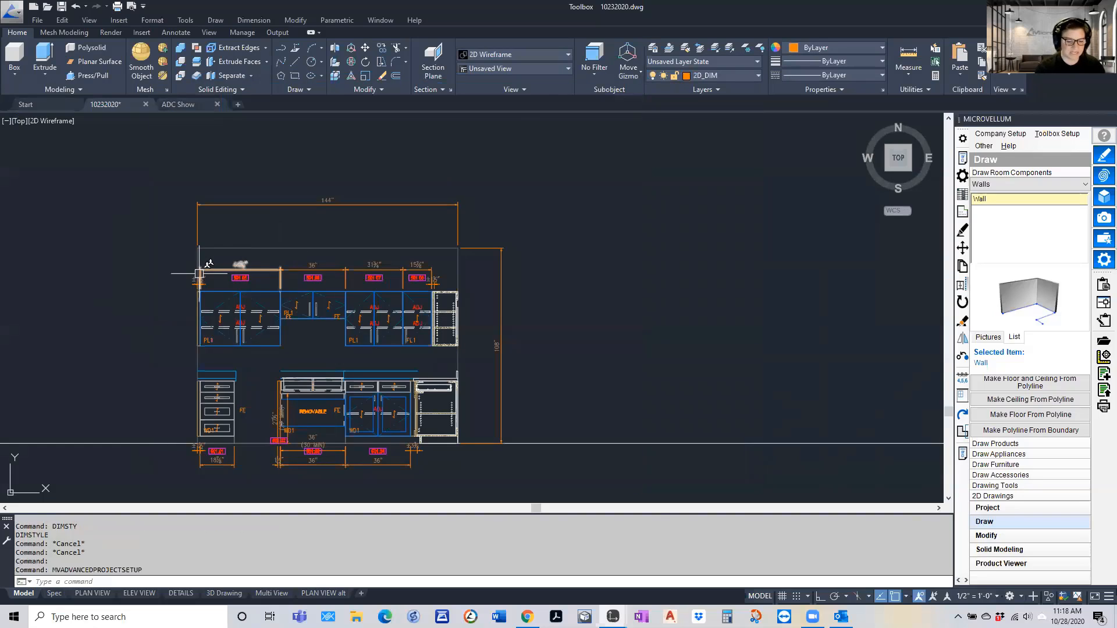
# Open the product prompts of the 144-inch horizontal wall in the first plan view and check its width, height and depth options
pyautogui.scroll(-5, 198, 273)
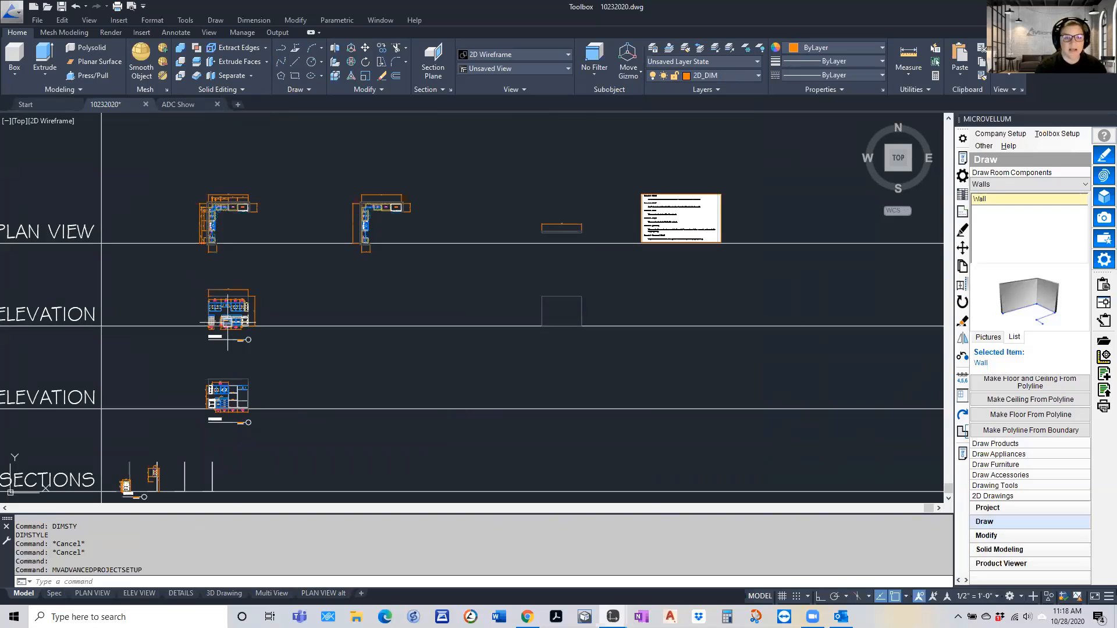
pyautogui.scroll(5, 226, 310)
pyautogui.scroll(-1, 181, 306)
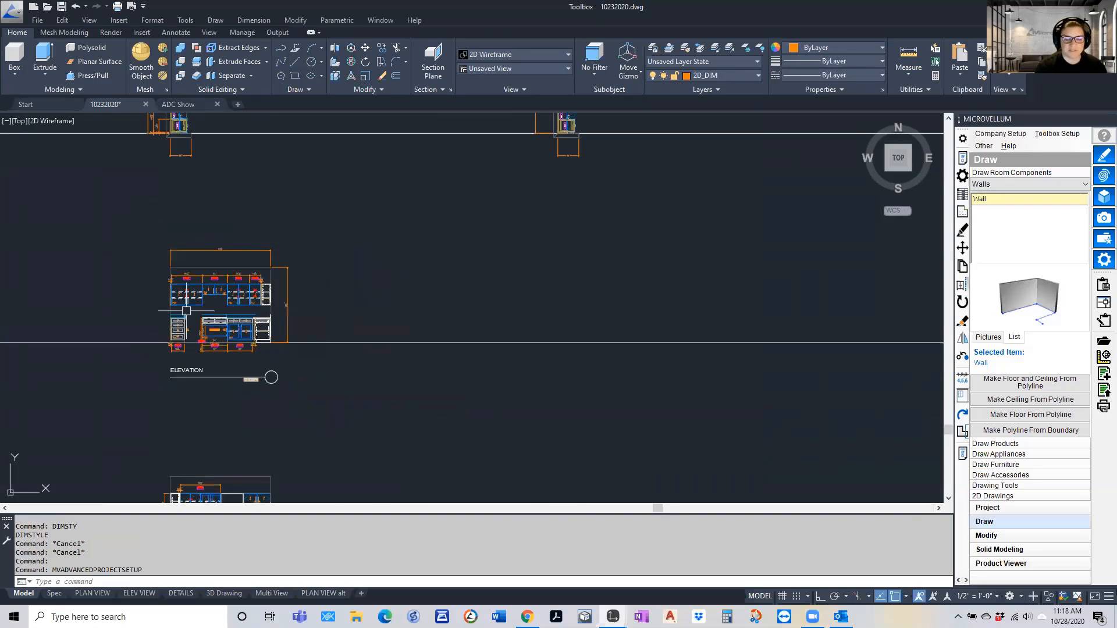
pyautogui.scroll(2, 184, 305)
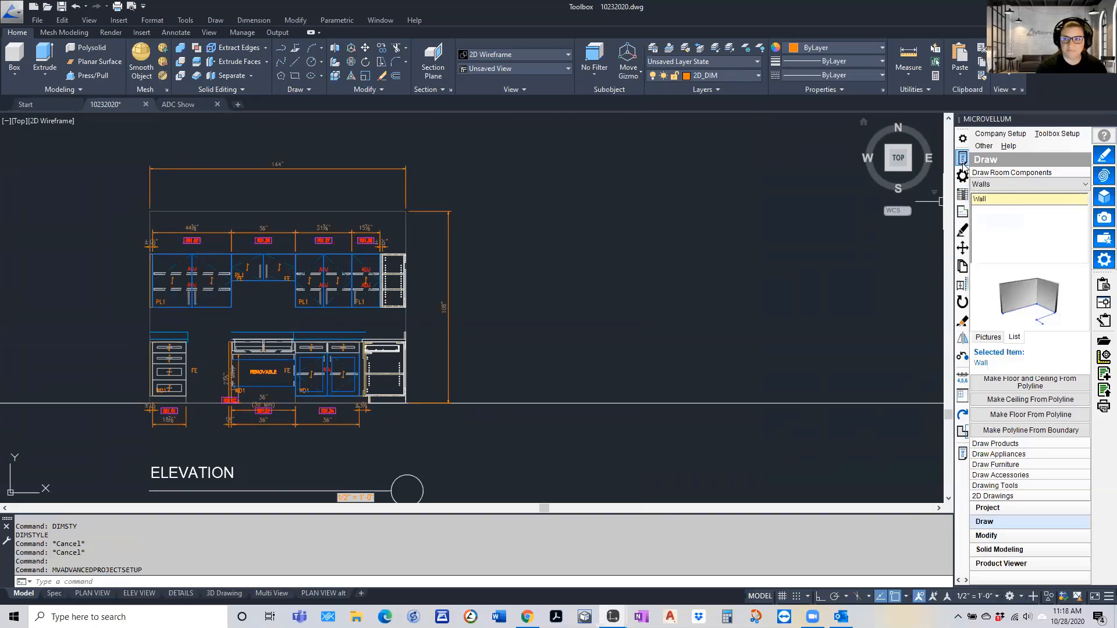
pyautogui.scroll(-5, 578, 344)
pyautogui.scroll(4, 525, 147)
pyautogui.scroll(1, 525, 148)
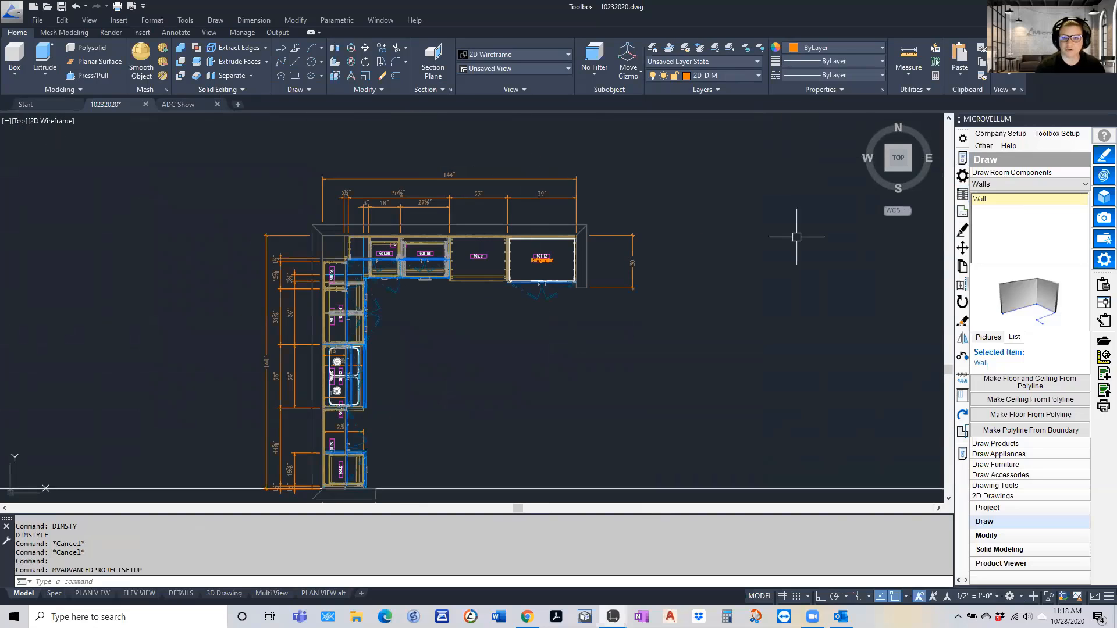
pyautogui.click(963, 158)
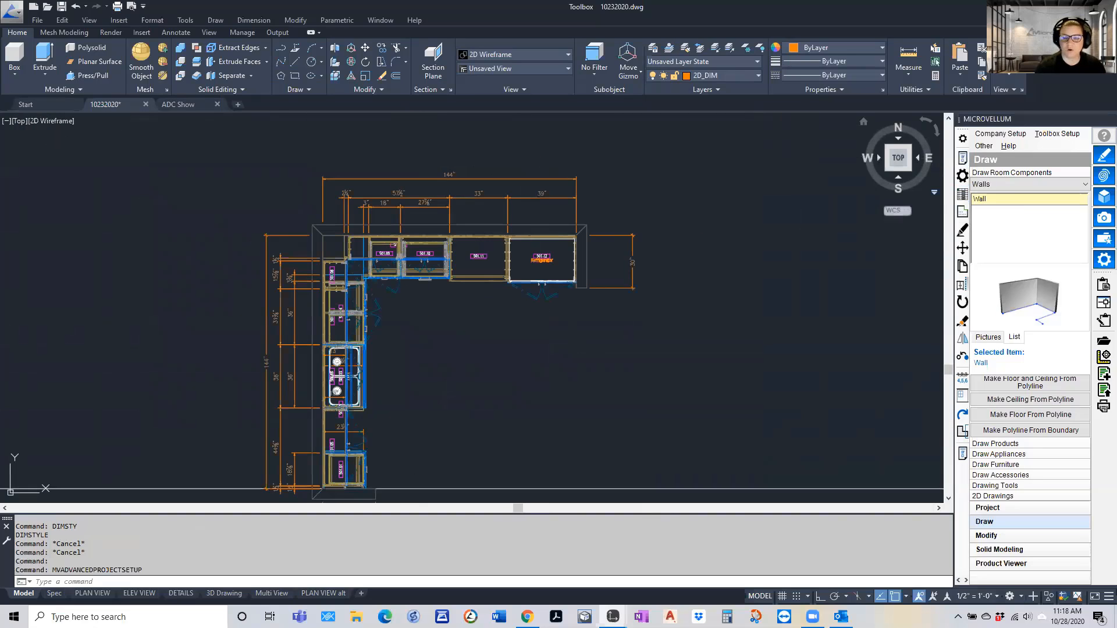
pyautogui.click(534, 224)
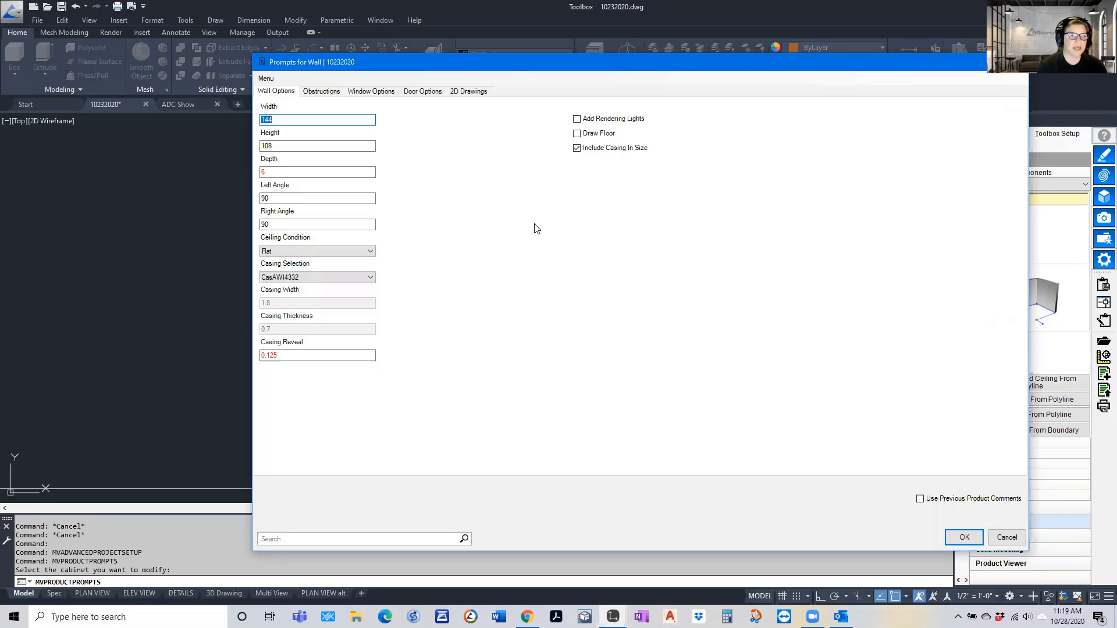
pyautogui.doubleClick(278, 145)
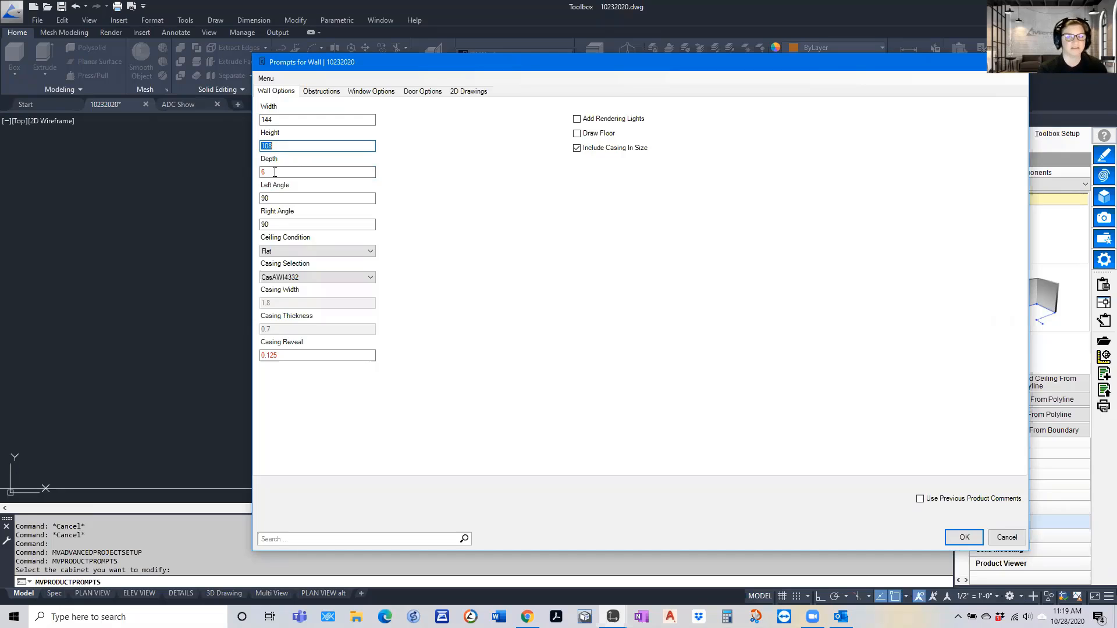
# Enable Add Column in the wall's obstruction options and check the column's distance, width and depth settings
pyautogui.click(319, 93)
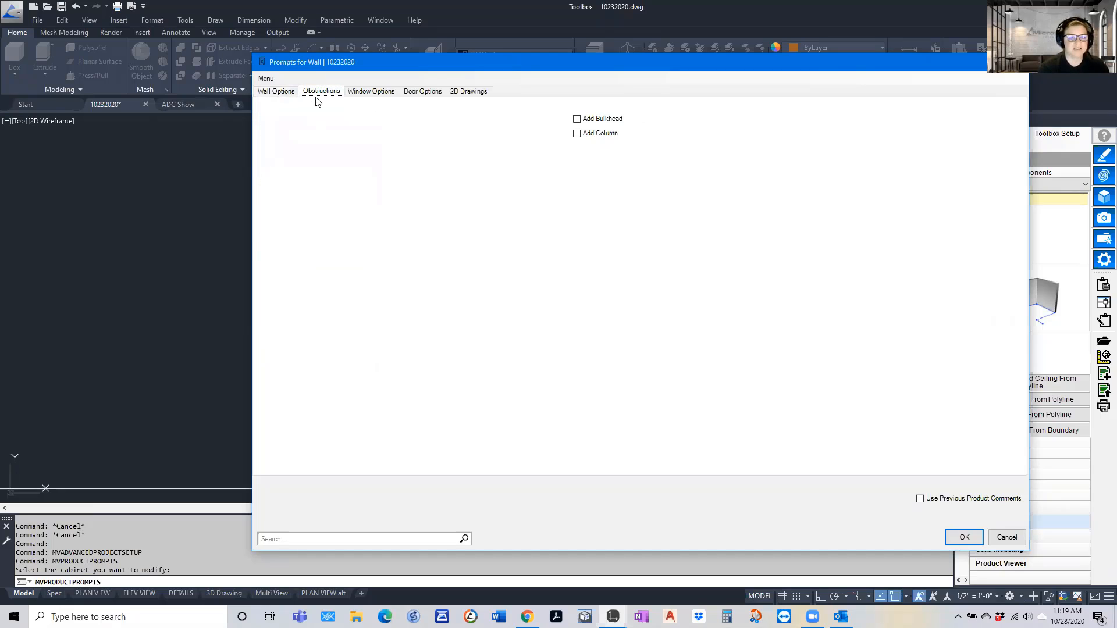
pyautogui.click(577, 134)
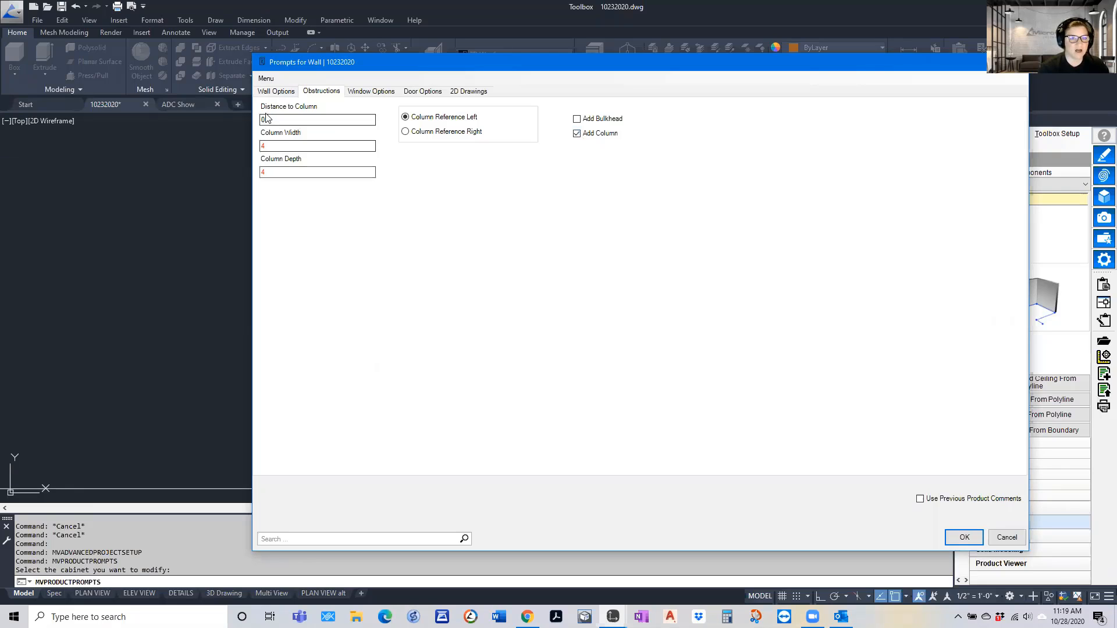
pyautogui.click(269, 172)
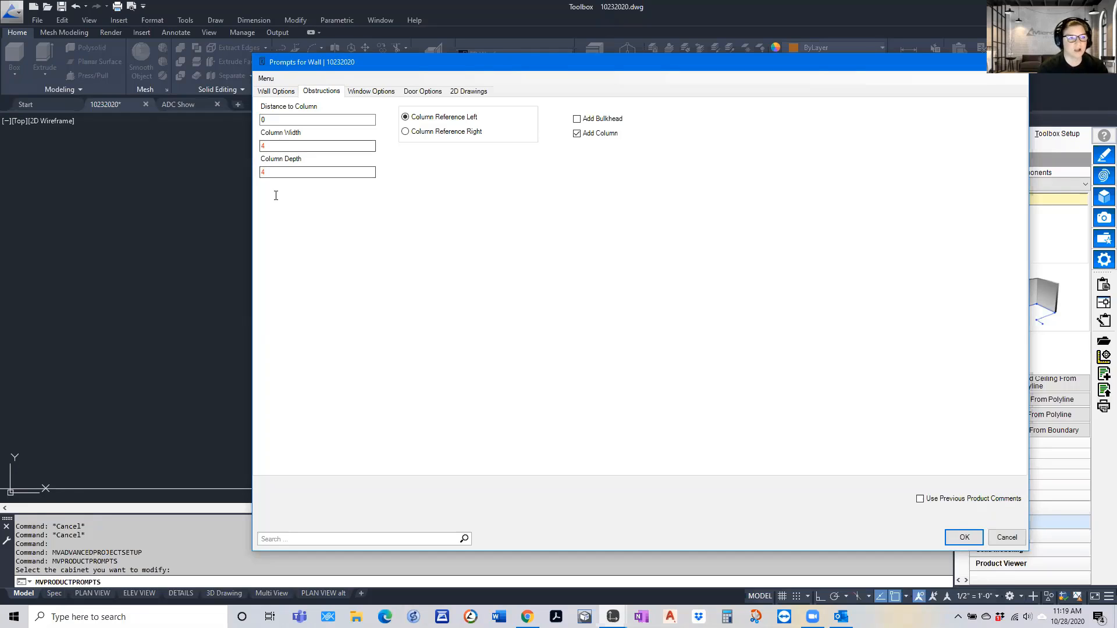
pyautogui.click(348, 121)
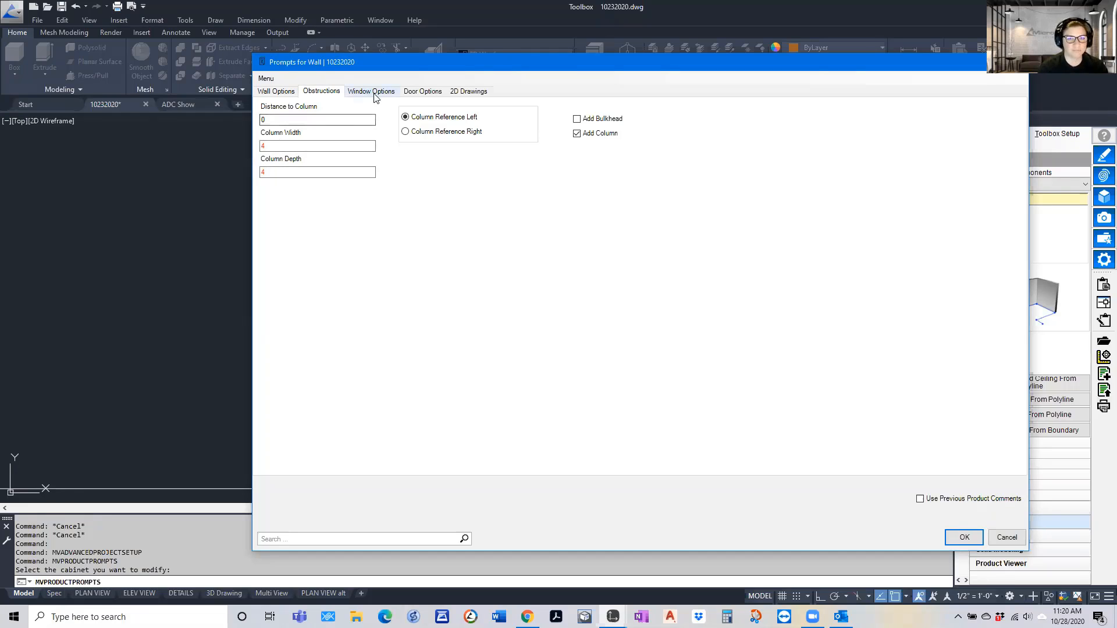
# Check the wall's window and door options, enable Hatch Plan View in its 2D drawing settings and apply the prompts
pyautogui.click(372, 92)
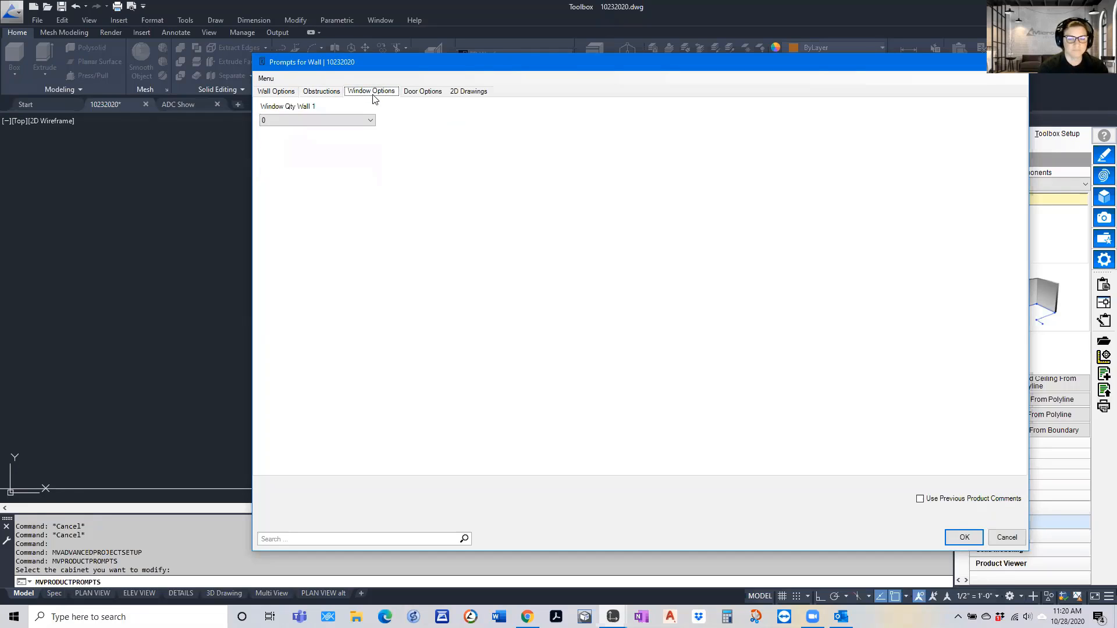
pyautogui.click(423, 92)
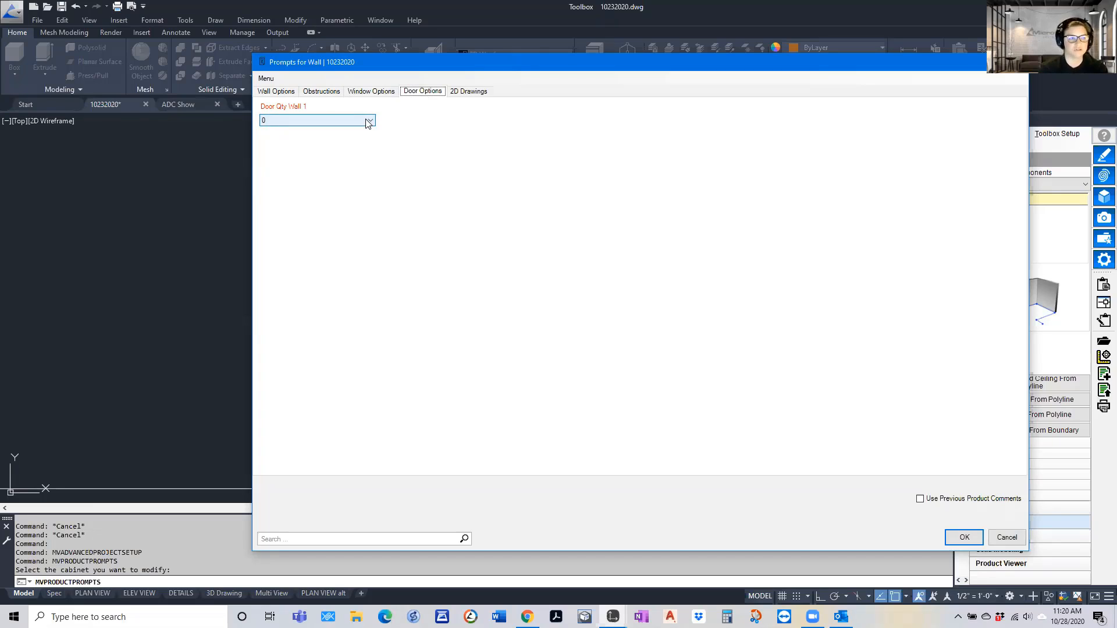
pyautogui.click(464, 92)
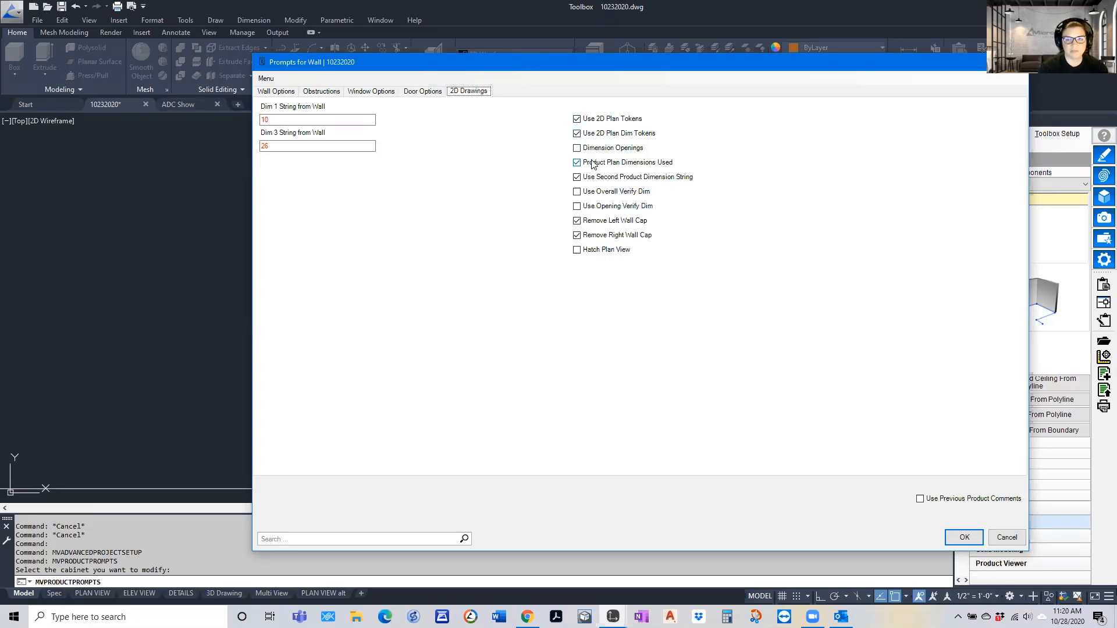
pyautogui.click(576, 250)
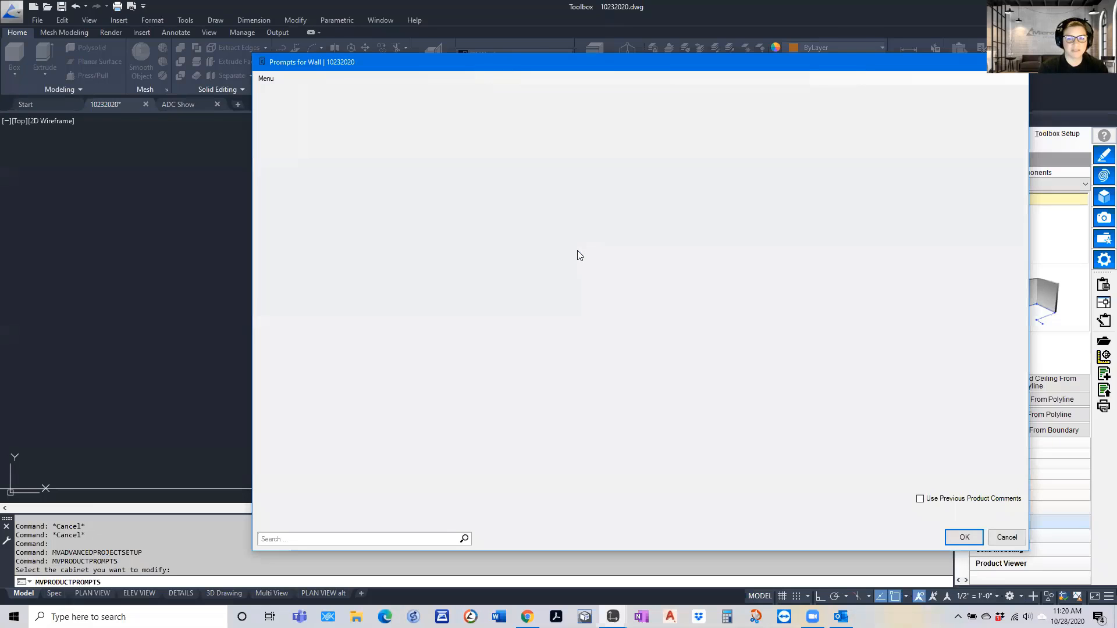
pyautogui.click(965, 538)
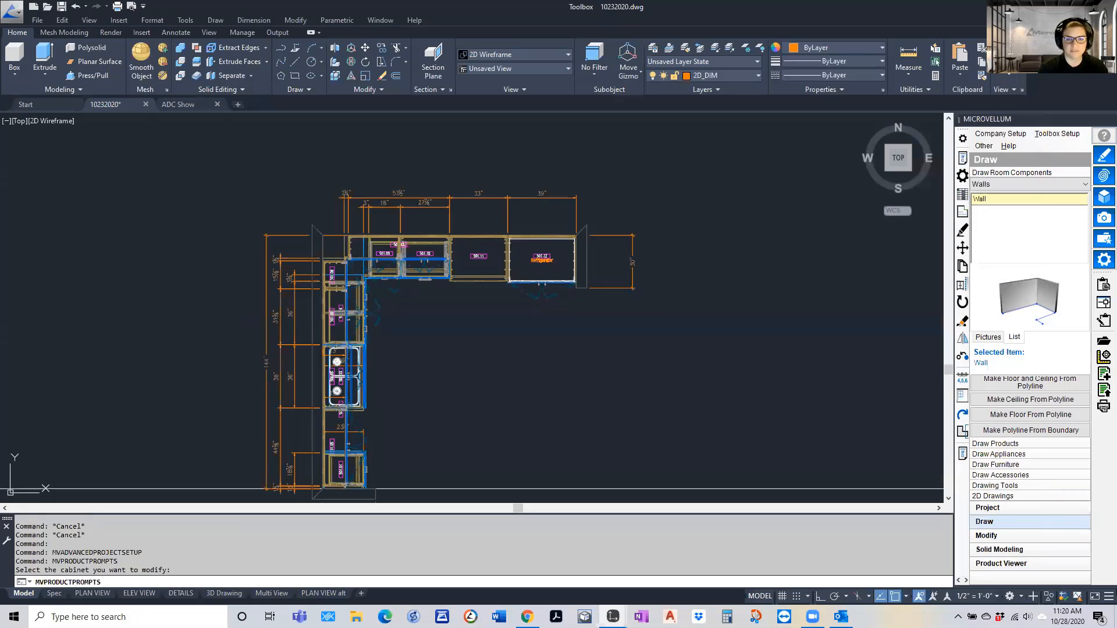
# Examine the wall hatching and the corner column in the first plan view
pyautogui.scroll(8, 354, 221)
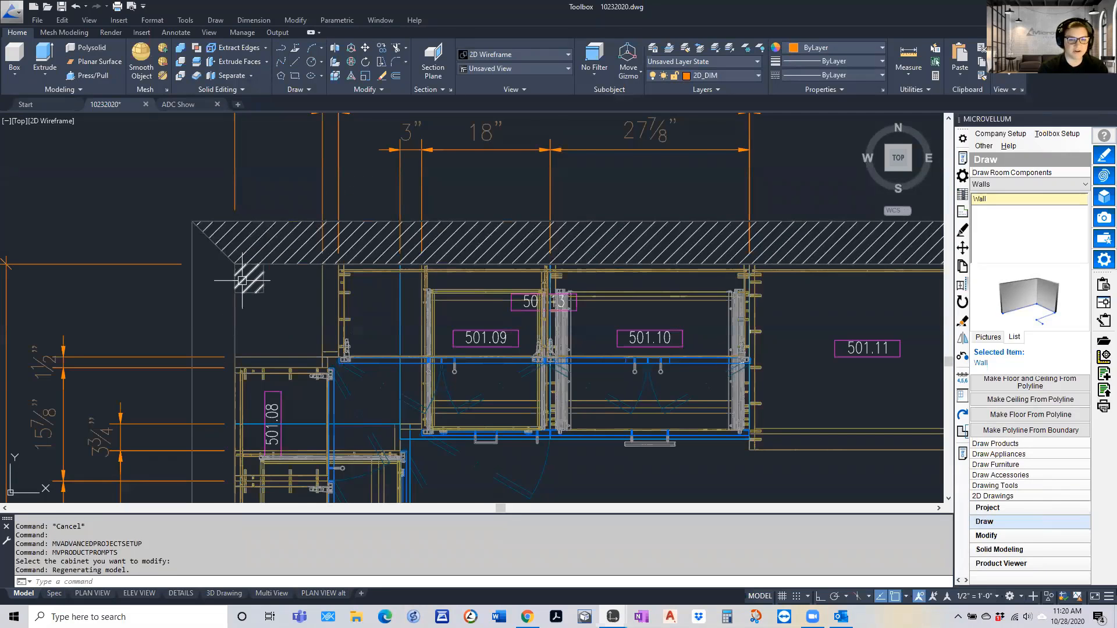
pyautogui.scroll(3, 244, 282)
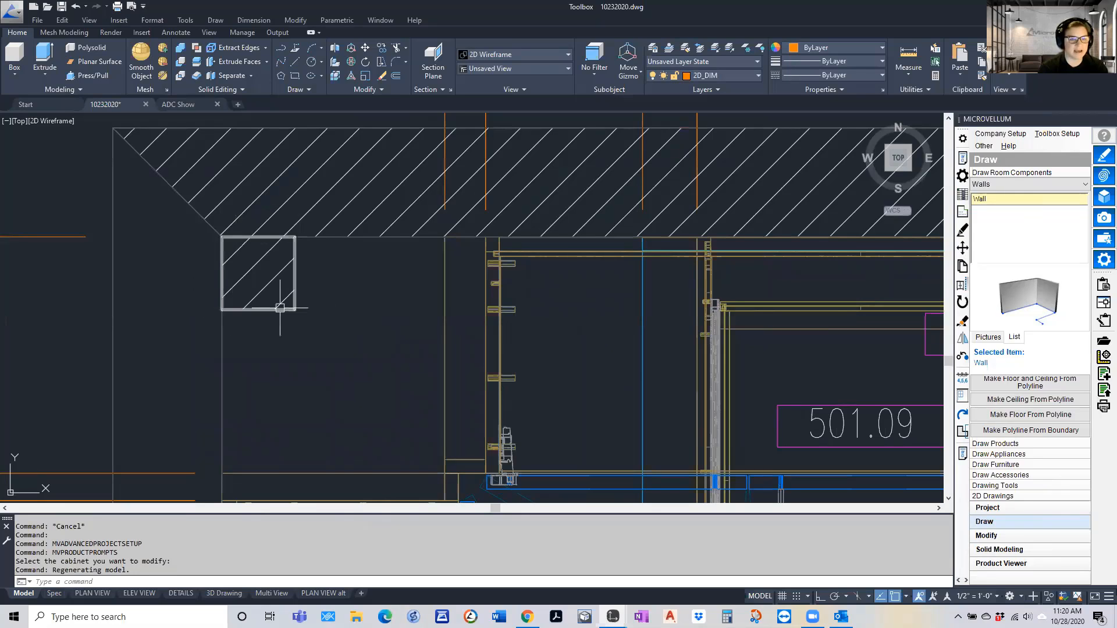
pyautogui.scroll(-8, 219, 274)
pyautogui.scroll(-6, 236, 312)
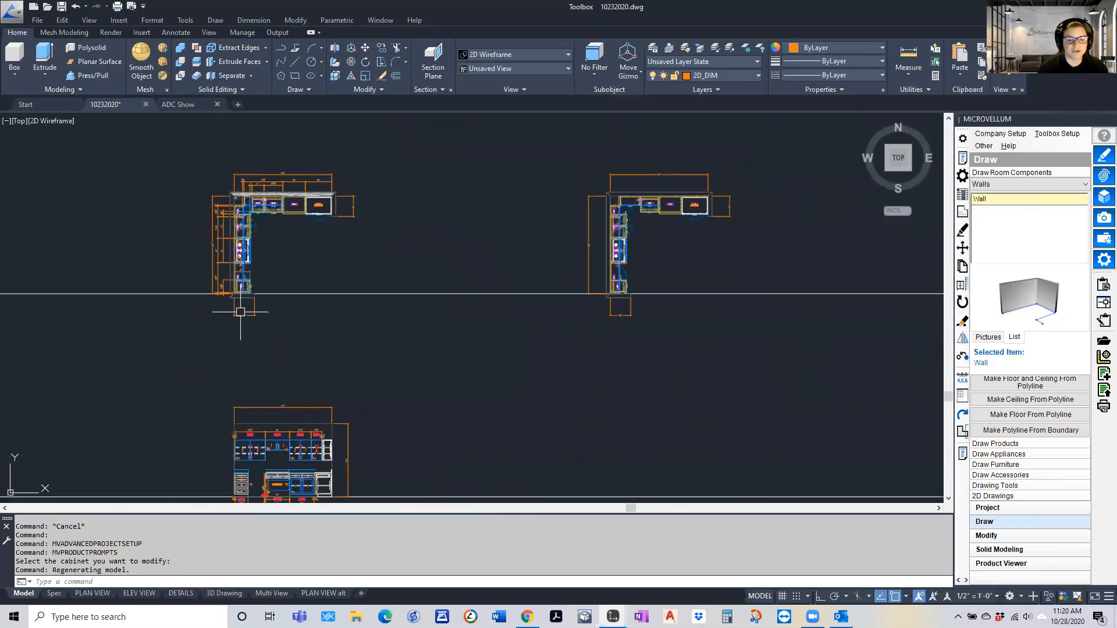
# Inspect both elevations, looking for the column at the end of the second one, and return to the first plan view
pyautogui.scroll(6, 250, 387)
pyautogui.scroll(-5, 252, 378)
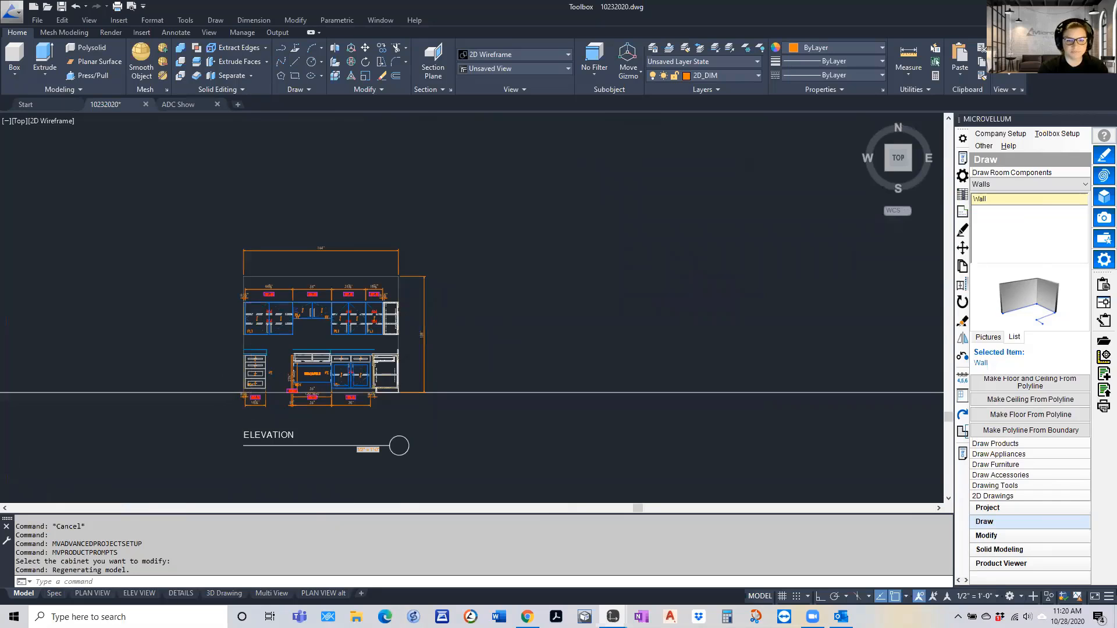
pyautogui.scroll(8, 224, 386)
pyautogui.scroll(-4, 221, 386)
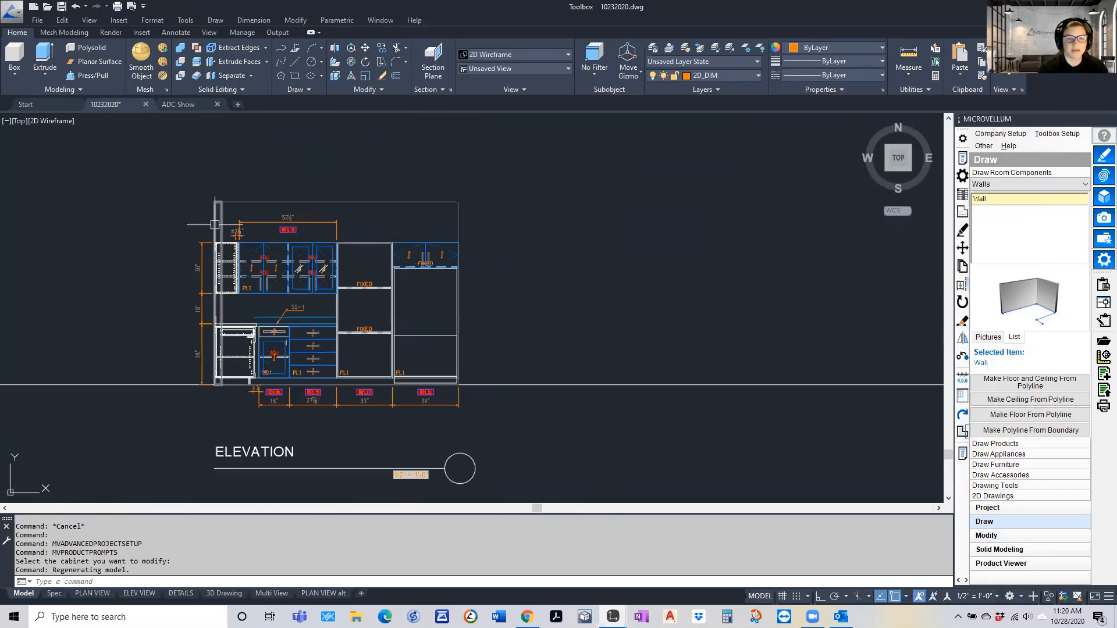
pyautogui.scroll(5, 220, 233)
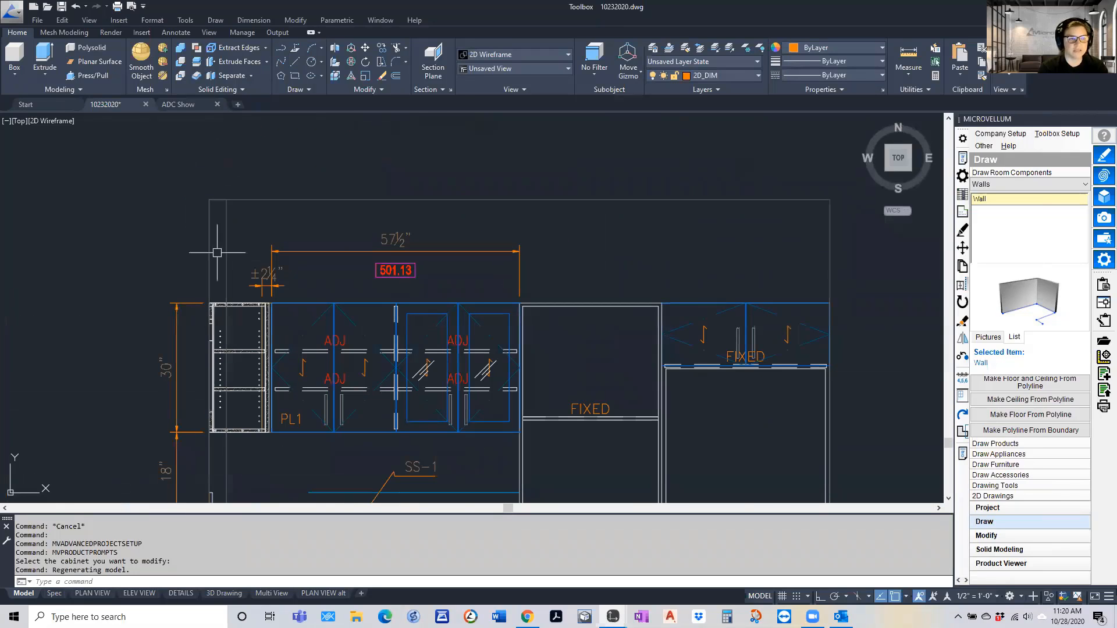
pyautogui.scroll(-2, 215, 235)
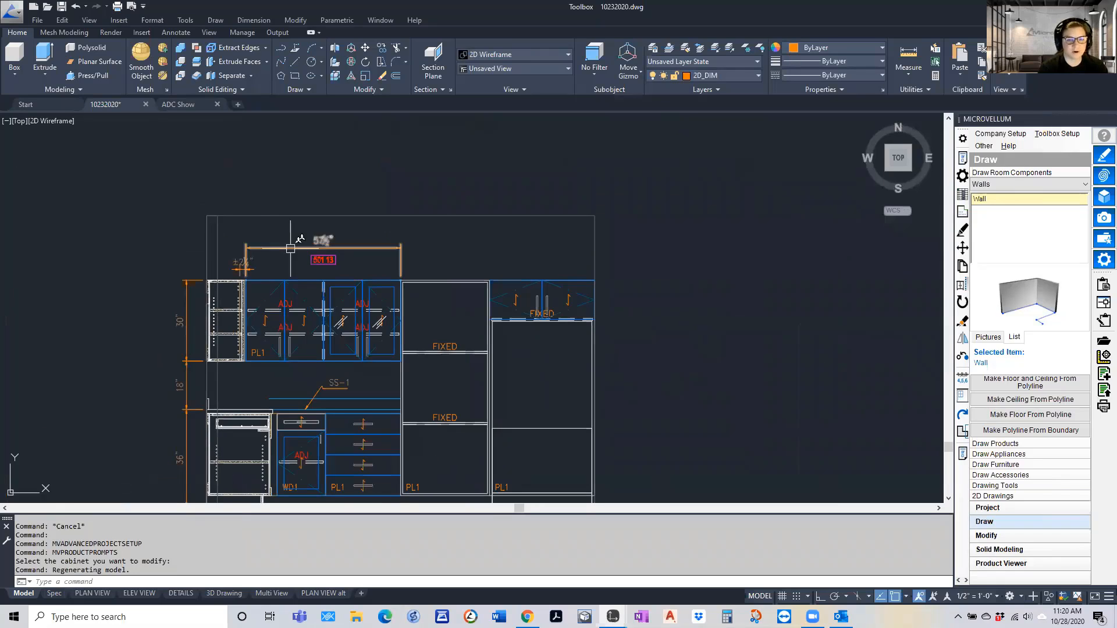
pyautogui.scroll(-5, 293, 335)
pyautogui.scroll(-2, 293, 326)
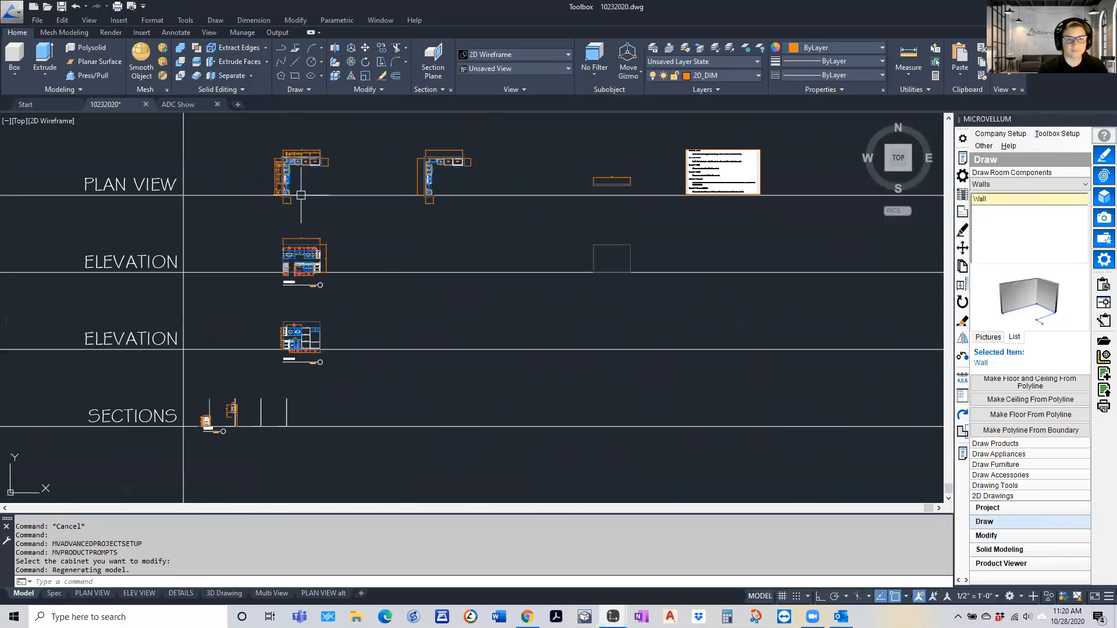
pyautogui.scroll(5, 275, 138)
pyautogui.scroll(2, 285, 209)
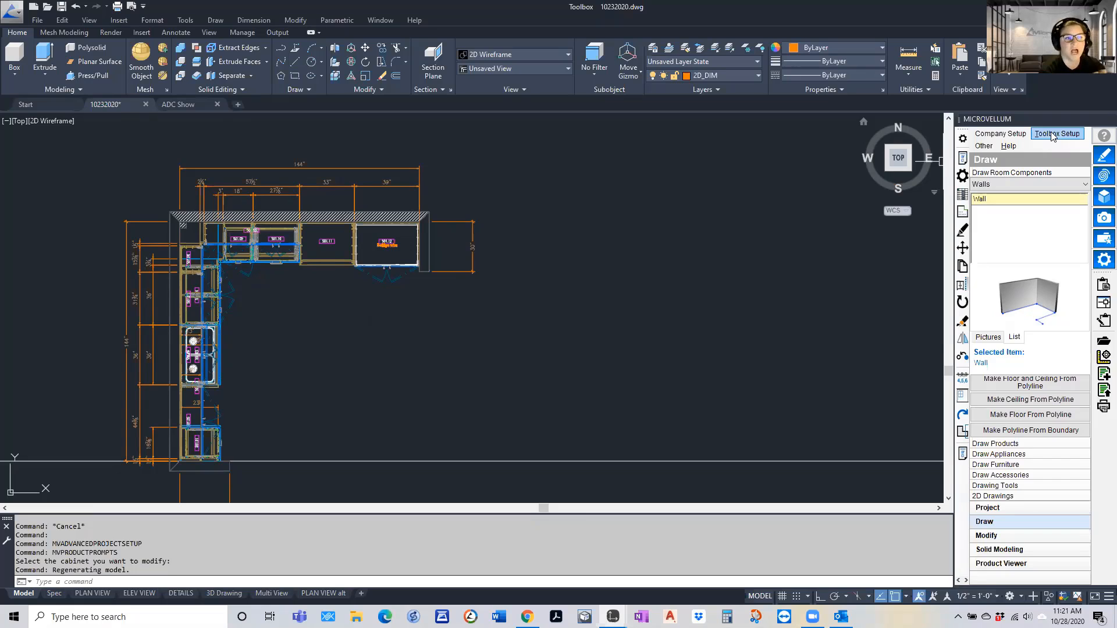
# Open the Database Explorer from the utilities in the Toolbox configuration options
pyautogui.click(1001, 134)
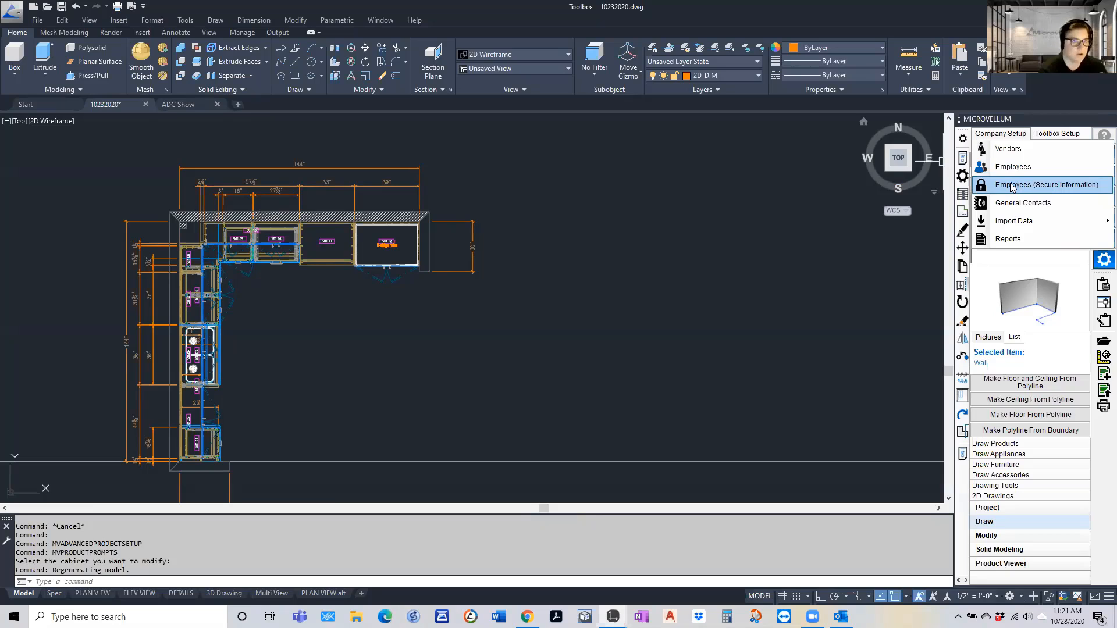
pyautogui.click(1052, 134)
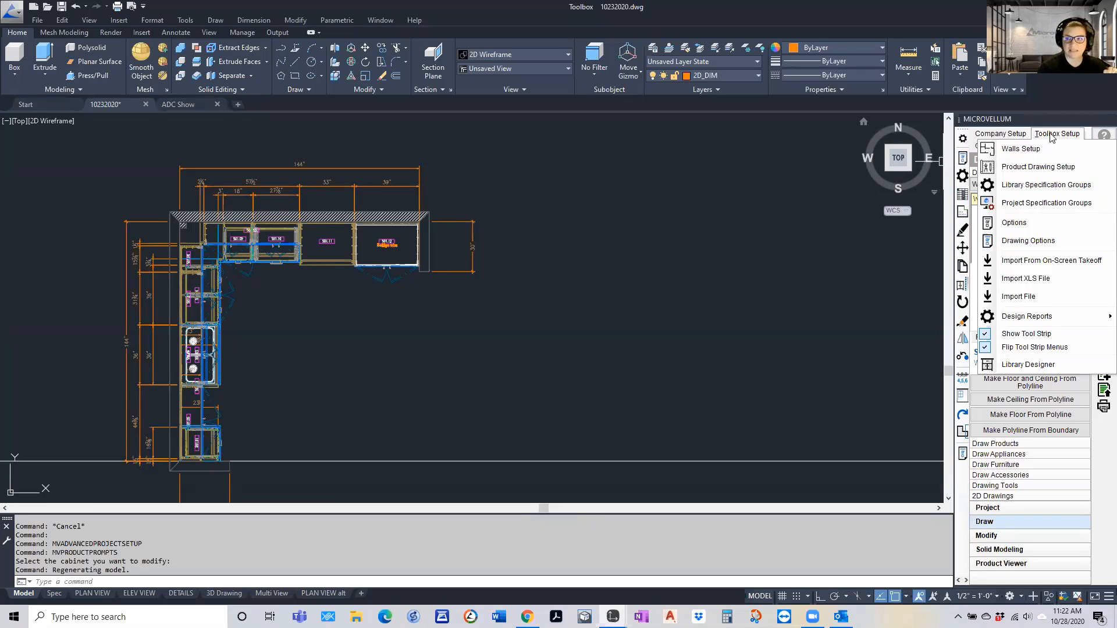
pyautogui.click(1014, 222)
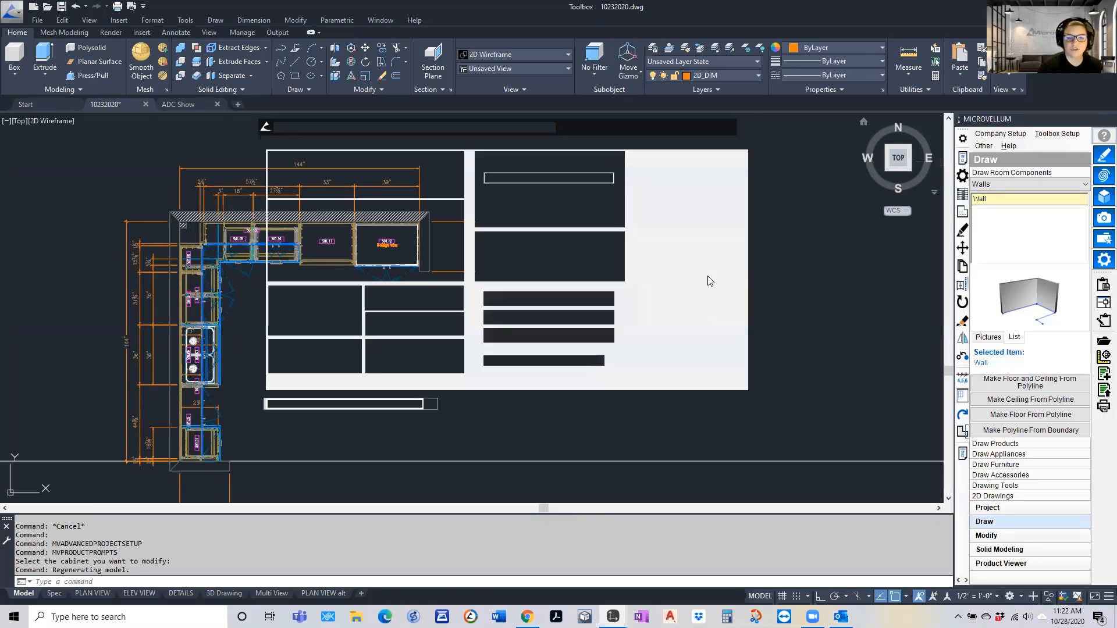
pyautogui.click(631, 143)
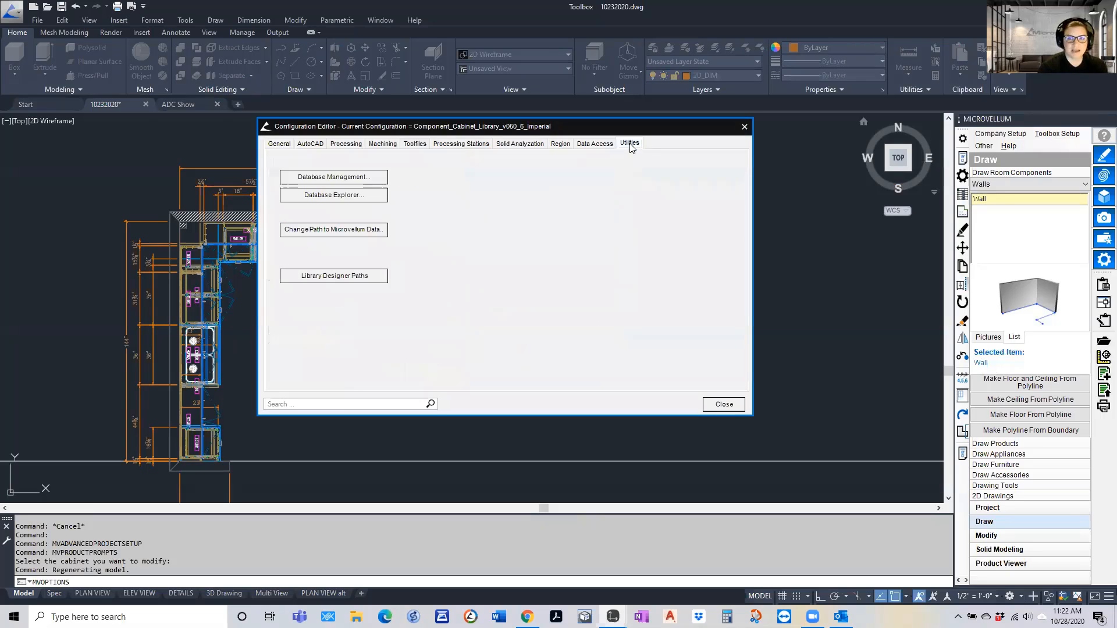
pyautogui.click(357, 198)
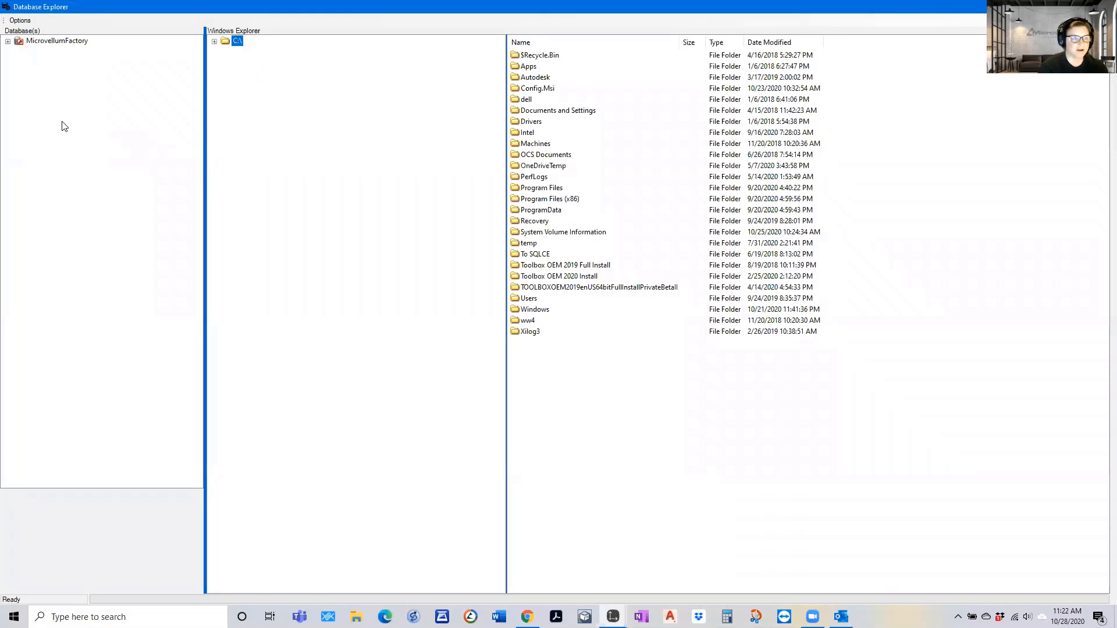
# Expand the MicrovellumFactory libraries and open the Wall product from the Room Components walls category for editing
pyautogui.click(8, 41)
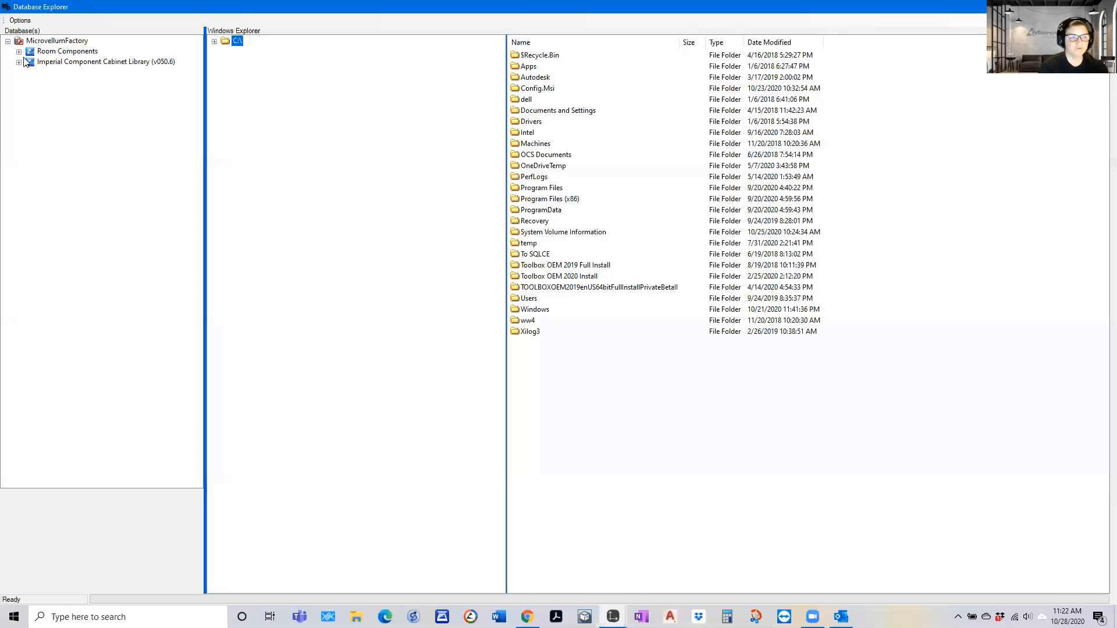
pyautogui.click(19, 62)
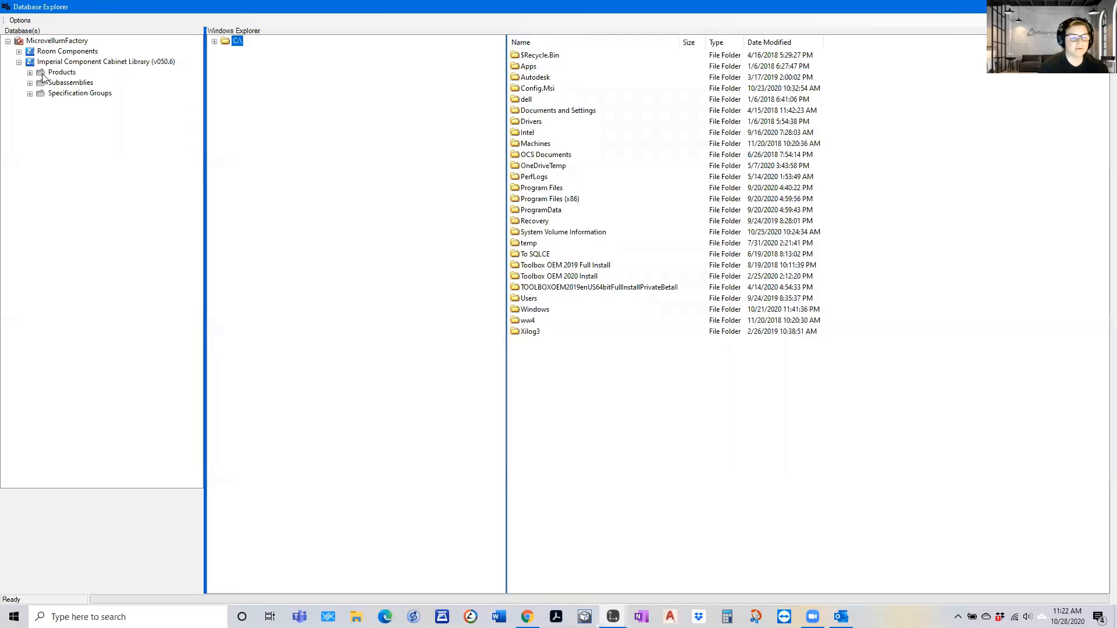
pyautogui.click(19, 52)
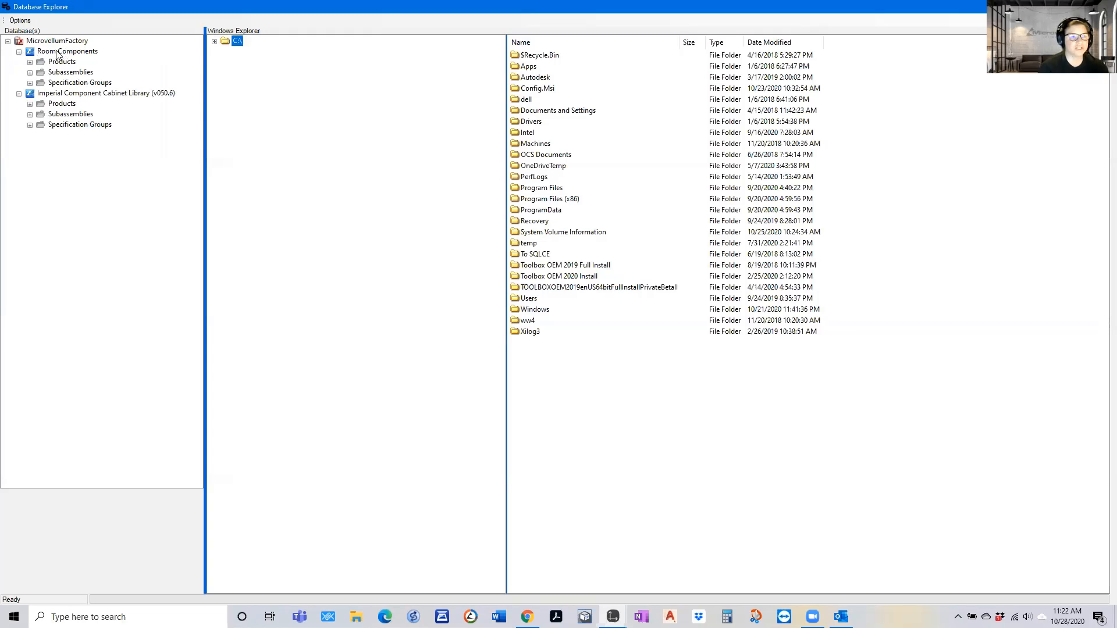
pyautogui.click(30, 62)
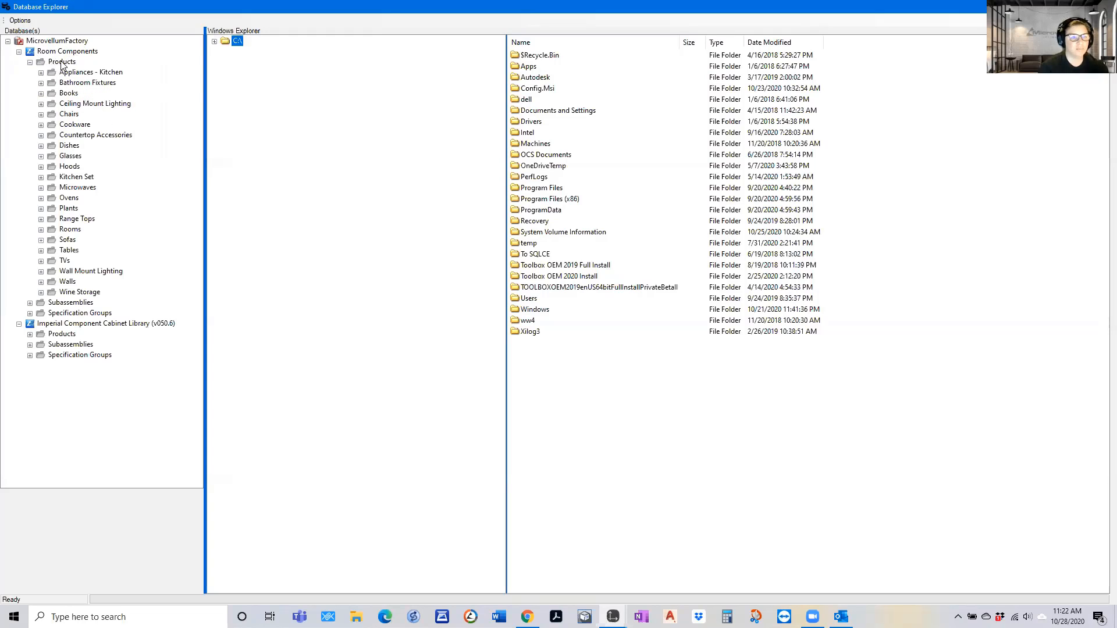
pyautogui.click(41, 282)
pyautogui.doubleClick(77, 292)
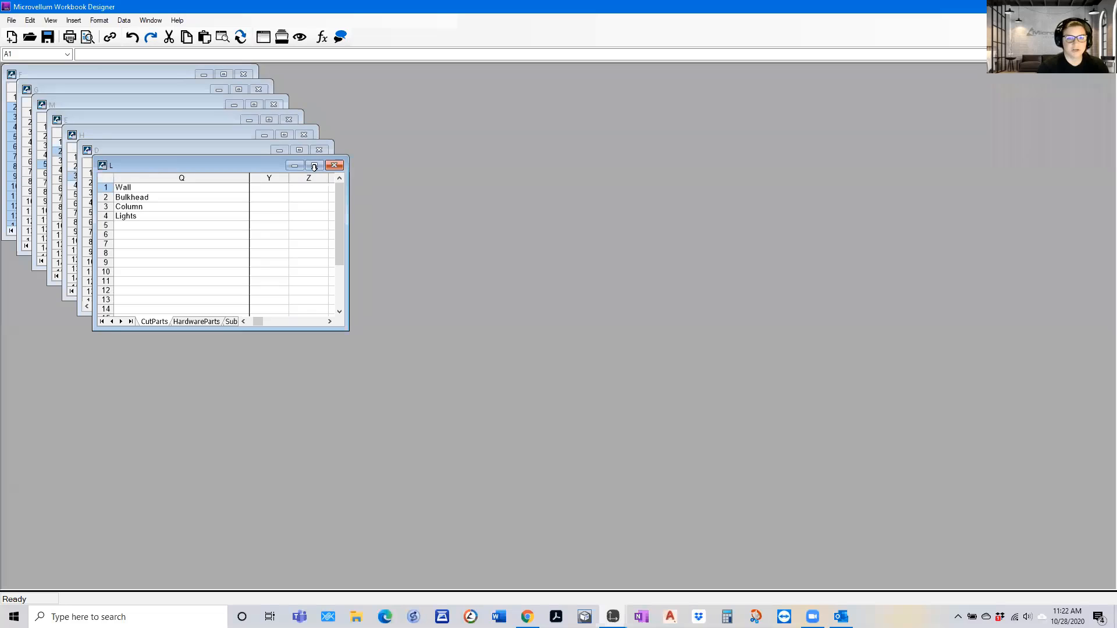
# Maximize the Wall product's L workbook and locate the default value of Hatch Plan View on its Prompts sheet
pyautogui.click(314, 165)
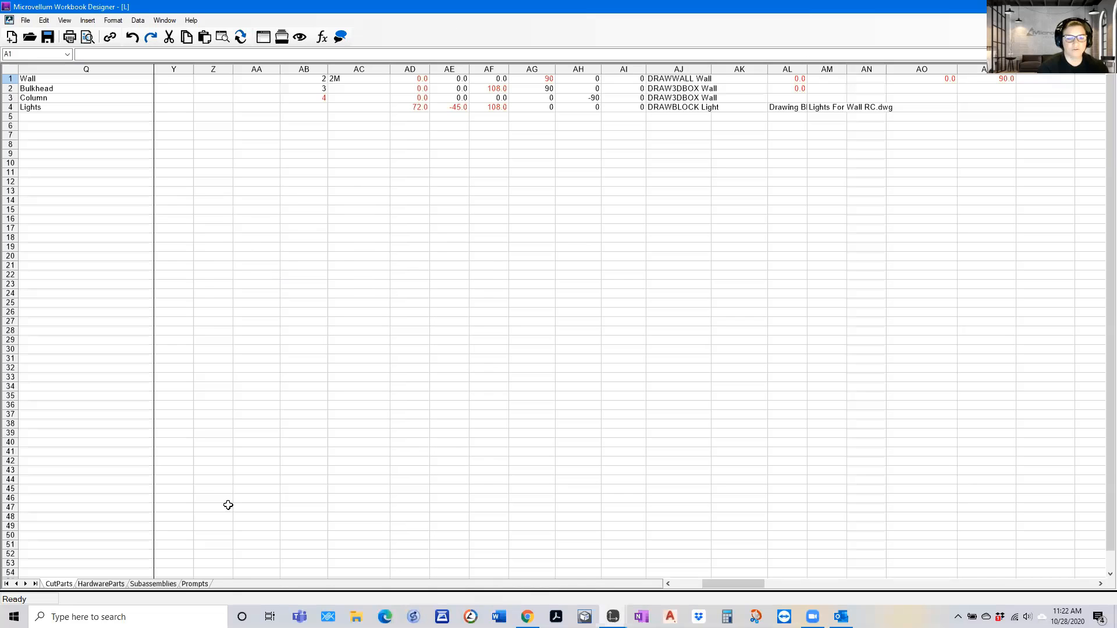
pyautogui.click(194, 584)
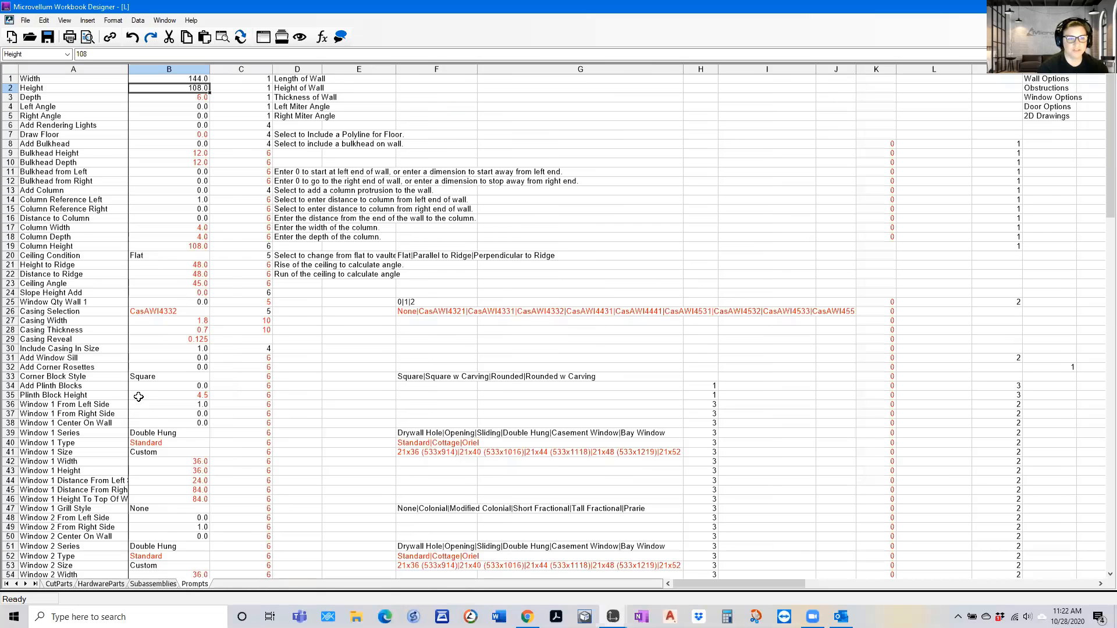
pyautogui.scroll(-13, 136, 396)
pyautogui.scroll(-8, 136, 396)
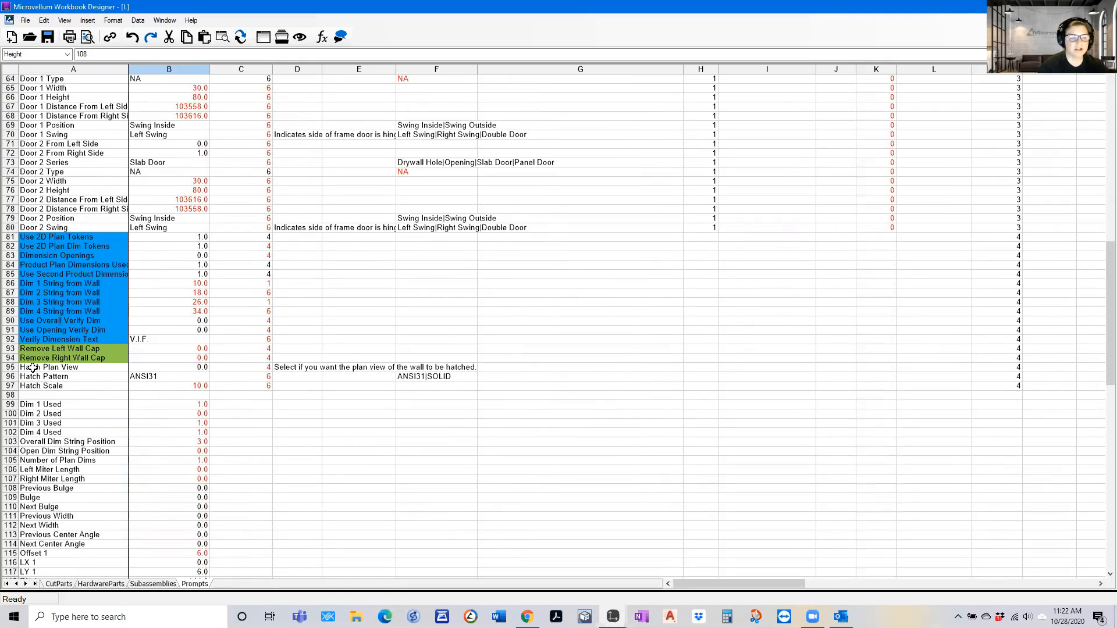
pyautogui.click(189, 369)
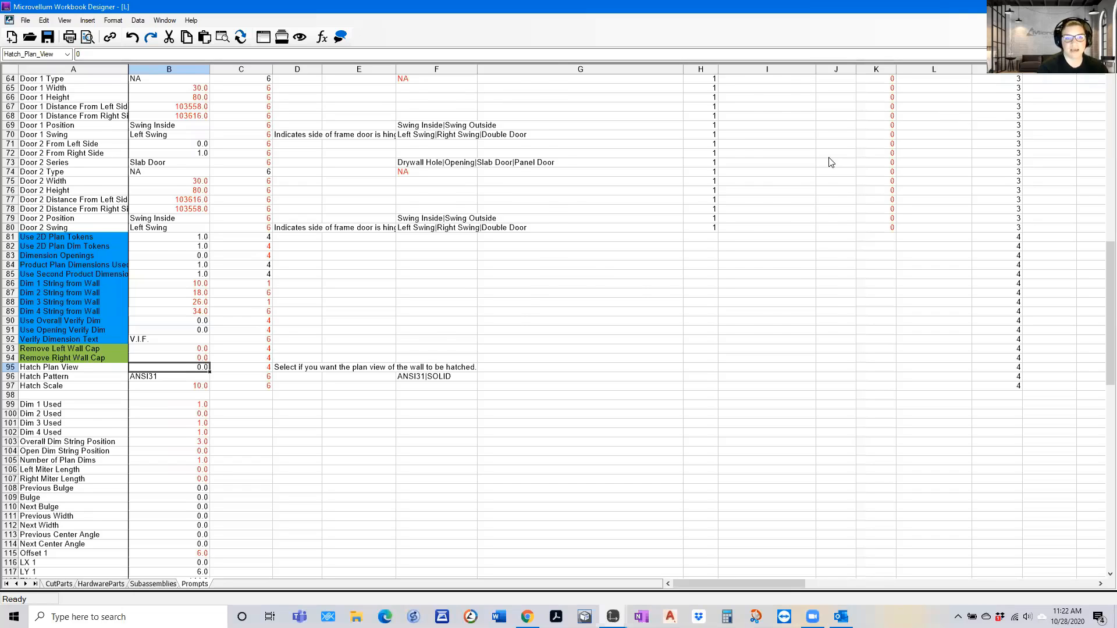
# Close the workbook designer, the Database Explorer and the Configuration Editor to return to the drawing
pyautogui.click(1104, 6)
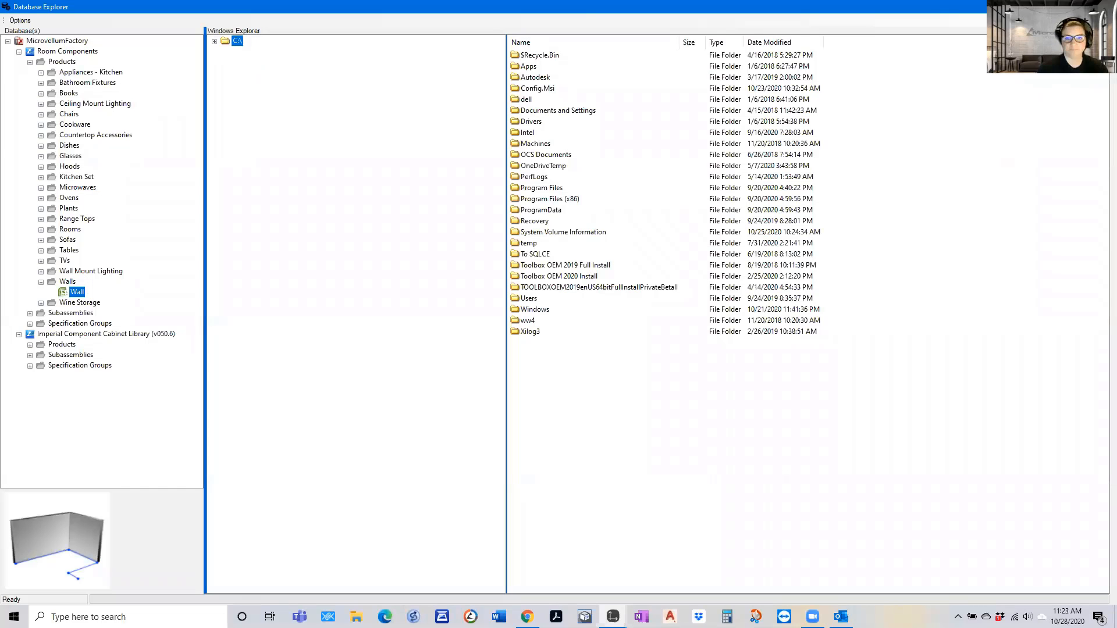
pyautogui.click(1103, 6)
pyautogui.click(654, 337)
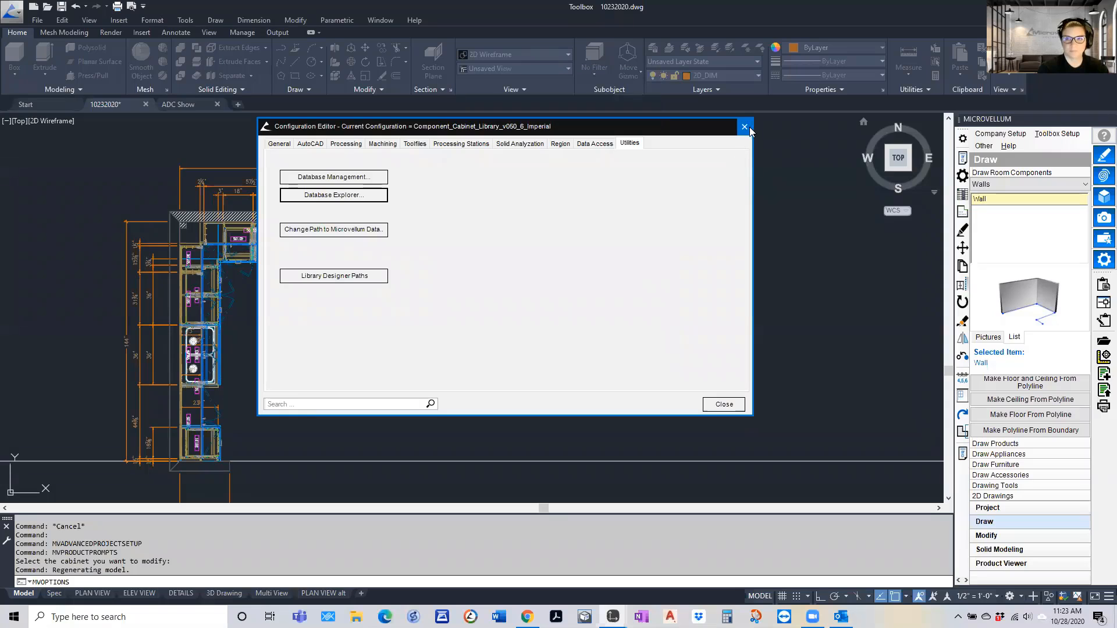
pyautogui.click(744, 126)
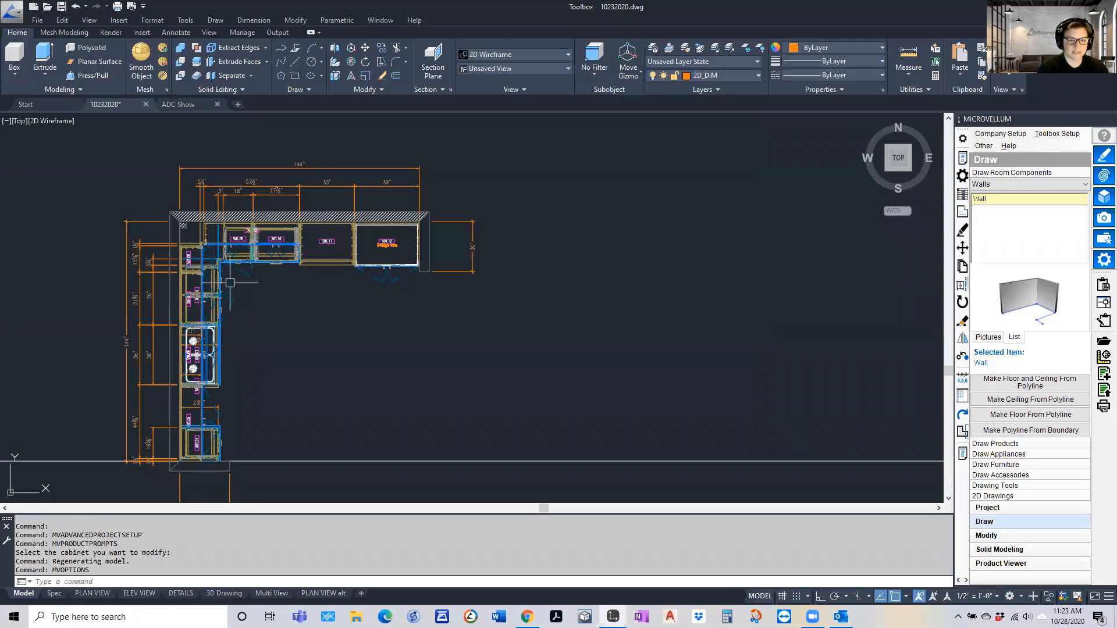
# Open the product prompts of the two-door upper cabinet 501.05 in the first elevation
pyautogui.scroll(-5, 230, 224)
pyautogui.scroll(4, 231, 427)
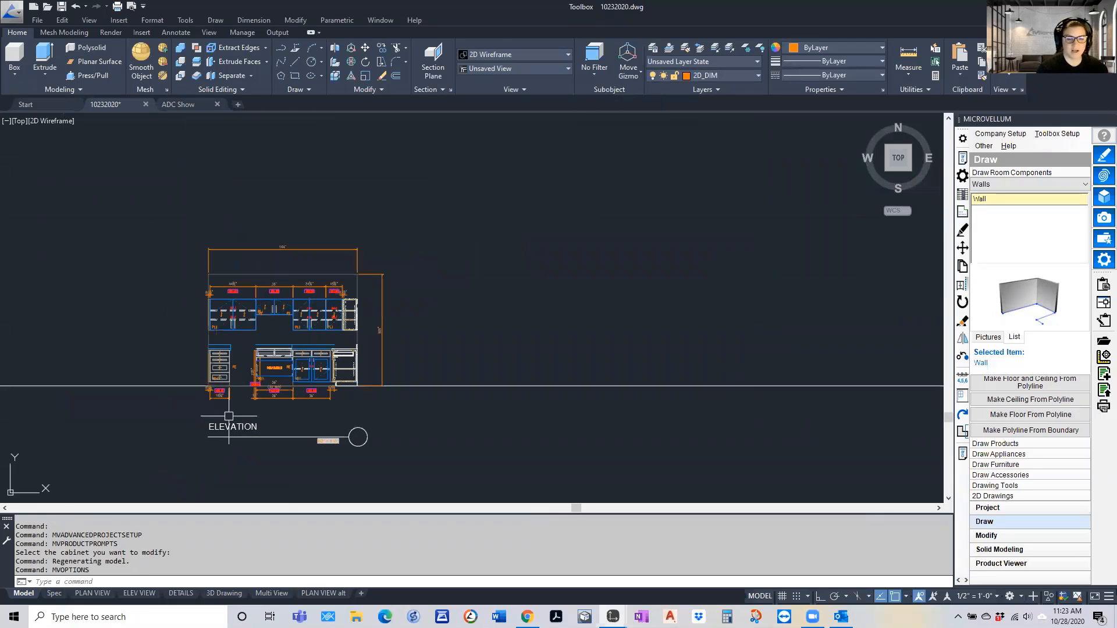
pyautogui.scroll(4, 229, 324)
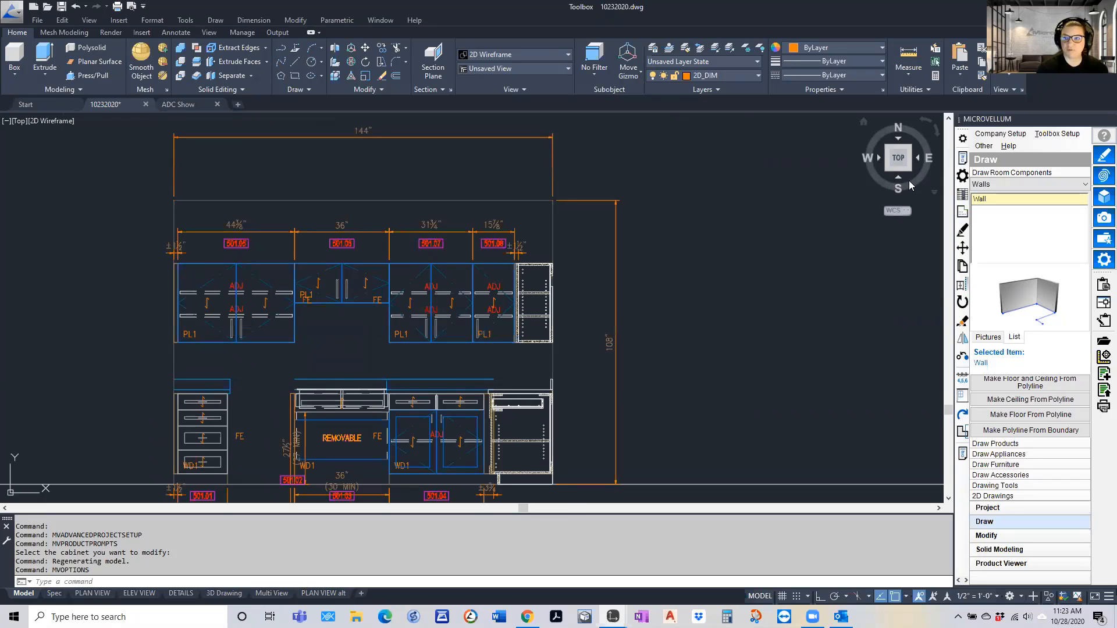
pyautogui.click(956, 158)
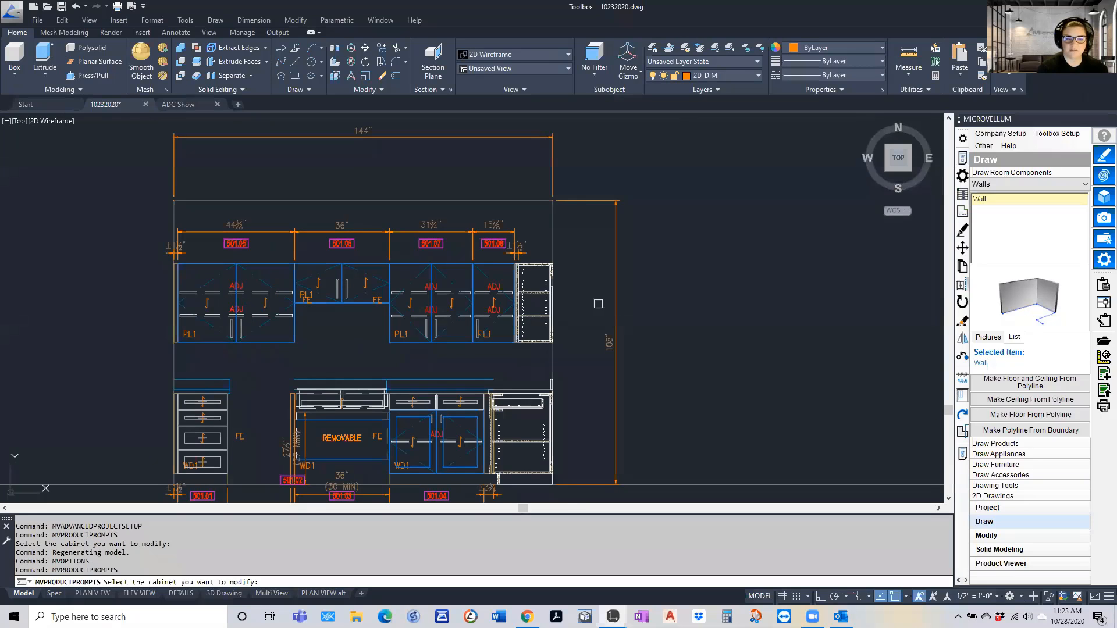
pyautogui.click(285, 345)
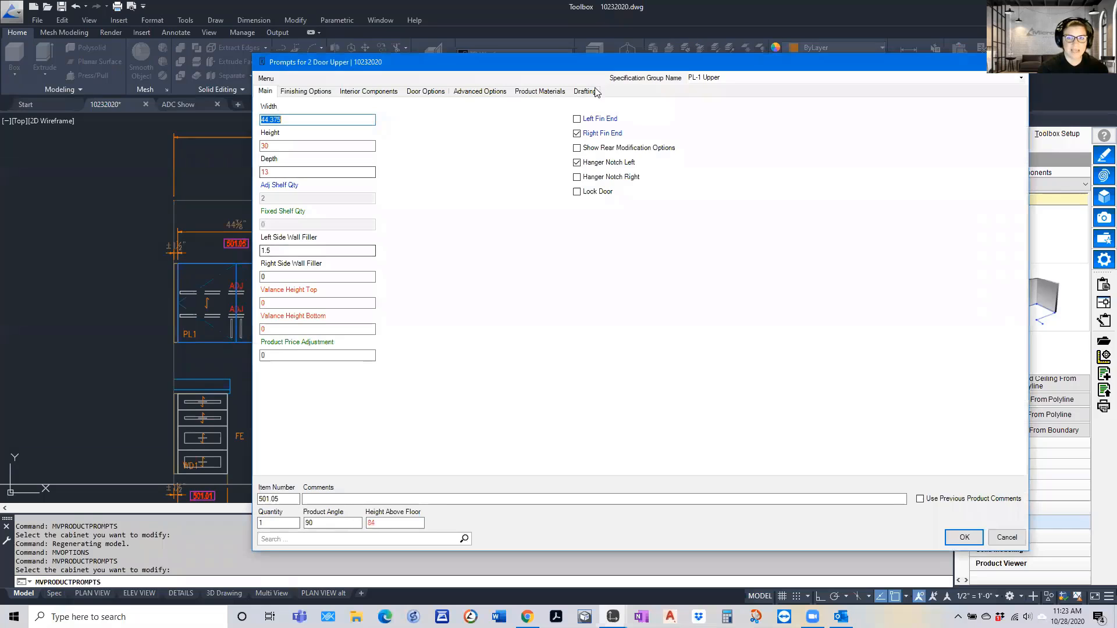
# Turn on Color Label Box in the AutoCAD Labels drafting prompts of the two-door upper cabinet
pyautogui.click(590, 93)
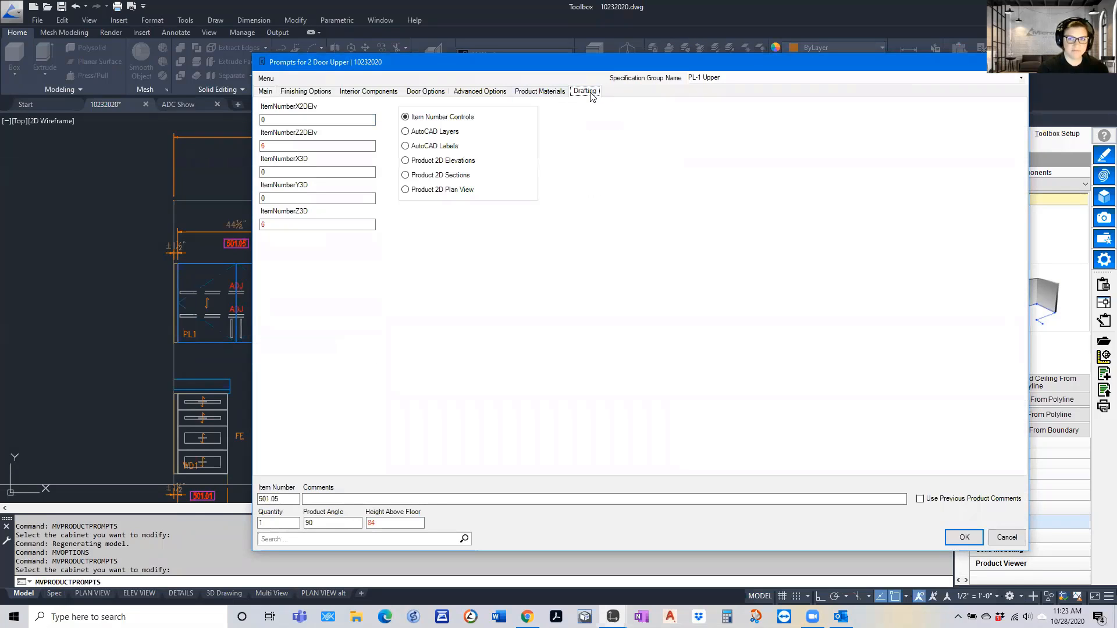
pyautogui.click(405, 146)
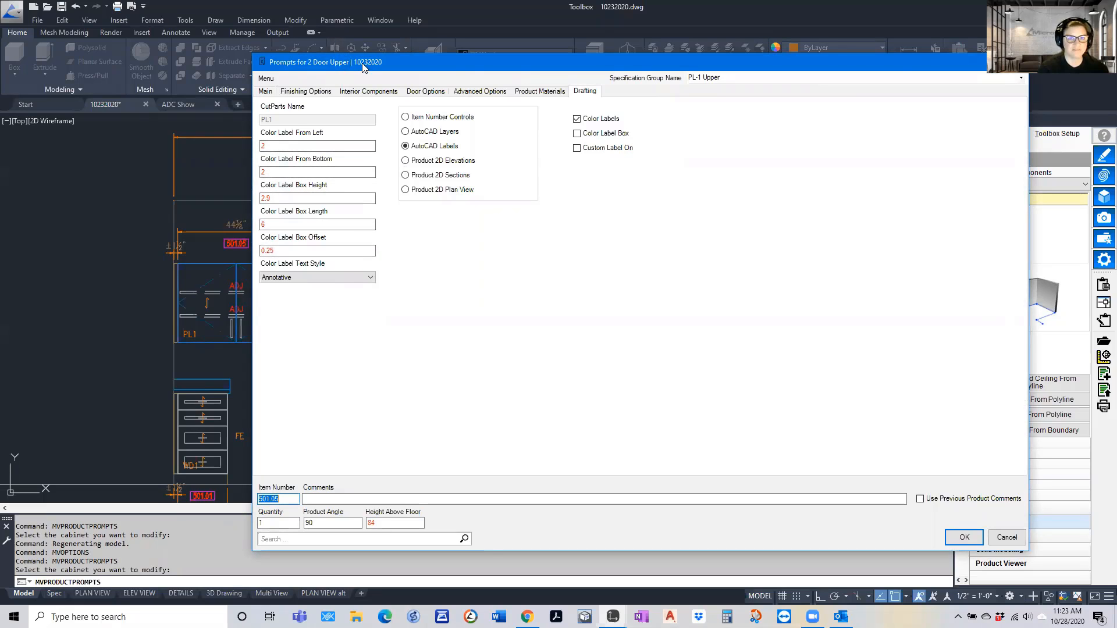
pyautogui.moveTo(362, 67); pyautogui.dragTo(571, 82)
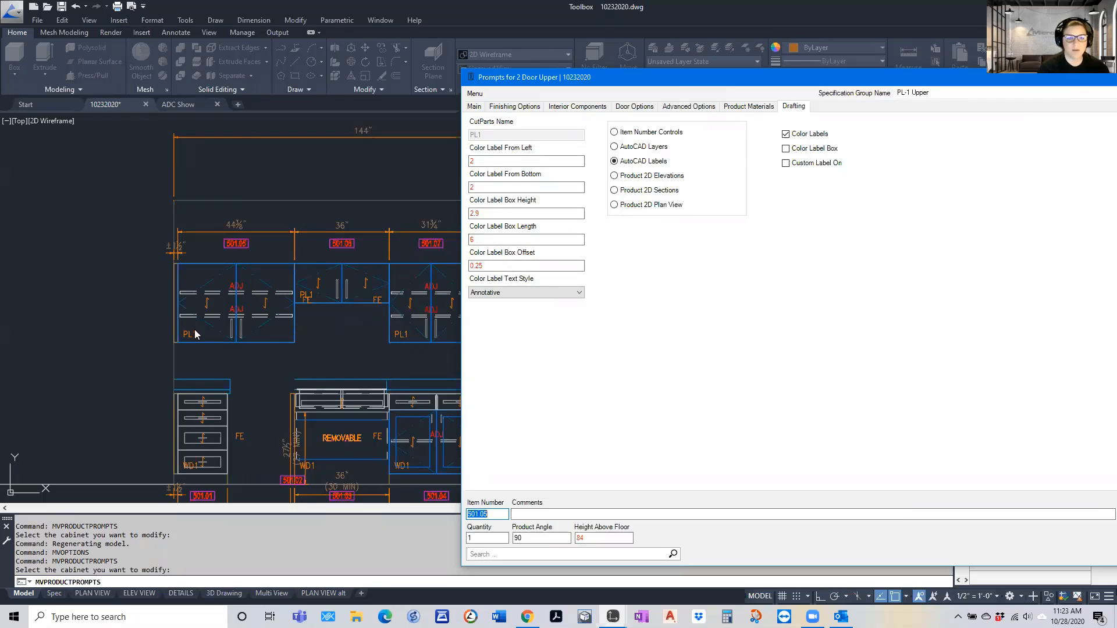
pyautogui.click(789, 154)
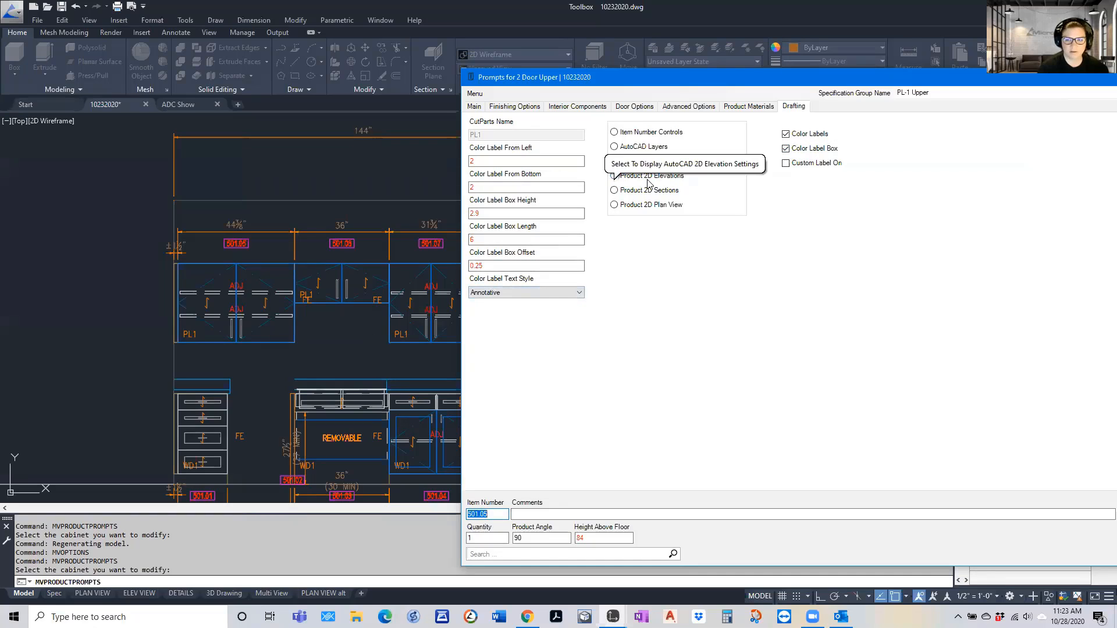
# Set FE Text From Bottom to 4 in the Product 2D Elevations prompts and apply the prompts without redrawing the cross section
pyautogui.click(614, 176)
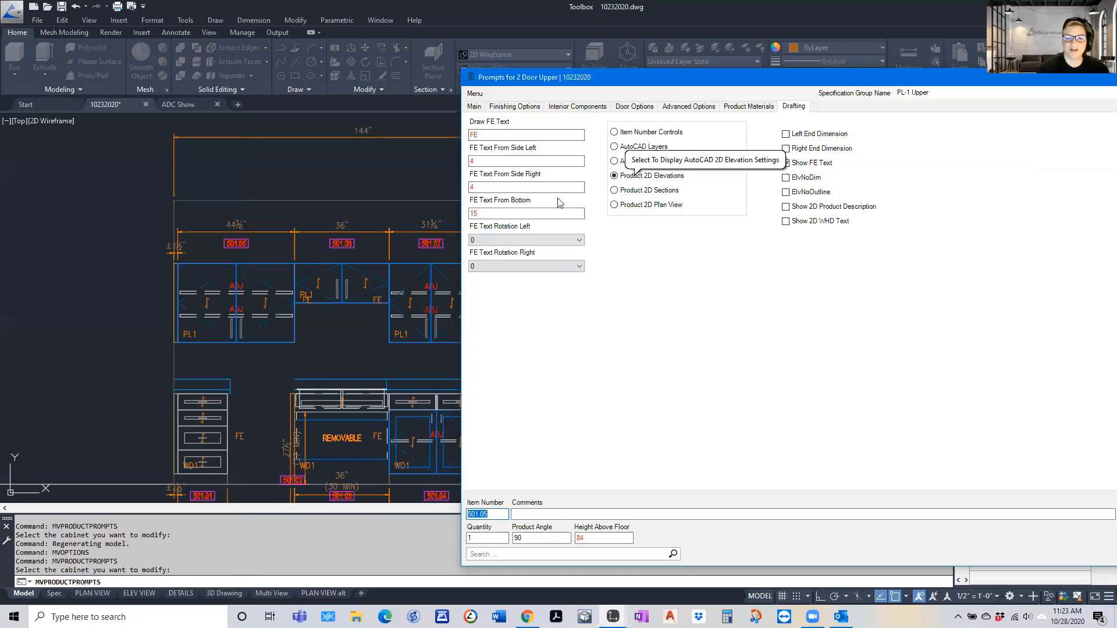
pyautogui.doubleClick(478, 214)
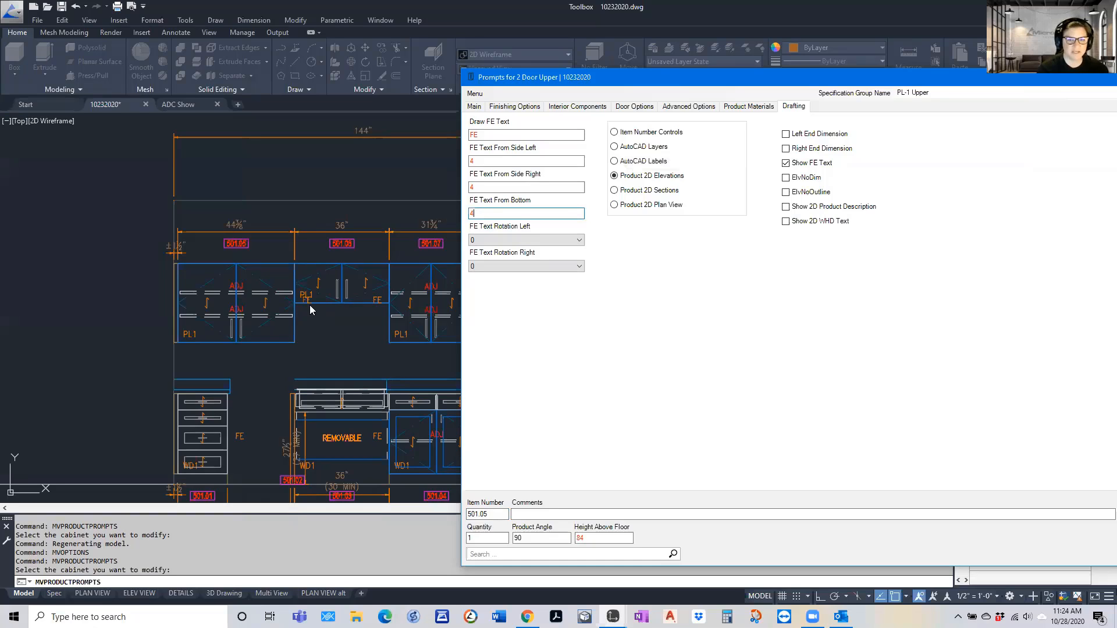
pyautogui.click(634, 192)
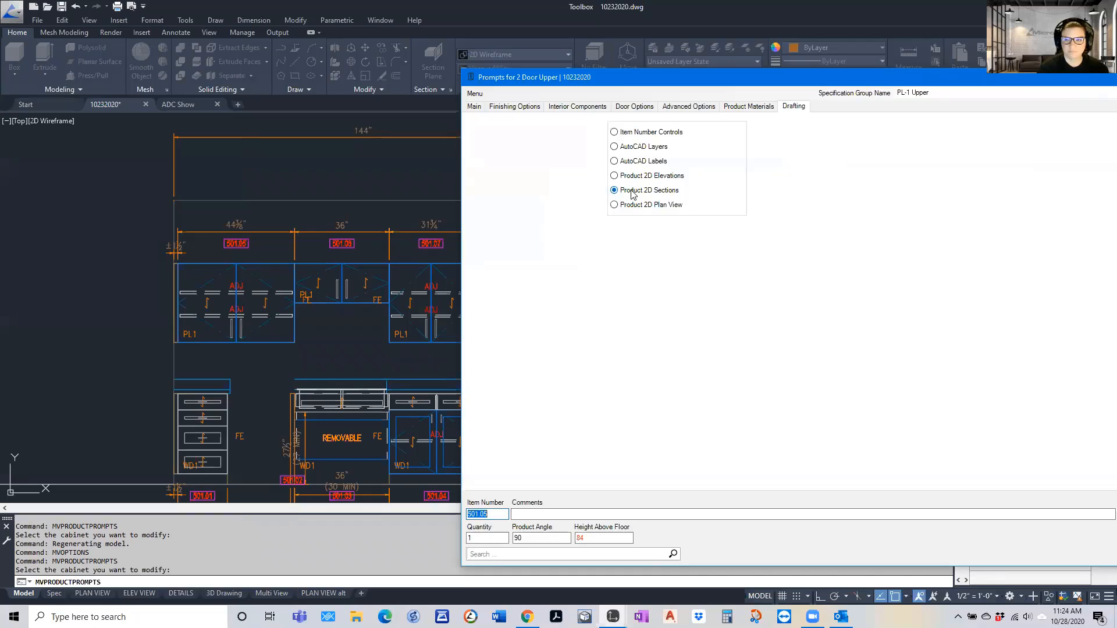
pyautogui.click(625, 205)
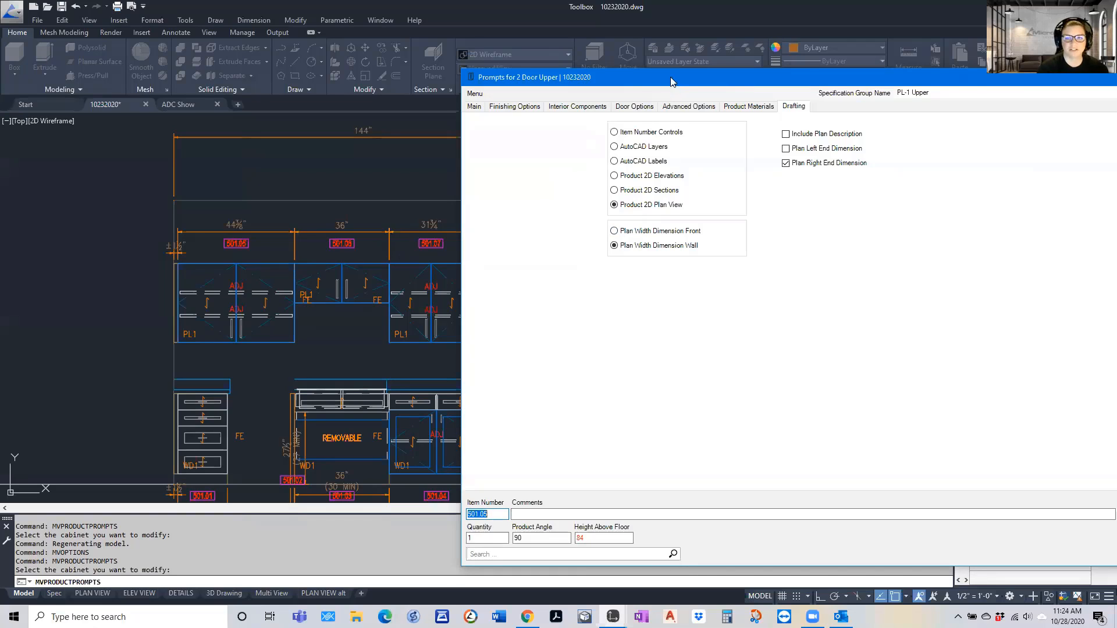
pyautogui.moveTo(663, 80); pyautogui.dragTo(464, 69)
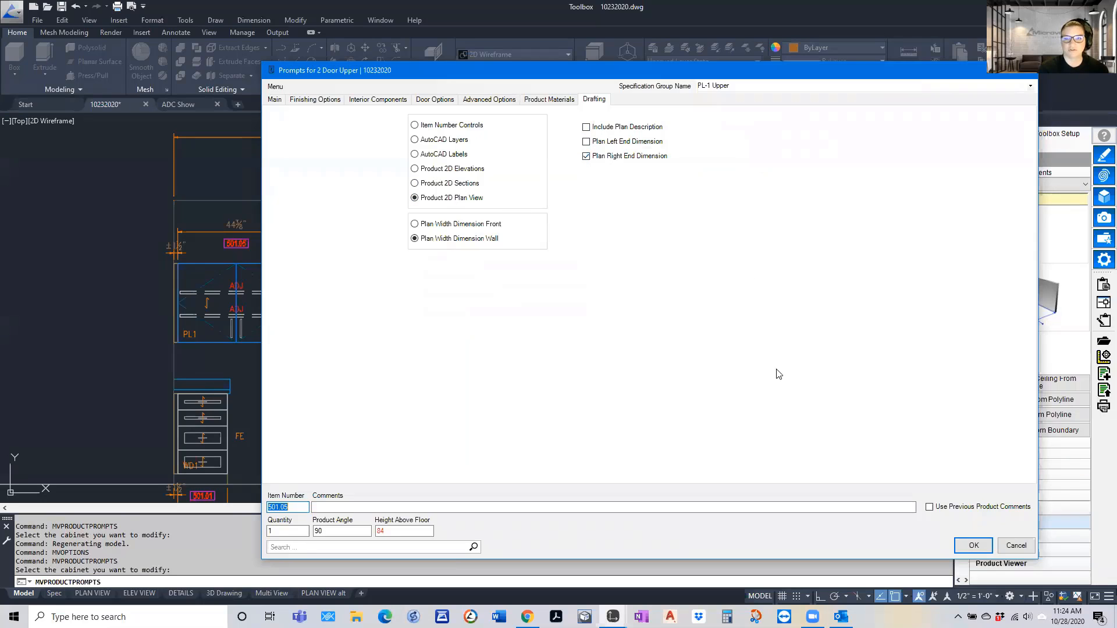
pyautogui.click(972, 545)
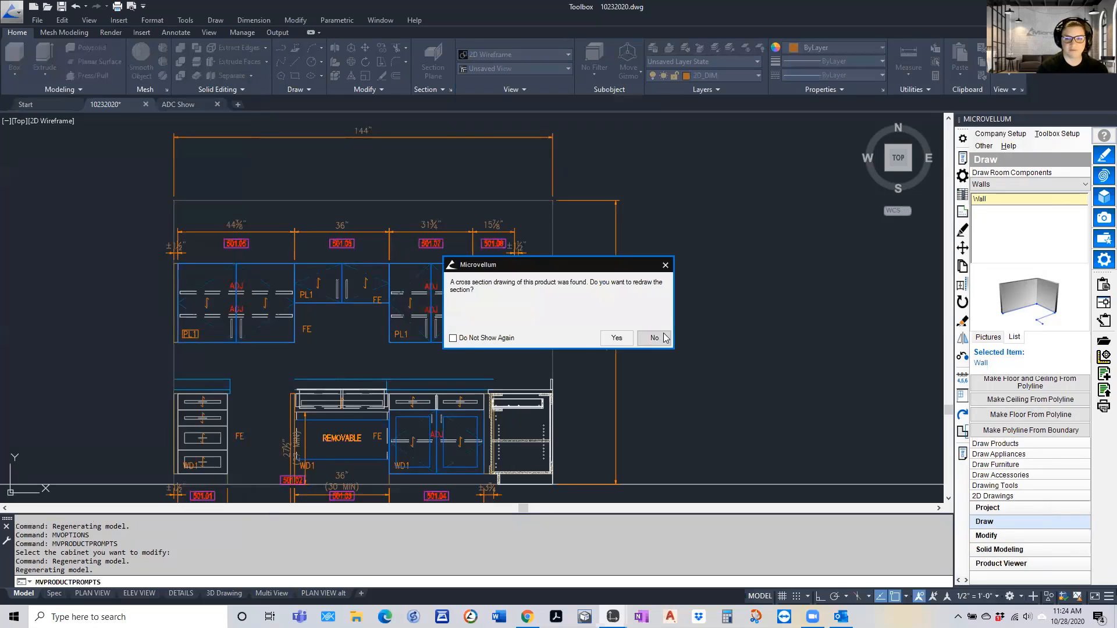
pyautogui.click(654, 338)
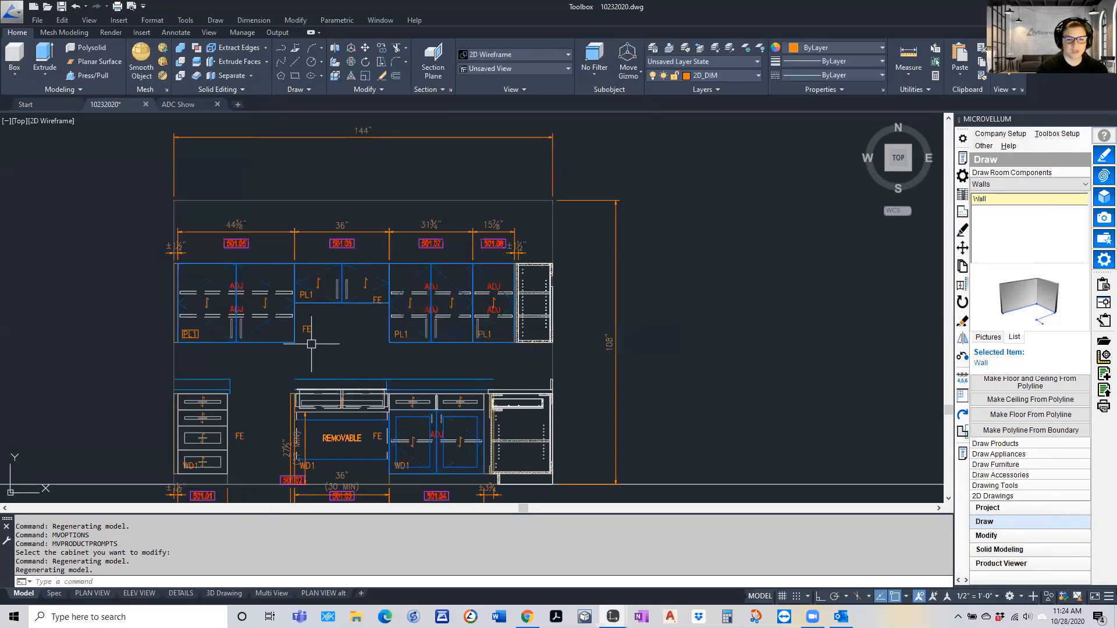
# Examine the PL1 color label and FE text of upper cabinet 501.05 against the neighbouring cabinets in the elevation
pyautogui.scroll(5, 199, 336)
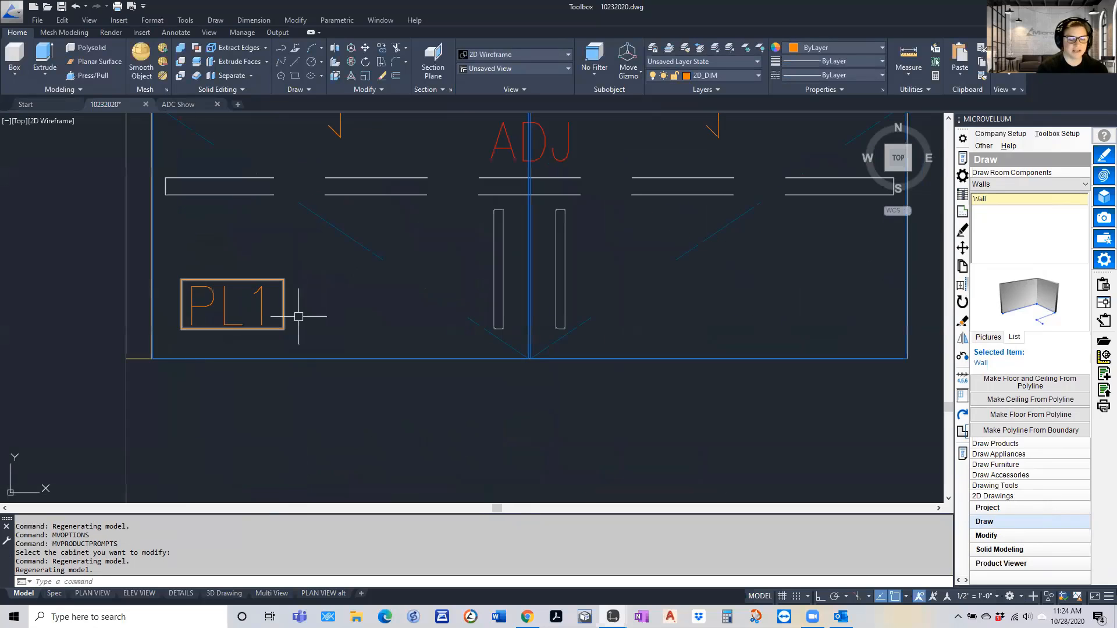
pyautogui.scroll(-5, 217, 305)
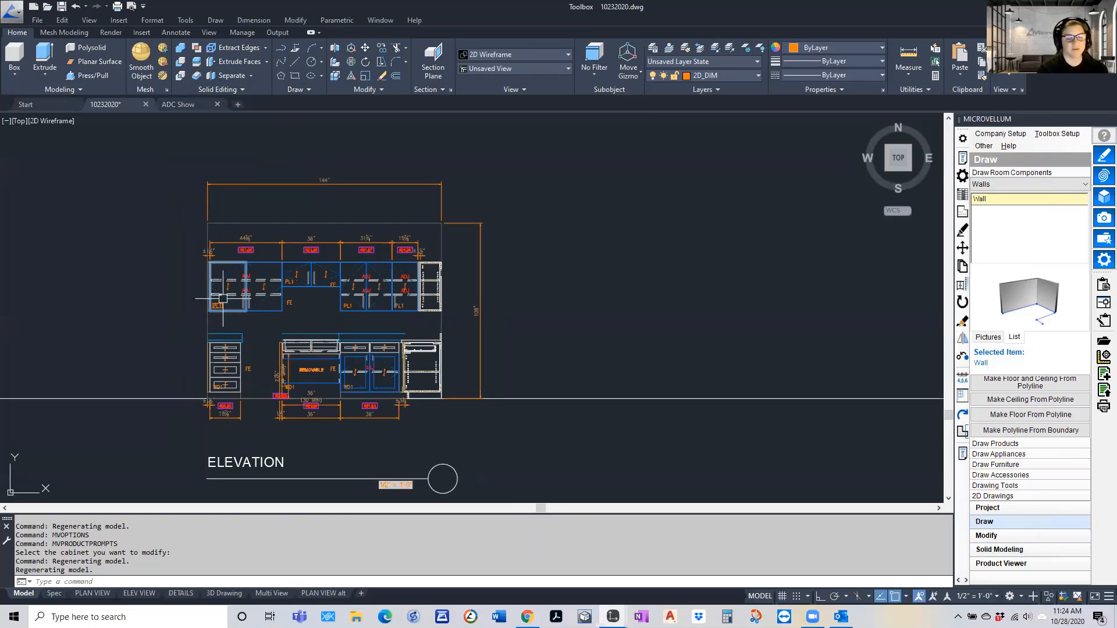
pyautogui.scroll(3, 217, 303)
pyautogui.scroll(2, 217, 303)
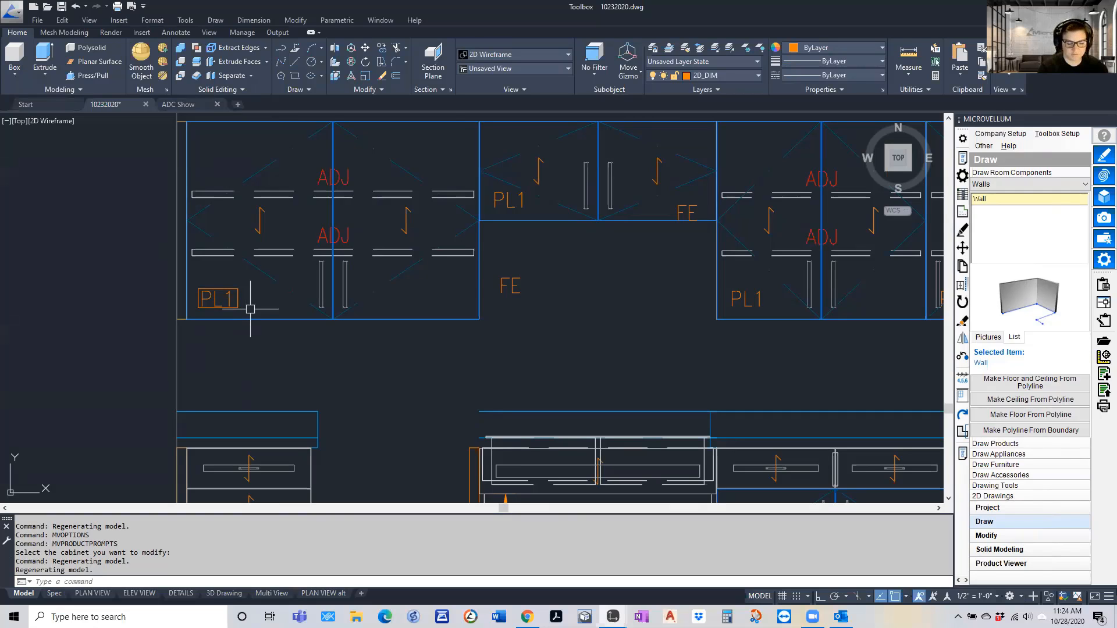
pyautogui.scroll(-5, 201, 291)
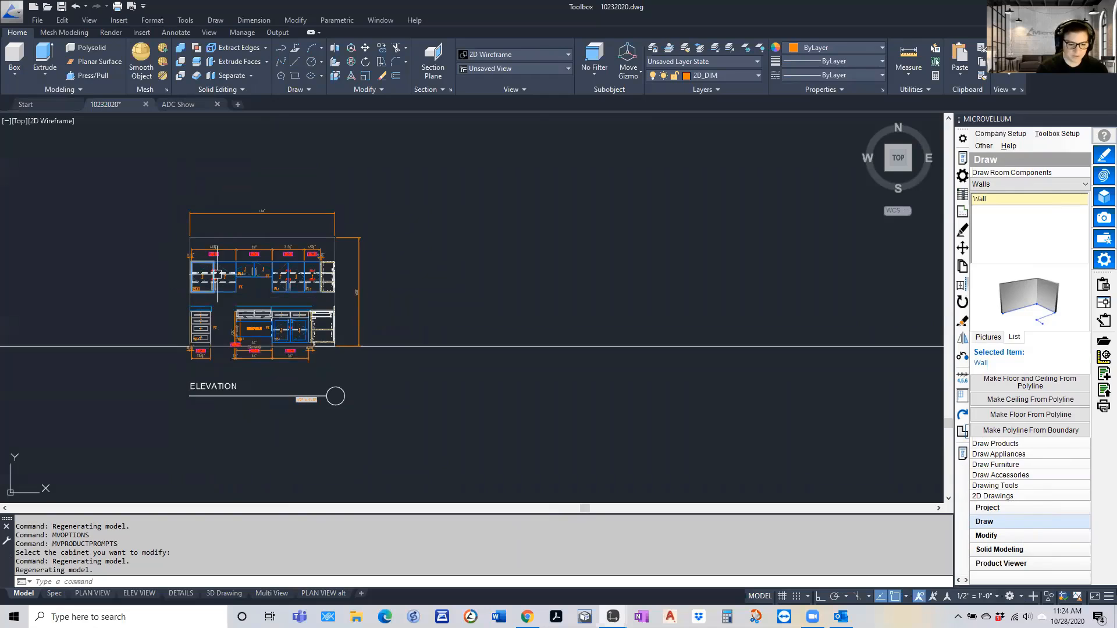
pyautogui.scroll(-2, 244, 256)
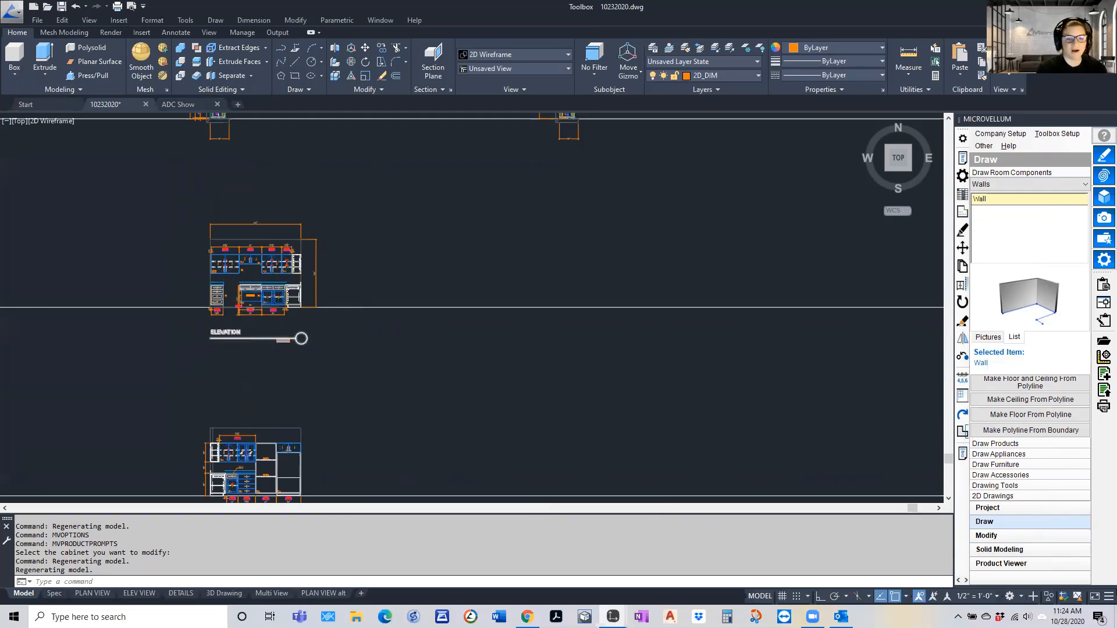
pyautogui.scroll(-2, 241, 330)
# Add a vertical linear dimension from the floor to the countertop surface beside base cabinet 501.01 in the first elevation
pyautogui.scroll(2, 236, 395)
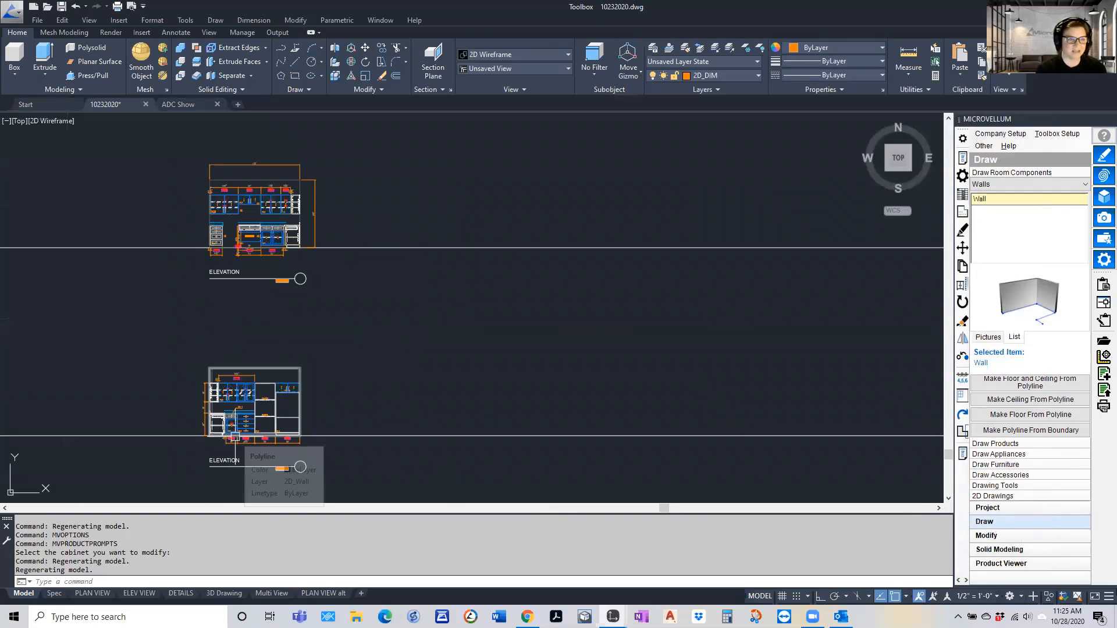
pyautogui.scroll(5, 205, 224)
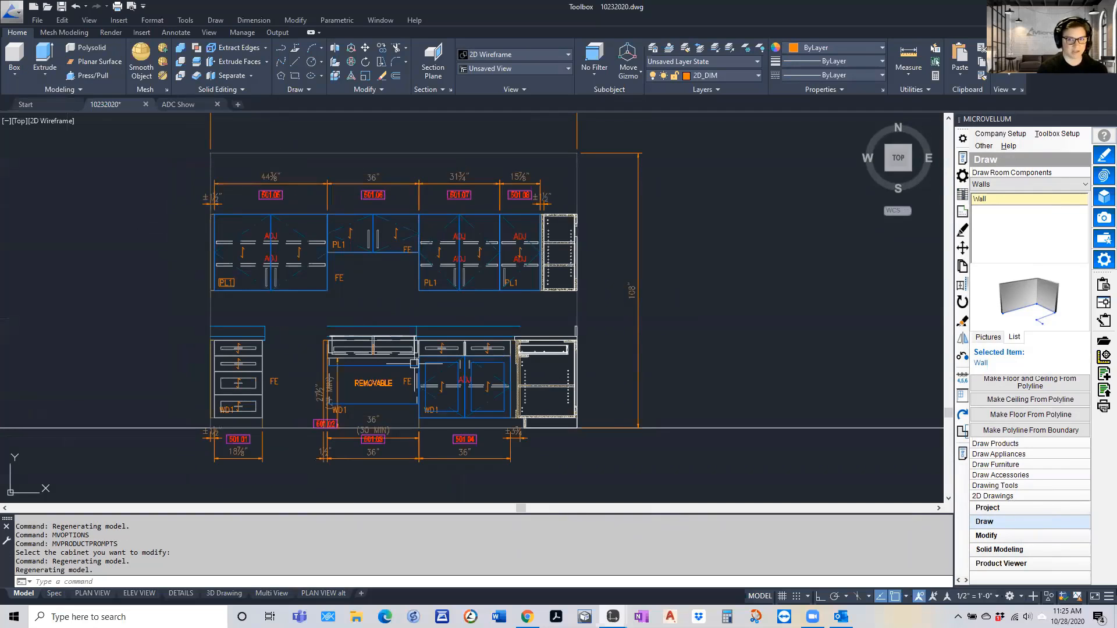
pyautogui.write('dimlin')
pyautogui.press('Return')
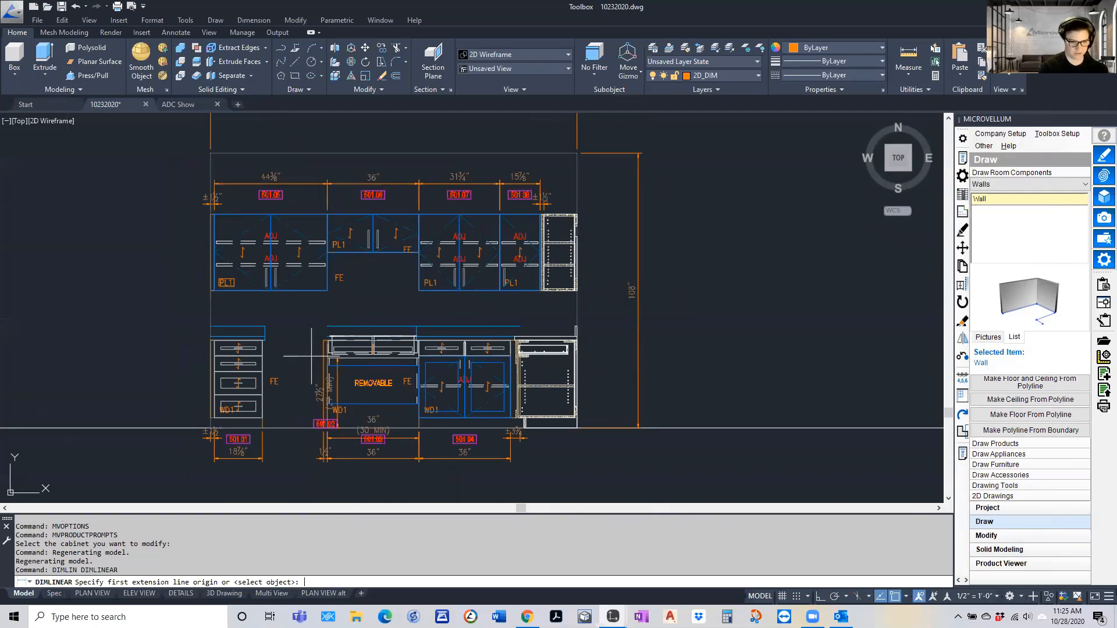
pyautogui.scroll(3, 203, 427)
pyautogui.click(249, 438)
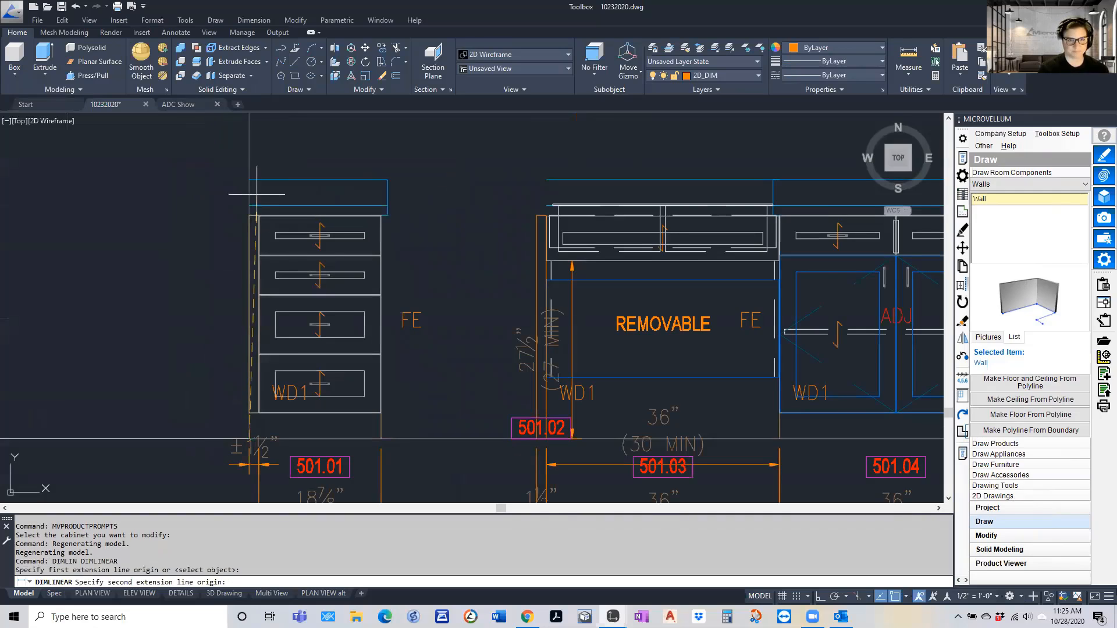
pyautogui.click(249, 205)
pyautogui.click(207, 244)
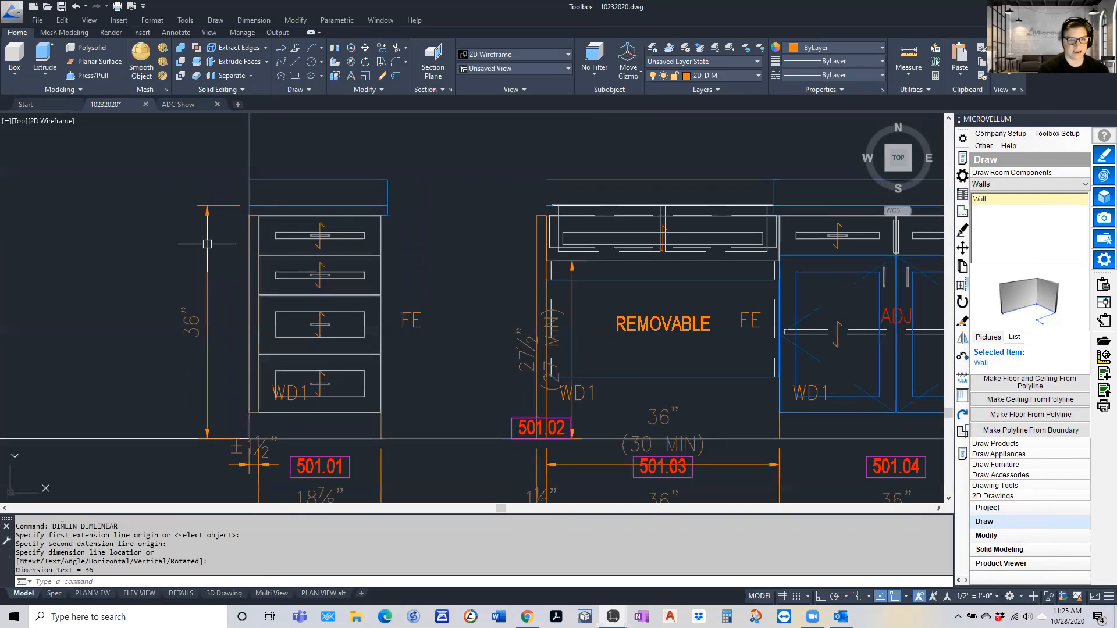
# Continue the vertical dimension chain to the underside and then the top of upper cabinet 501.05
pyautogui.write('d')
pyautogui.write('c')
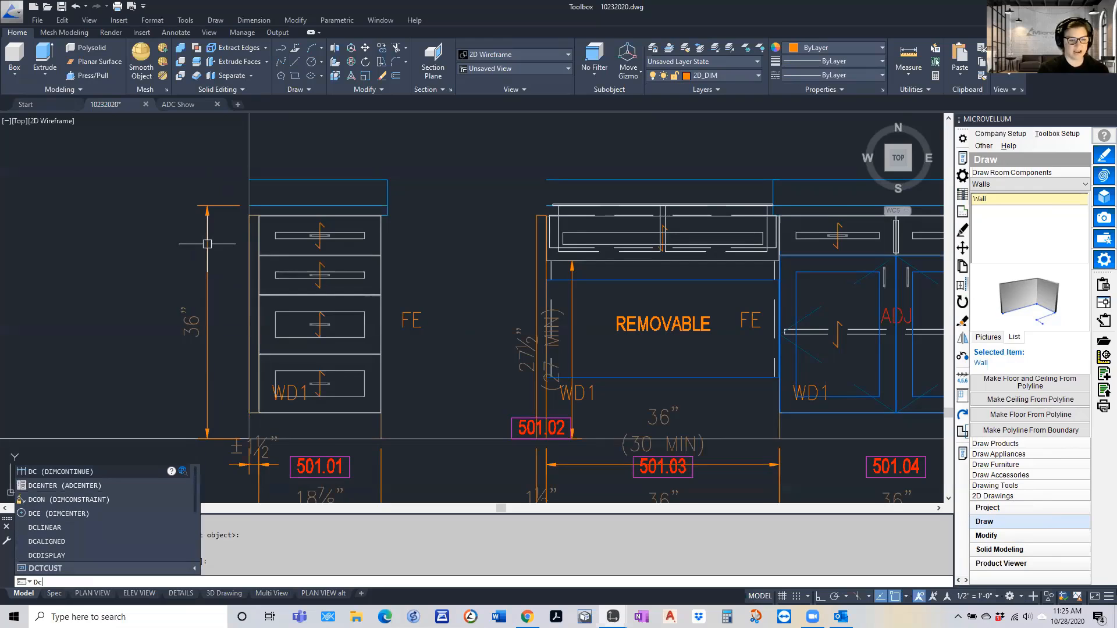
pyautogui.press('Return')
pyautogui.scroll(-3, 207, 250)
pyautogui.scroll(3, 207, 261)
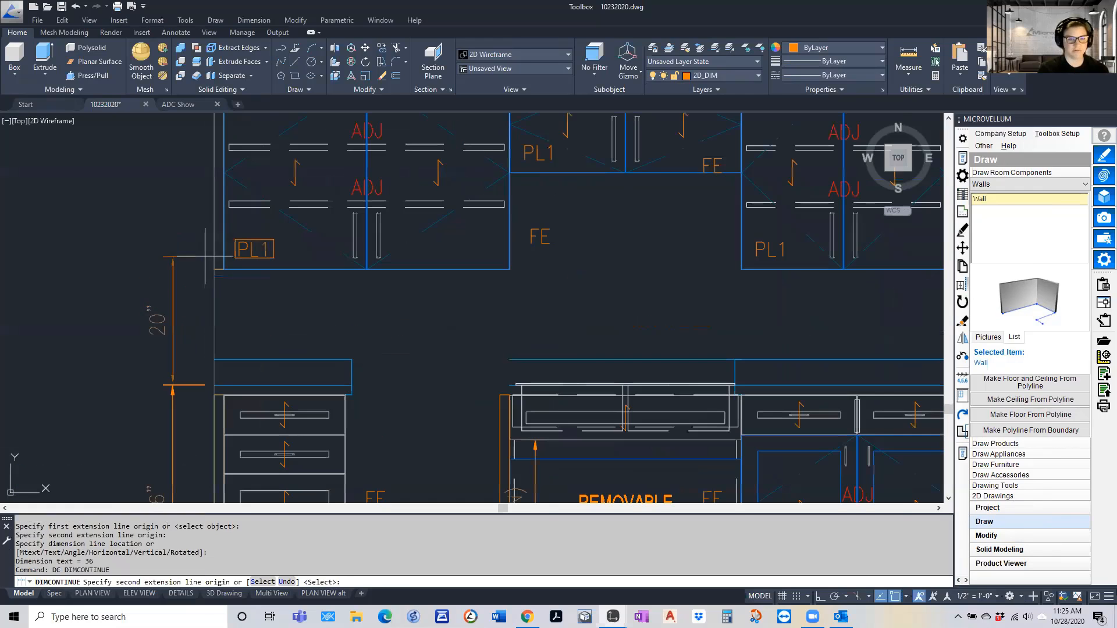
pyautogui.click(207, 272)
pyautogui.scroll(-3, 207, 273)
pyautogui.scroll(3, 221, 171)
pyautogui.click(219, 170)
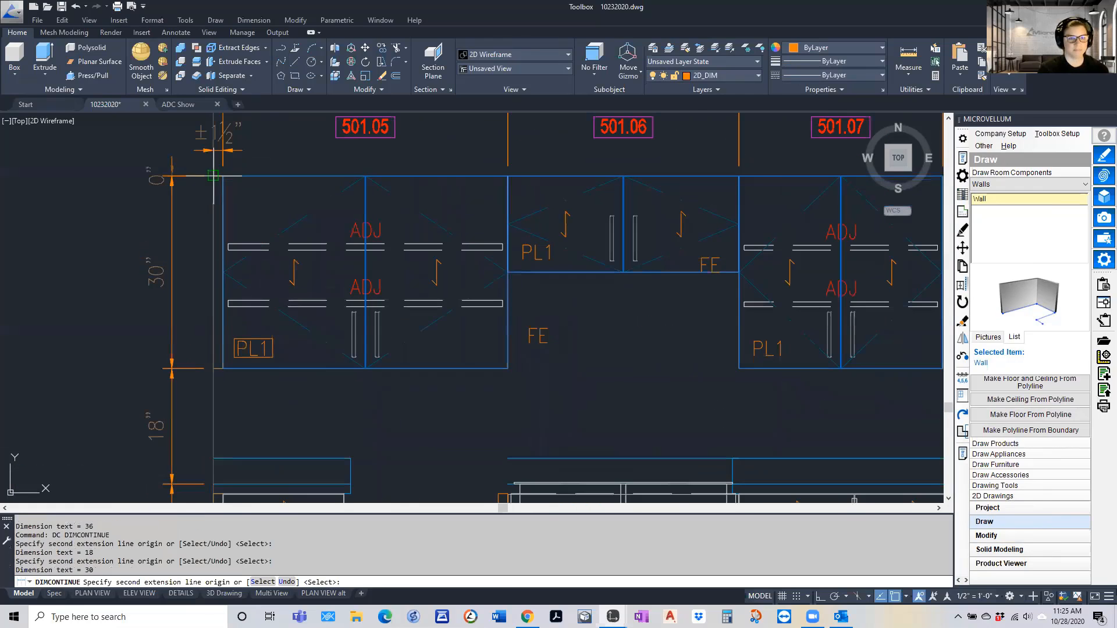
pyautogui.scroll(-3, 215, 217)
pyautogui.press('Escape')
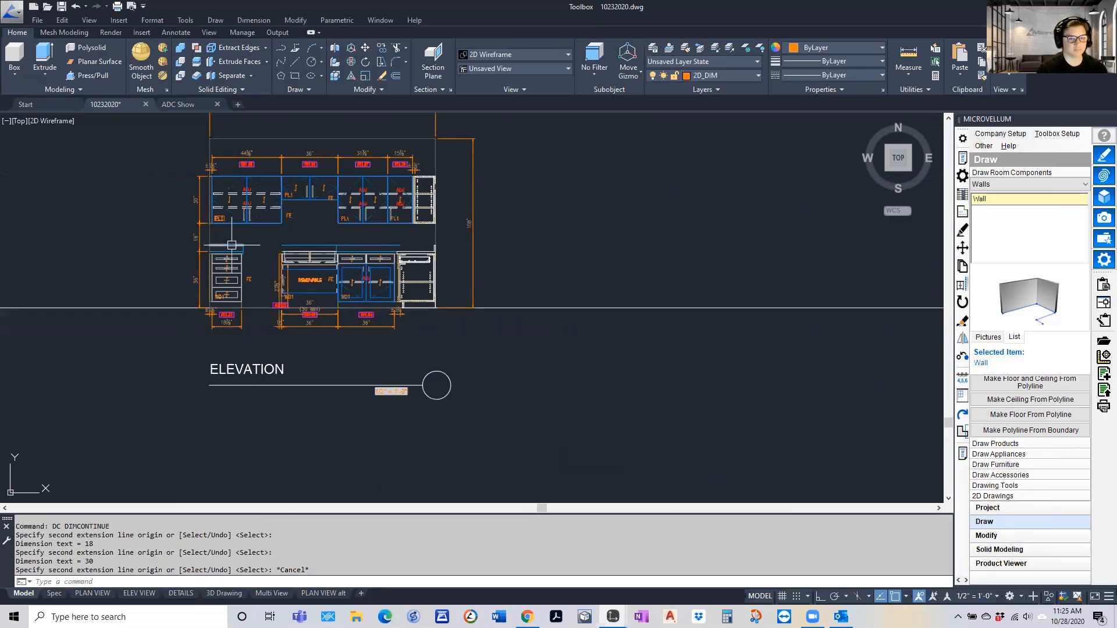
# Override the overall width dimensions below base cabinets 501.01, 501.03 and 501.04 with the text "<> CLEAR" using the NT command
pyautogui.scroll(4, 297, 326)
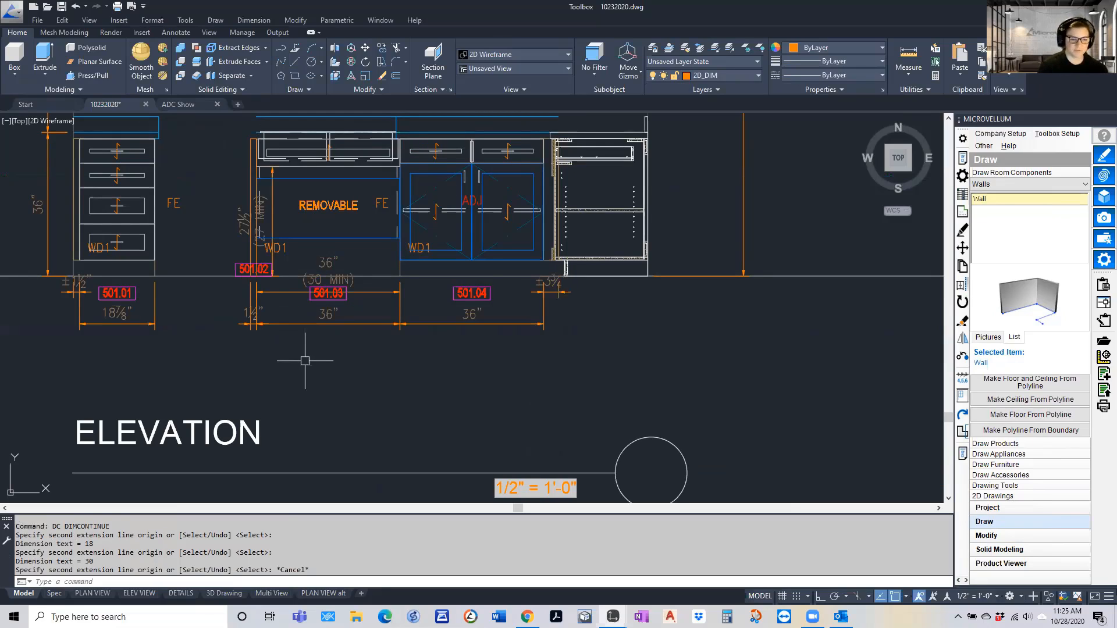
pyautogui.write('nt')
pyautogui.press('Return')
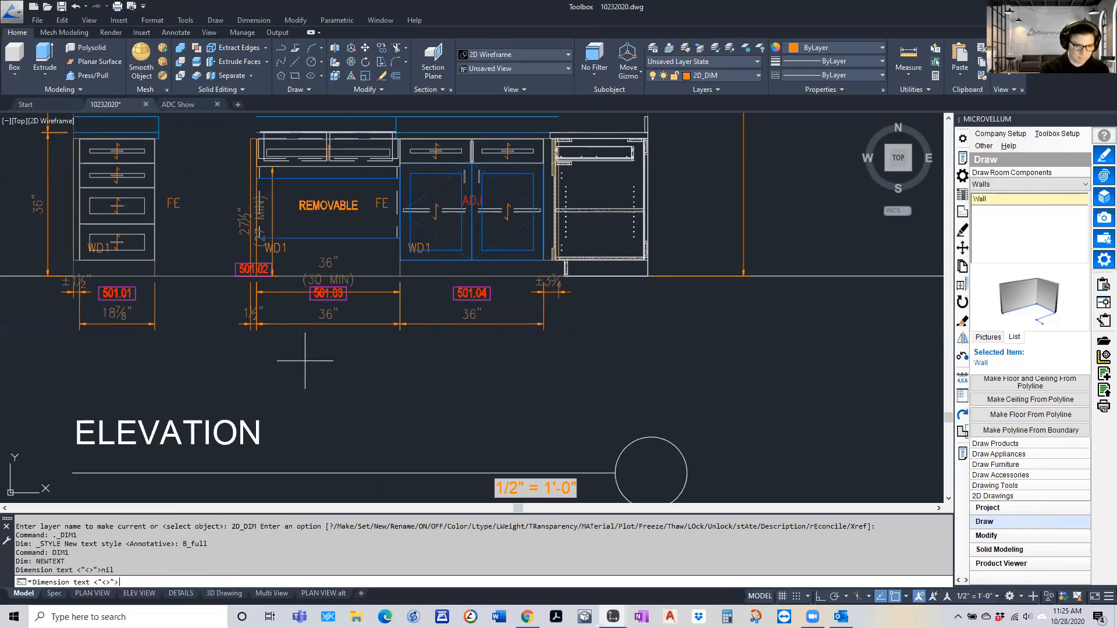
pyautogui.write('<>')
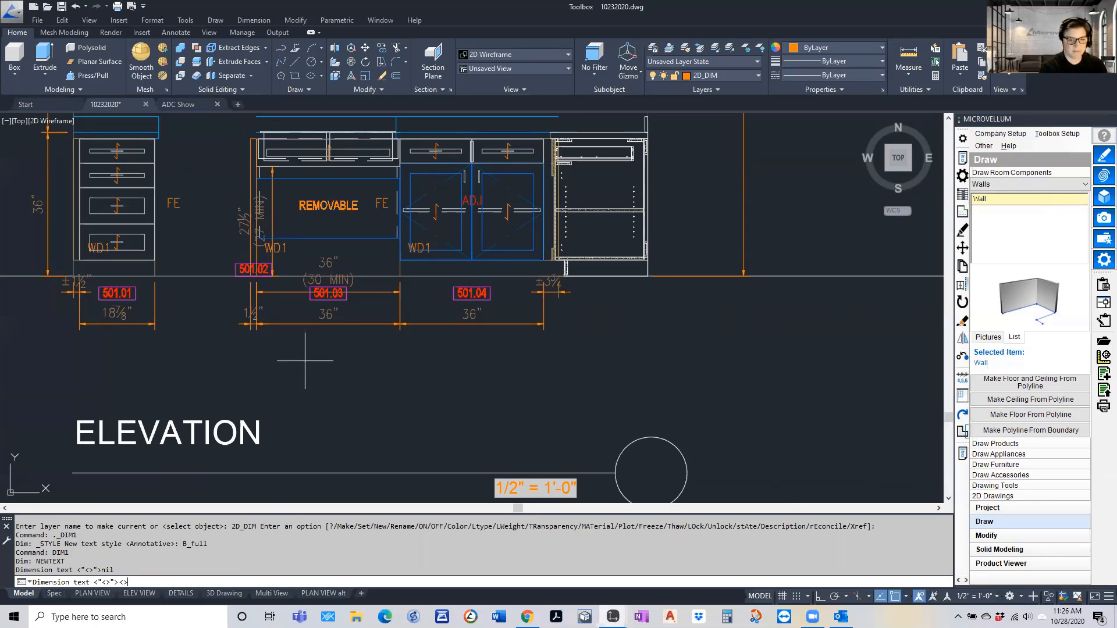
pyautogui.write('le')
pyautogui.press('BackSpace')
pyautogui.press('BackSpace')
pyautogui.press('BackSpace')
pyautogui.press('BackSpace')
pyautogui.write('CLEAR')
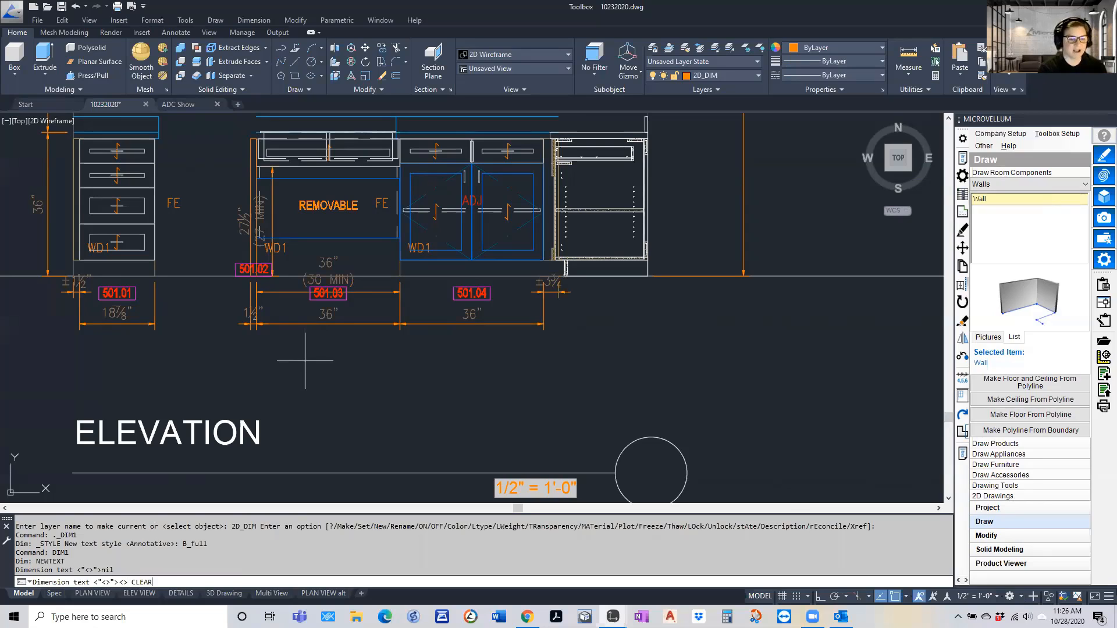
pyautogui.press('Return')
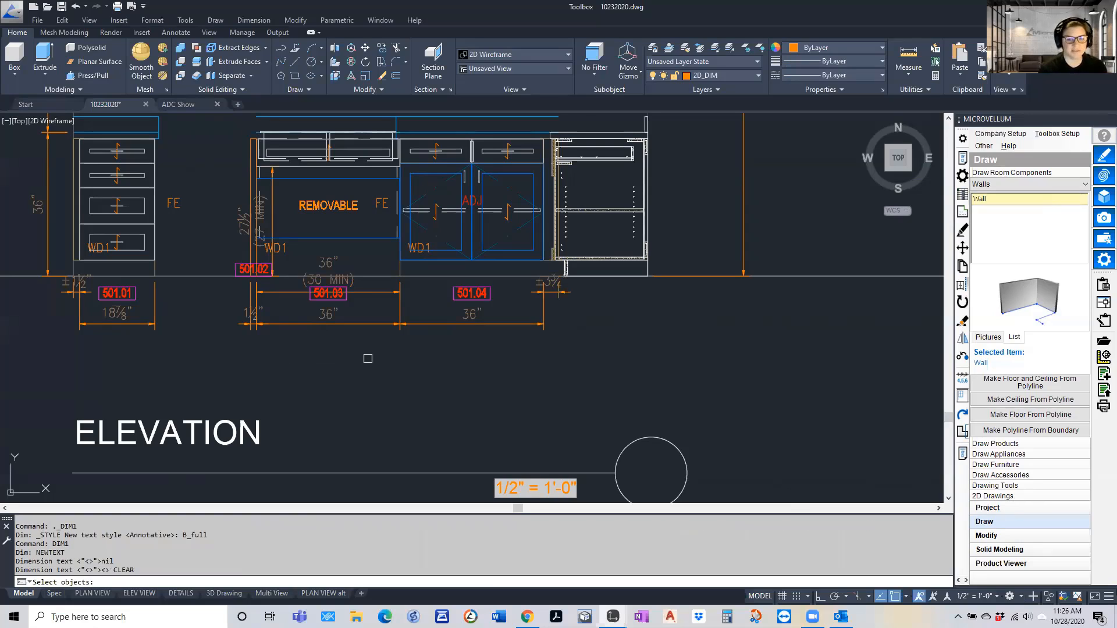
pyautogui.click(511, 342)
pyautogui.click(356, 317)
pyautogui.click(114, 324)
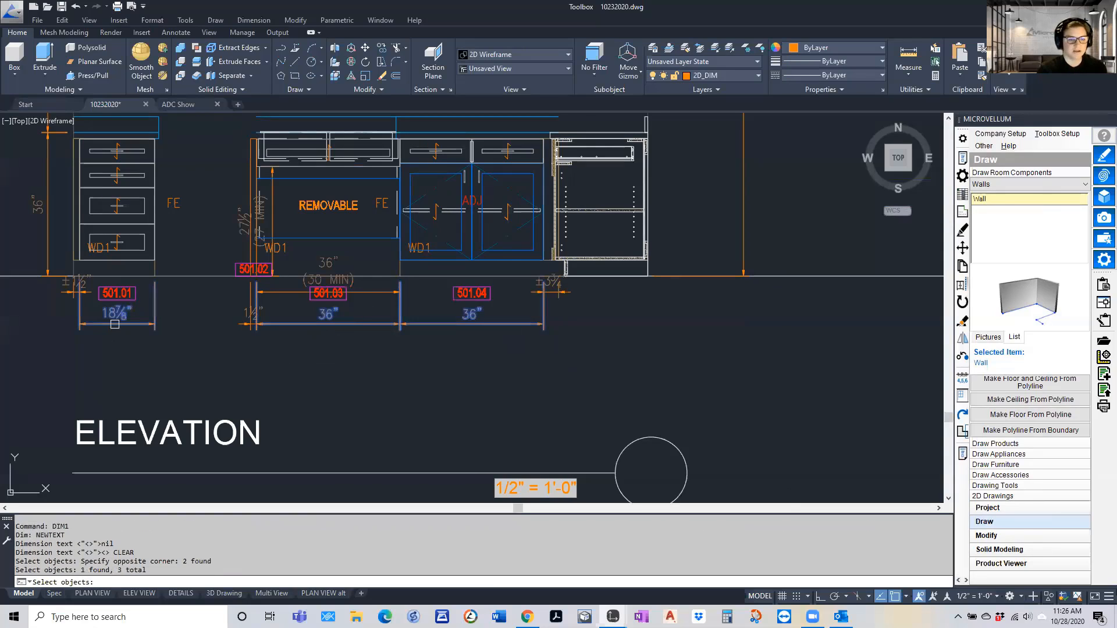
pyautogui.press('Return')
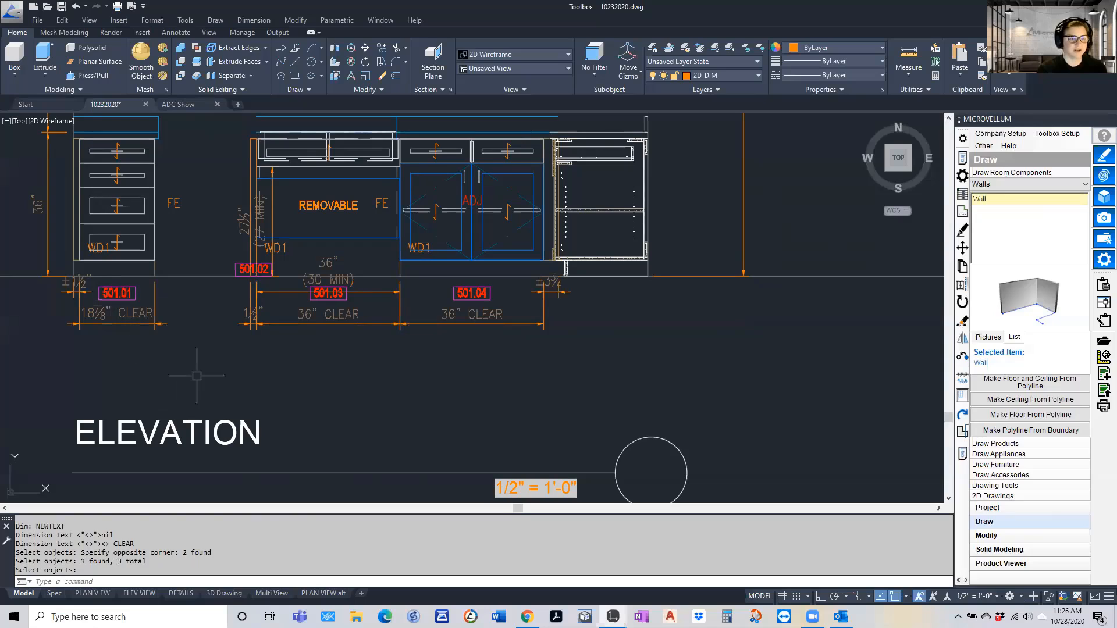
# Restore the width dimensions of base cabinets 501.01, 501.03 and 501.04 to their measured text with "<>"
pyautogui.press('Return')
pyautogui.write('<>"><>')
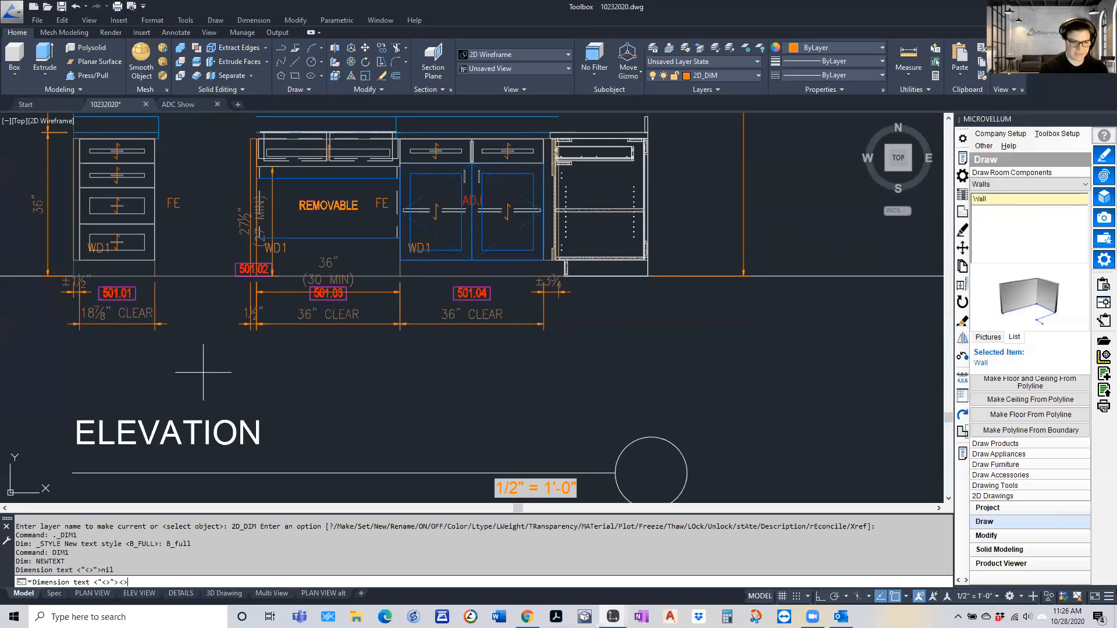
pyautogui.press('Return')
pyautogui.click(518, 346)
pyautogui.click(384, 312)
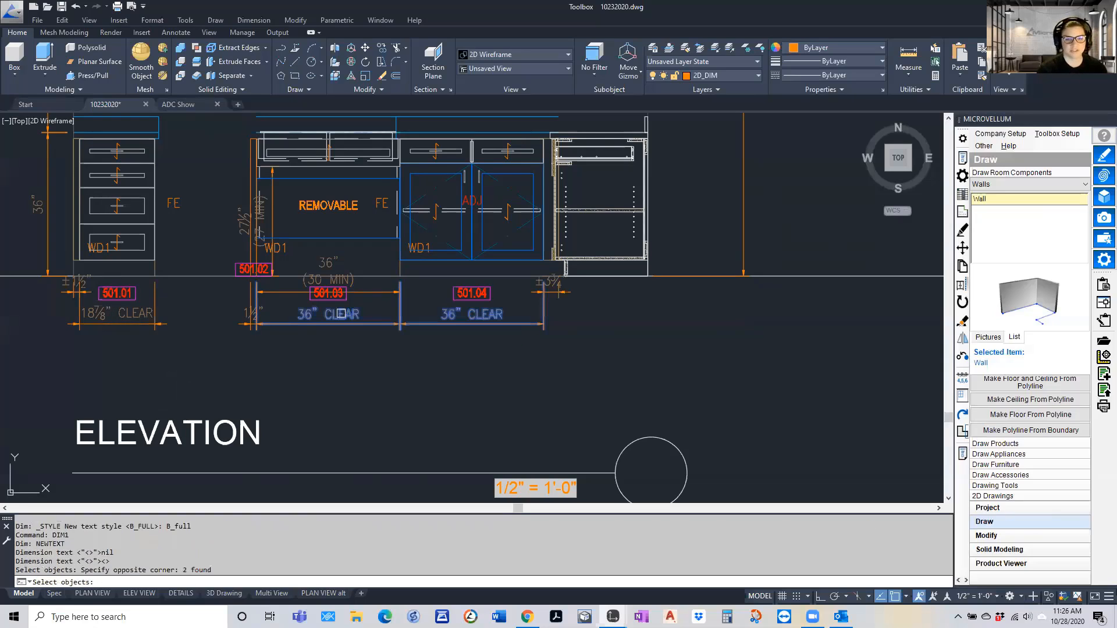
pyautogui.click(127, 336)
pyautogui.press('Return')
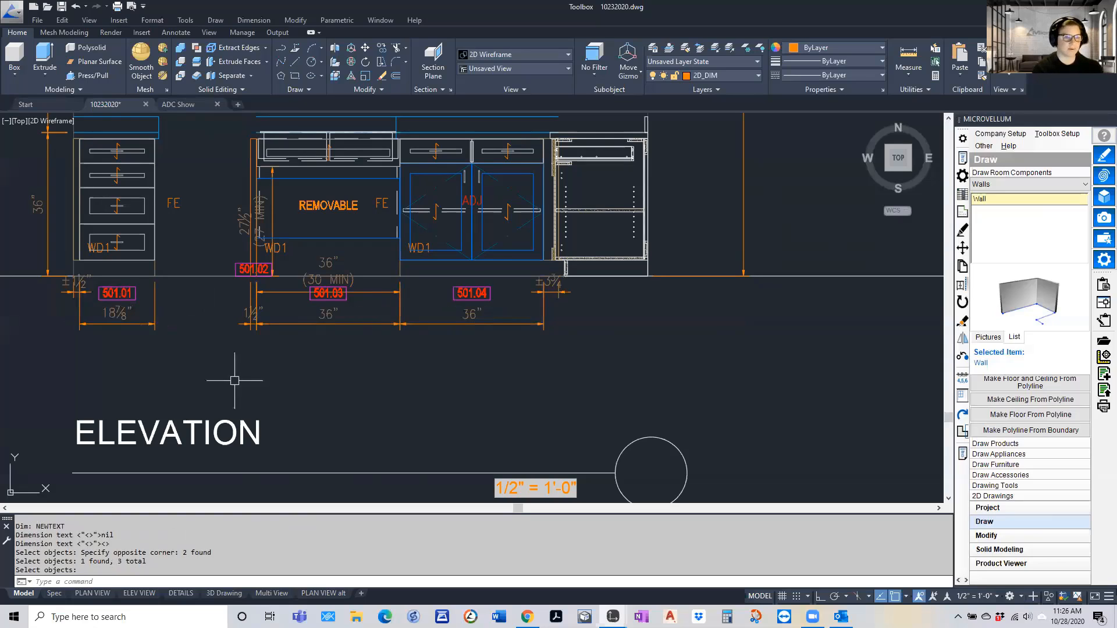
# Examine the dimensions and labels across the two finished cabinet elevations
pyautogui.scroll(-2, 320, 365)
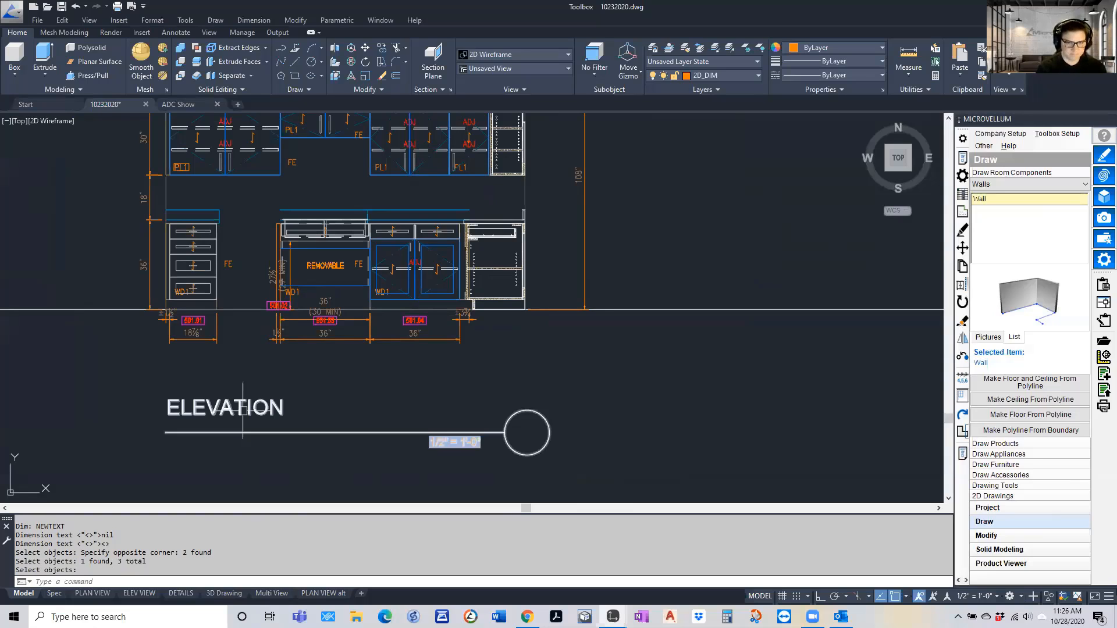
pyautogui.scroll(-4, 232, 361)
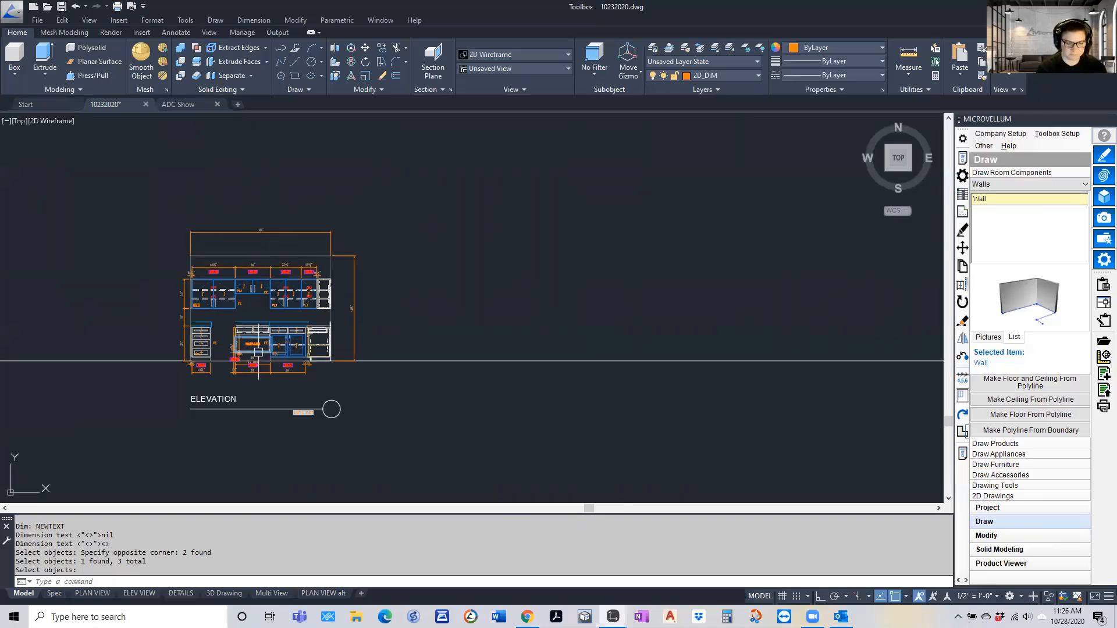
pyautogui.scroll(6, 210, 364)
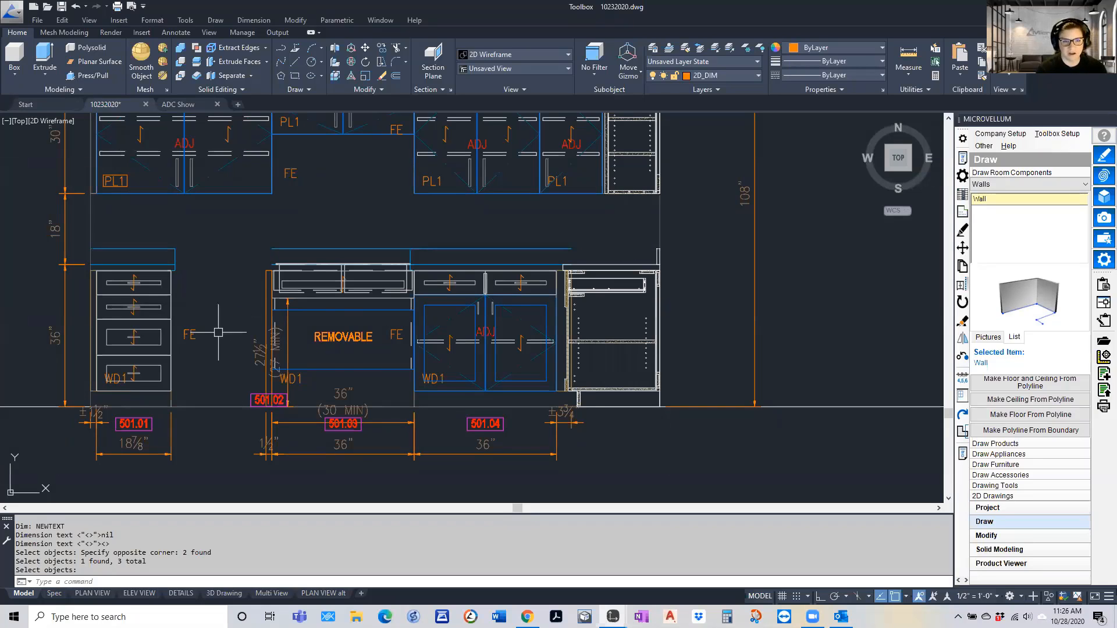
pyautogui.scroll(-2, 223, 321)
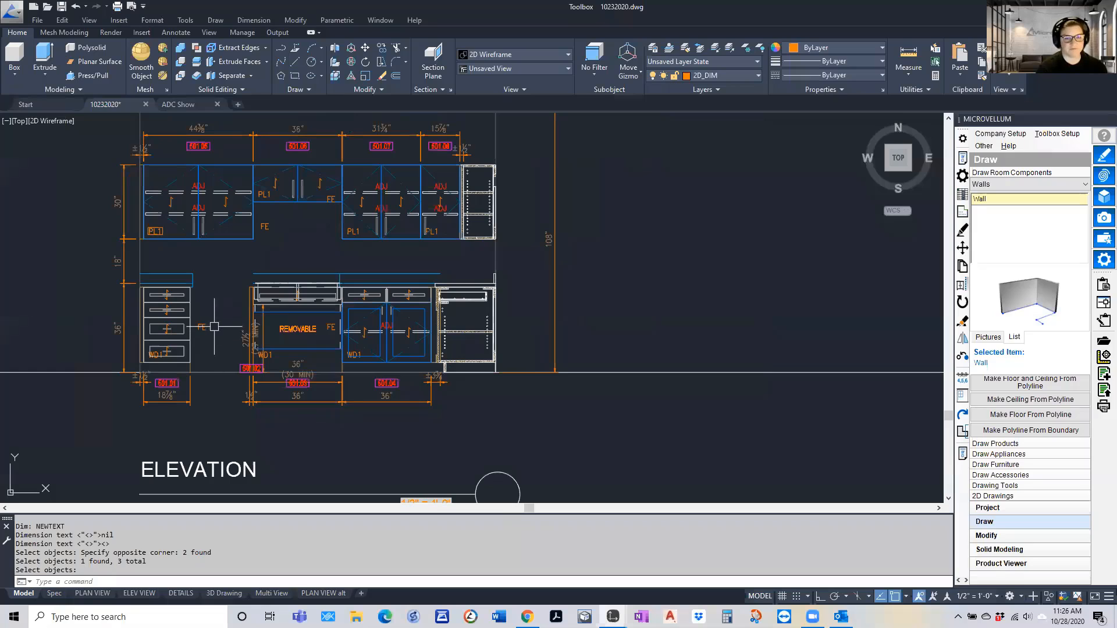
pyautogui.scroll(-5, 286, 221)
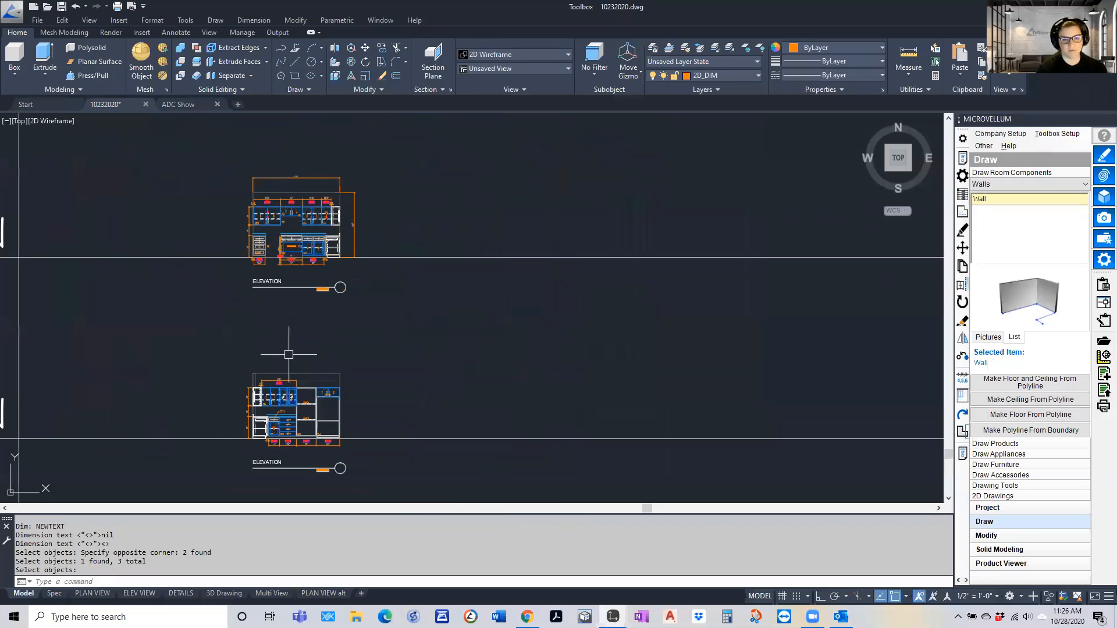
pyautogui.scroll(6, 297, 372)
pyautogui.scroll(-4, 286, 316)
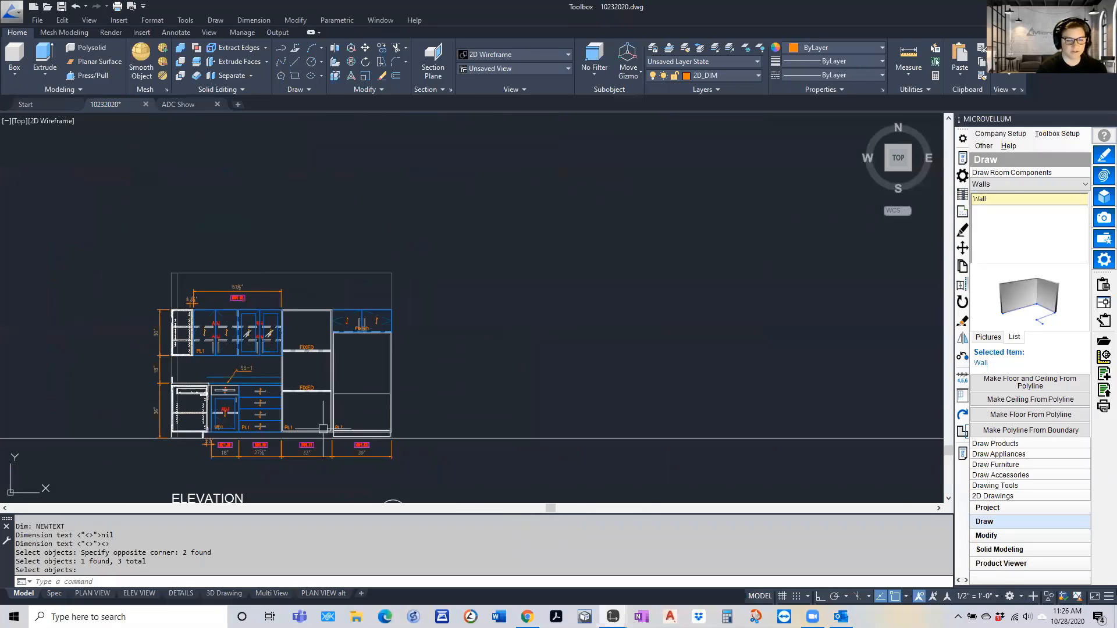
# Add the multiline text note "EQUIPMENT VERIFY CLEAR" in the opening between base cabinets 501.01 and 501.02, and save the drawing
pyautogui.scroll(6, 308, 224)
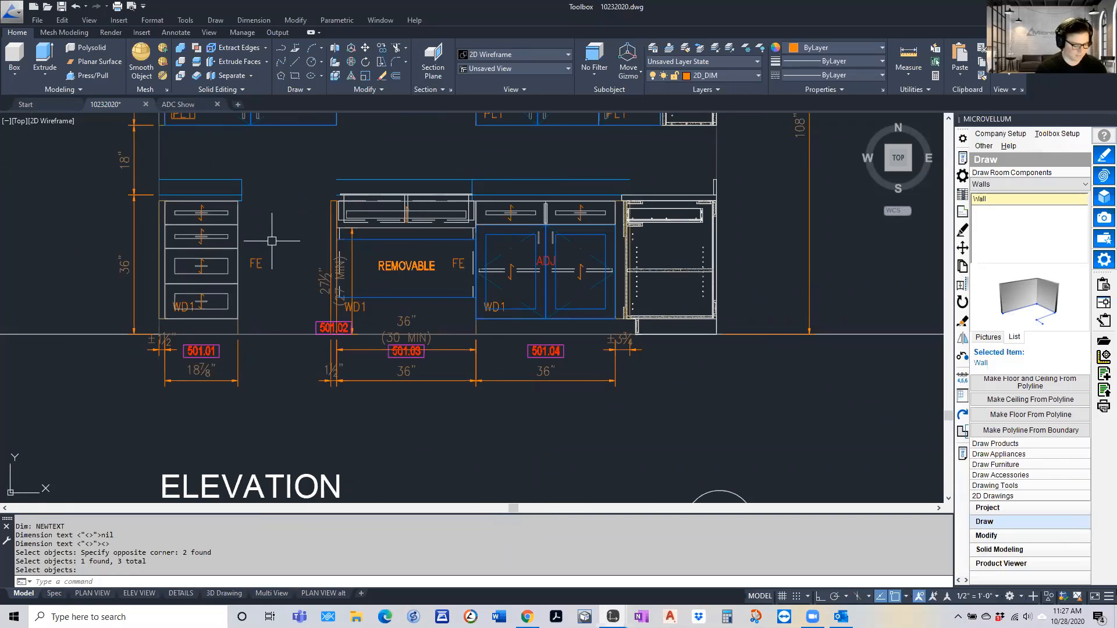
pyautogui.write('t')
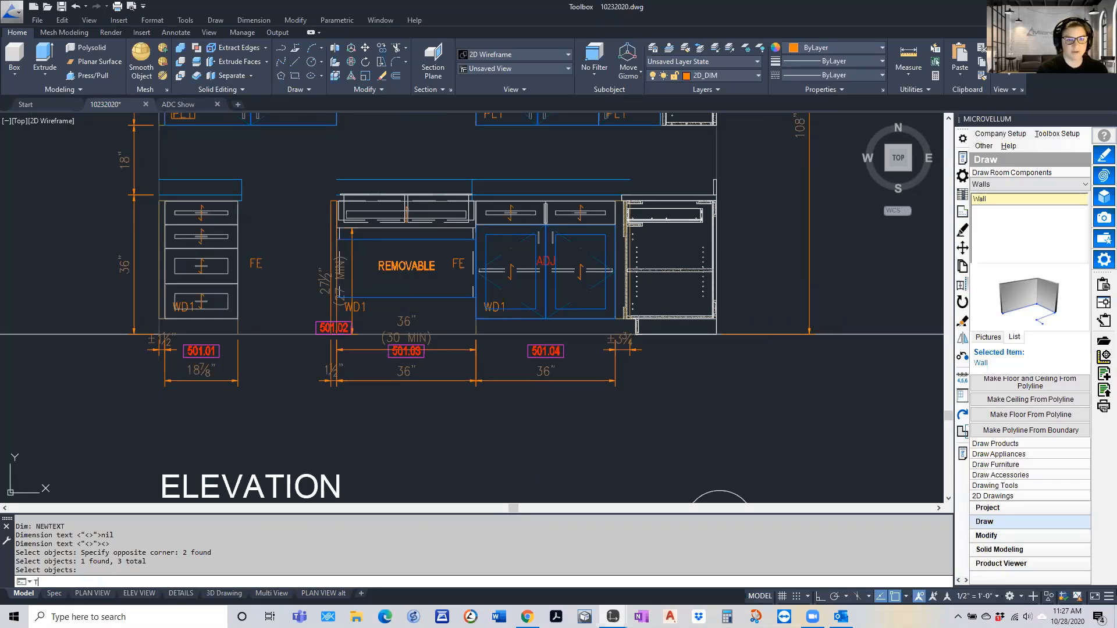
pyautogui.press('Return')
pyautogui.click(257, 211)
pyautogui.click(314, 251)
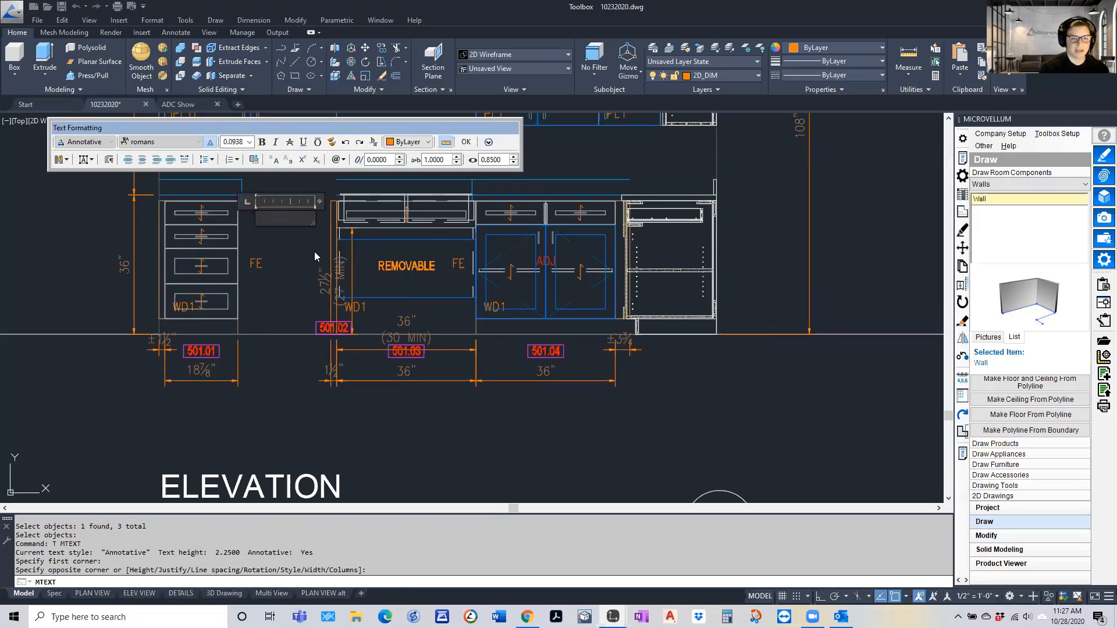
pyautogui.write('EQUI')
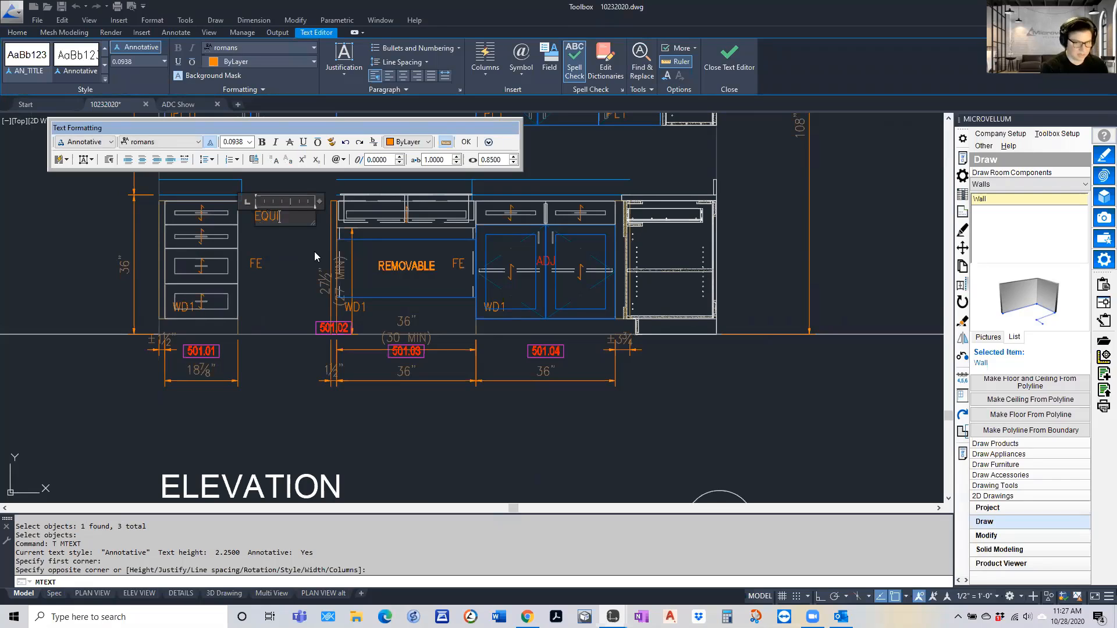
pyautogui.write('PMENT')
pyautogui.press('Return')
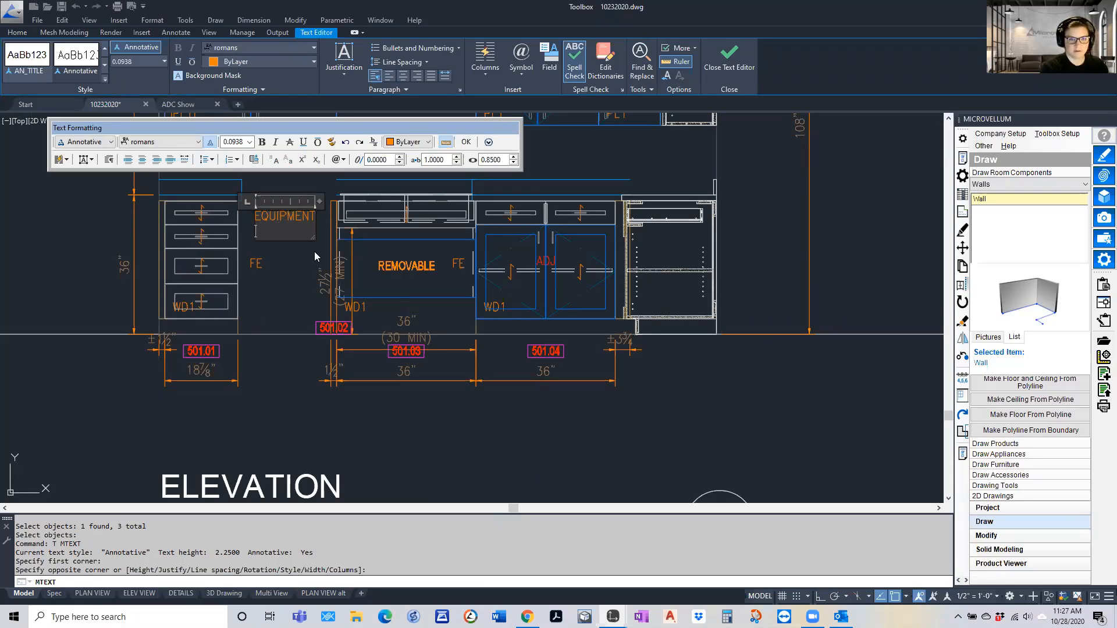
pyautogui.write('VERIFY ')
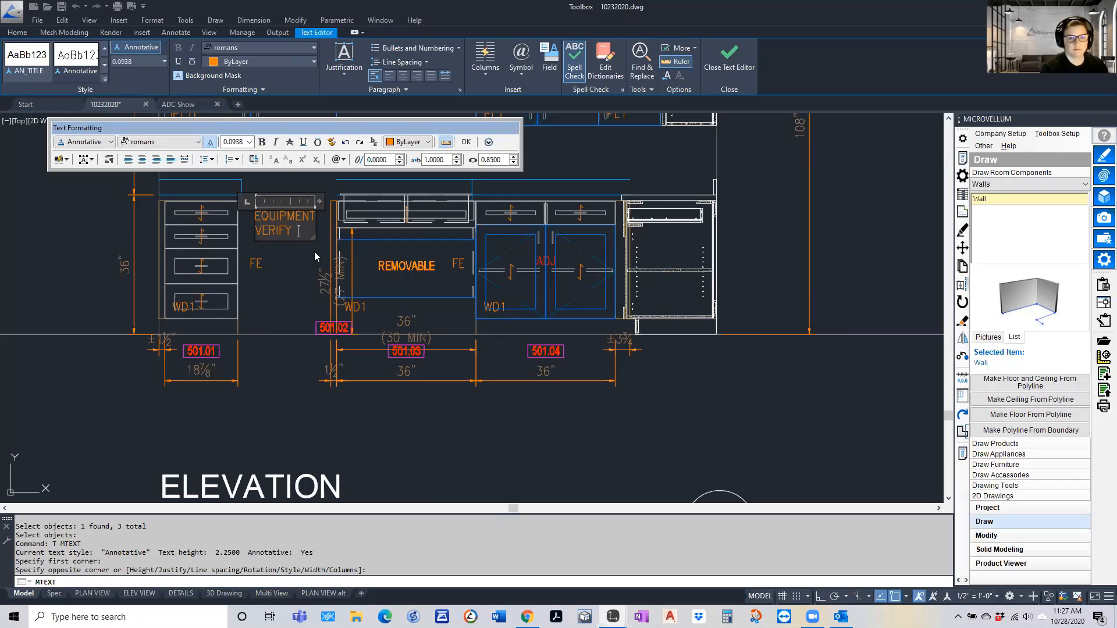
pyautogui.write('CLEAR')
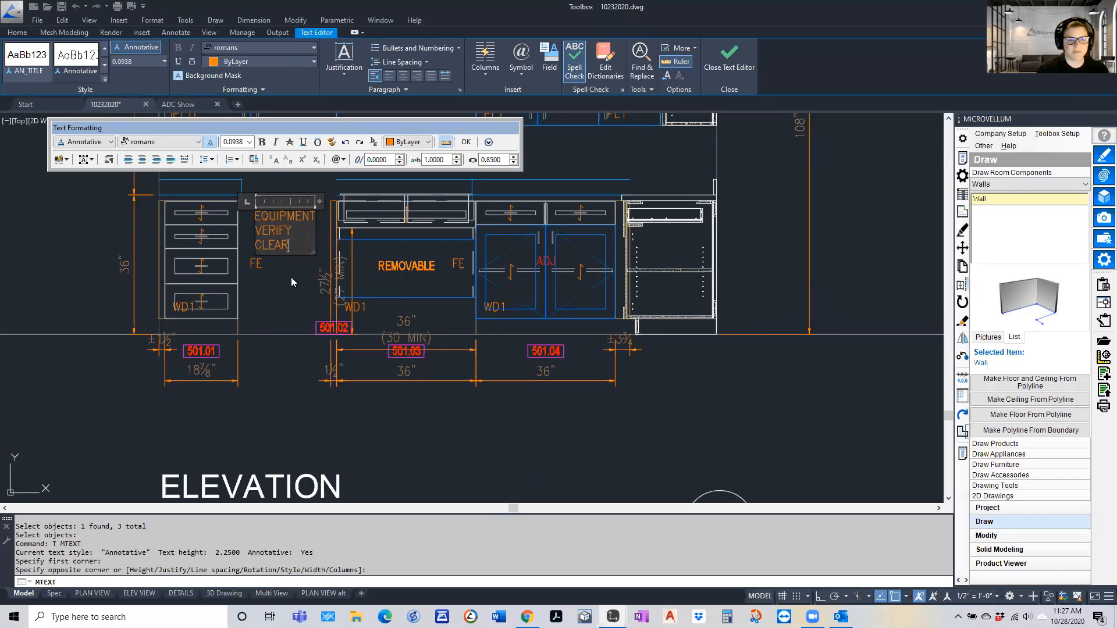
pyautogui.click(282, 298)
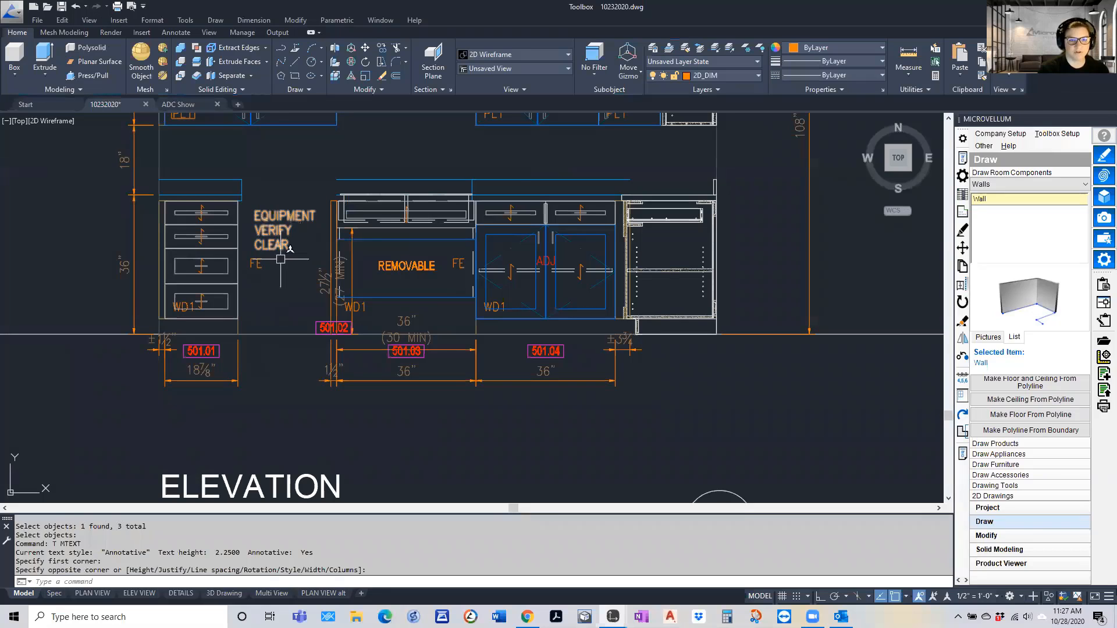
pyautogui.click(273, 232)
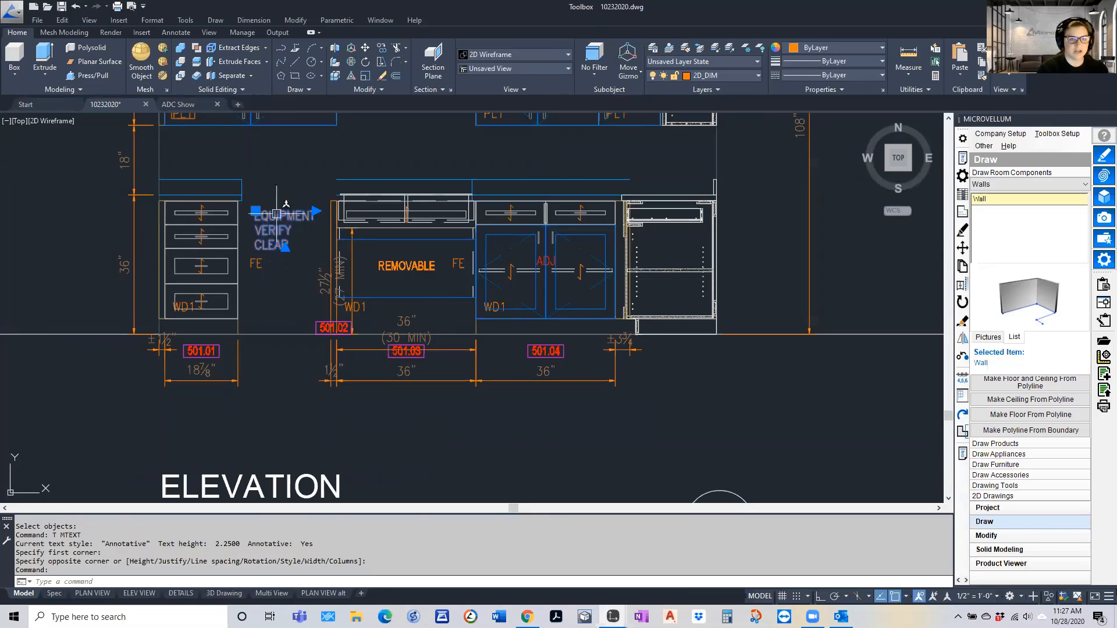
pyautogui.press('Escape')
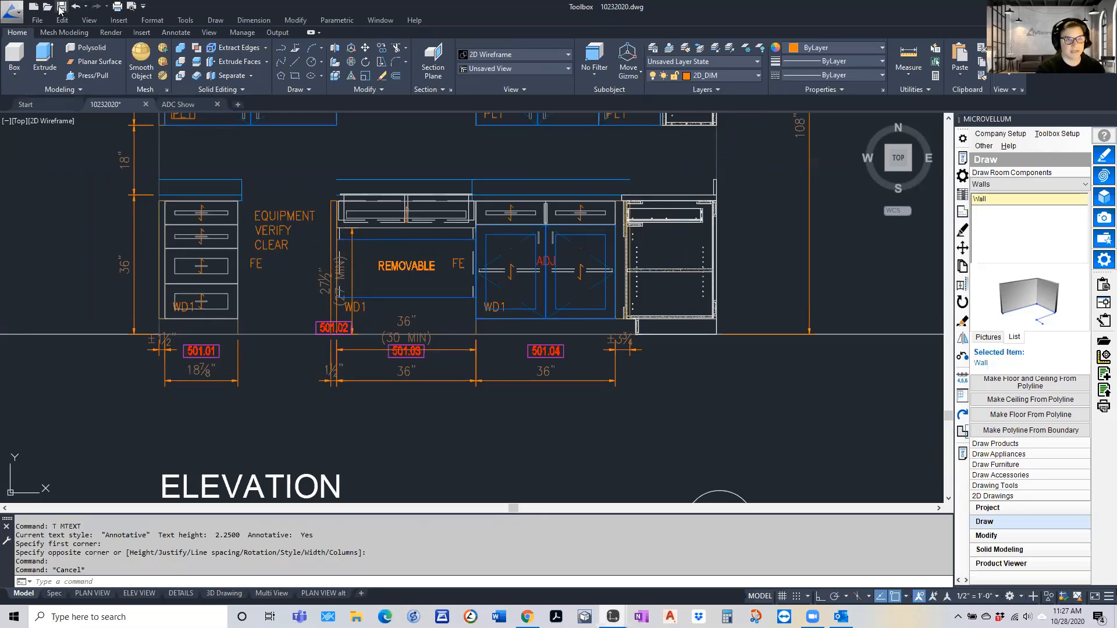
pyautogui.hotkey('ctrl', 's')
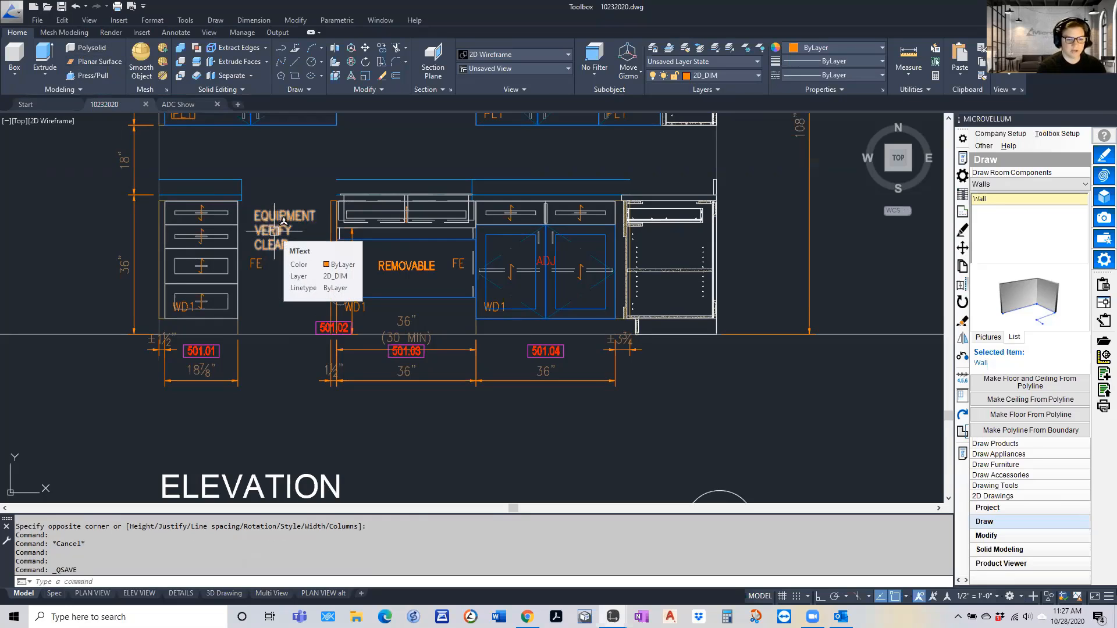
# Set up a Write Block with its base point in the middle of the "EQUIPMENT VERIFY CLEAR" note and the Convert to block option
pyautogui.write('WBLOCK')
pyautogui.hotkey('ctrl', 's')
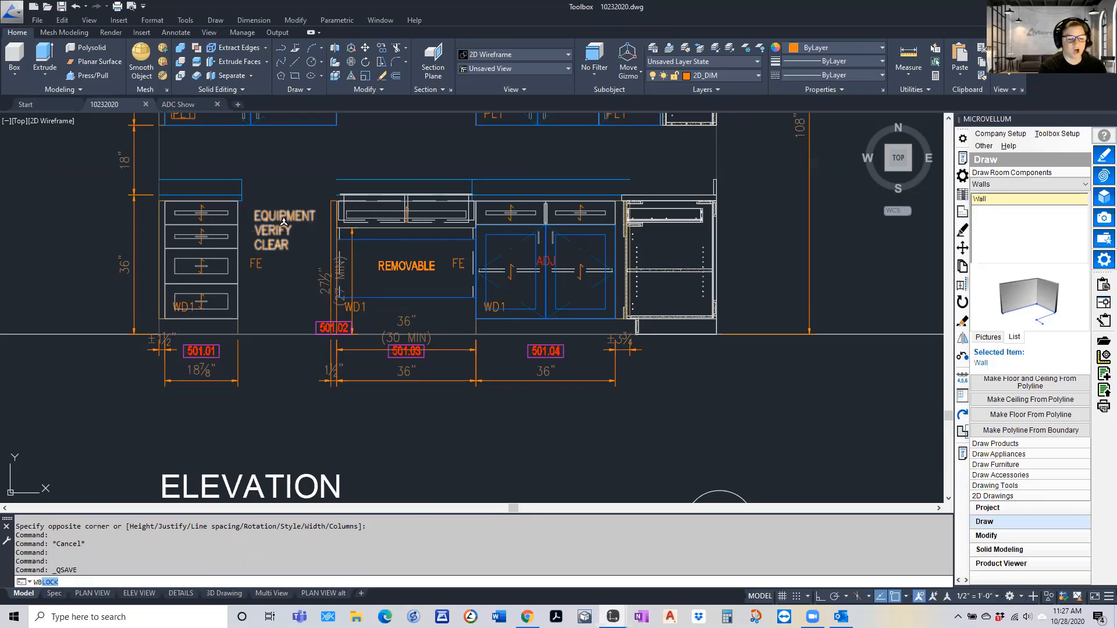
pyautogui.press('Return')
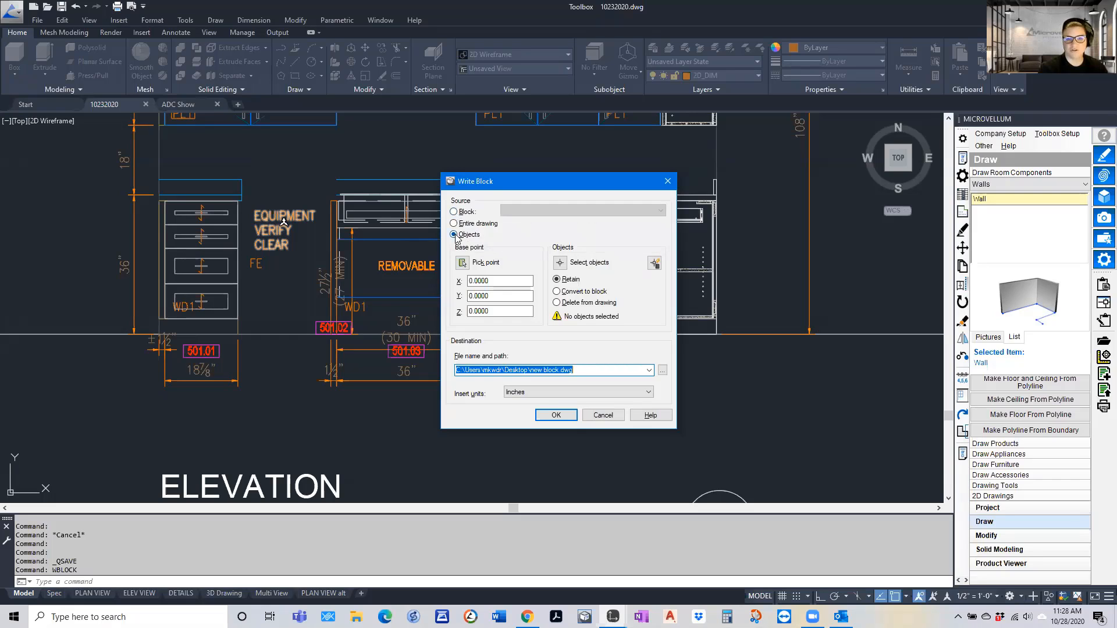
pyautogui.click(463, 263)
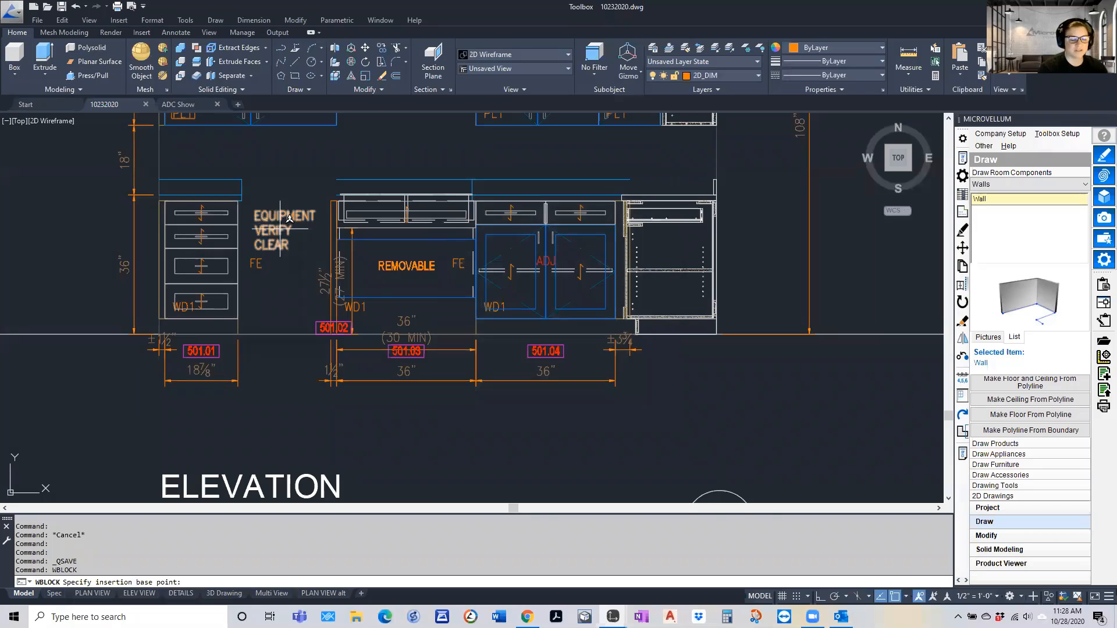
pyautogui.click(280, 227)
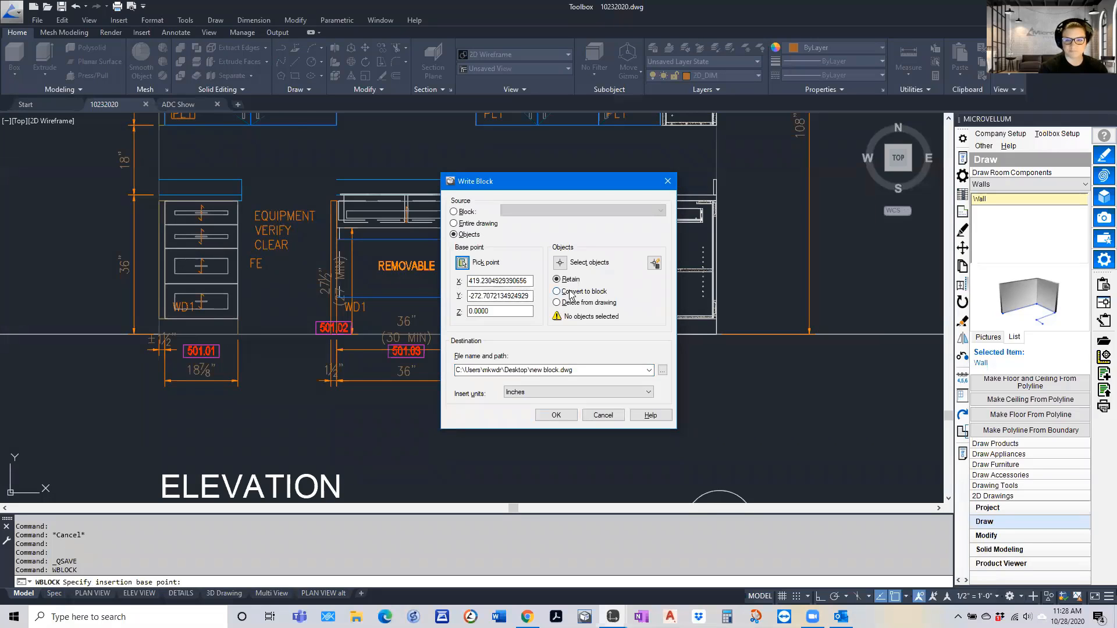
pyautogui.click(563, 292)
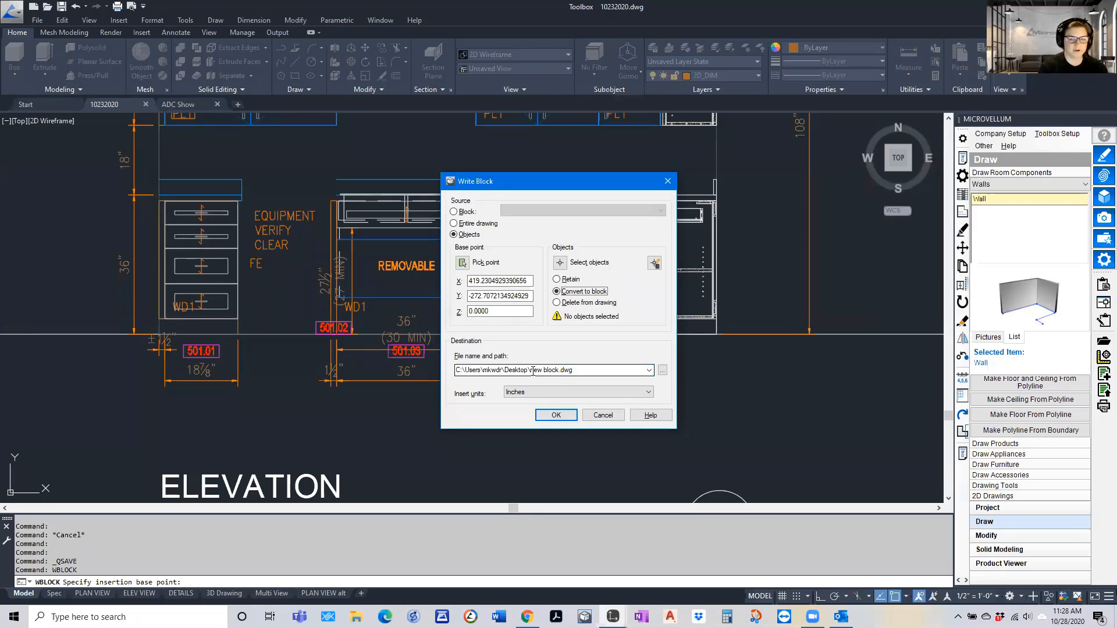
# Select the equipment note as the block's object, write it to new block.dwg on the desktop, and save the drawing
pyautogui.click(555, 415)
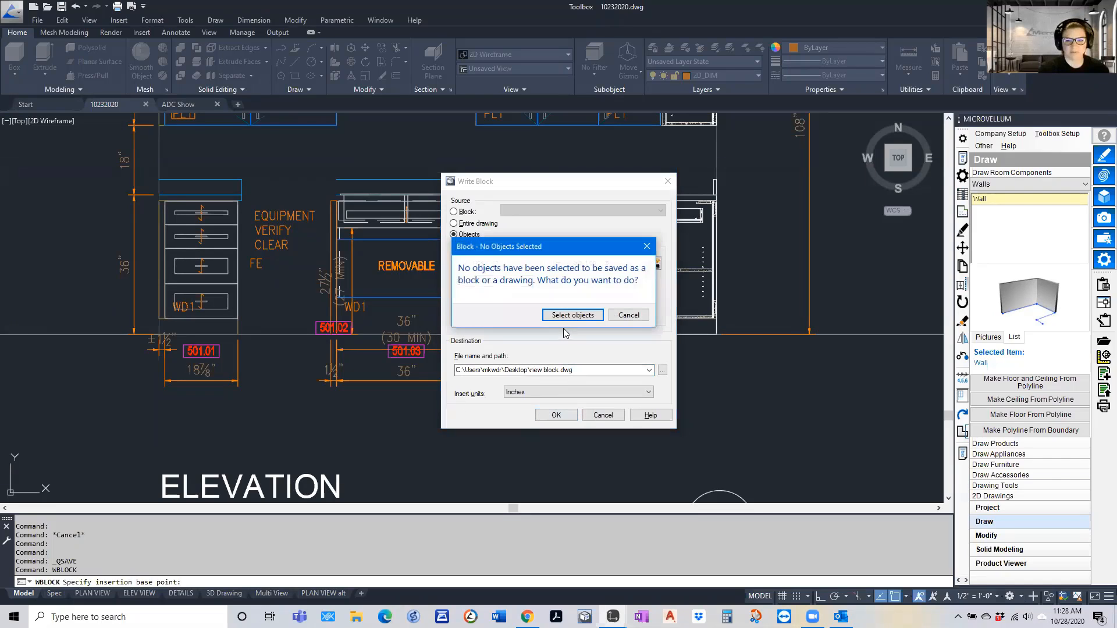
pyautogui.click(572, 315)
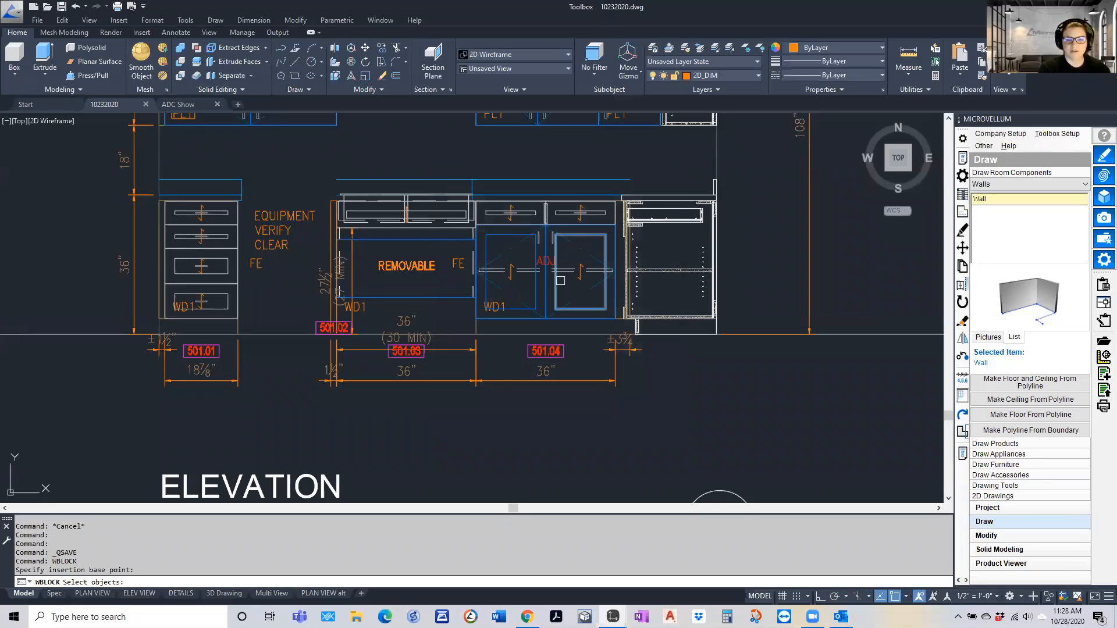
pyautogui.click(560, 280)
pyautogui.press('Return')
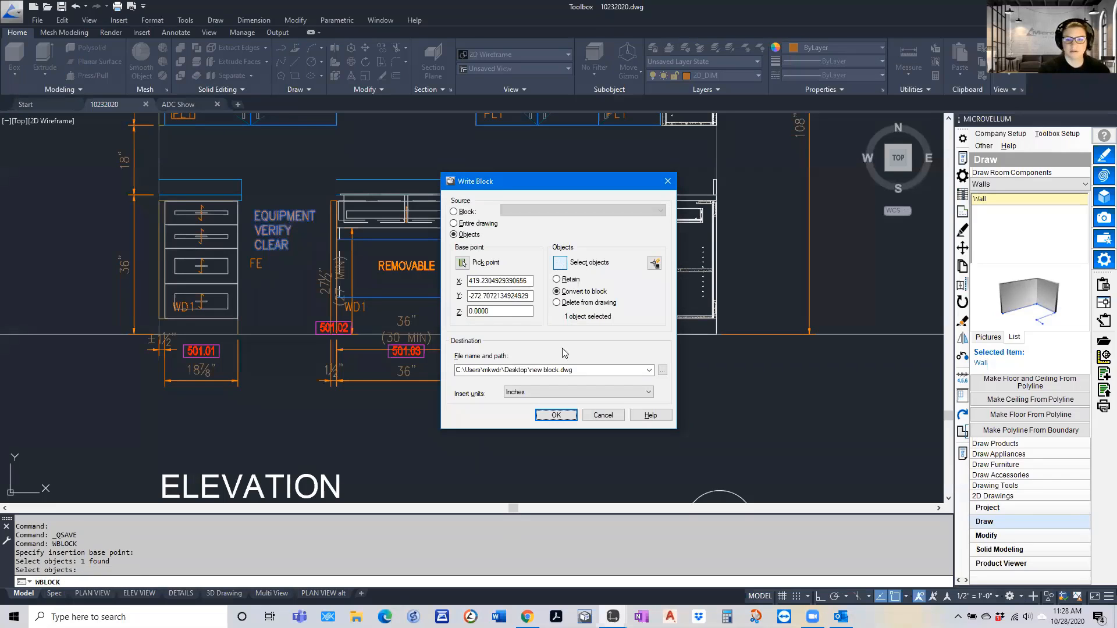
pyautogui.click(556, 415)
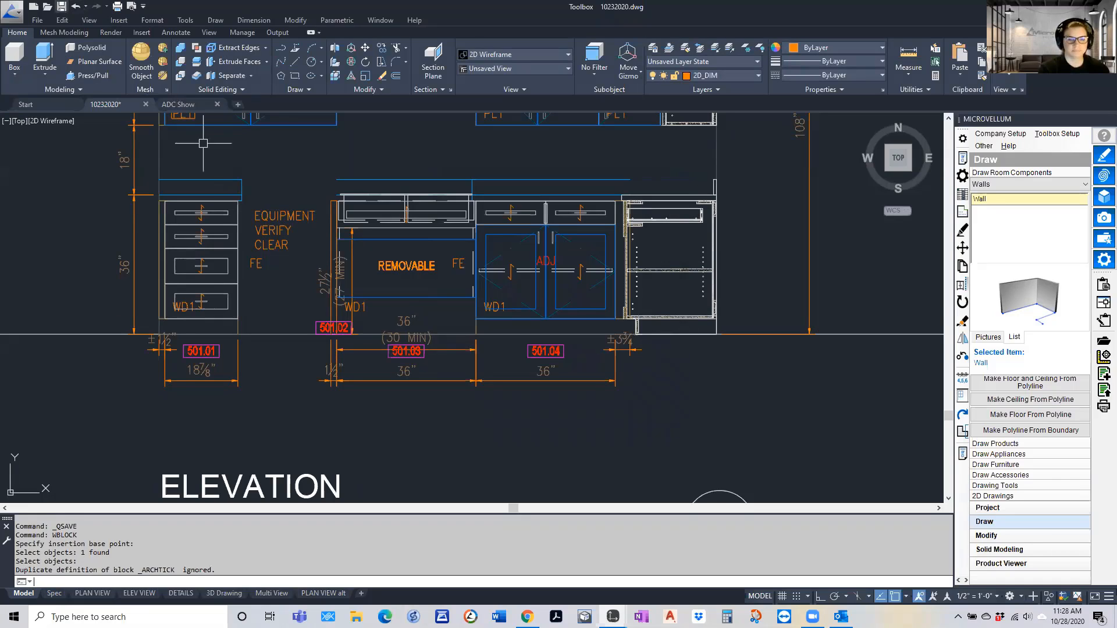
pyautogui.hotkey('ctrl', 's')
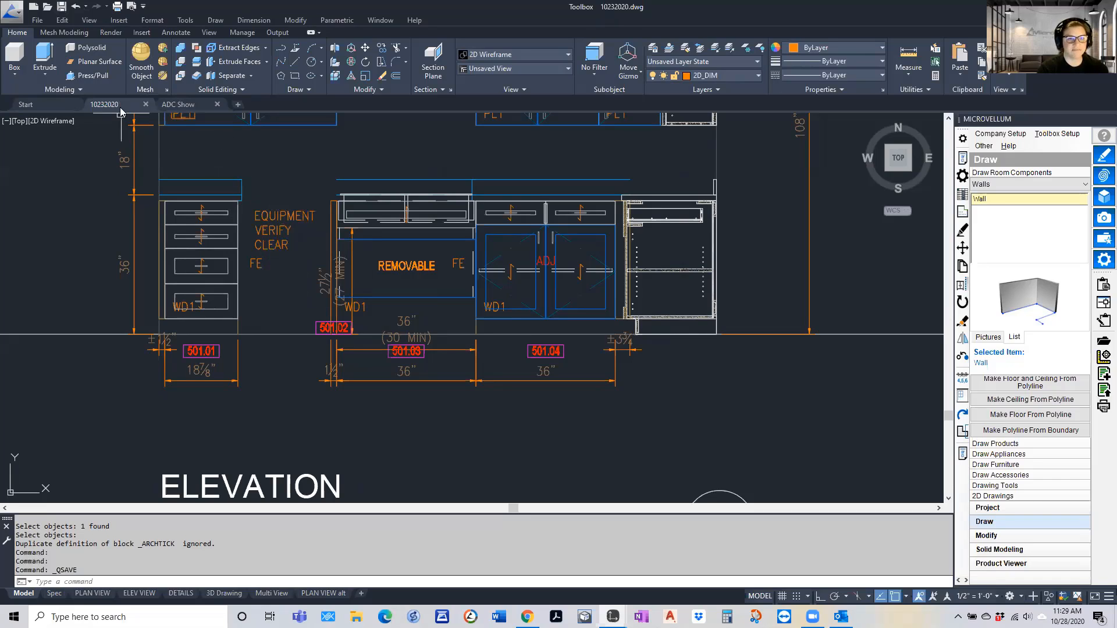
# Save the drawing again and open the tool palettes at the HDWR palette
pyautogui.moveTo(121, 104)
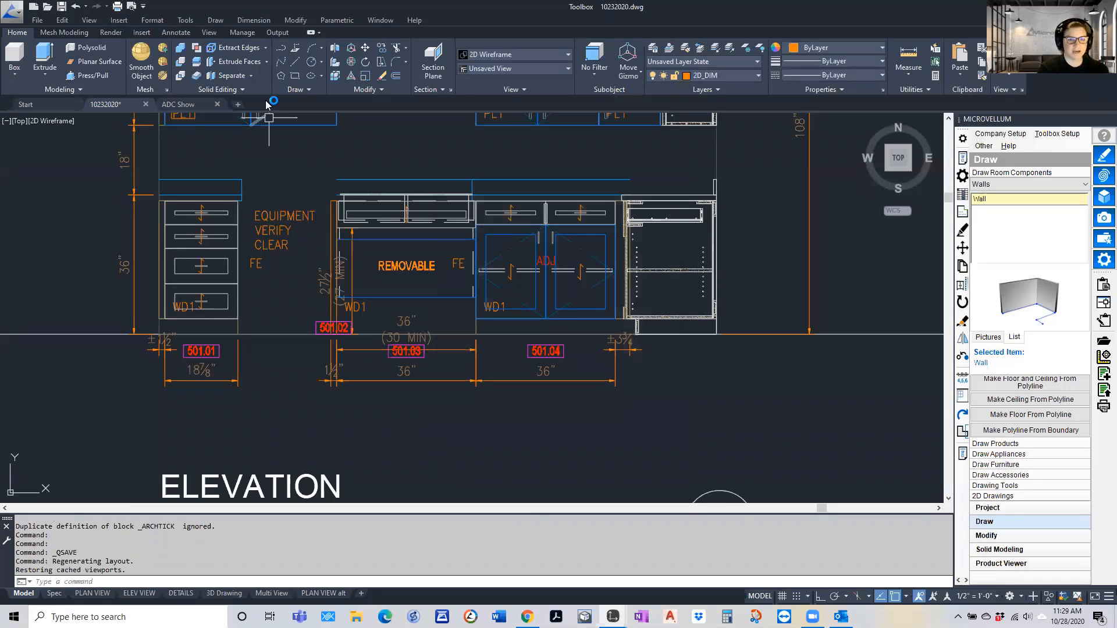
pyautogui.scroll(-3, 269, 168)
pyautogui.scroll(4, 270, 209)
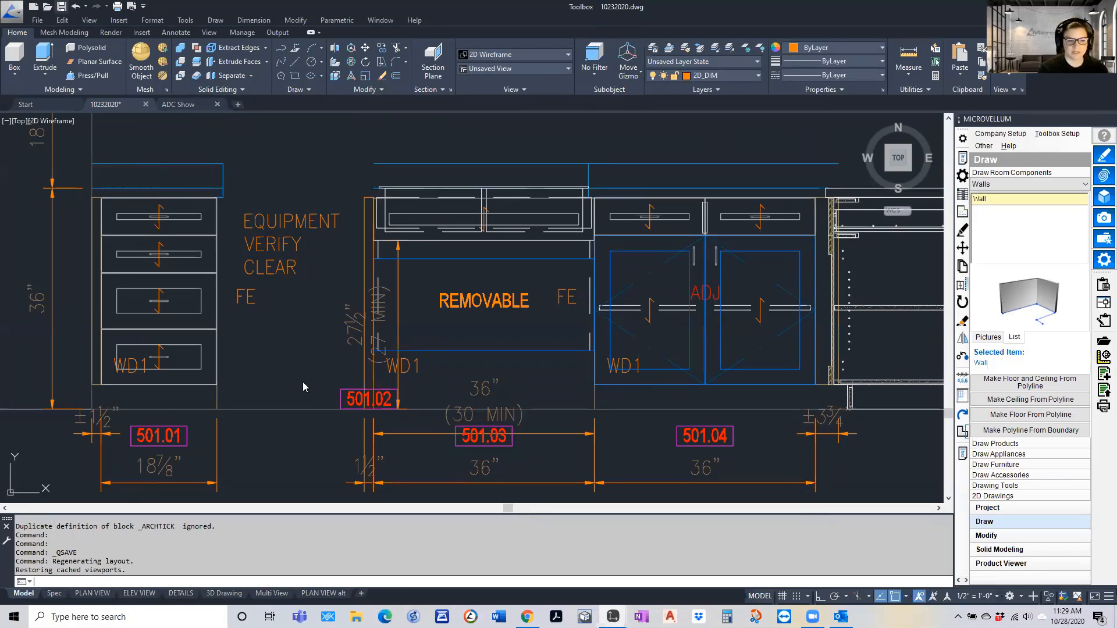
pyautogui.hotkey('ctrl', 's')
pyautogui.hotkey('ctrl', '3')
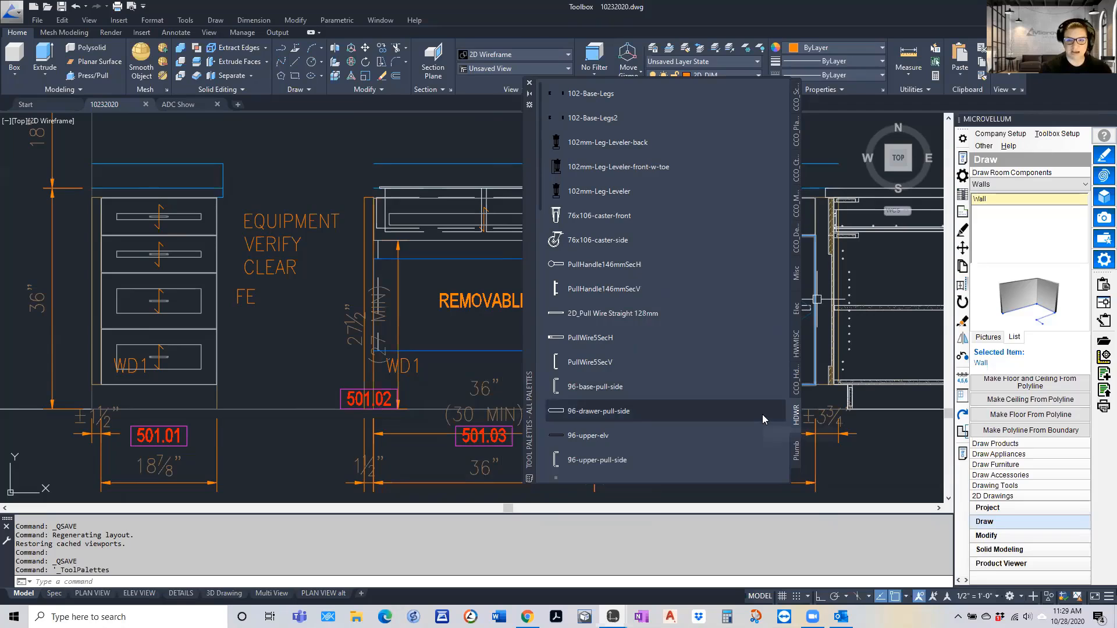
pyautogui.click(616, 191)
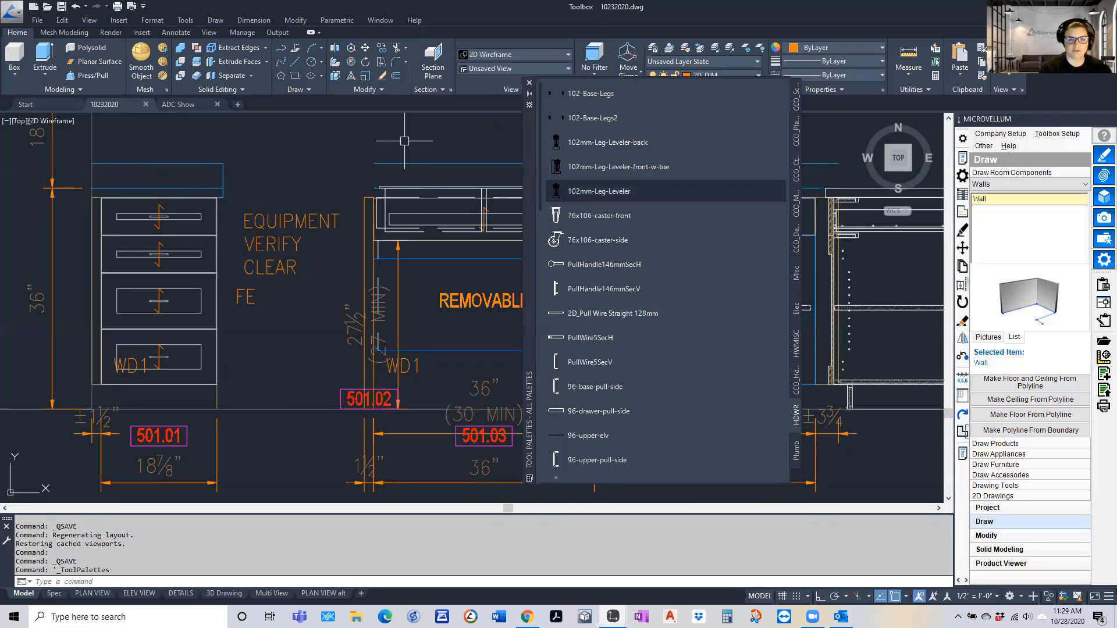
# Copy the "EQUIPMENT VERIFY CLEAR" block from the elevation, paste it into the HDWR tool palette and pick the pasted new block tool
pyautogui.click(275, 244)
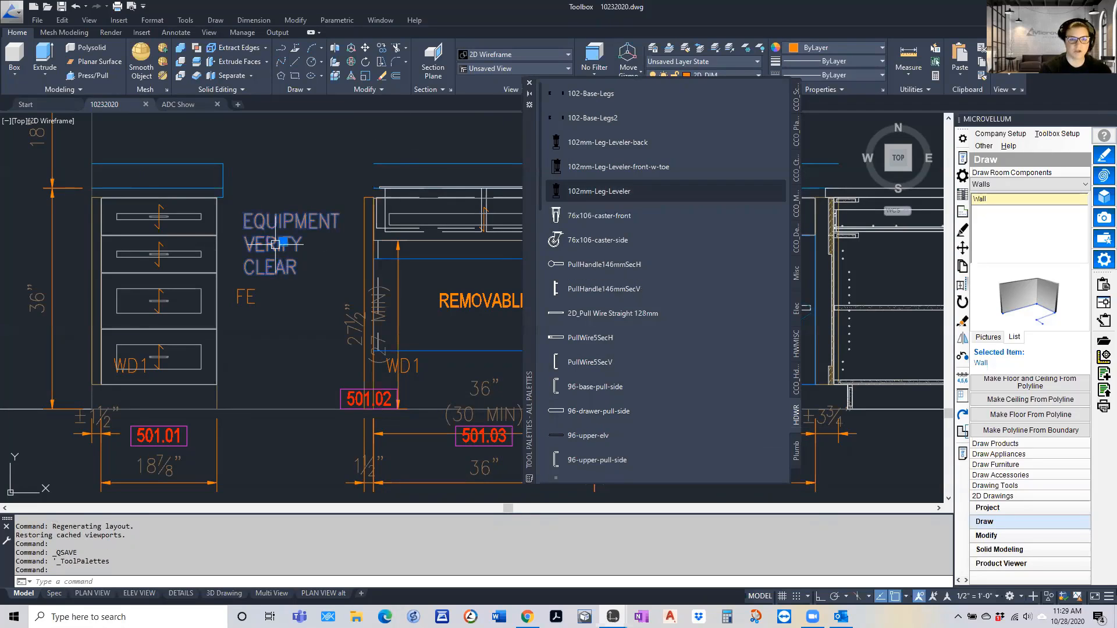
pyautogui.rightClick(276, 243)
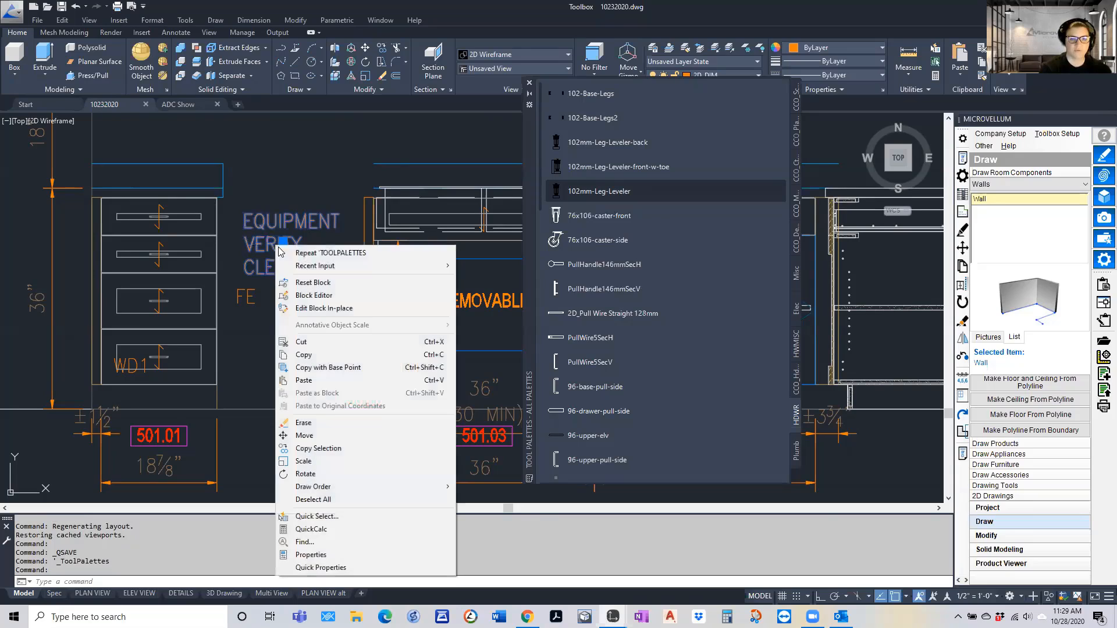
pyautogui.click(317, 357)
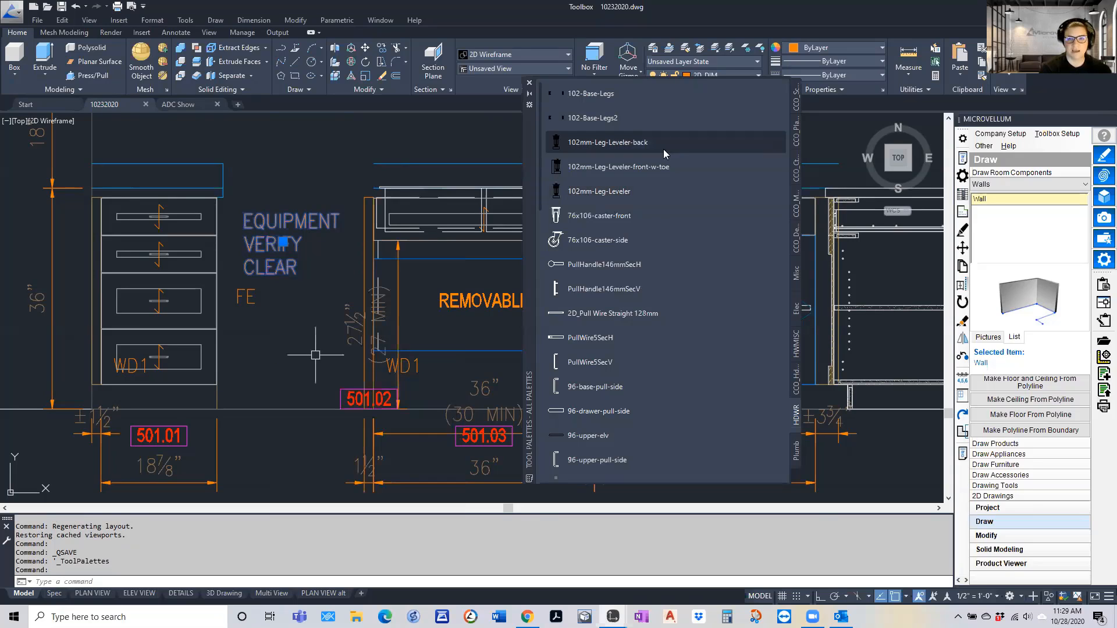
pyautogui.rightClick(671, 114)
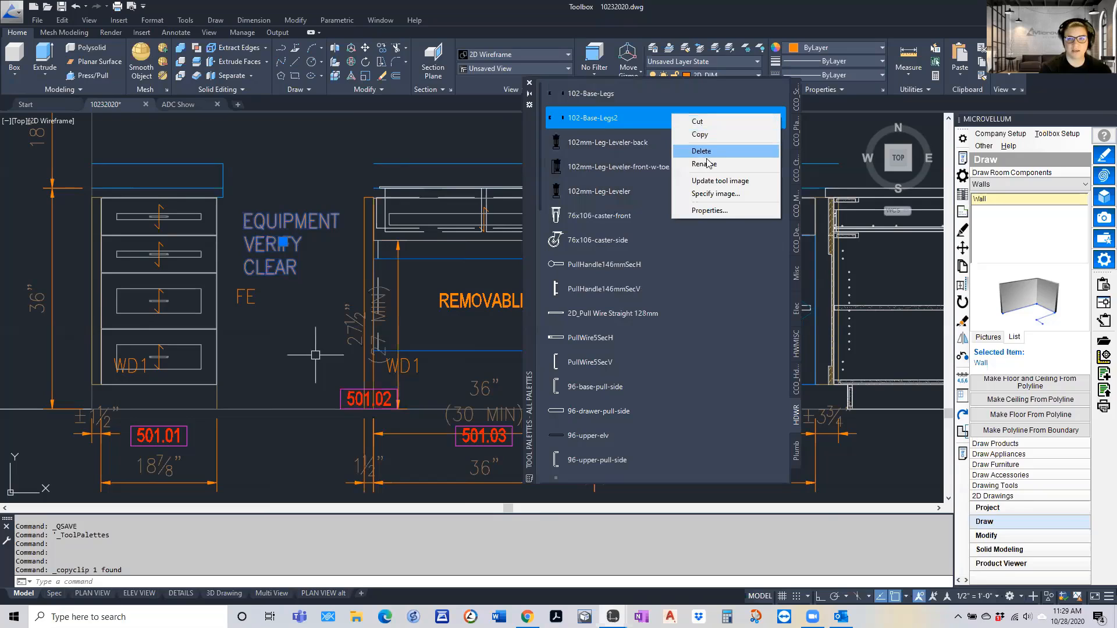
pyautogui.click(714, 242)
pyautogui.rightClick(735, 311)
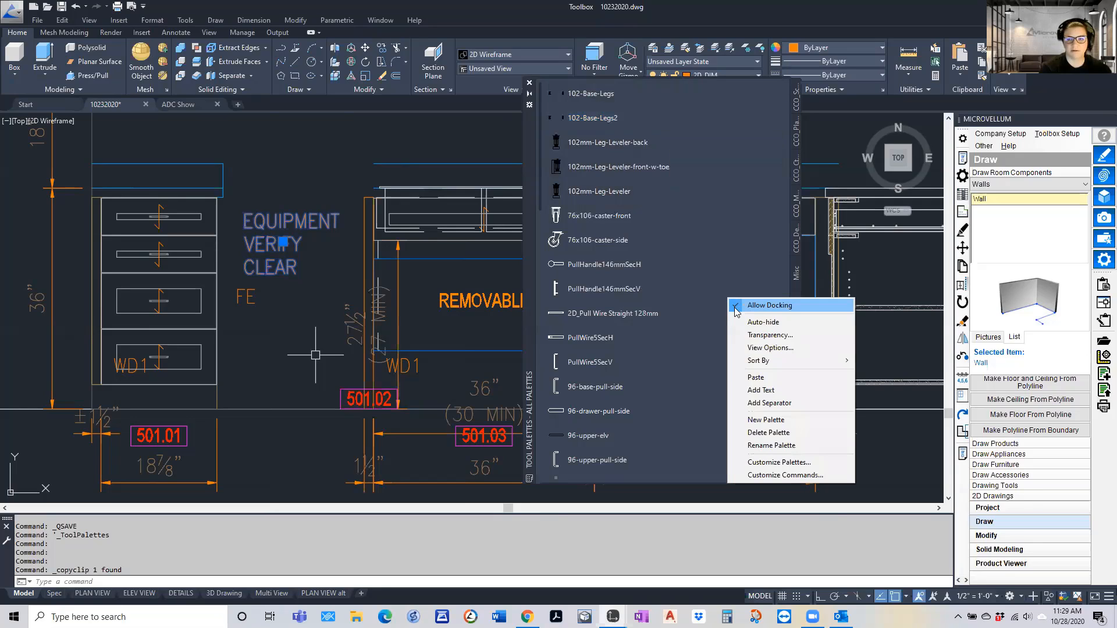
pyautogui.click(759, 378)
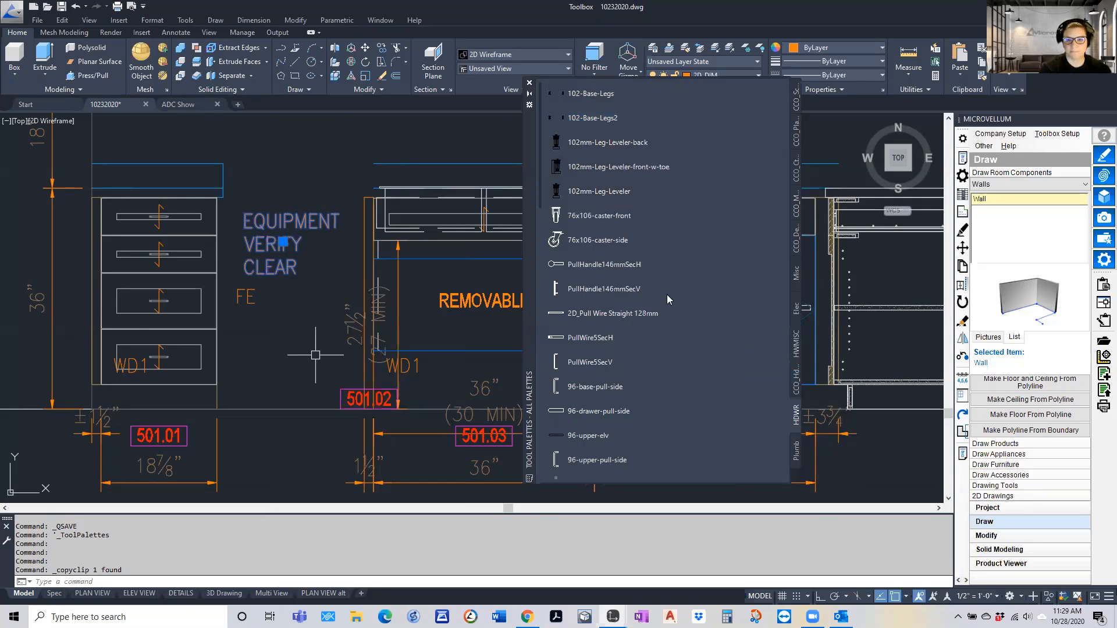
pyautogui.scroll(-10, 665, 294)
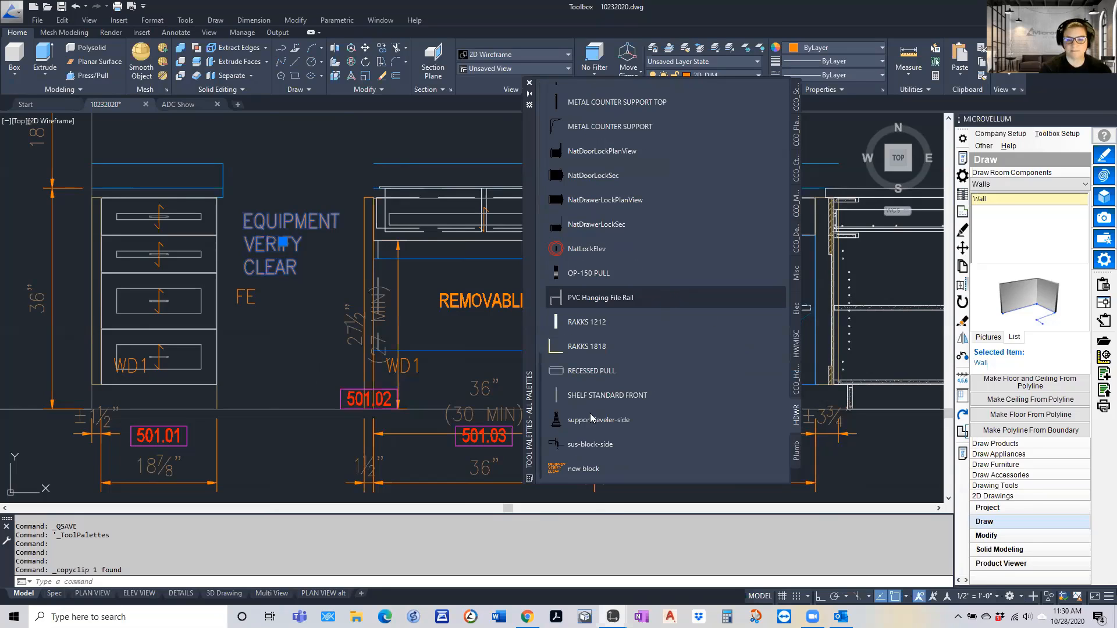
pyautogui.click(587, 474)
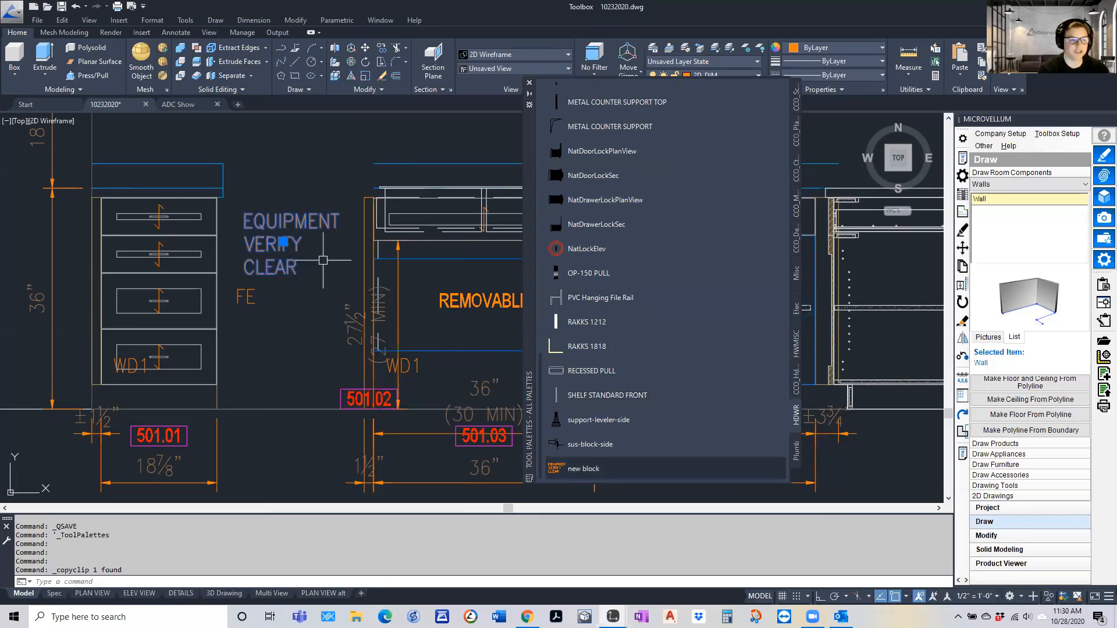
# Insert the new block from the palette in the lower elevation, between the tall cabinet's two FIXED shelves and in the adjacent cabinet's open space
pyautogui.press('Escape')
pyautogui.scroll(-5, 264, 313)
pyautogui.scroll(5, 291, 250)
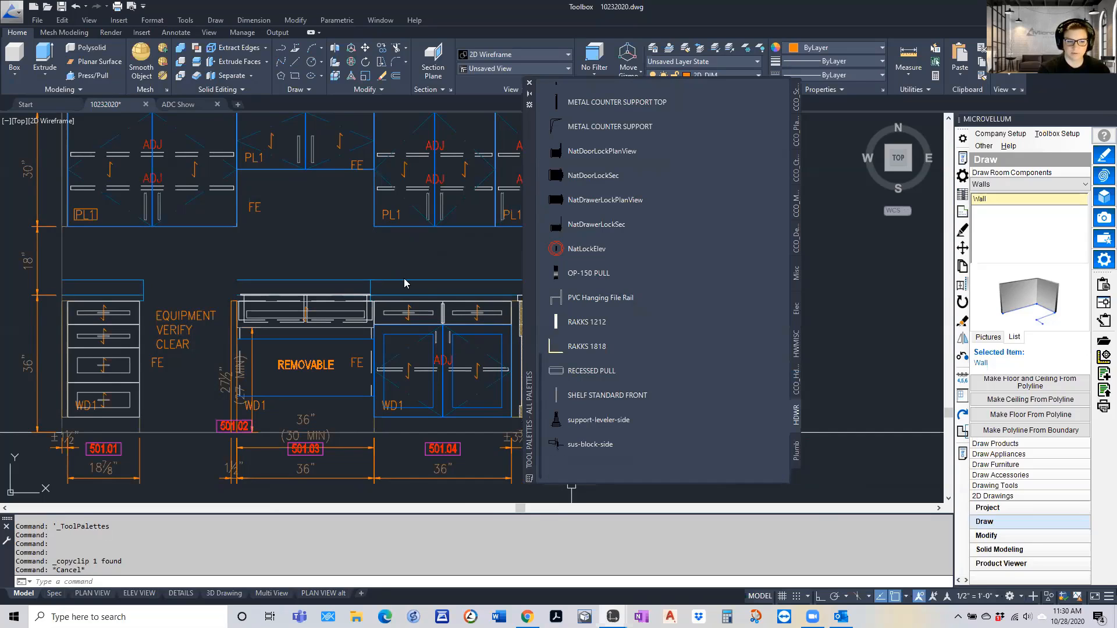
pyautogui.click(583, 469)
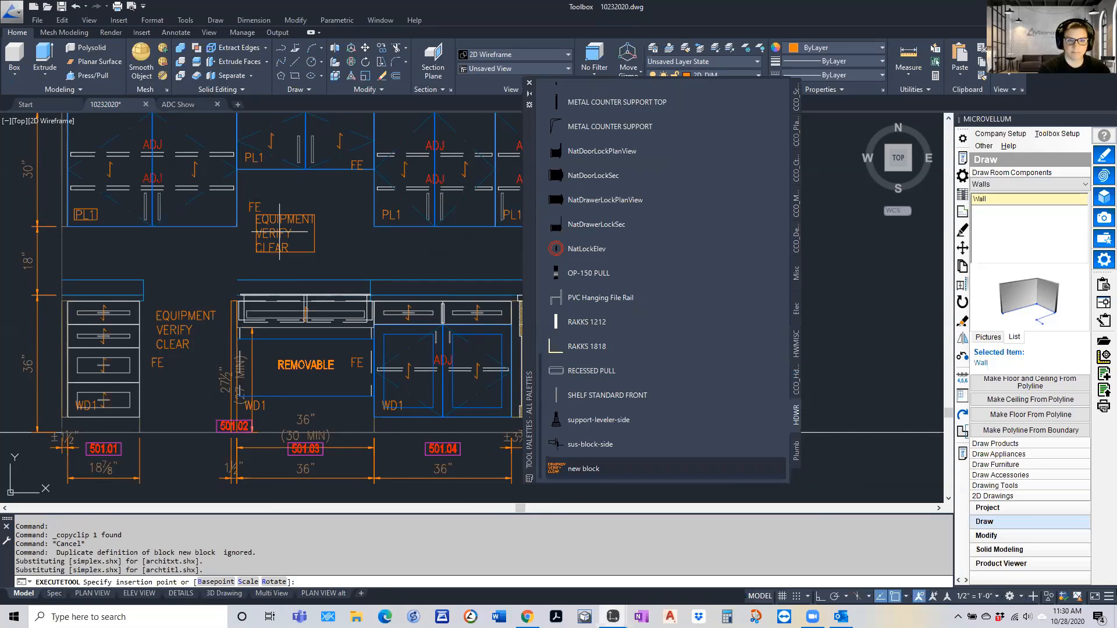
pyautogui.scroll(-7, 193, 219)
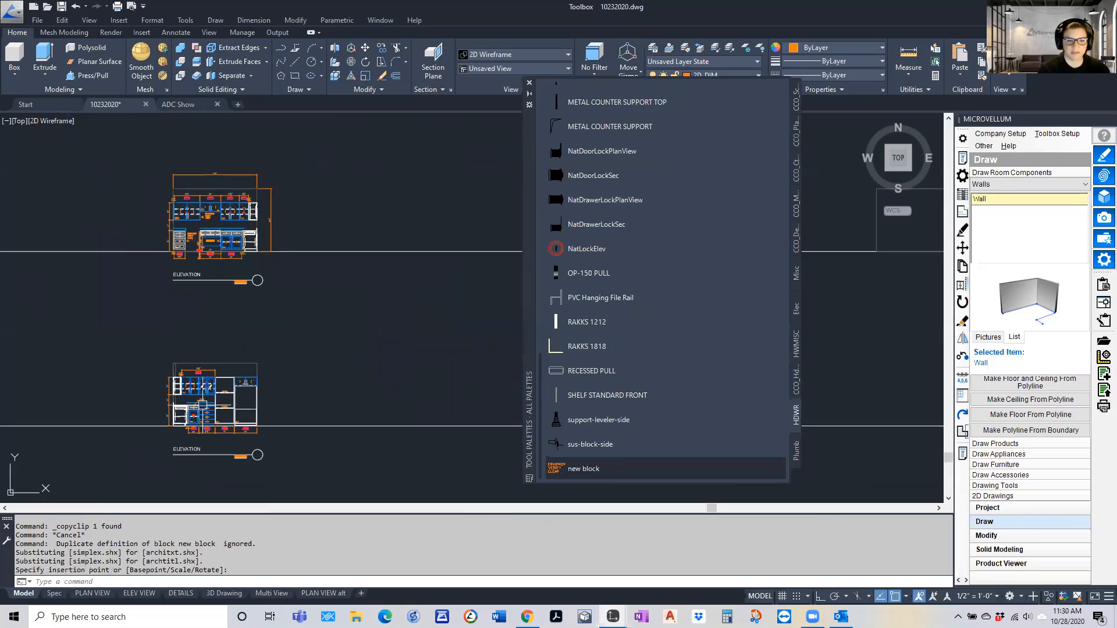
pyautogui.click(209, 410)
pyautogui.scroll(2, 215, 409)
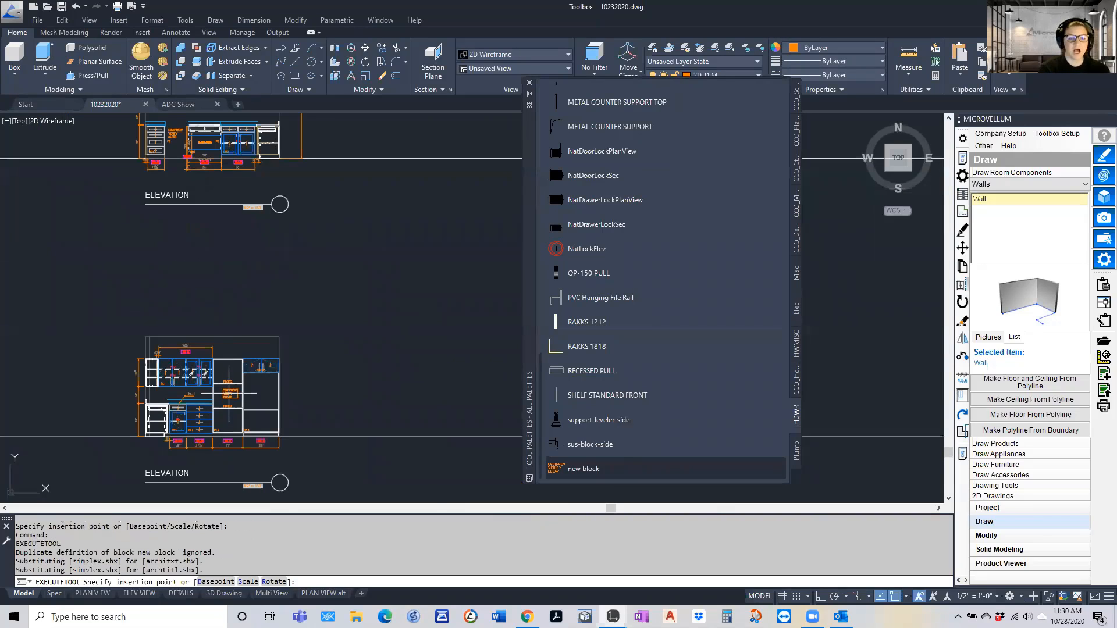
pyautogui.scroll(5, 227, 395)
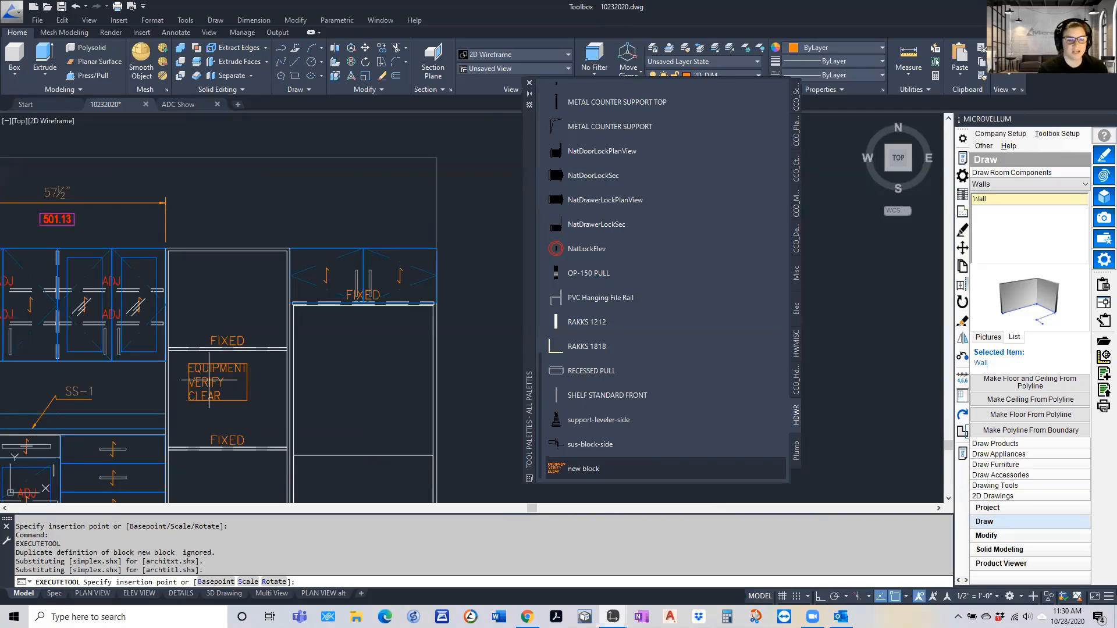
pyautogui.click(218, 397)
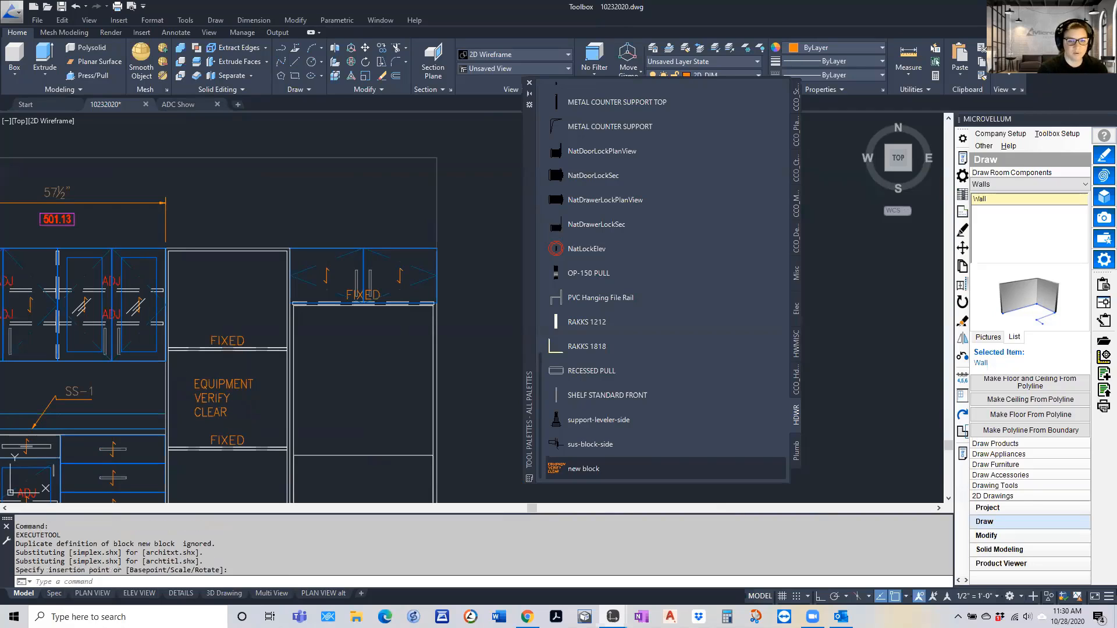
pyautogui.click(583, 469)
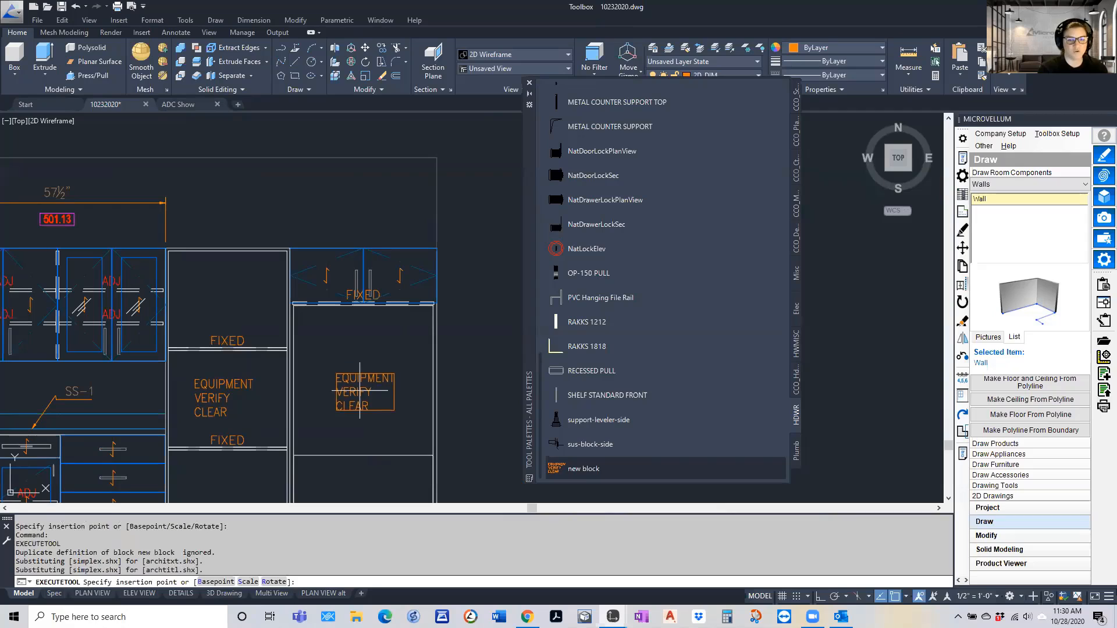
pyautogui.click(360, 390)
pyautogui.scroll(-6, 261, 325)
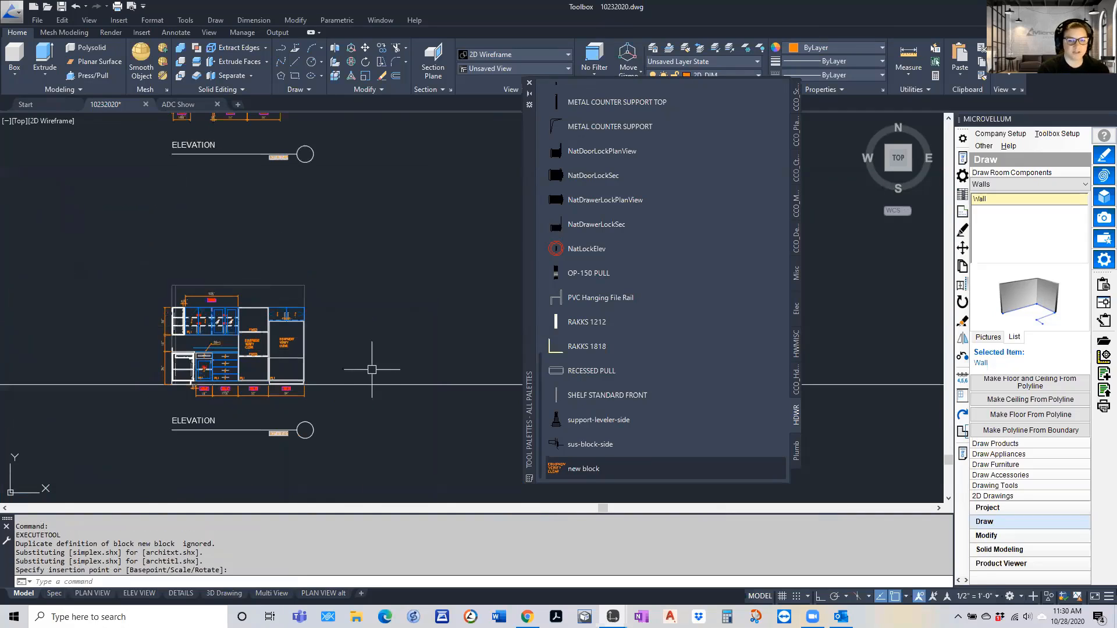
# Explode the equipment note block below the two-door upper compartment and replace its text with "ADFA SD"
pyautogui.scroll(6, 305, 349)
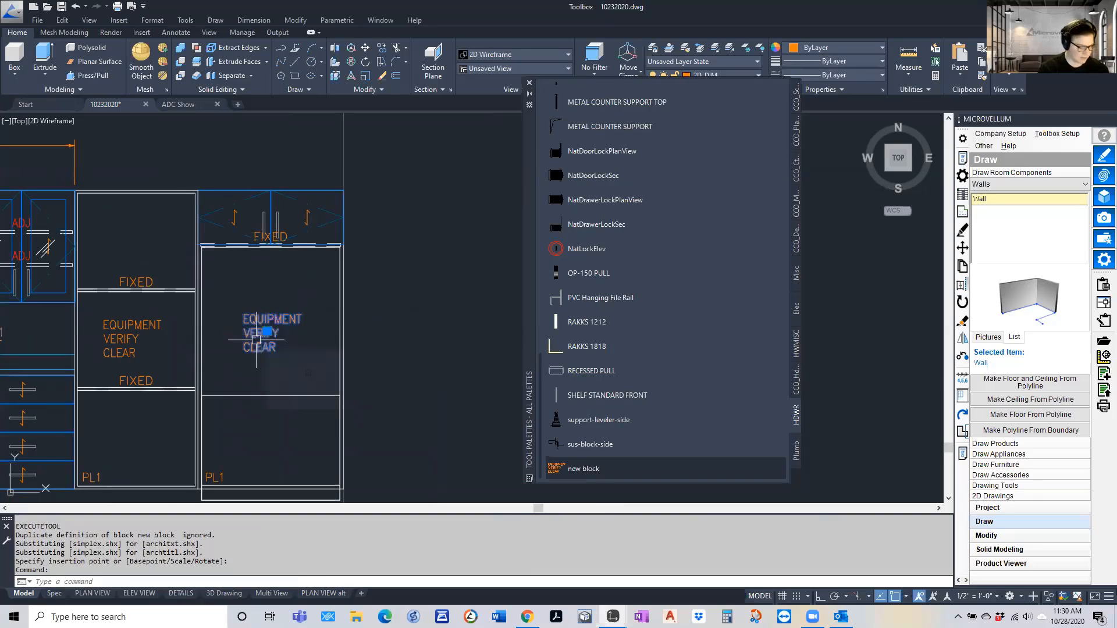
pyautogui.write('x')
pyautogui.press('Return')
pyautogui.doubleClick(260, 339)
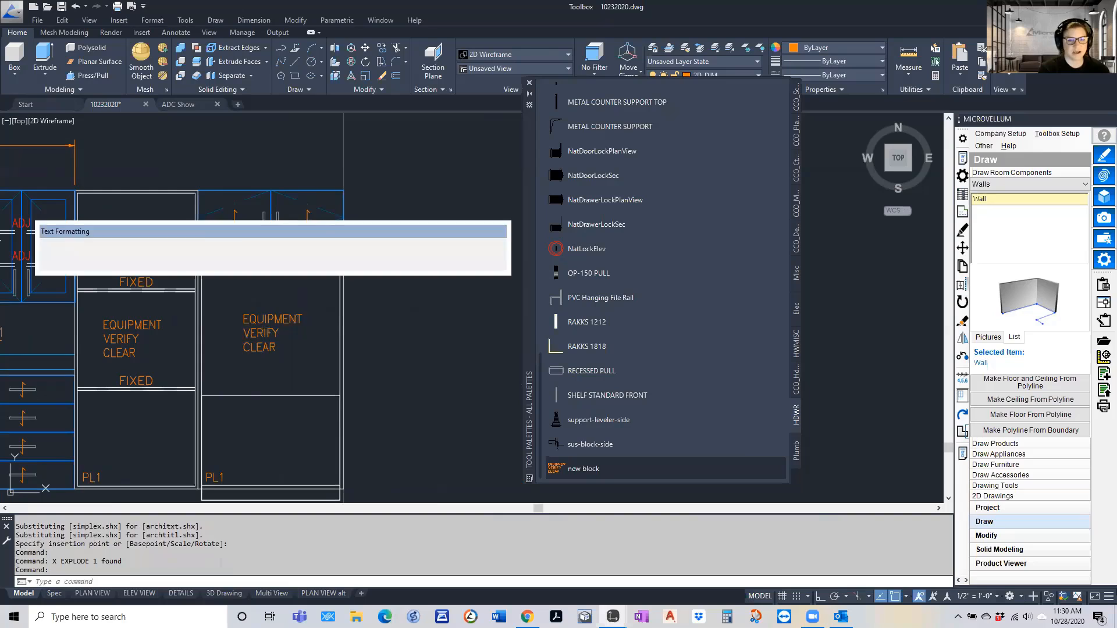
pyautogui.write('ADFA SD')
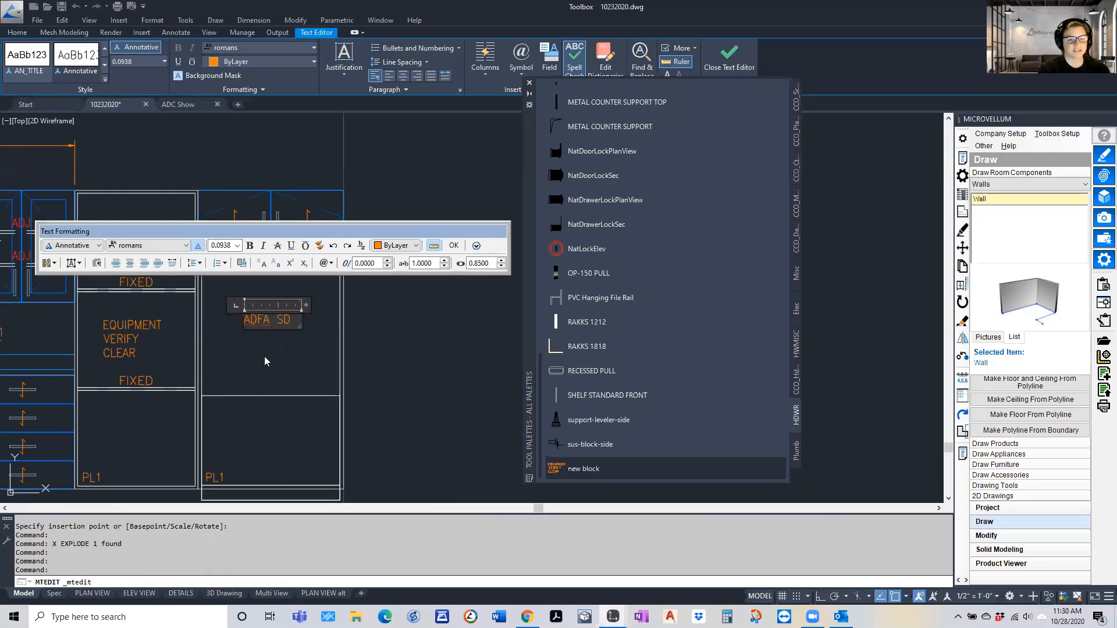
pyautogui.click(266, 357)
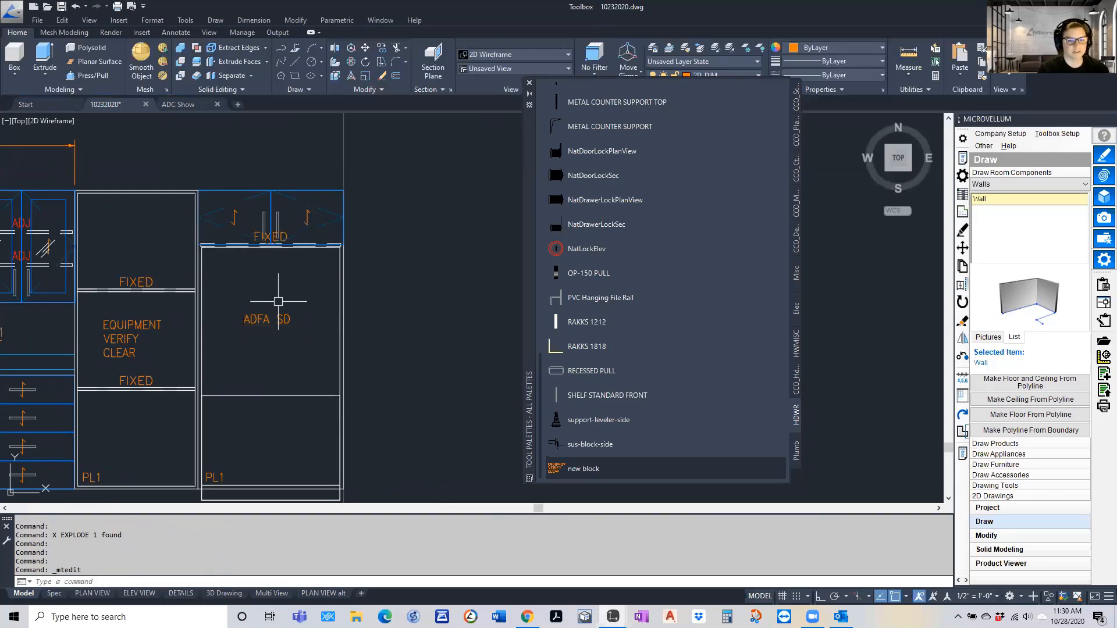
# Clear the command and regenerate the model at the wall cabinet section with the two ADJ shelves
pyautogui.scroll(-10, 280, 298)
pyautogui.scroll(4, 155, 419)
pyautogui.press('Escape')
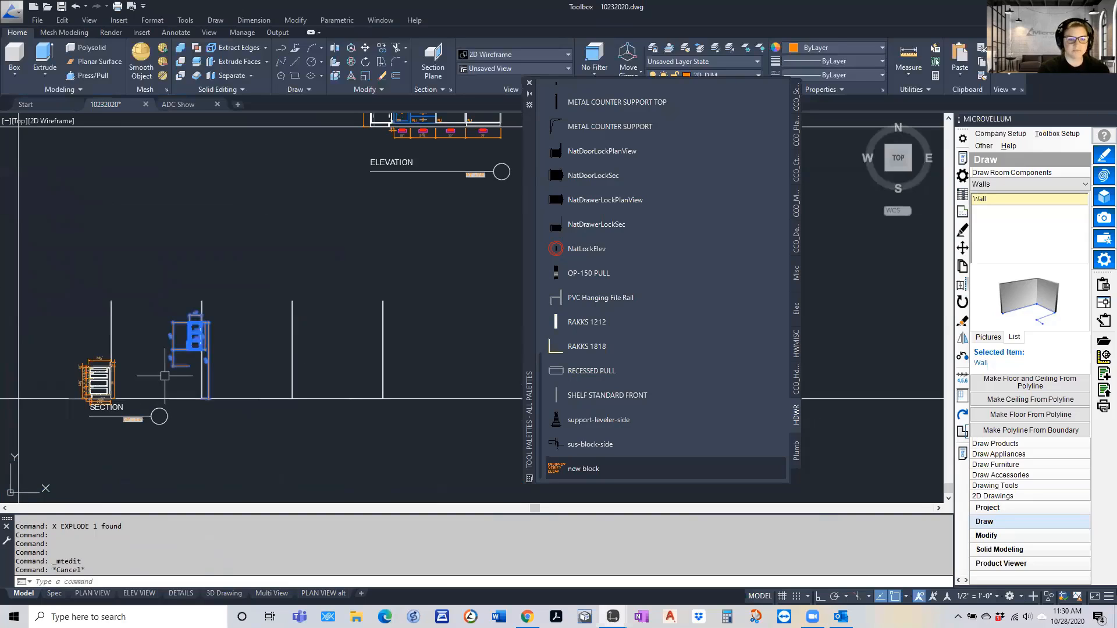
pyautogui.scroll(5, 168, 341)
pyautogui.scroll(2, 309, 332)
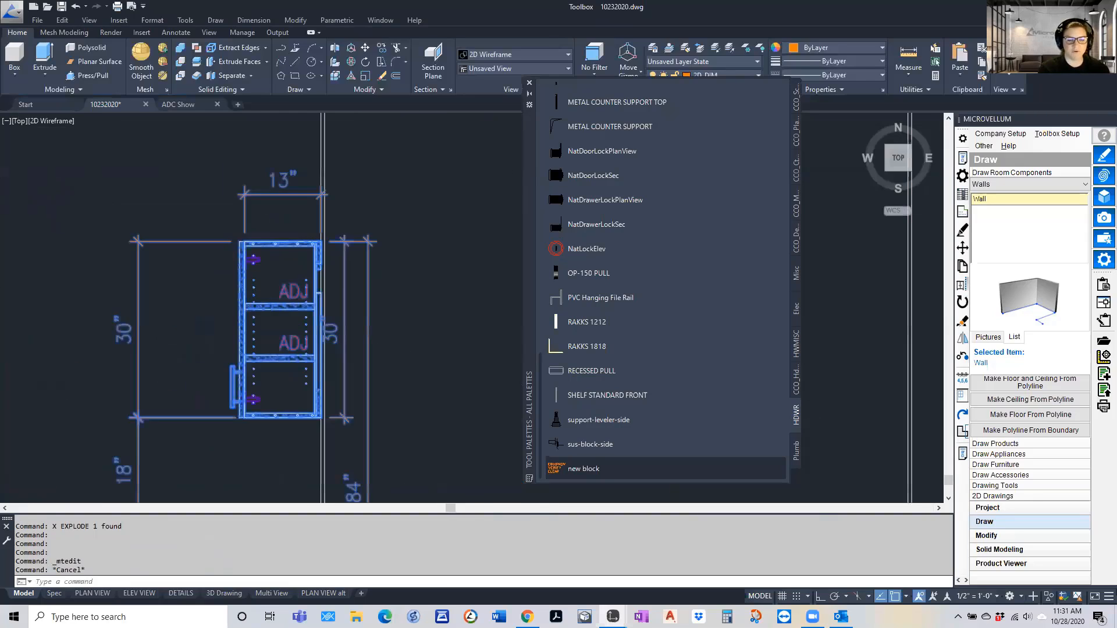
pyautogui.write('RE')
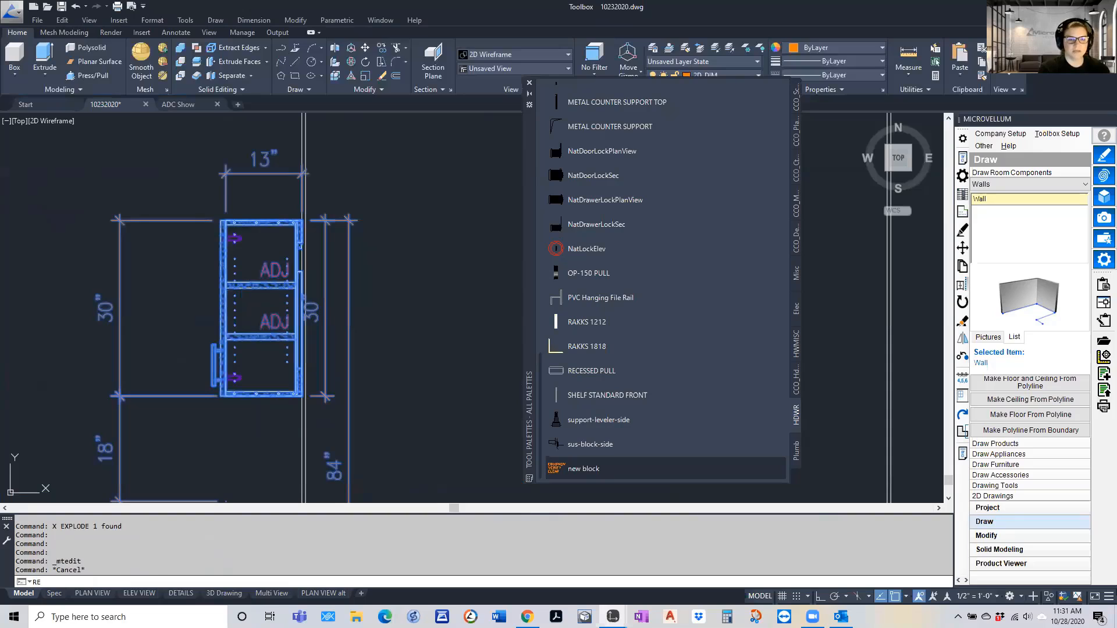
pyautogui.press('Return')
# Erase the two purple hinges inside the wall cabinet section
pyautogui.scroll(2, 241, 294)
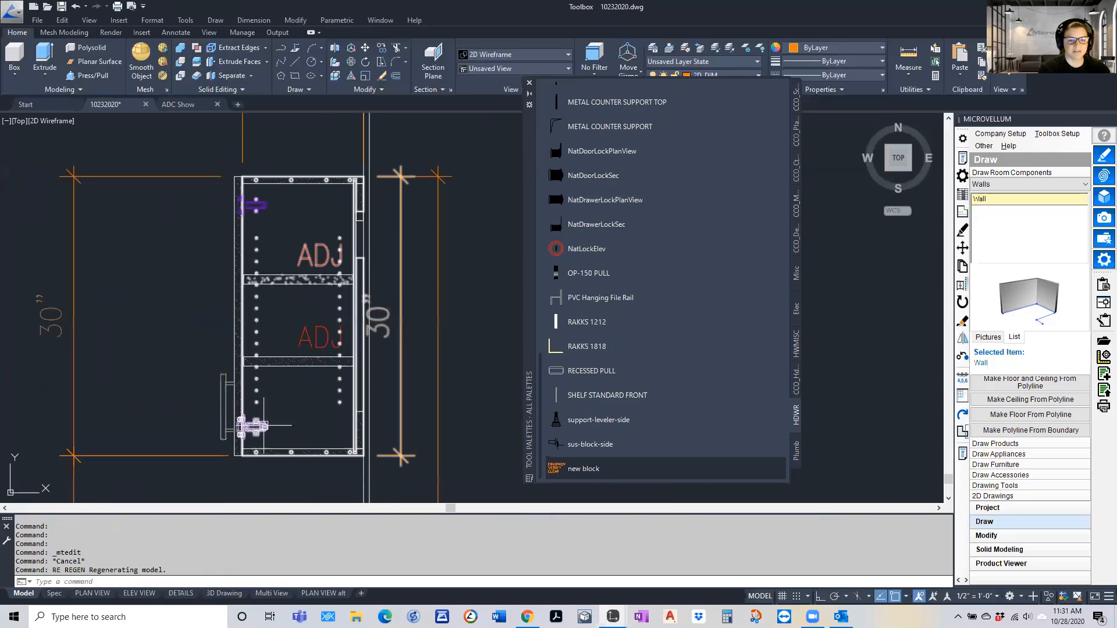
pyautogui.click(256, 426)
pyautogui.click(255, 205)
pyautogui.write('E')
pyautogui.press('Return')
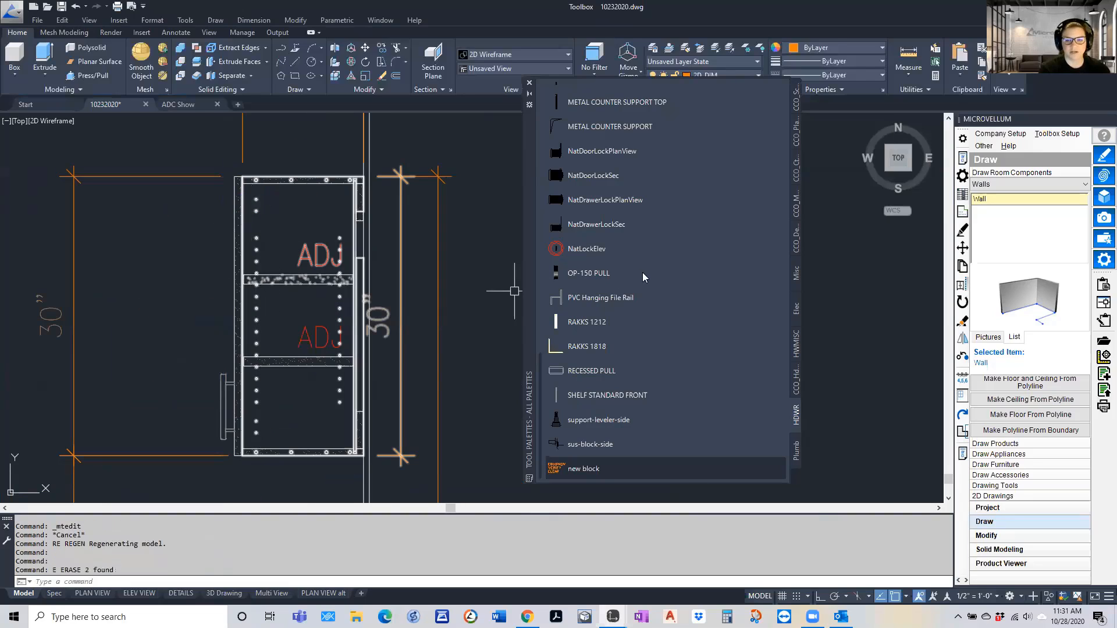
# Insert the grass-110-hinge-side block from the HDWR palette, snapped to the center of the wall cabinet section's upper hinge hole
pyautogui.scroll(10, 605, 364)
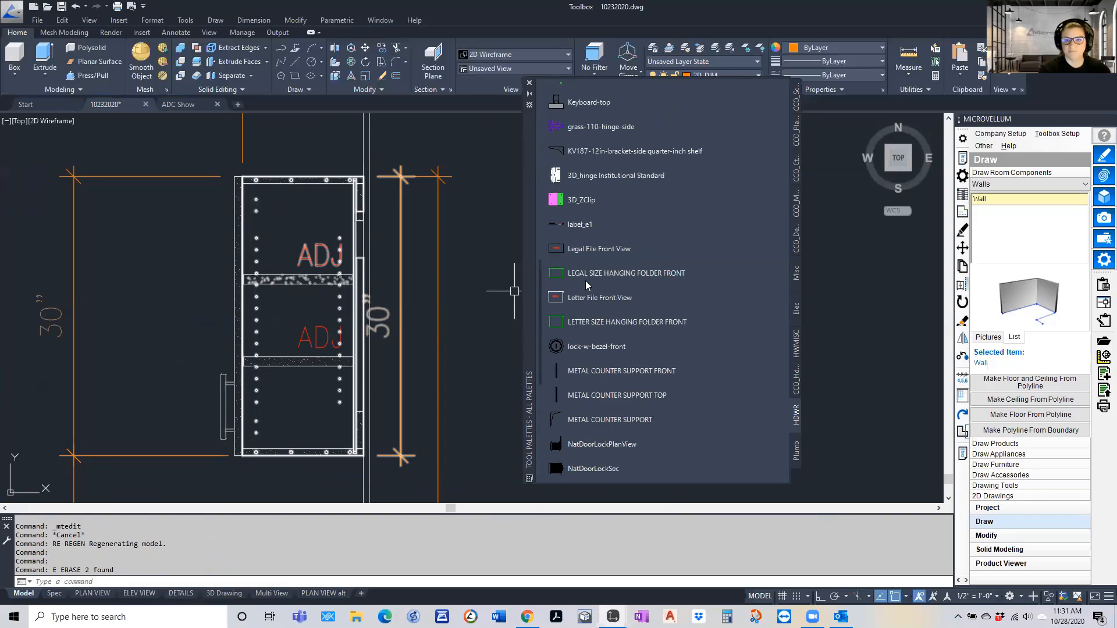
pyautogui.click(601, 273)
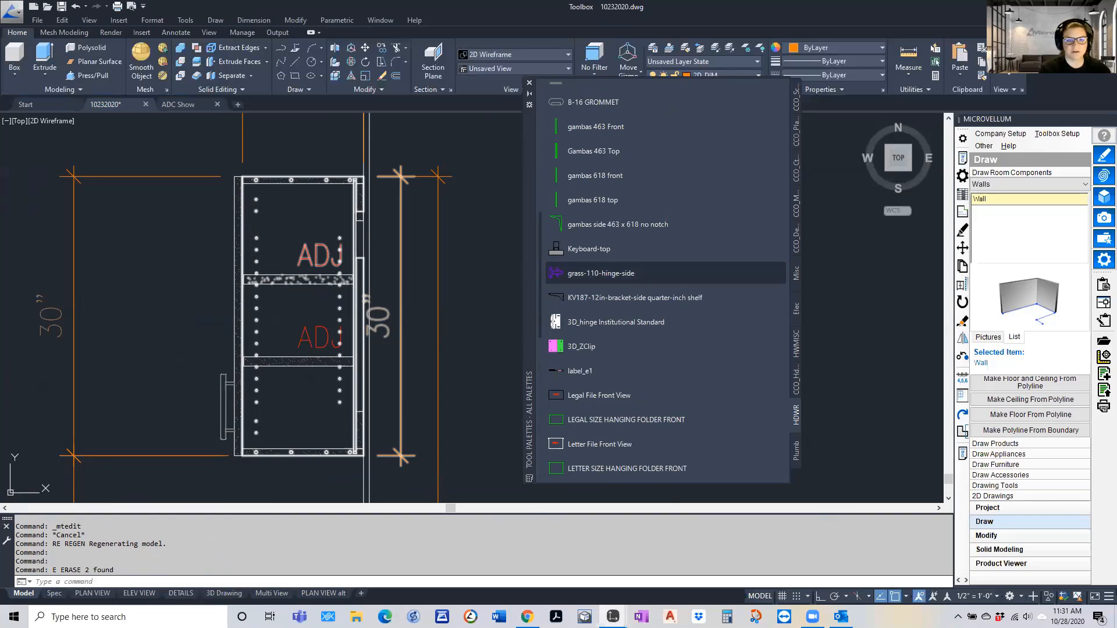
pyautogui.scroll(5, 262, 247)
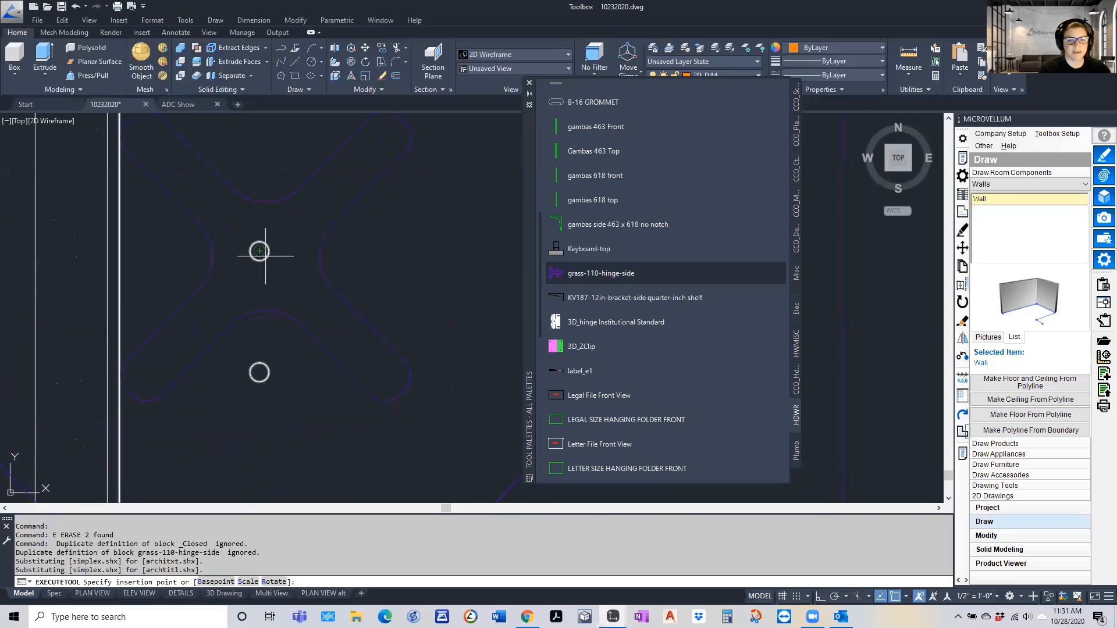
pyautogui.click(259, 251)
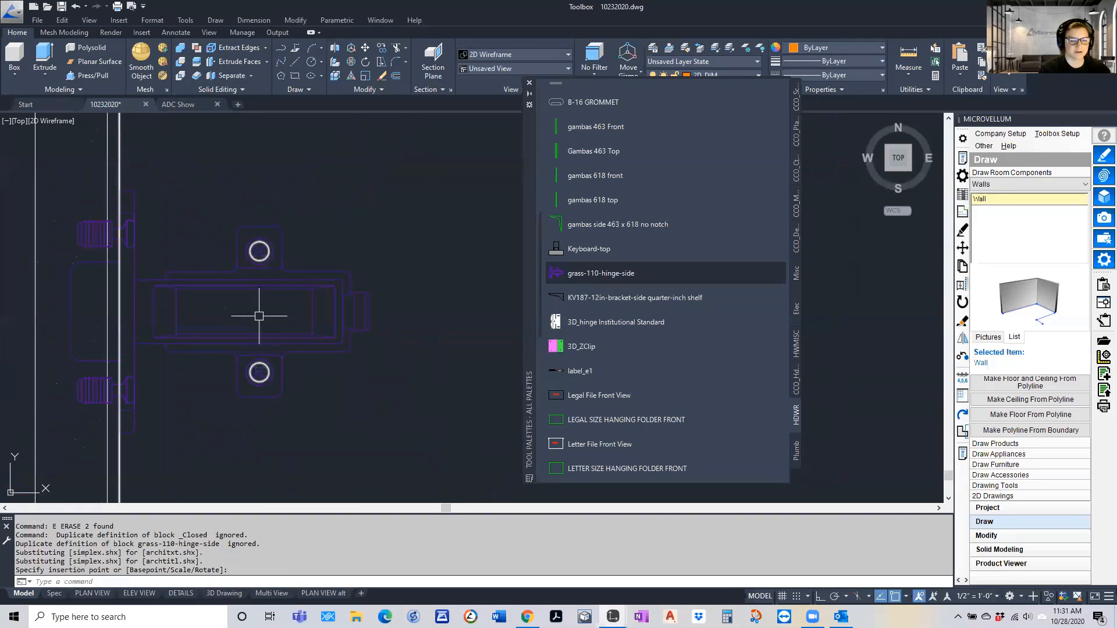
pyautogui.scroll(-5, 261, 297)
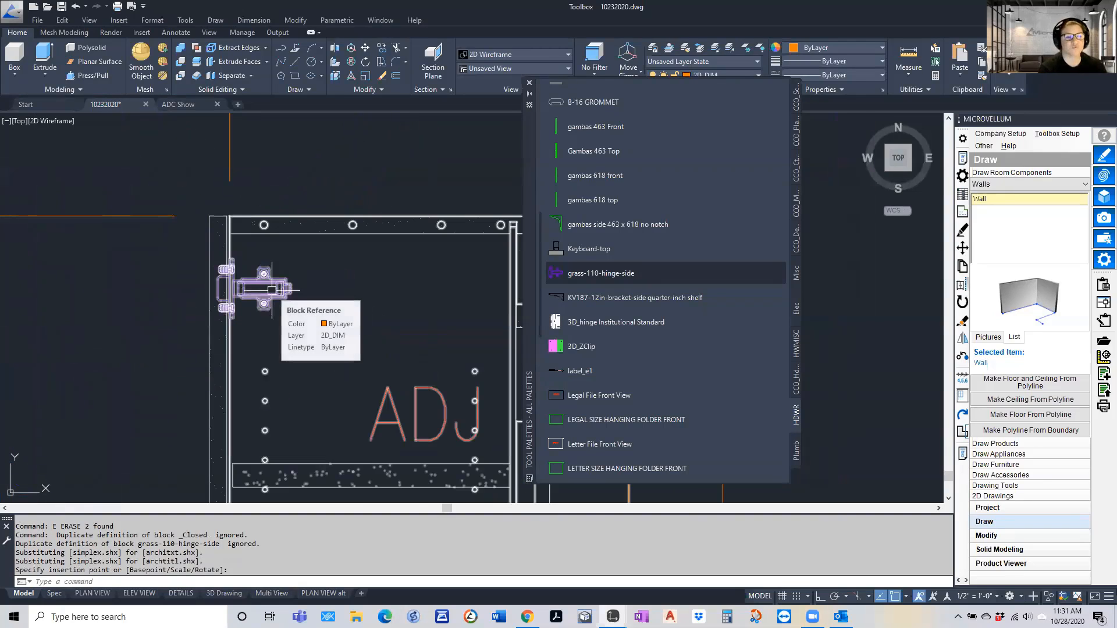
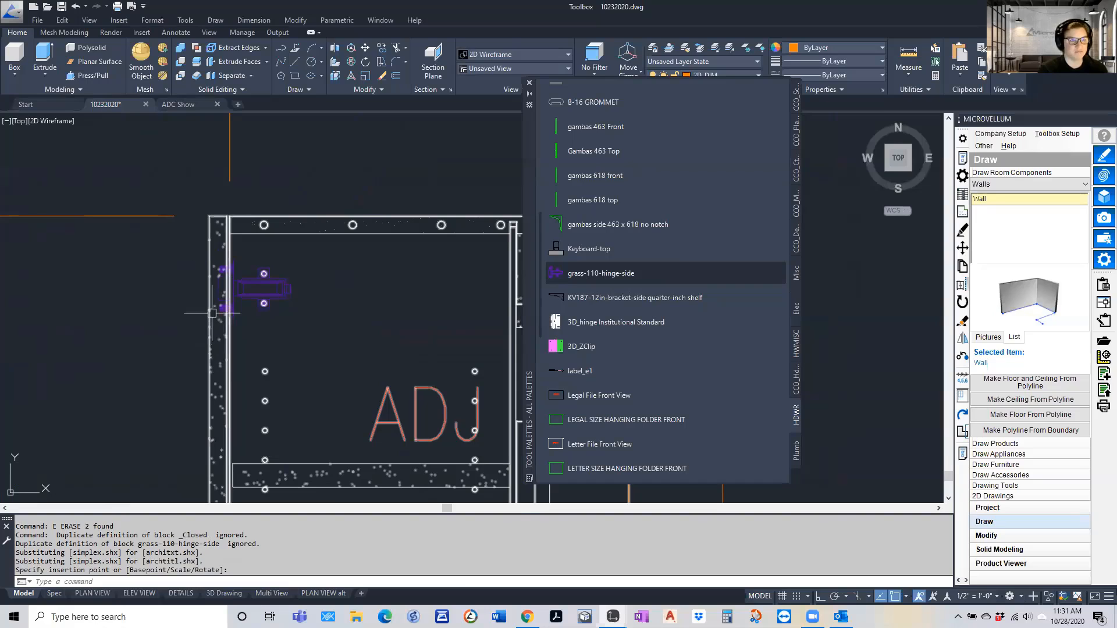
pyautogui.scroll(-5, 215, 263)
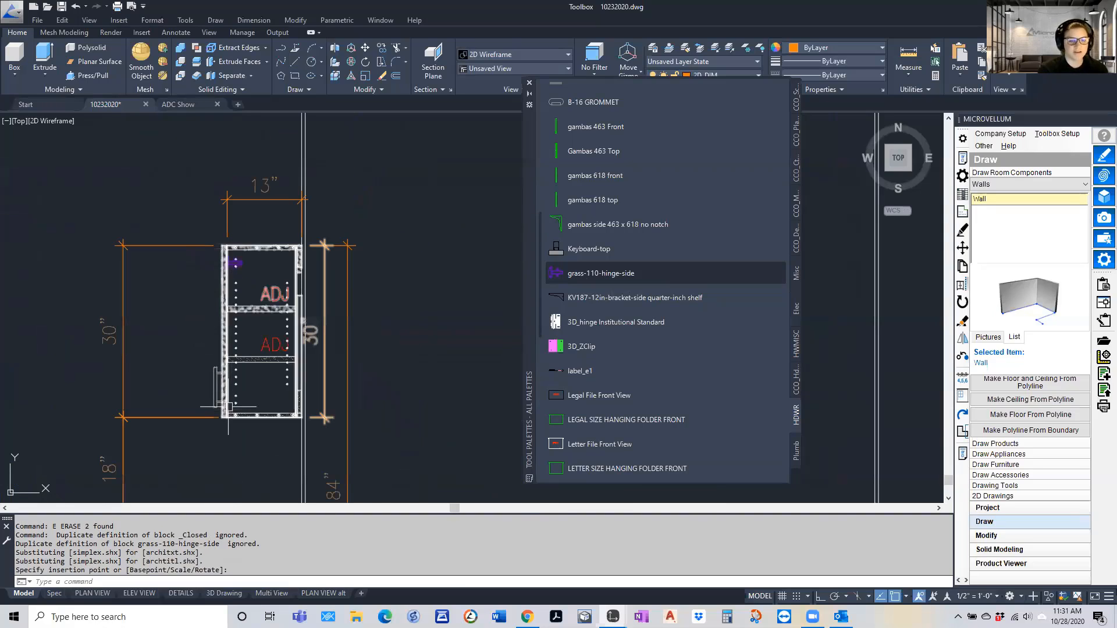
pyautogui.scroll(4, 224, 408)
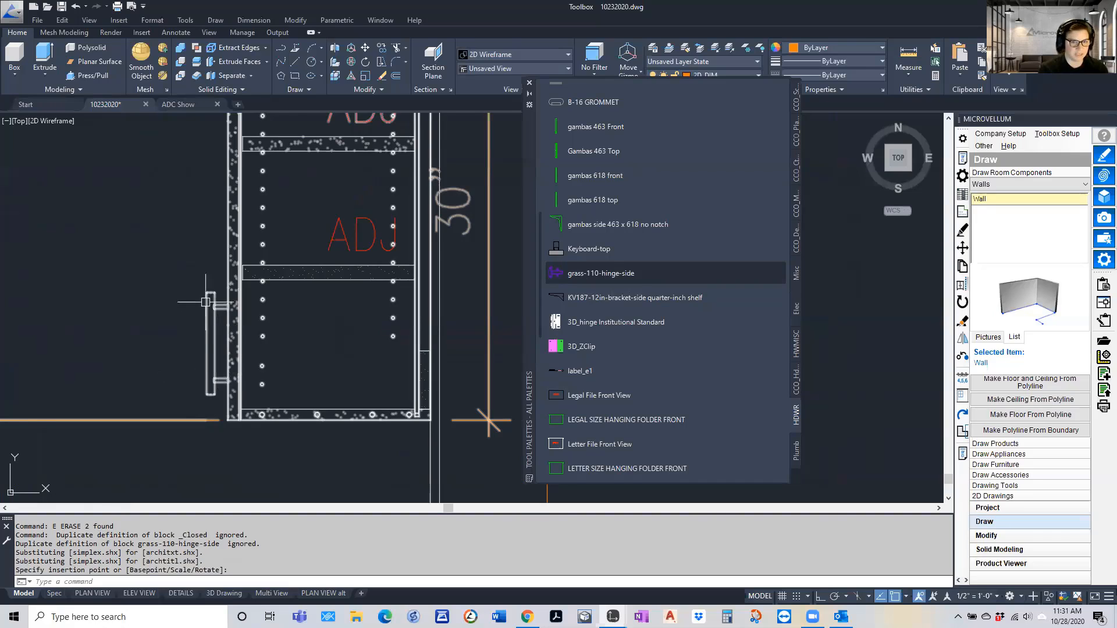
pyautogui.scroll(-5, 246, 318)
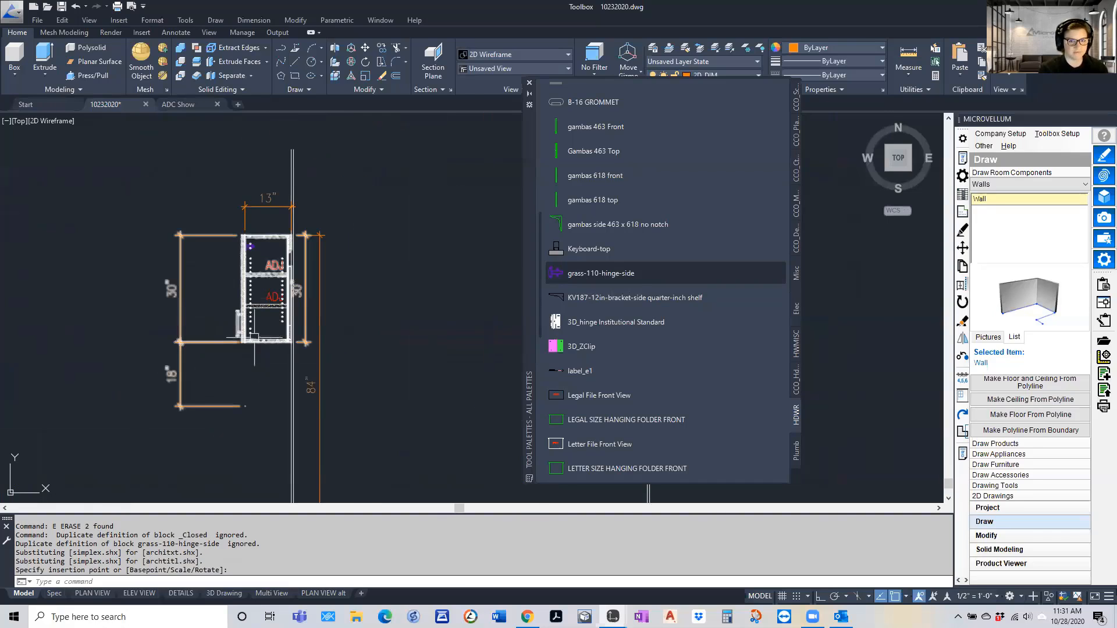
pyautogui.scroll(-2, 308, 289)
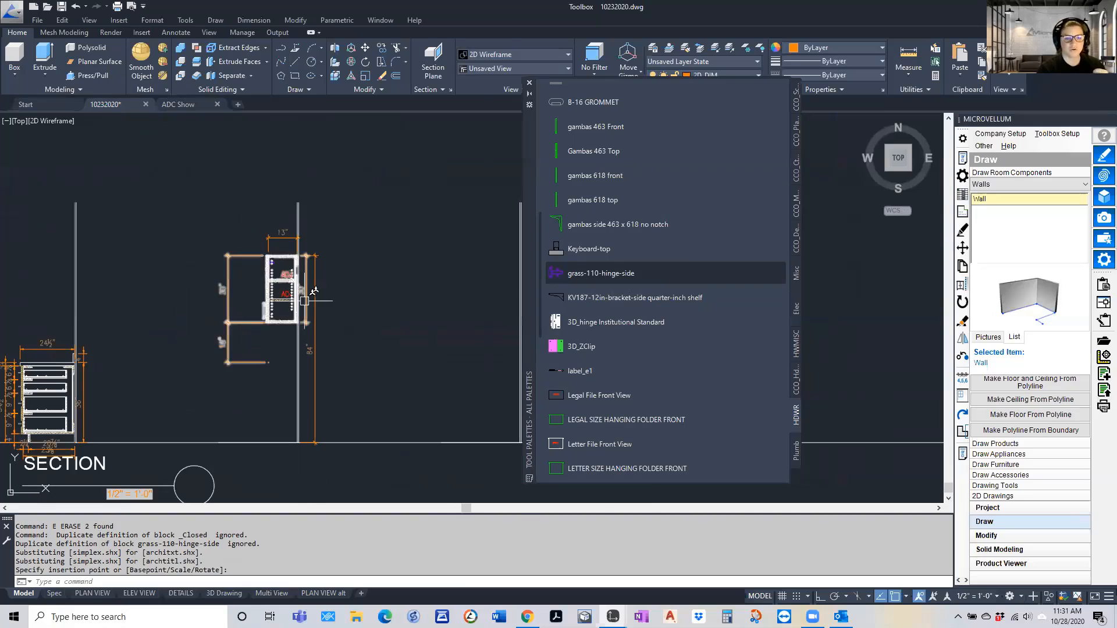
pyautogui.scroll(-2, 350, 339)
pyautogui.scroll(4, 144, 382)
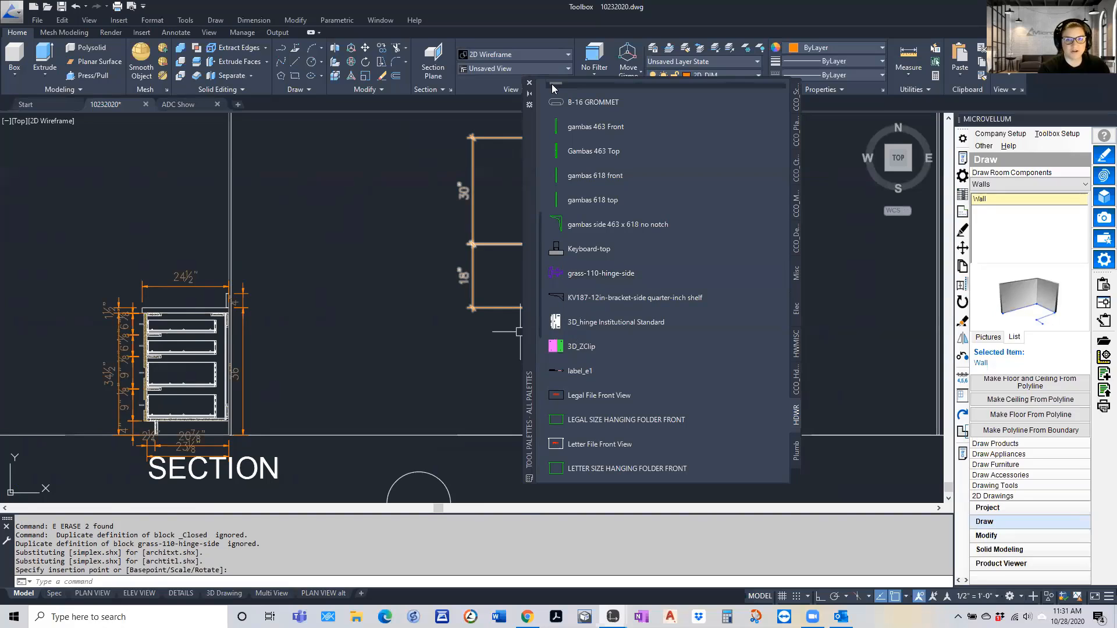
# Move the HDWR tool palette beside the wall cabinet section and open the Moldings folder in the factory data's Graphics folder
pyautogui.scroll(10, 583, 164)
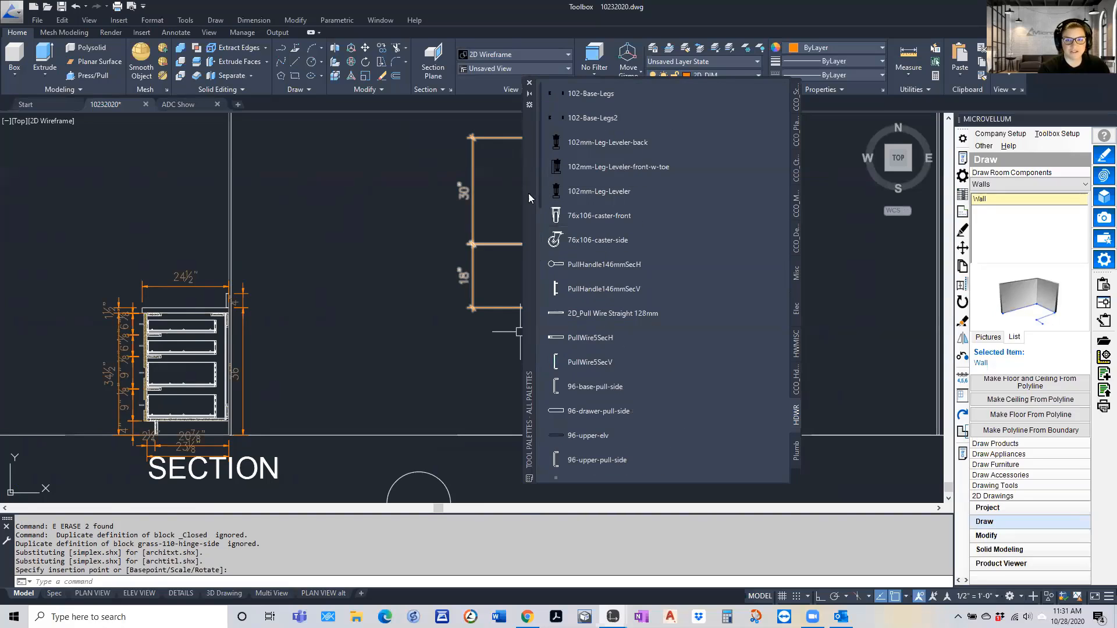
pyautogui.moveTo(487, 221); pyautogui.dragTo(292, 249)
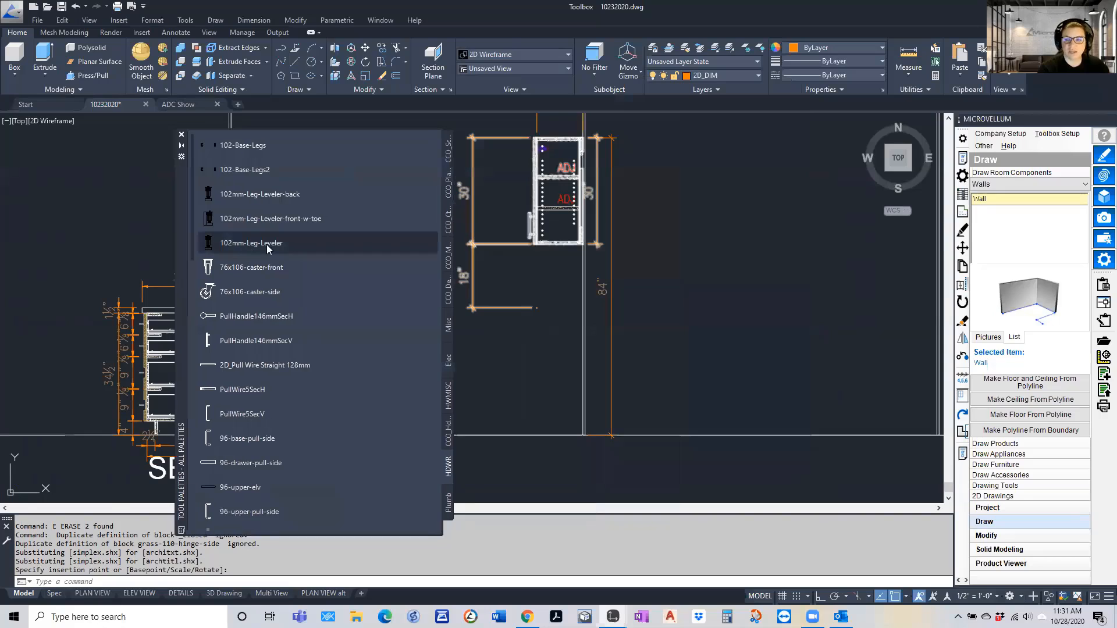
pyautogui.click(1018, 148)
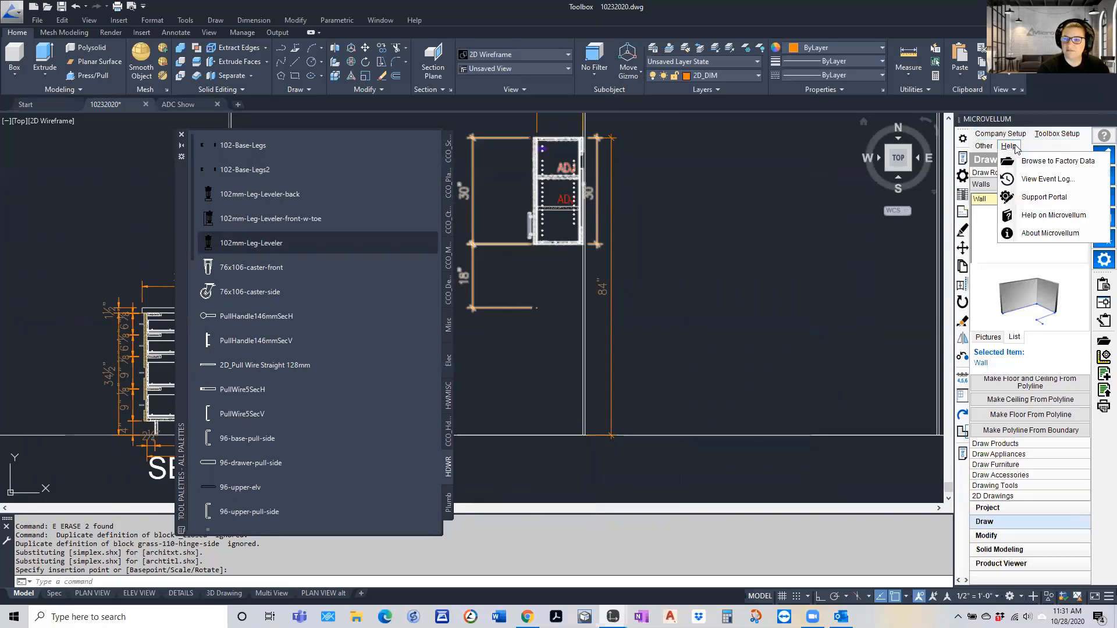
pyautogui.click(1033, 156)
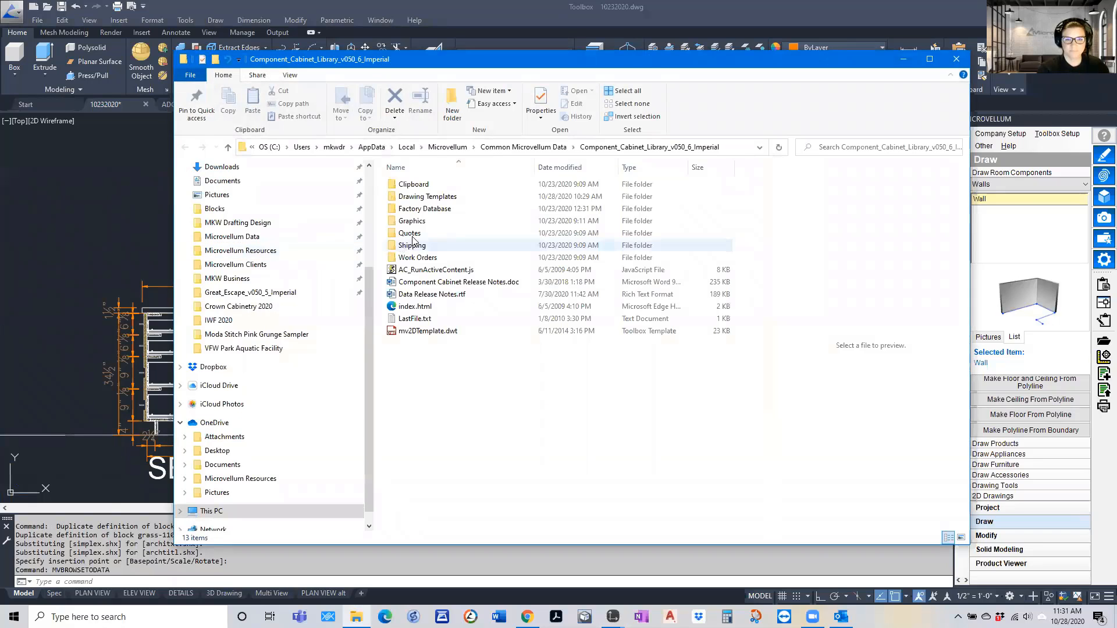
pyautogui.click(413, 221)
pyautogui.doubleClick(413, 221)
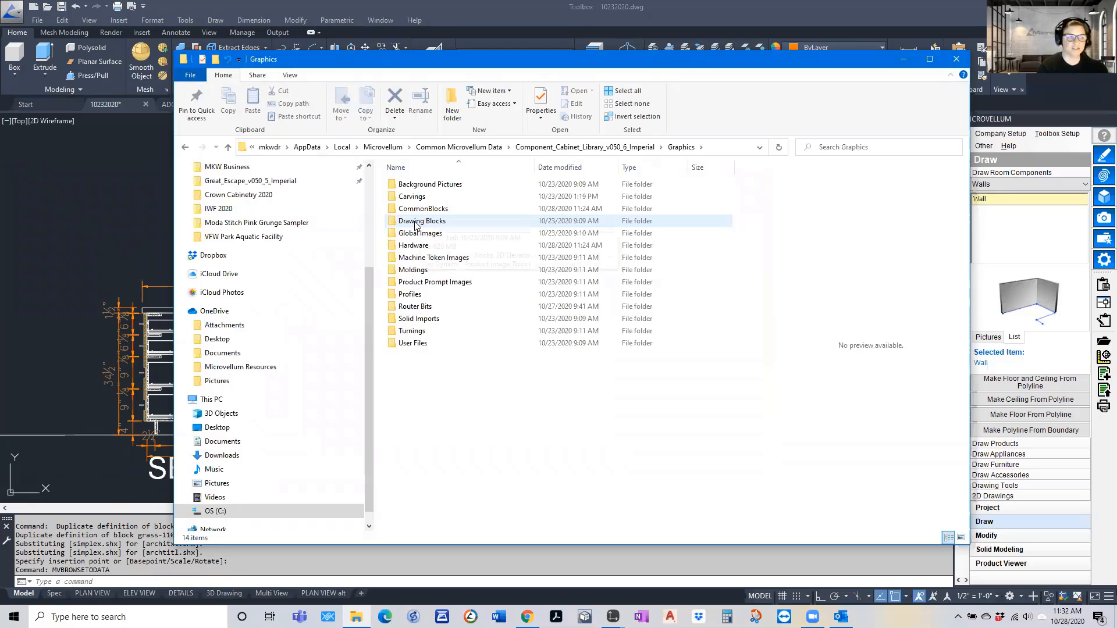
pyautogui.doubleClick(413, 270)
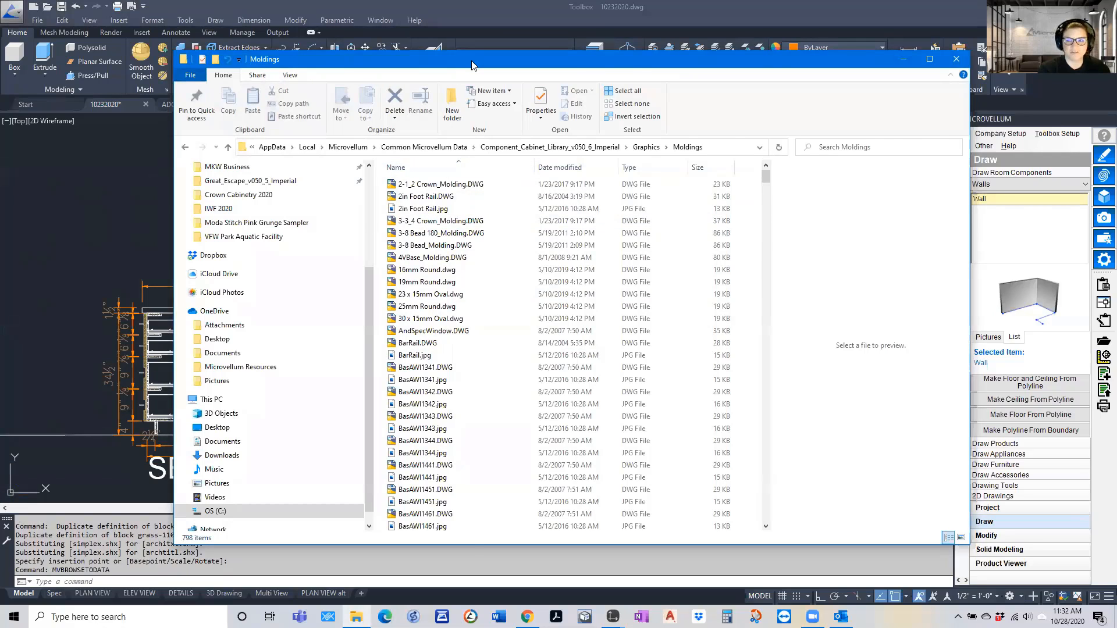
# Add 2-1_2 Crown_Molding.DWG from the Moldings folder to the HDWR palette after 102-Base-Legs and close the folder window
pyautogui.moveTo(471, 65); pyautogui.dragTo(770, 47)
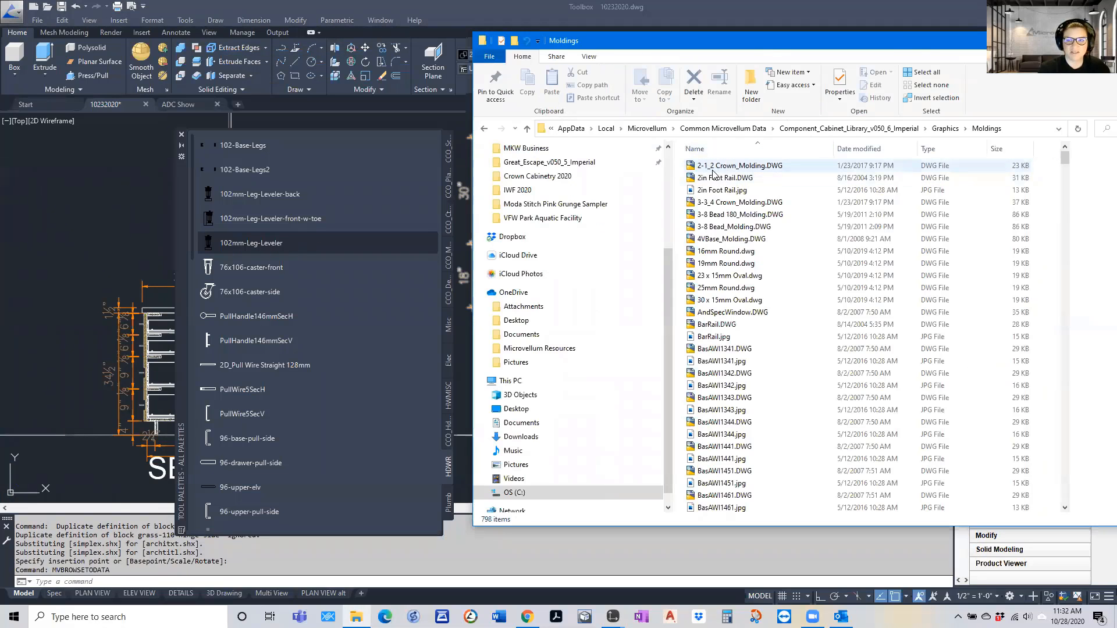
pyautogui.moveTo(714, 172); pyautogui.dragTo(238, 166)
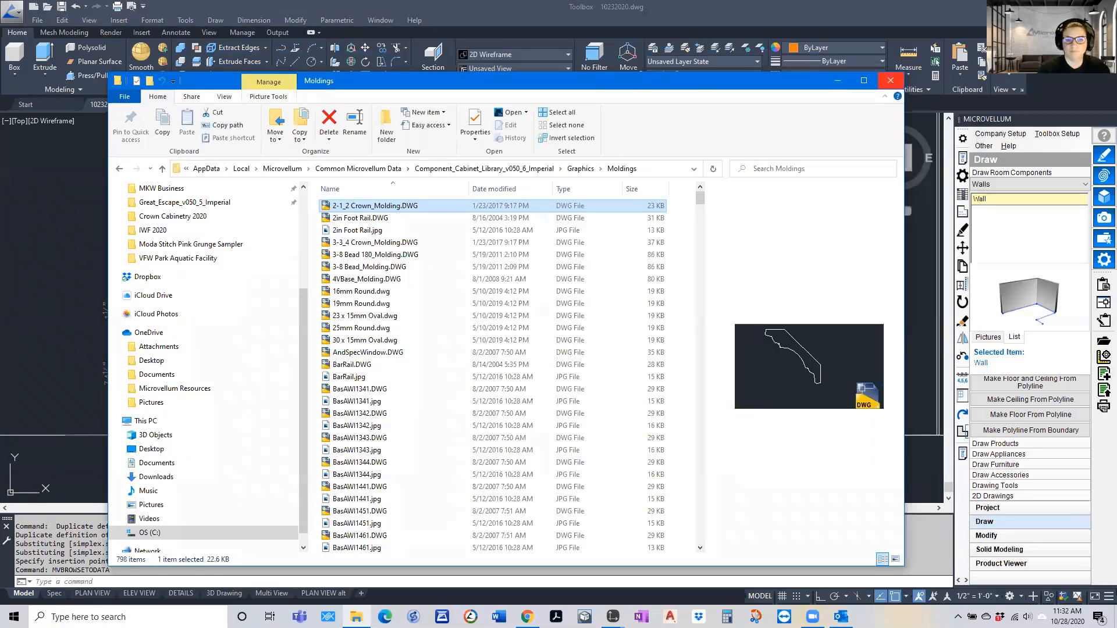
pyautogui.click(890, 81)
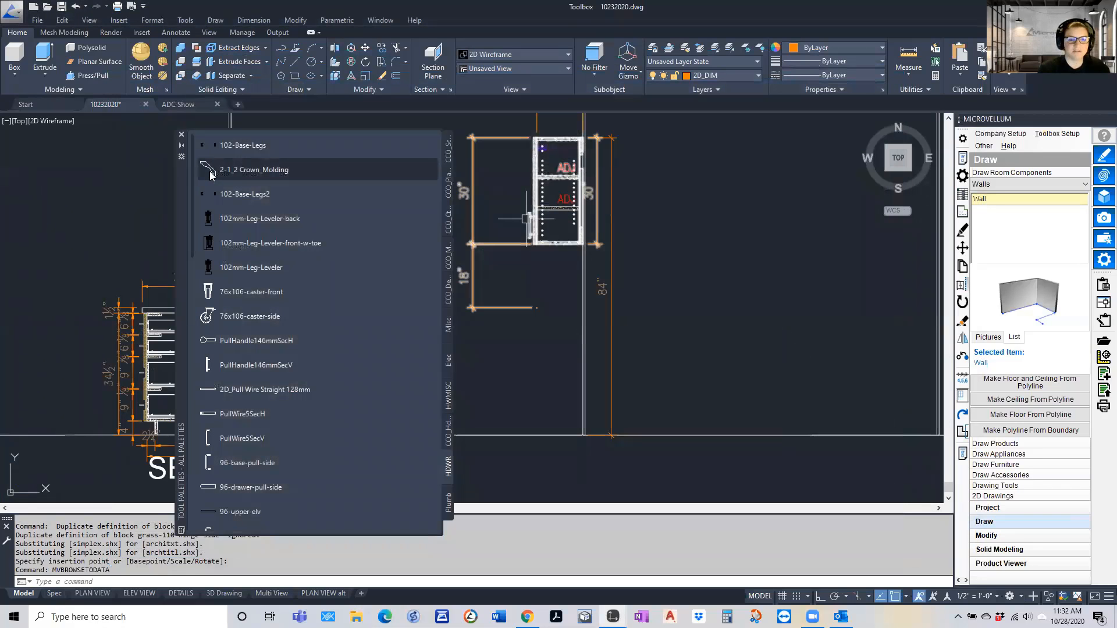
# Insert the 2-1_2 Crown_Molding block from the HDWR palette above and left of the drawer base section, and close the tool palettes
pyautogui.click(210, 174)
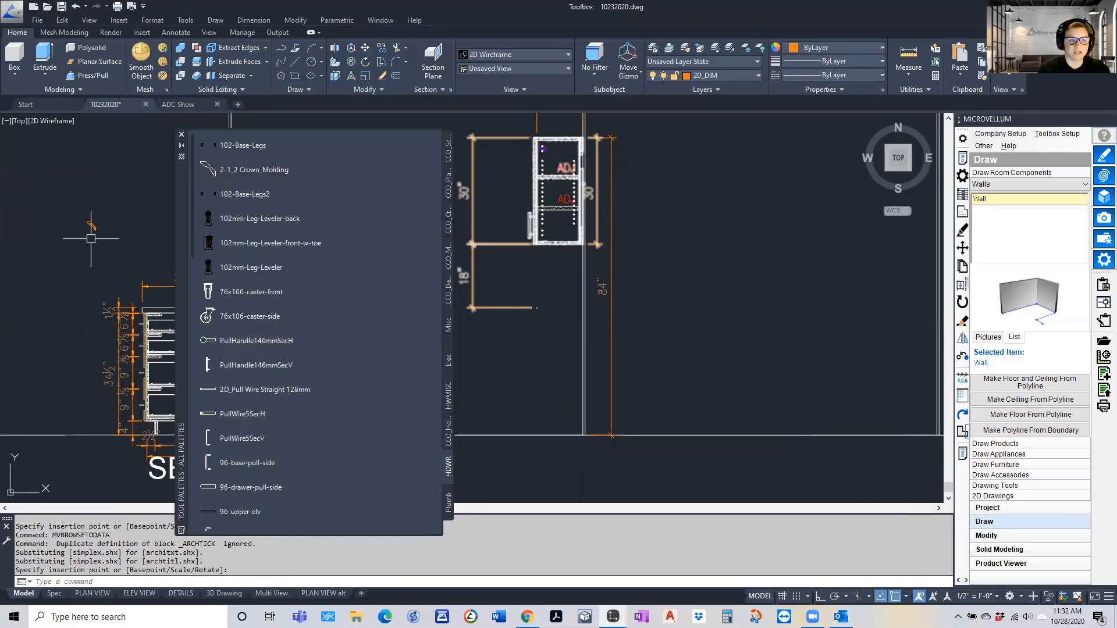
pyautogui.scroll(6, 91, 238)
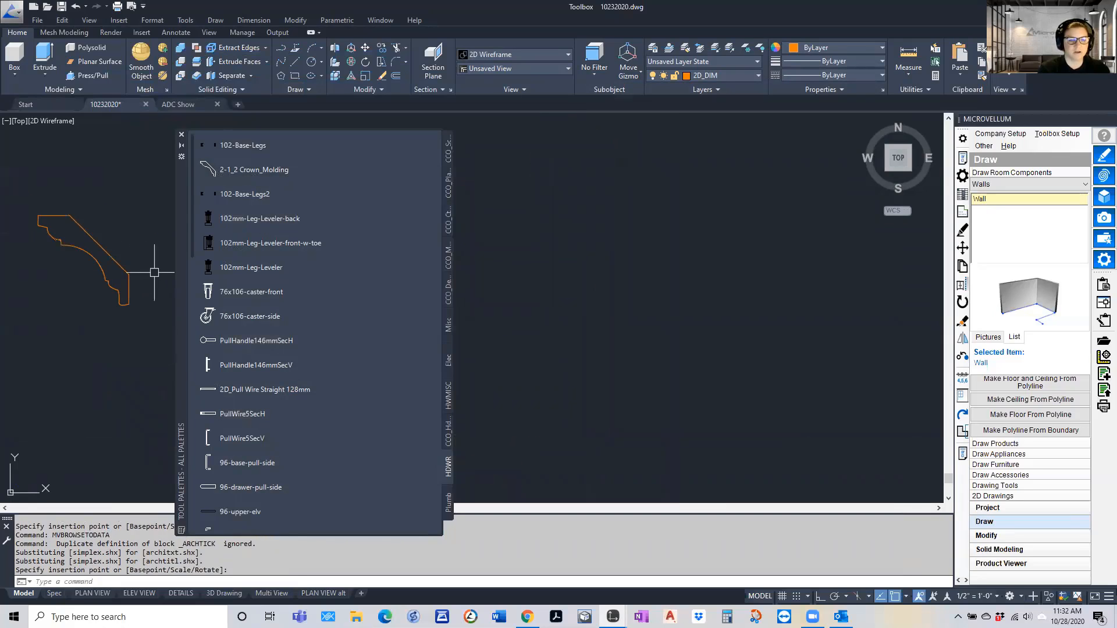
pyautogui.click(154, 272)
pyautogui.scroll(-2, 93, 239)
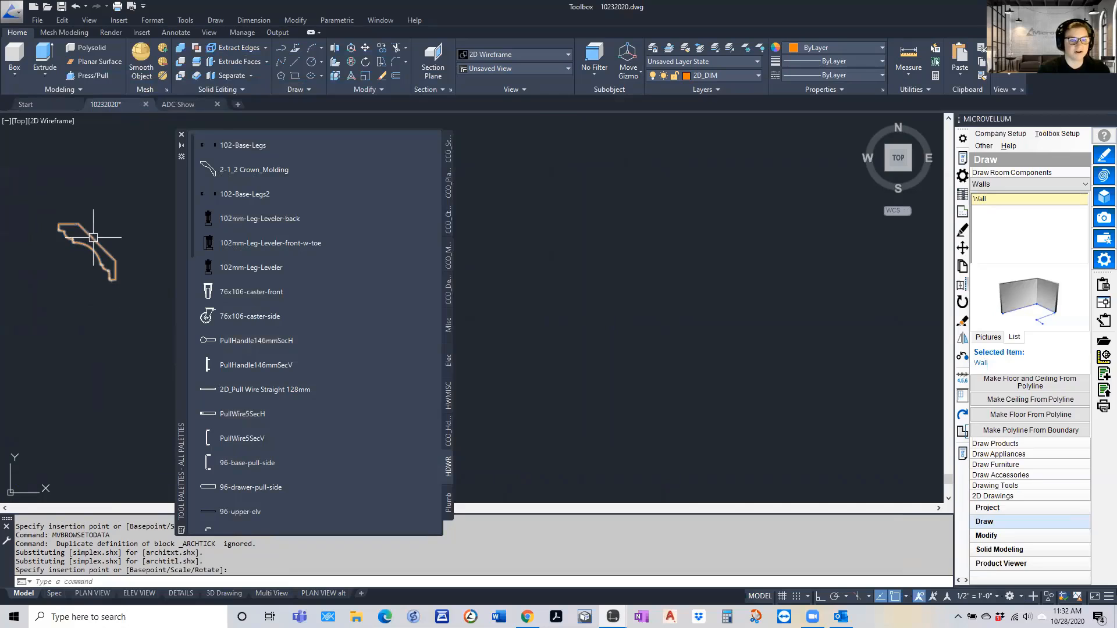
pyautogui.click(93, 239)
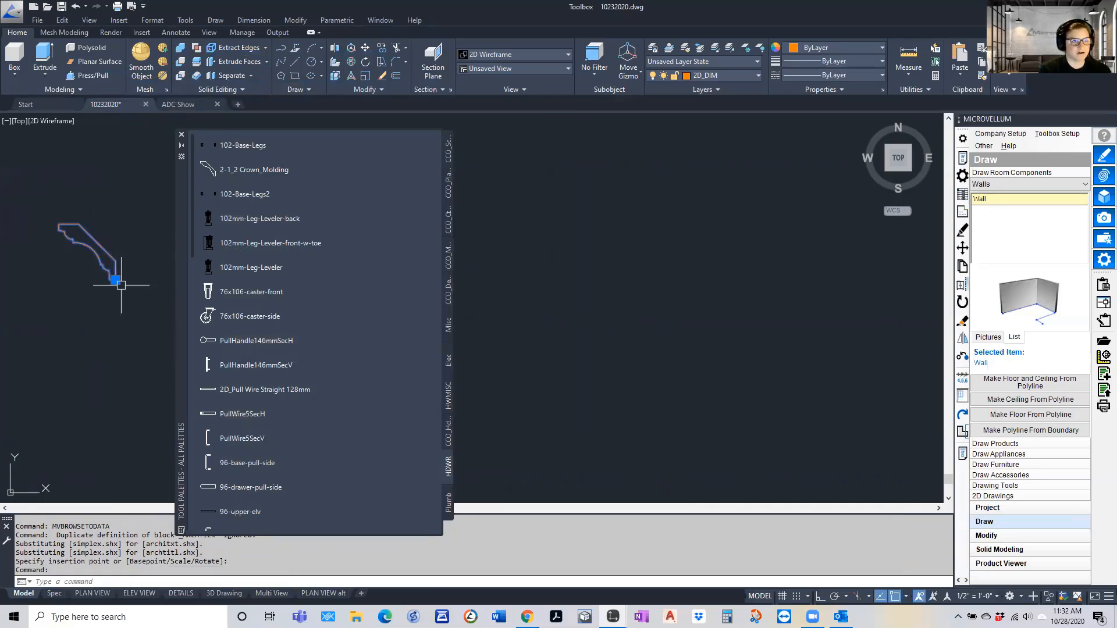
pyautogui.click(181, 135)
pyautogui.scroll(-2, 169, 250)
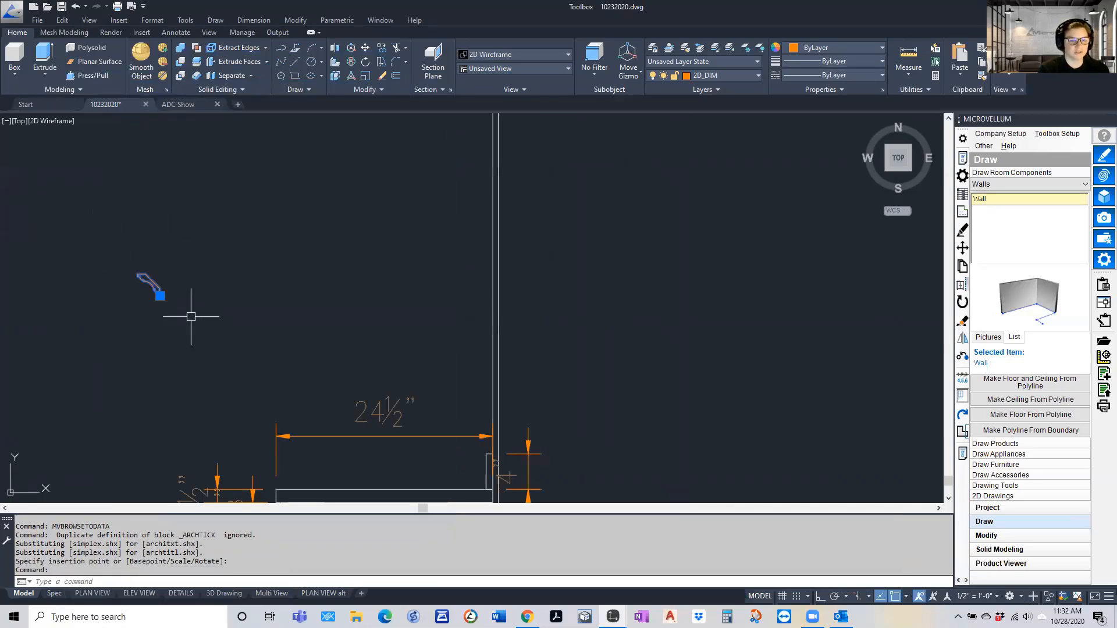
pyautogui.press('Escape')
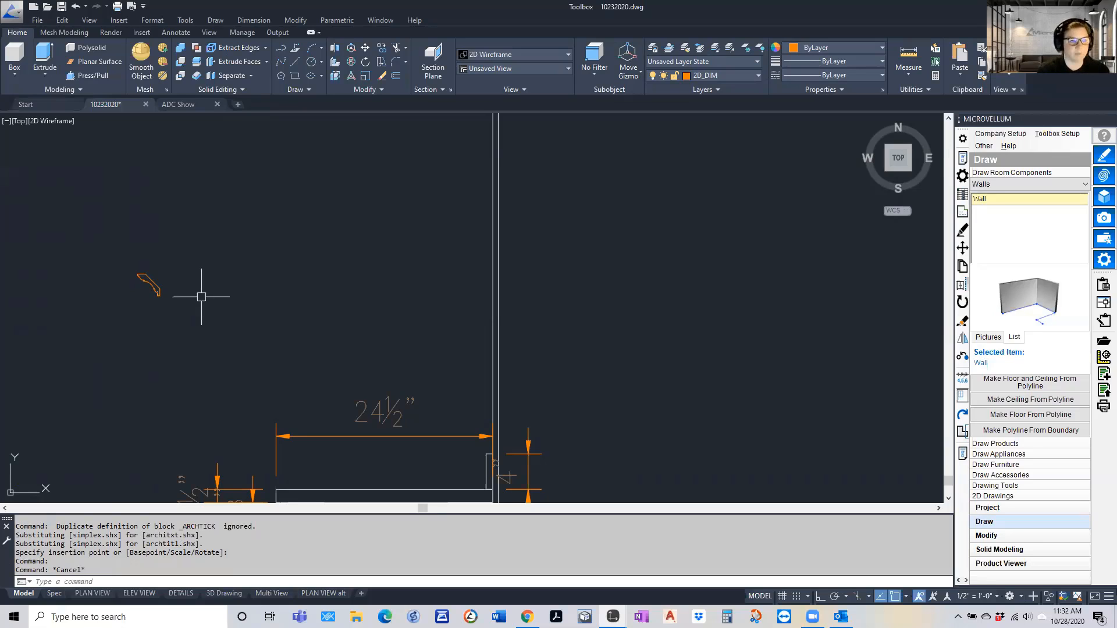
# Clear the command and zoom model space to the drawing extents
pyautogui.scroll(-5, 199, 289)
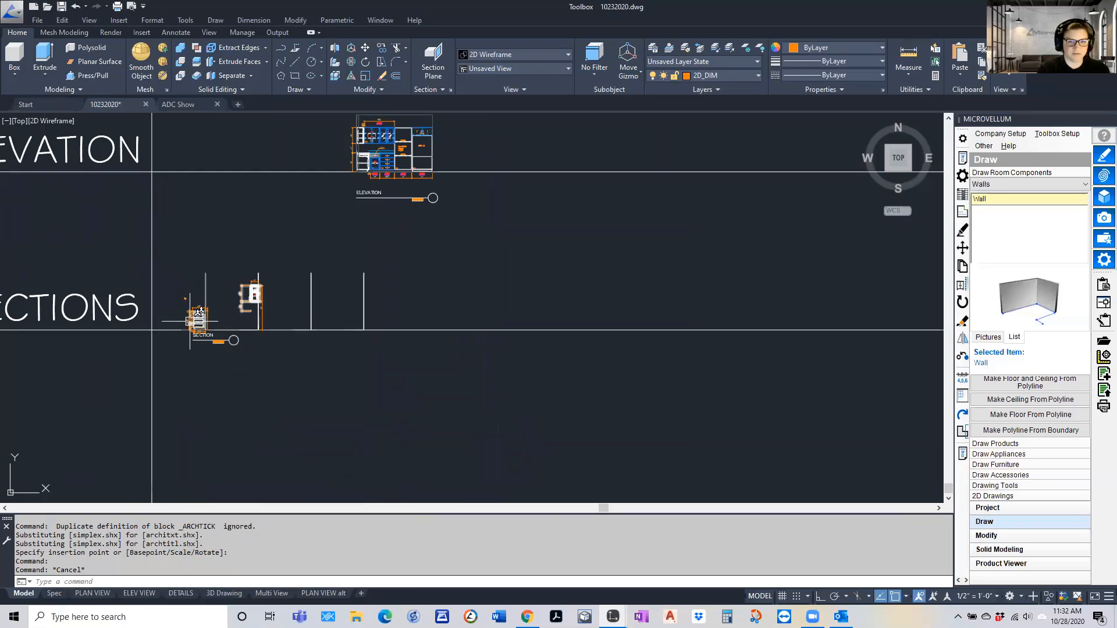
pyautogui.press('Escape')
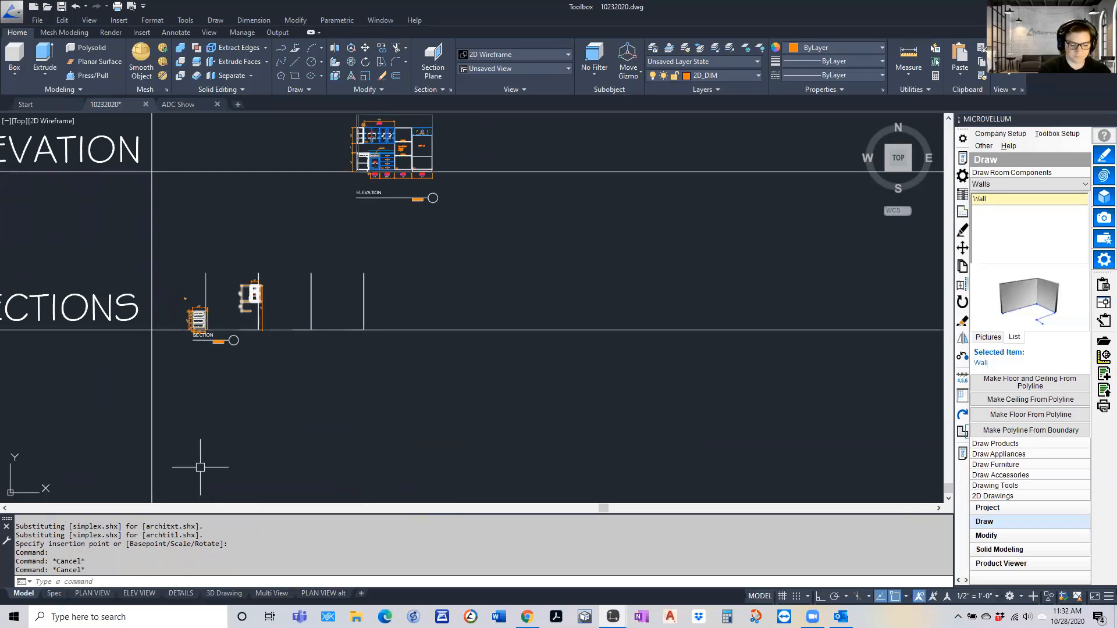
pyautogui.write('z')
pyautogui.press('Return')
pyautogui.write('e')
pyautogui.press('Return')
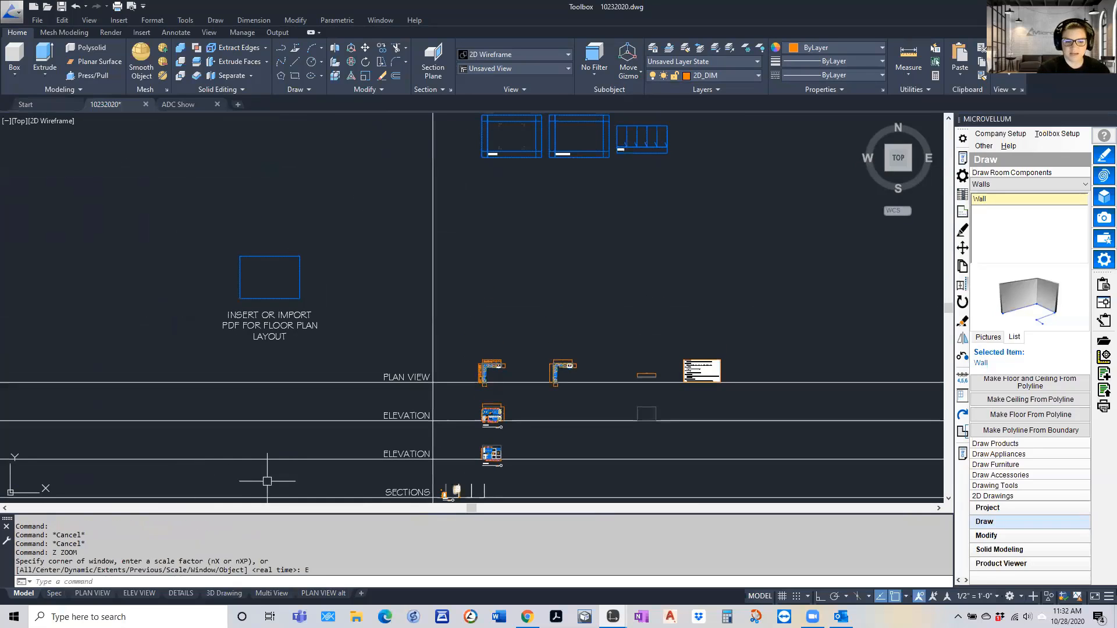
# Switch to the PLAN VIEW layout and zoom to the extents of the sheet
pyautogui.click(91, 593)
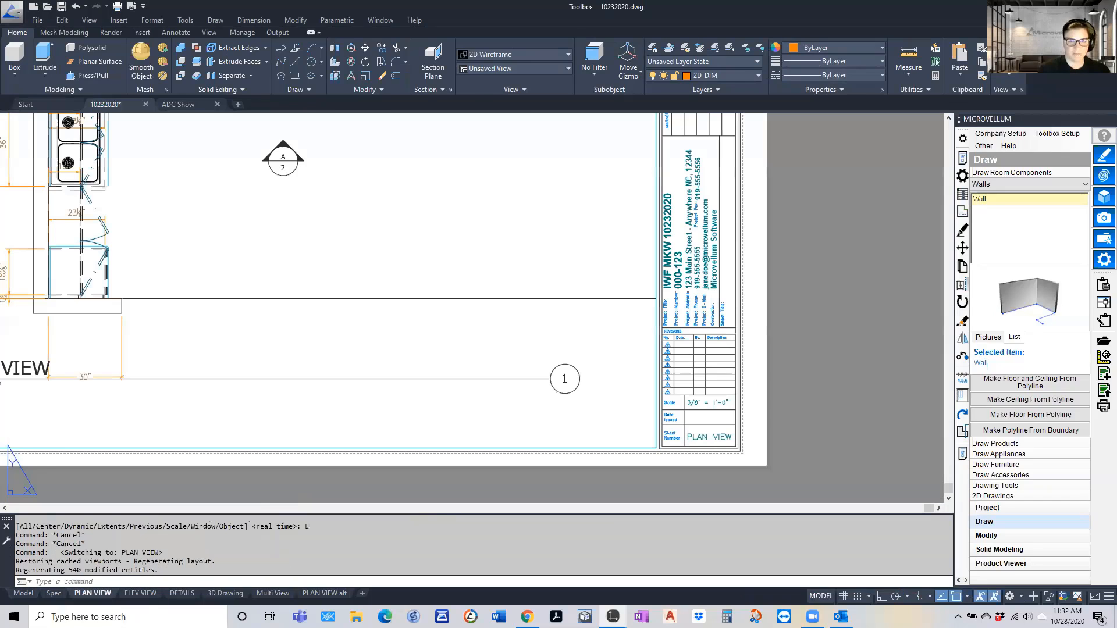
pyautogui.write('z')
pyautogui.press('Return')
pyautogui.write('e')
pyautogui.press('Return')
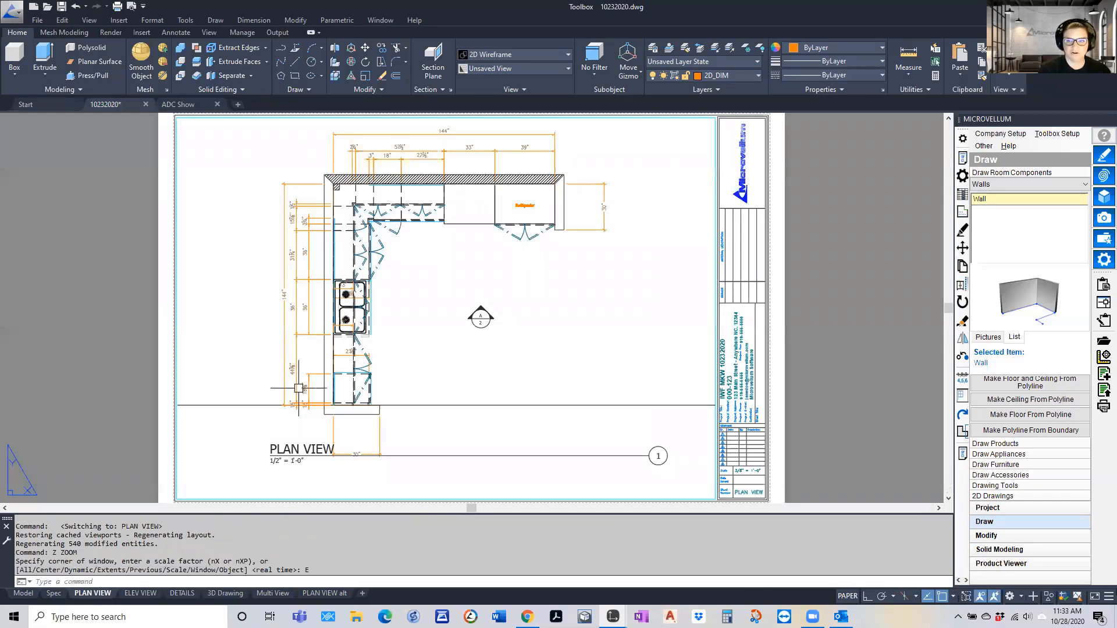
# Open the title block border in the Block Editor, select the Microvellum logo to examine it, and close the editor without changes
pyautogui.click(741, 192)
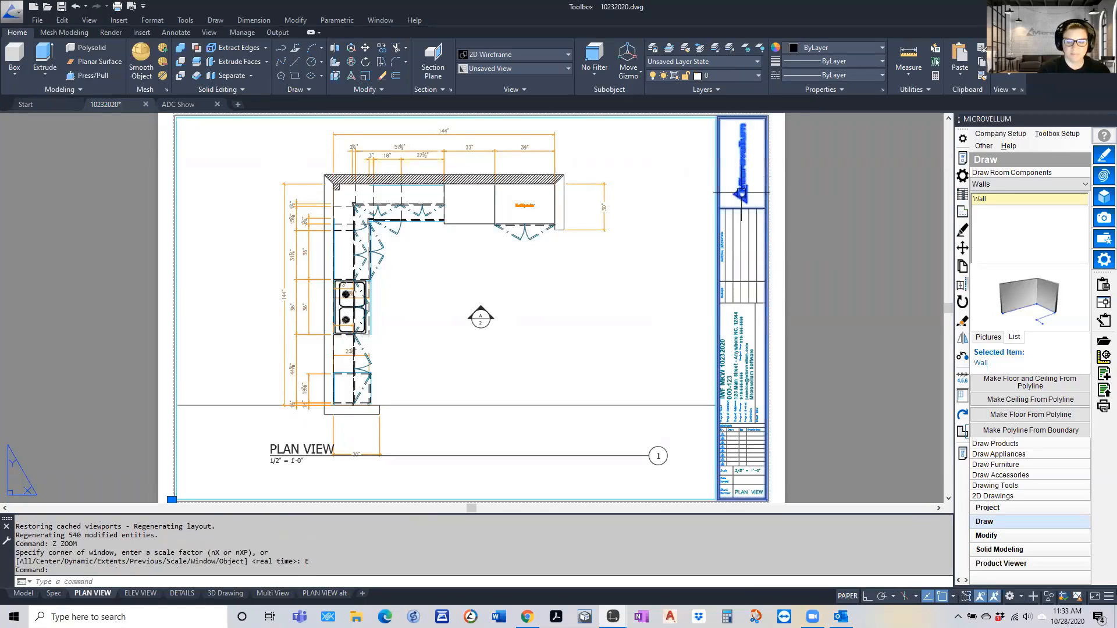
pyautogui.rightClick(740, 193)
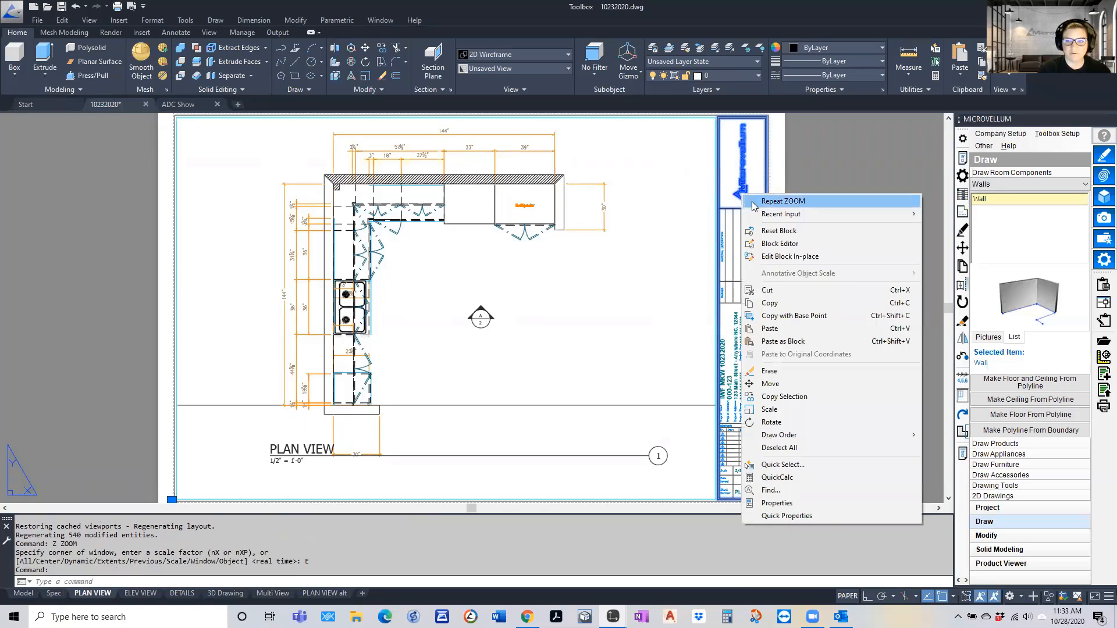
pyautogui.click(777, 245)
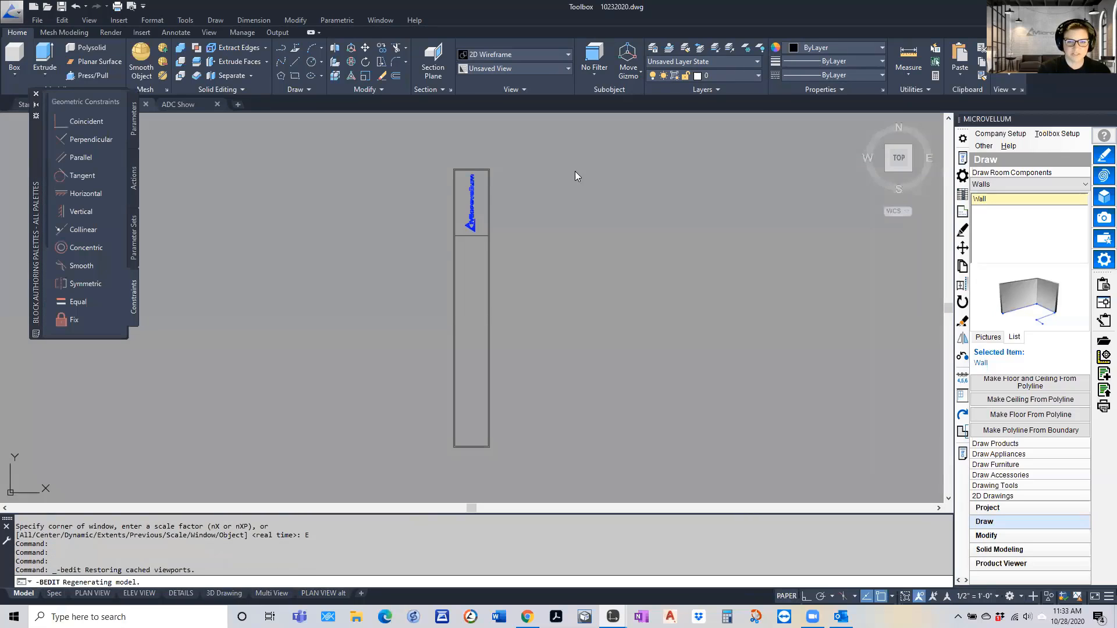
pyautogui.click(470, 225)
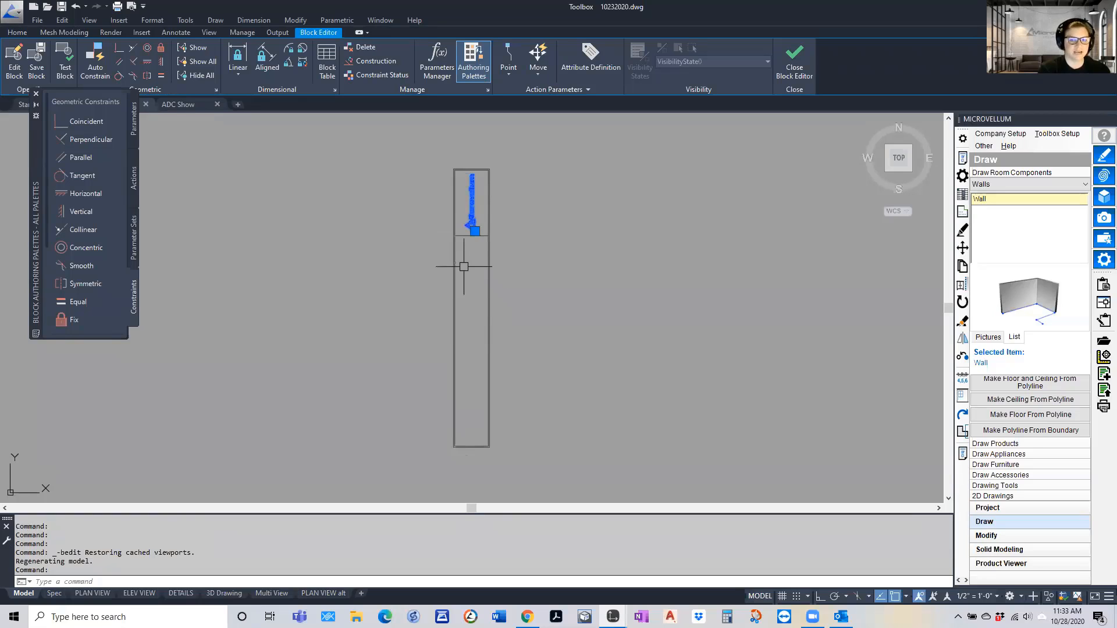
pyautogui.click(795, 58)
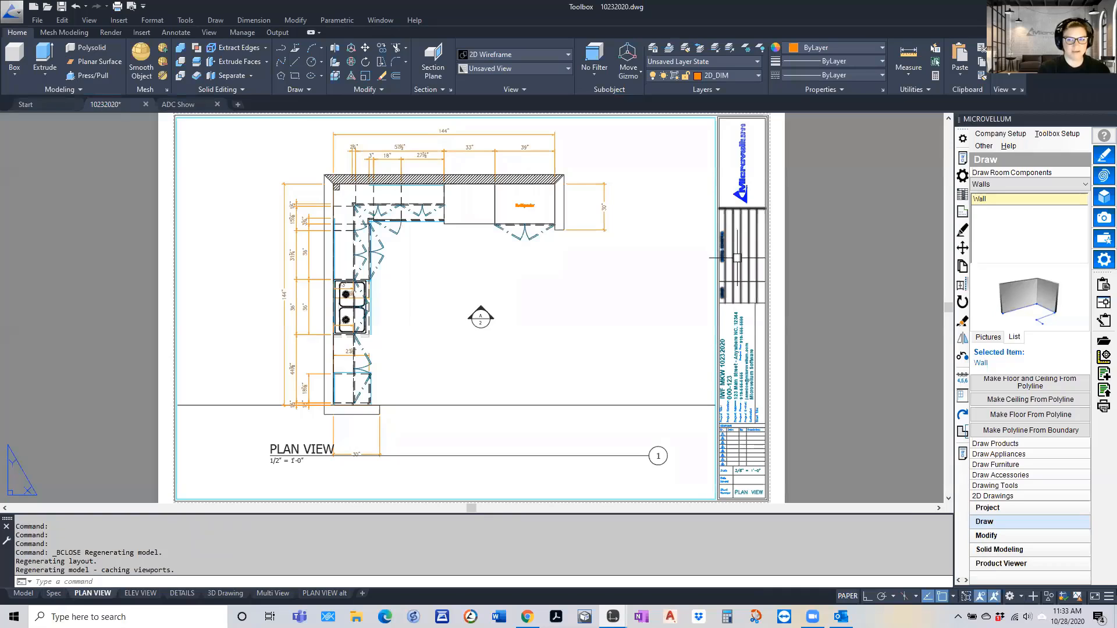
pyautogui.press('Escape')
pyautogui.press('Escape')
# Examine the scale, date and sheet attributes of the Title_Sheet_Info block, close them without changes, and select the block
pyautogui.scroll(-4, 519, 309)
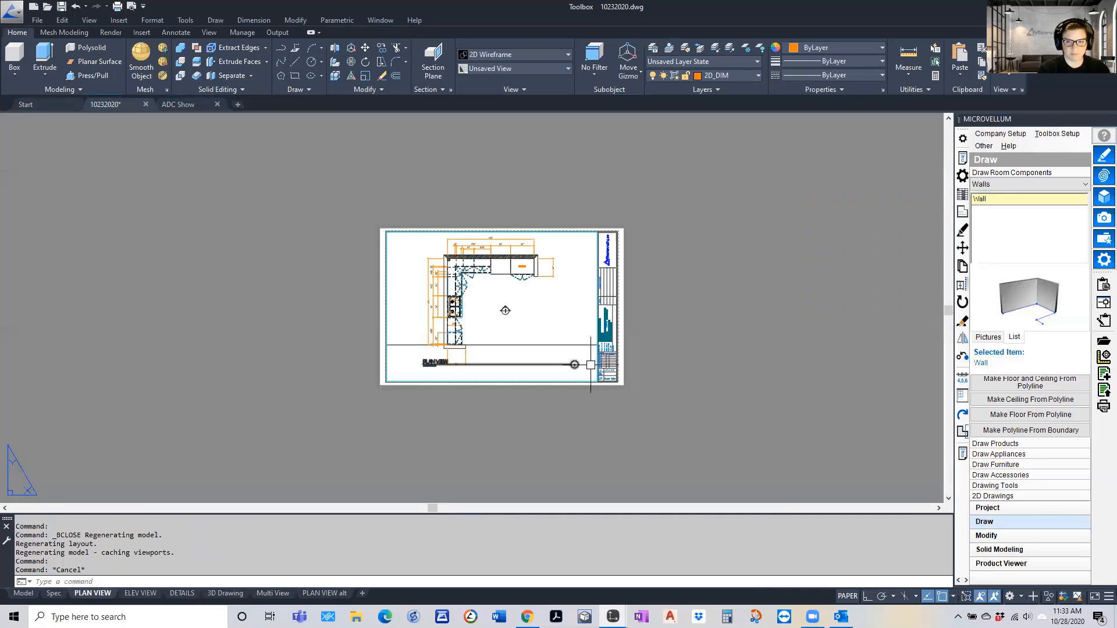
pyautogui.scroll(7, 591, 365)
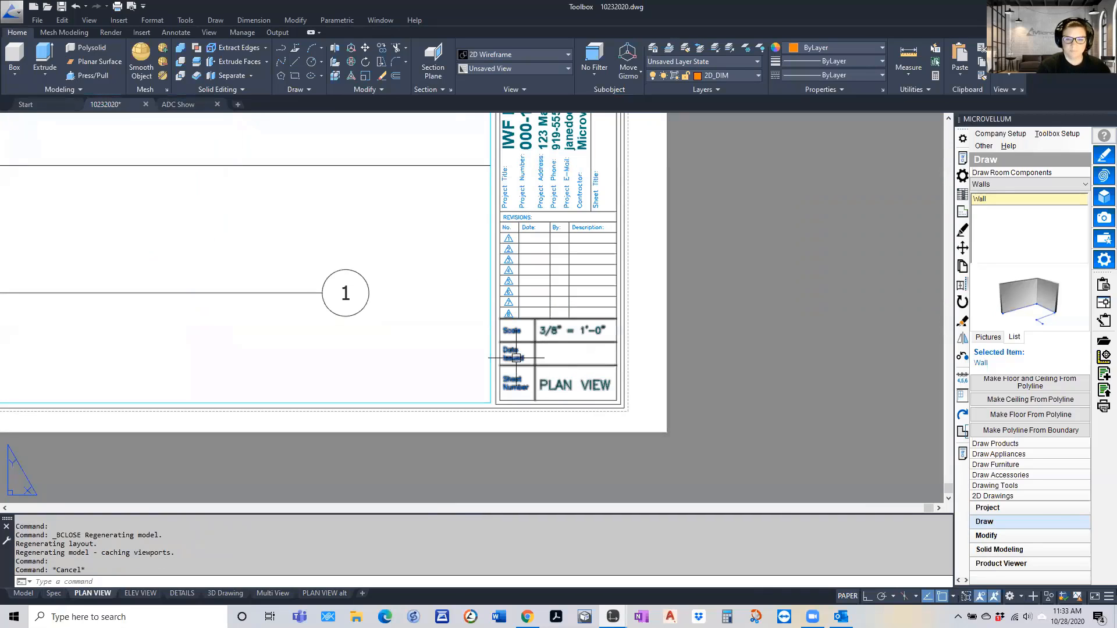
pyautogui.doubleClick(530, 339)
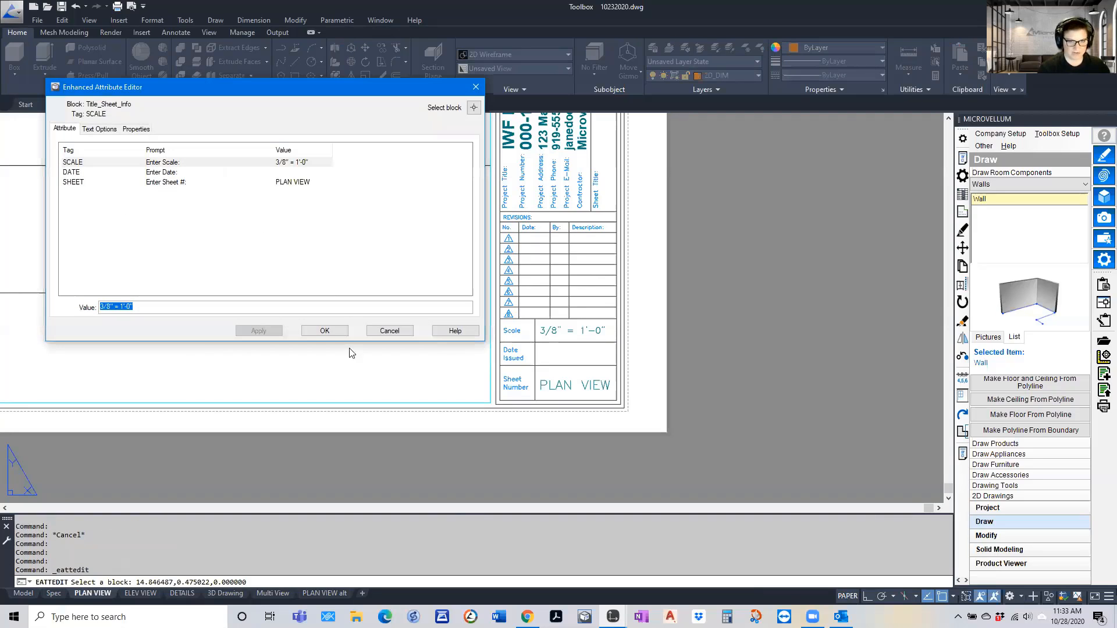
pyautogui.click(390, 330)
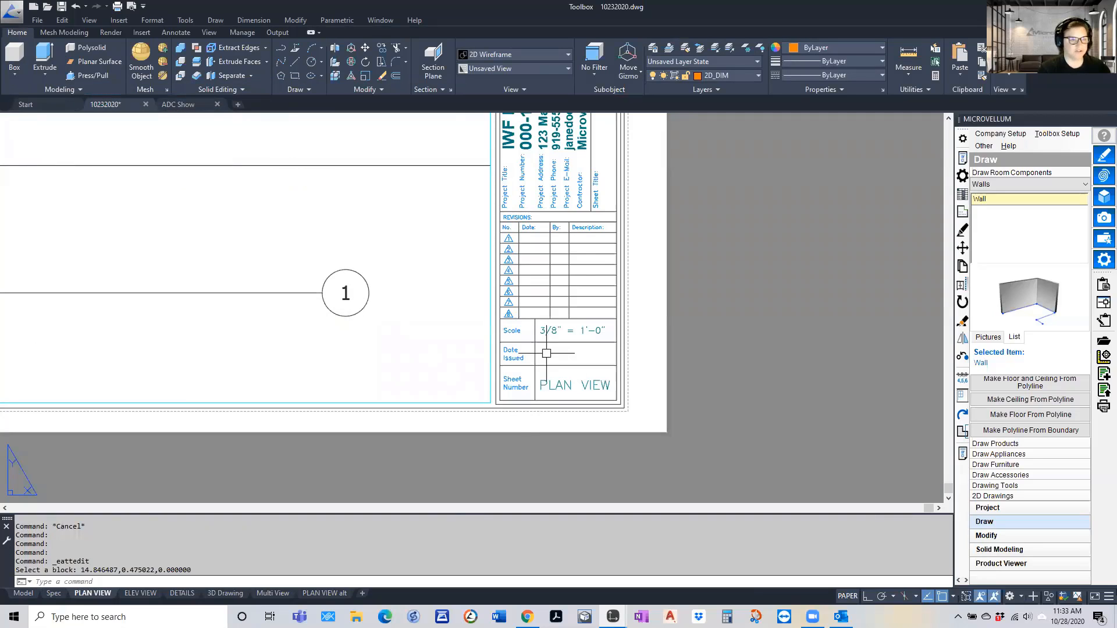
pyautogui.click(553, 332)
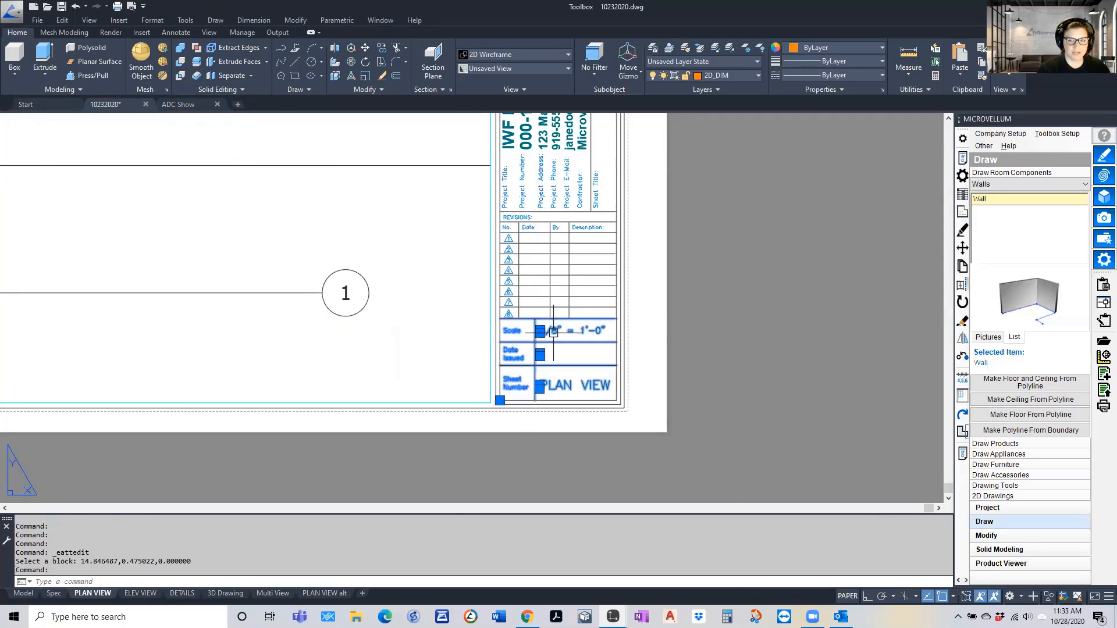
# Open the Title_Sheet_Info block in the Block Editor, examine the SHEET attribute definition, and close it without changes
pyautogui.rightClick(553, 332)
pyautogui.click(592, 312)
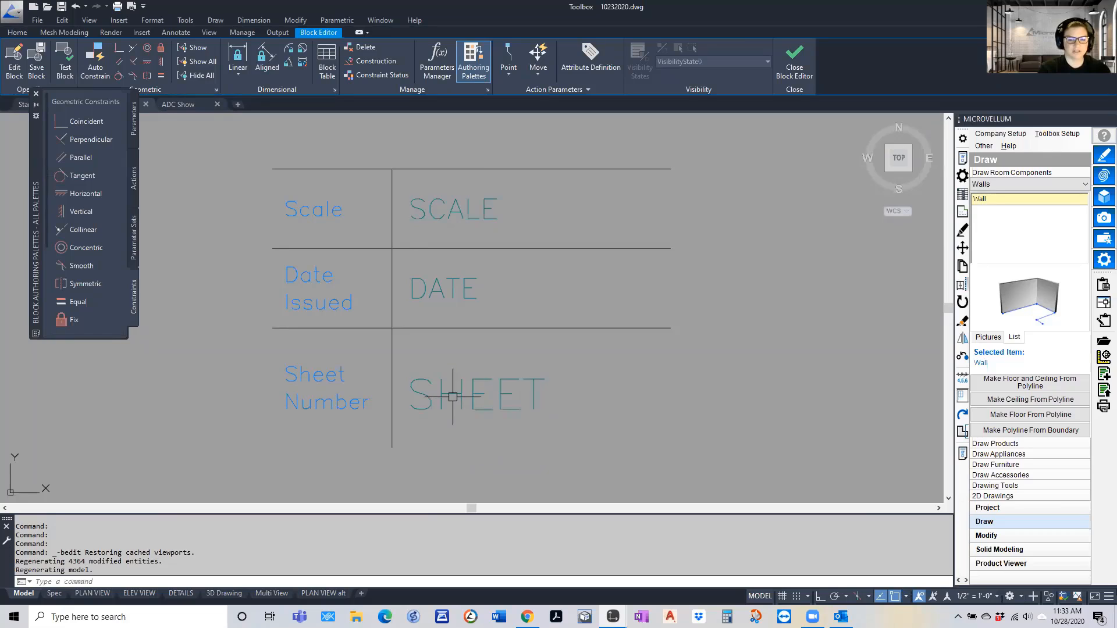
pyautogui.doubleClick(455, 394)
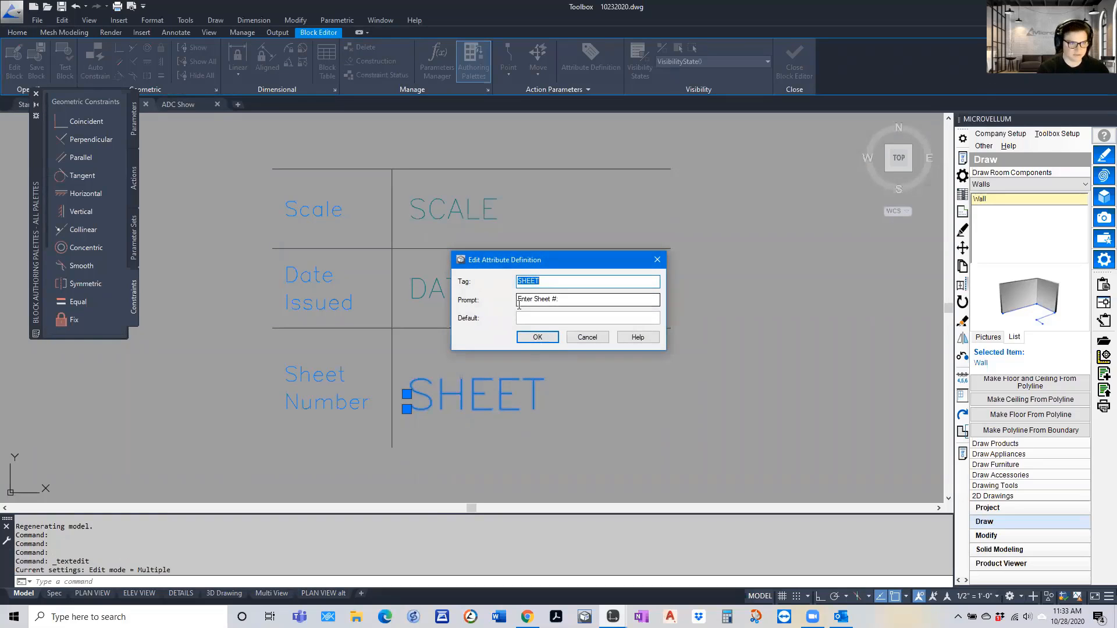
pyautogui.click(587, 337)
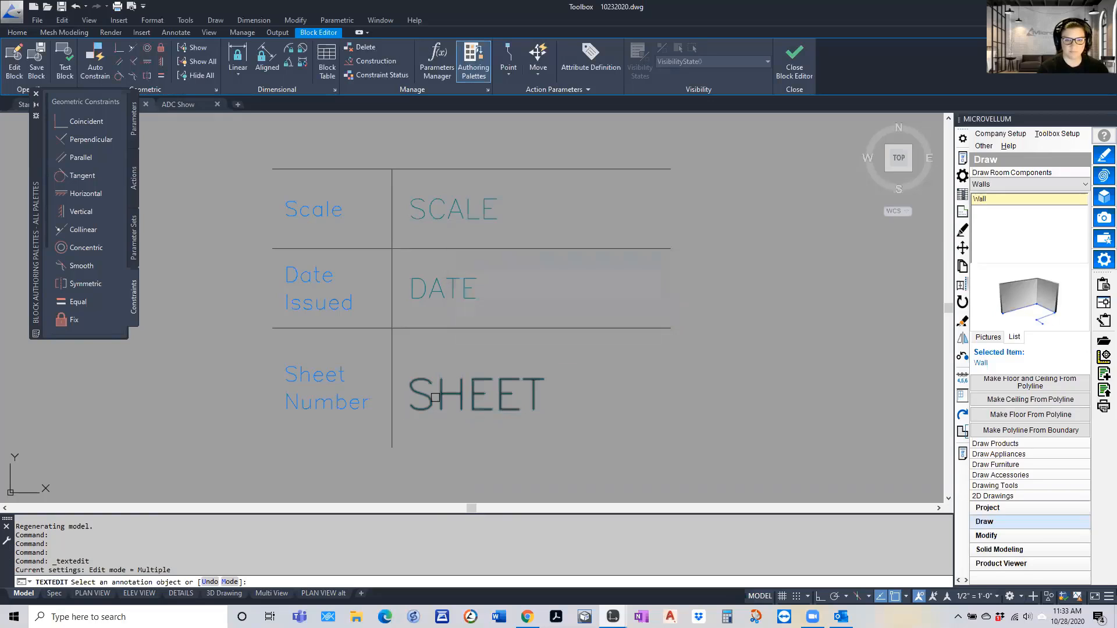
pyautogui.press('Escape')
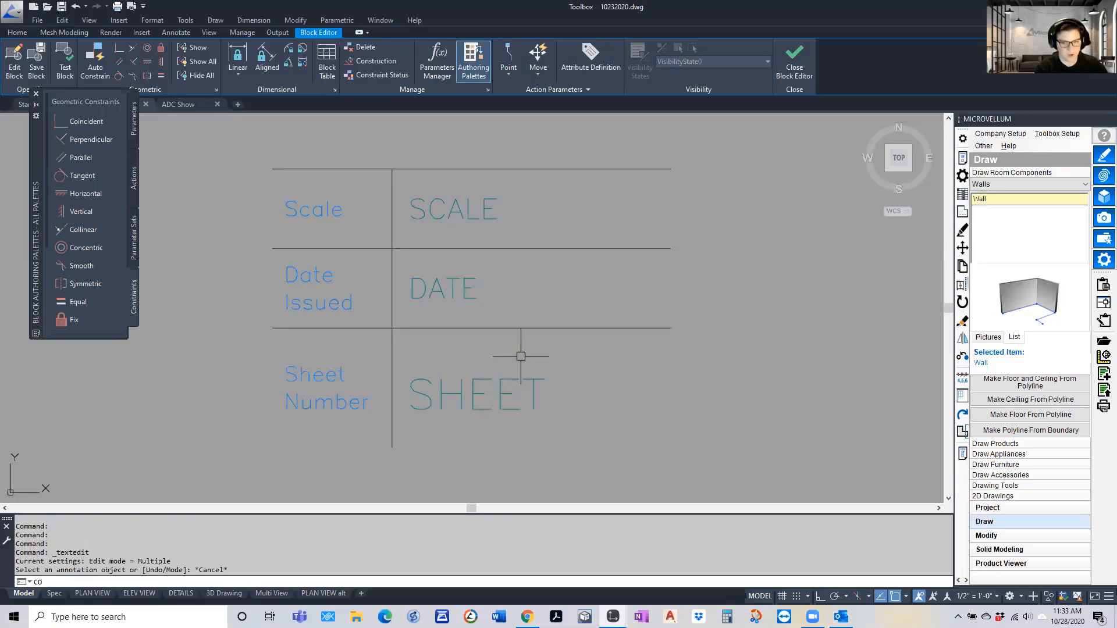
# Copy the SHEET attribute to just above itself in the Sheet Number cell and erase the original
pyautogui.write('CO')
pyautogui.press('Return')
pyautogui.click(509, 367)
pyautogui.click(443, 425)
pyautogui.press('Return')
pyautogui.click(441, 431)
pyautogui.click(441, 394)
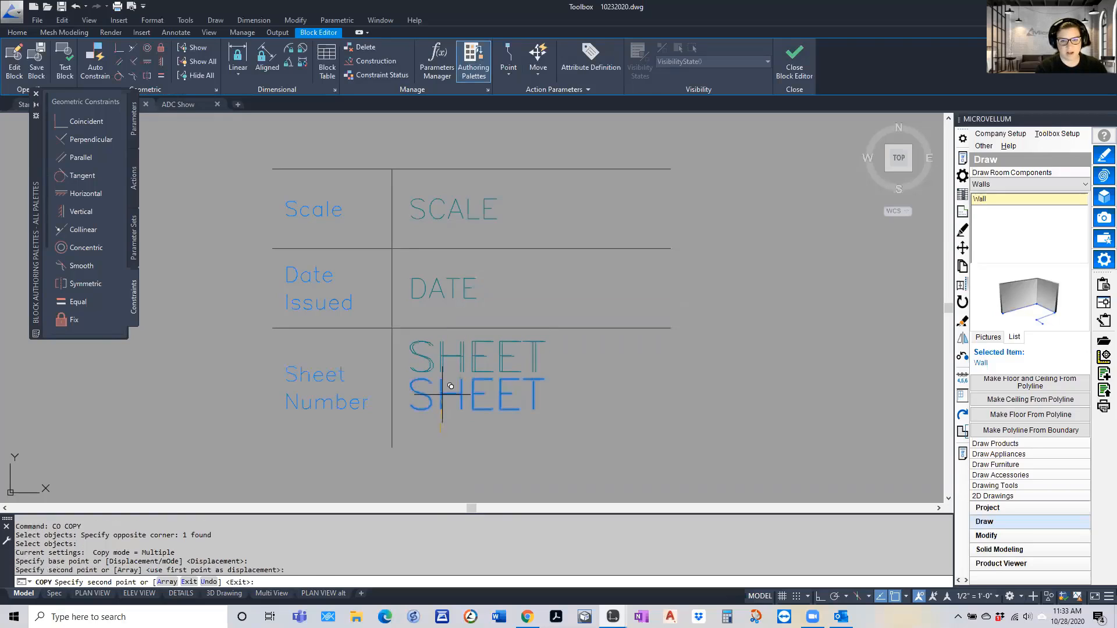
pyautogui.press('Escape')
pyautogui.click(569, 377)
pyautogui.click(466, 424)
pyautogui.write('E')
pyautogui.press('Return')
# Move the copied SHEET attribute down to the middle of the Sheet Number cell
pyautogui.write('M')
pyautogui.press('Return')
pyautogui.click(536, 403)
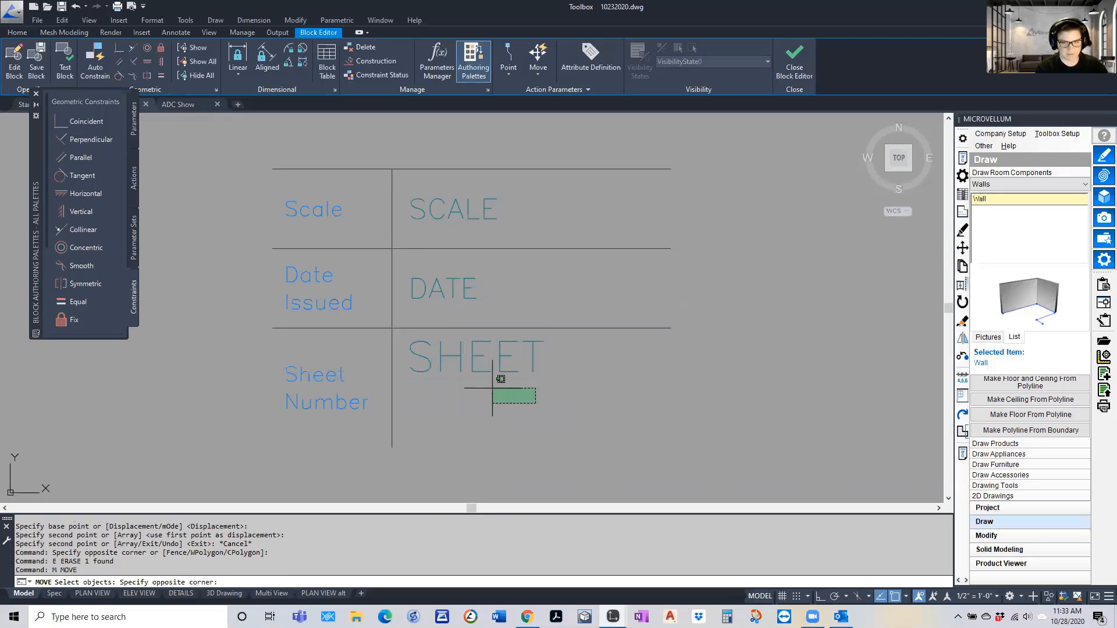
pyautogui.click(469, 367)
pyautogui.press('Return')
pyautogui.click(440, 355)
pyautogui.click(436, 392)
pyautogui.press('Escape')
# Reopen the definition of the moved SHEET attribute to examine it and cancel without changes
pyautogui.click(456, 392)
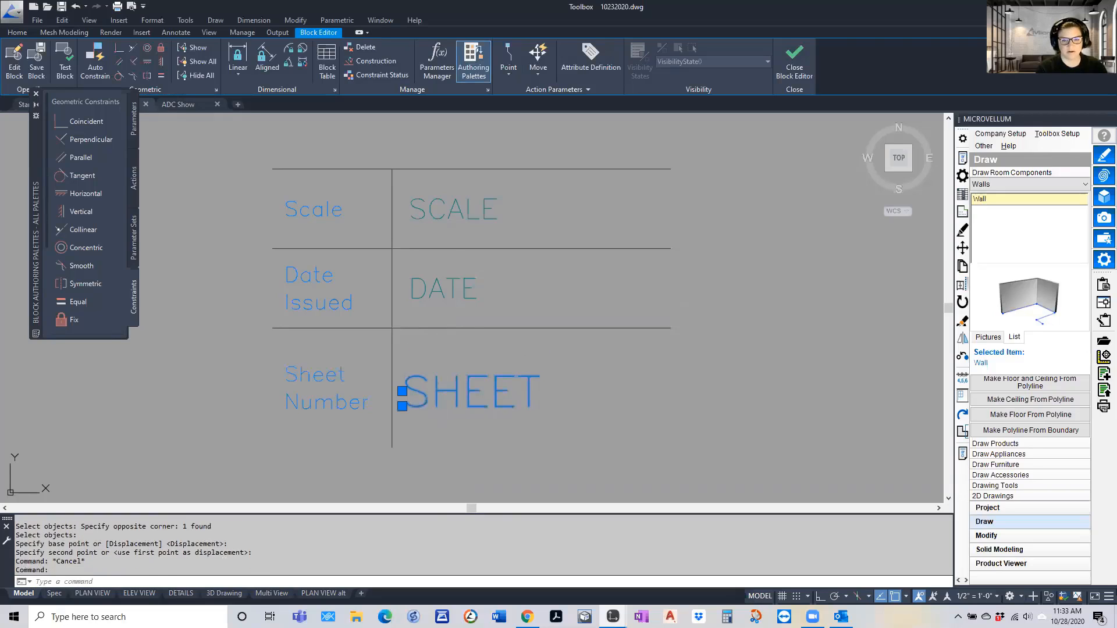
pyautogui.doubleClick(444, 392)
pyautogui.click(588, 336)
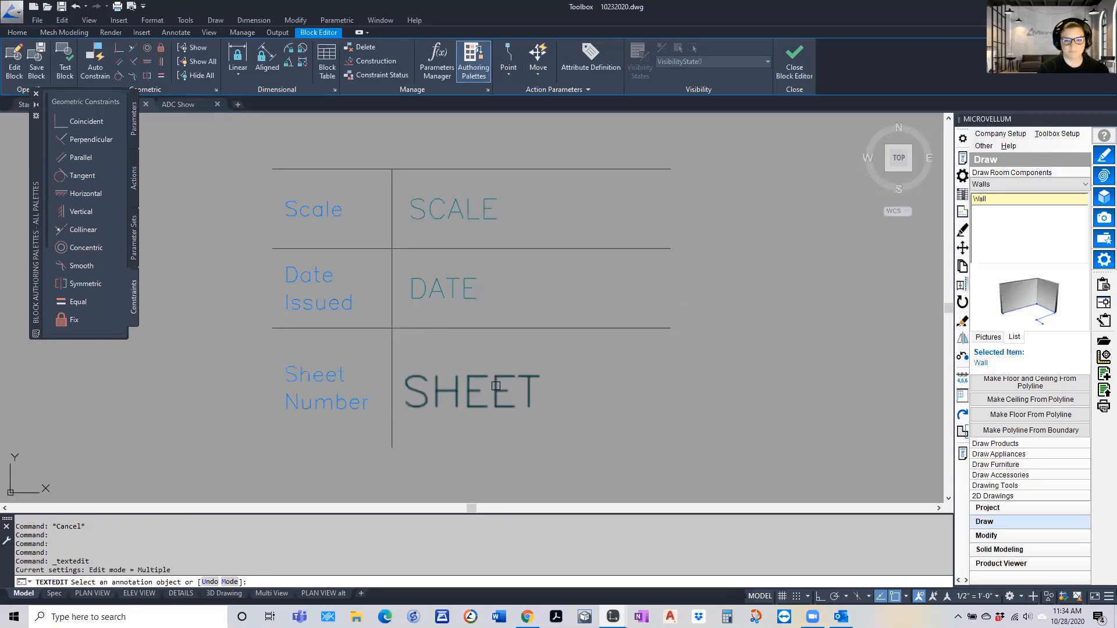
pyautogui.press('Escape')
pyautogui.press('Escape')
# Add multiline text reading ADAF just below the SHEET attribute
pyautogui.write('T')
pyautogui.press('Return')
pyautogui.click(415, 427)
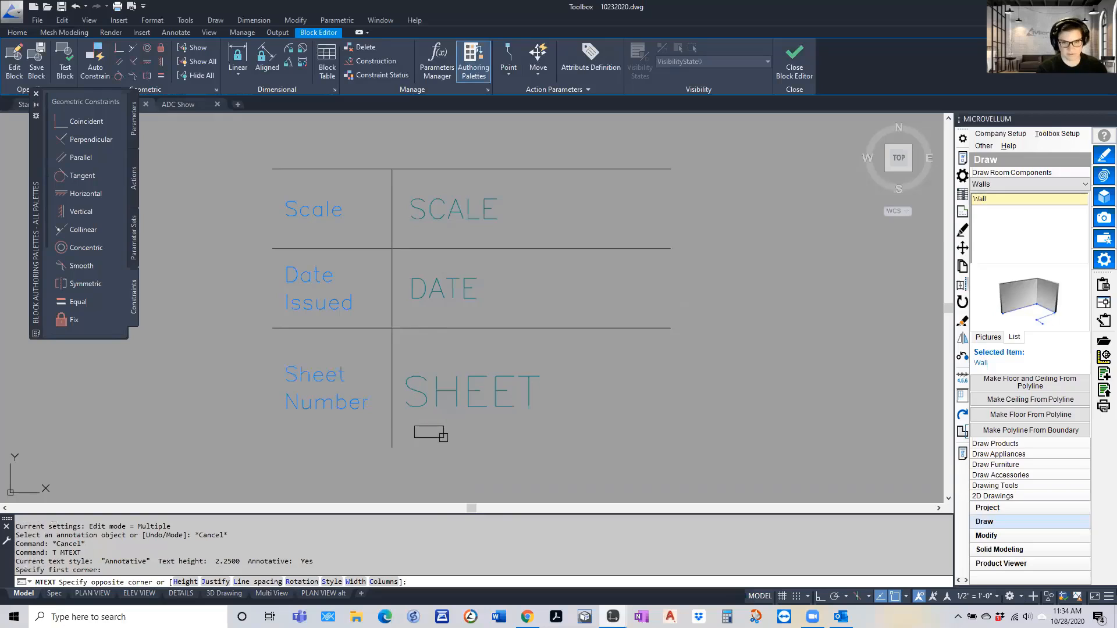
pyautogui.click(444, 469)
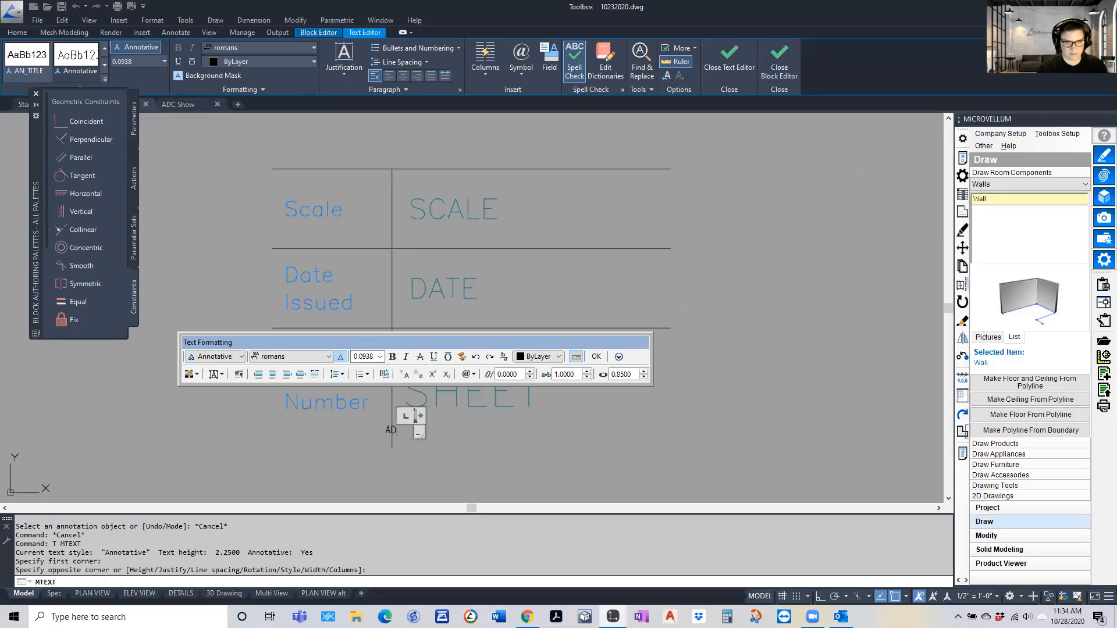
pyautogui.press('Escape')
pyautogui.scroll(-4, 504, 392)
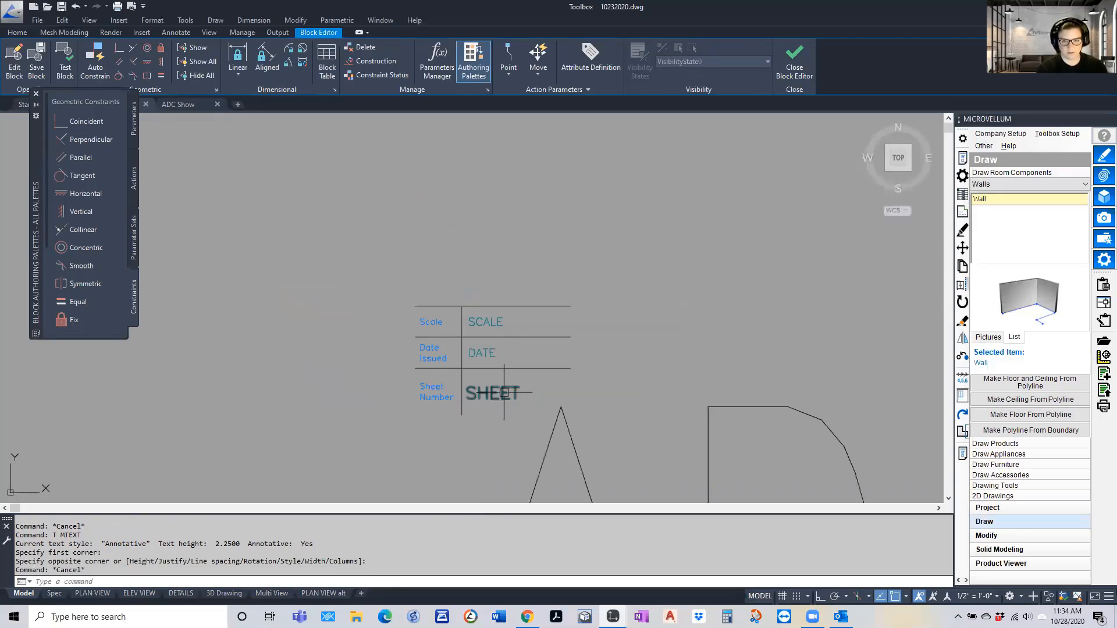
pyautogui.press('Return')
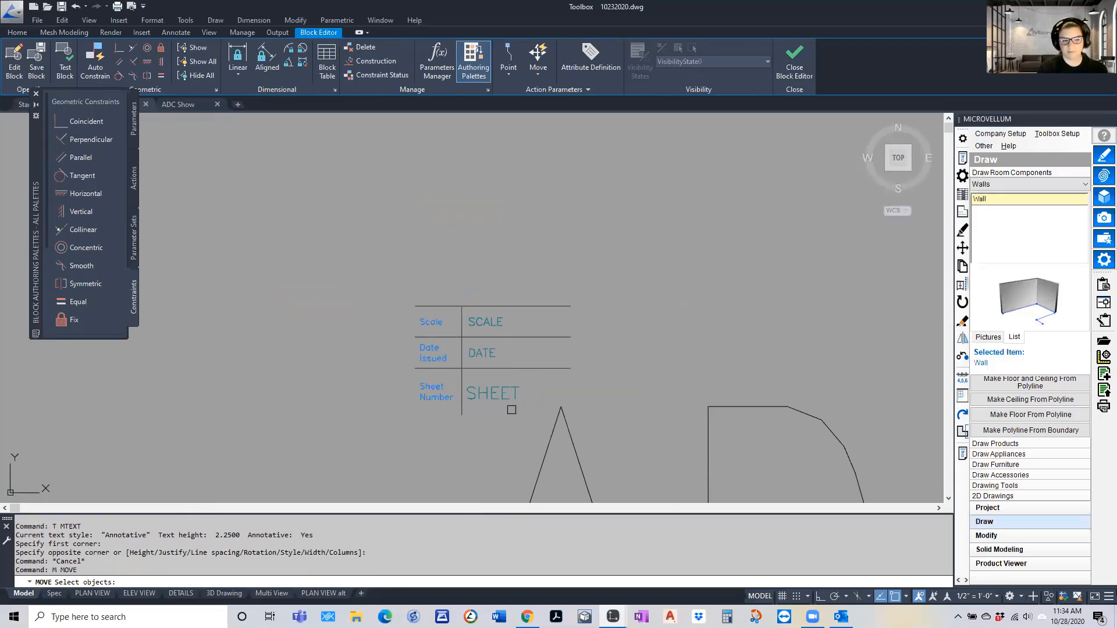
pyautogui.press('Escape')
pyautogui.press('Escape')
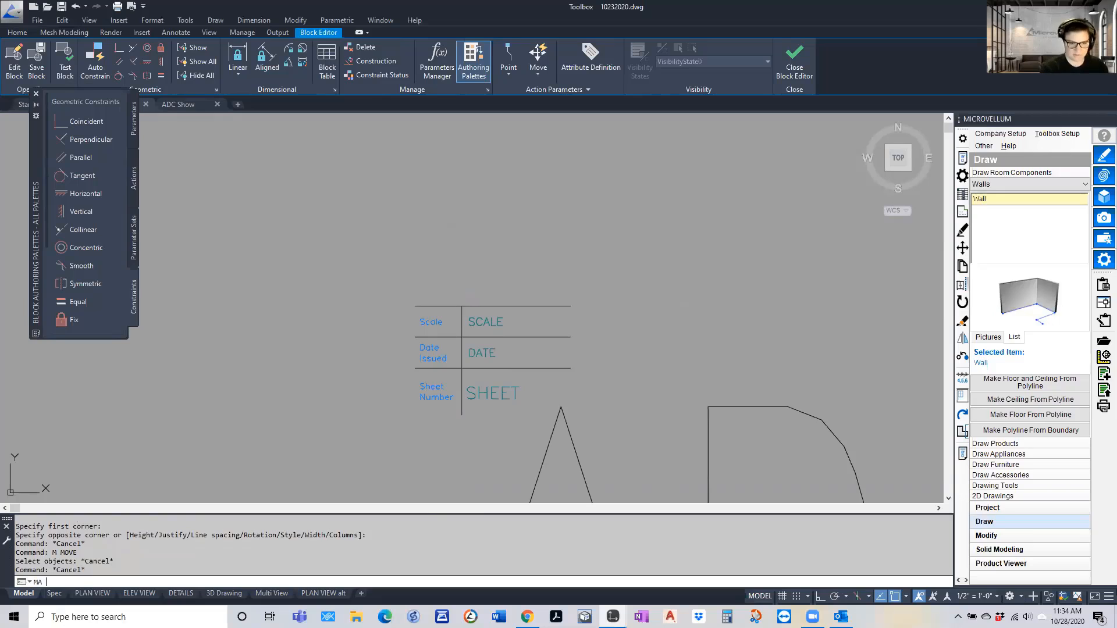
# Match the properties of the ADAF text to those of the SHEET attribute
pyautogui.write('MA')
pyautogui.press('Return')
pyautogui.click(514, 401)
pyautogui.click(557, 423)
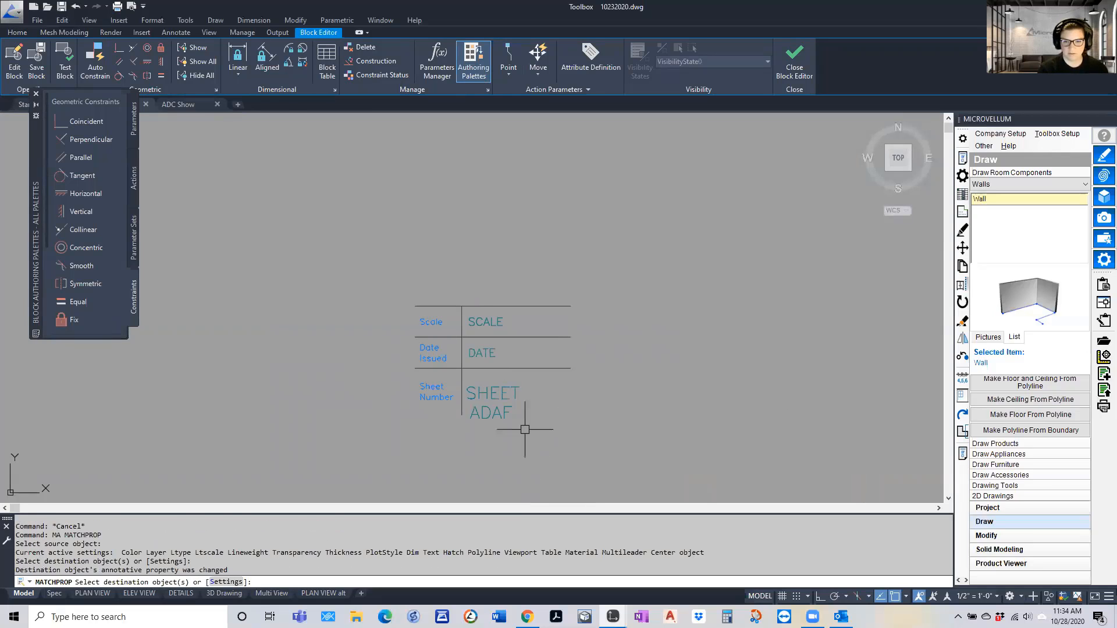
pyautogui.press('Return')
# Erase the SHEET attribute from the Sheet Number cell
pyautogui.scroll(6, 503, 422)
pyautogui.click(506, 242)
pyautogui.click(432, 313)
pyautogui.write('E')
pyautogui.press('Return')
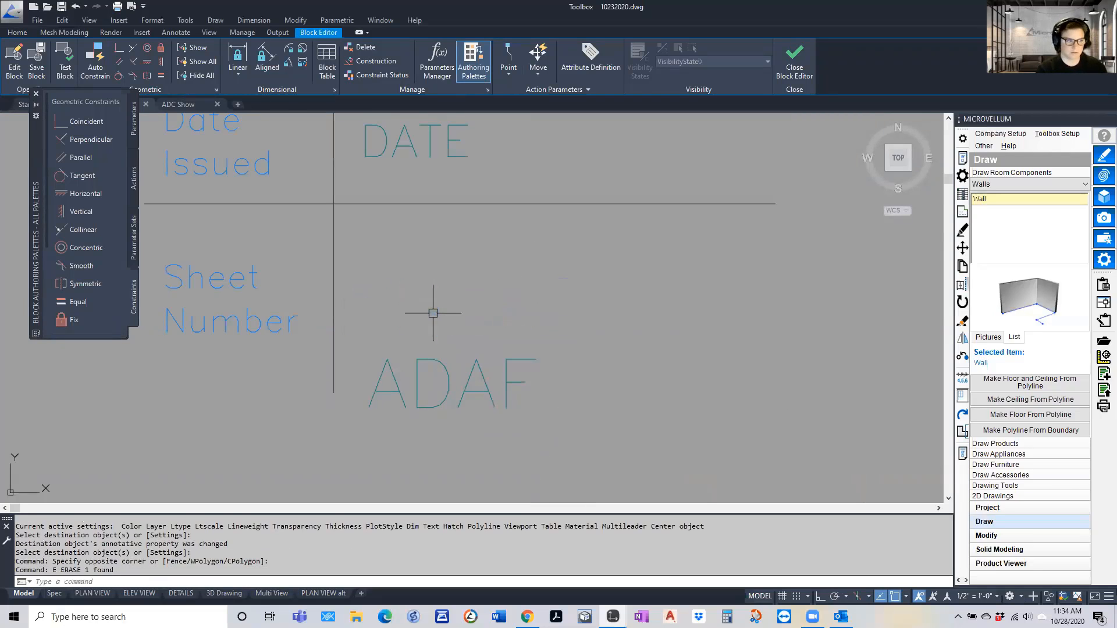
# Move the ADAF text up into the Sheet Number cell, where the erased attribute was
pyautogui.write('M')
pyautogui.press('Return')
pyautogui.click(524, 278)
pyautogui.click(421, 438)
pyautogui.press('Return')
pyautogui.click(421, 439)
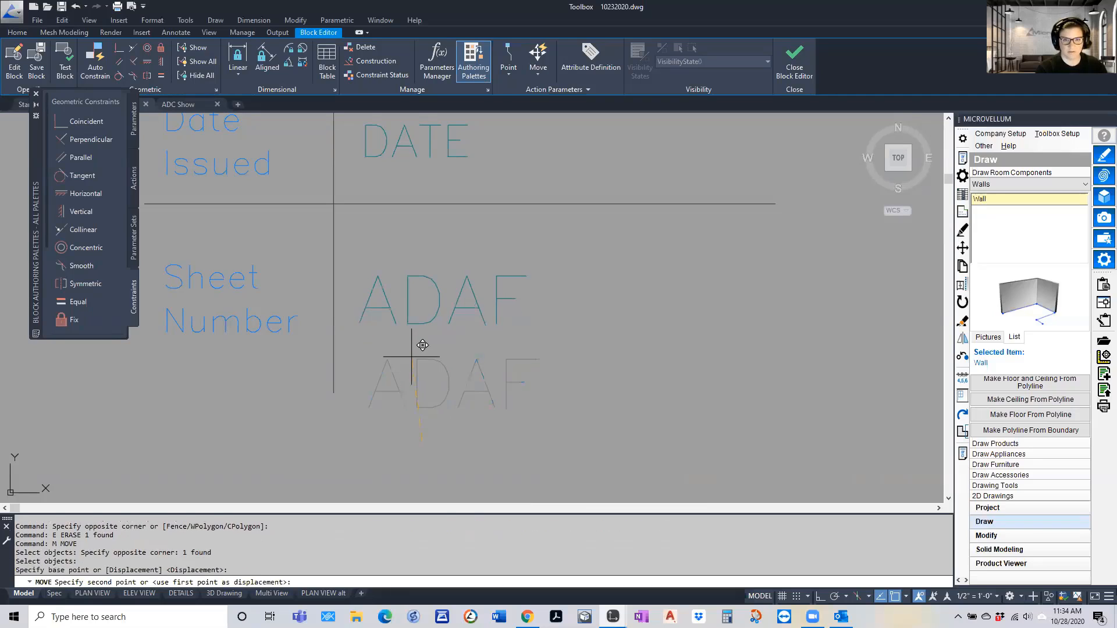
pyautogui.click(420, 357)
# Replace the ADAF text with a SystemVariable field from the Other category, using the ctab variable in First capital format
pyautogui.doubleClick(393, 310)
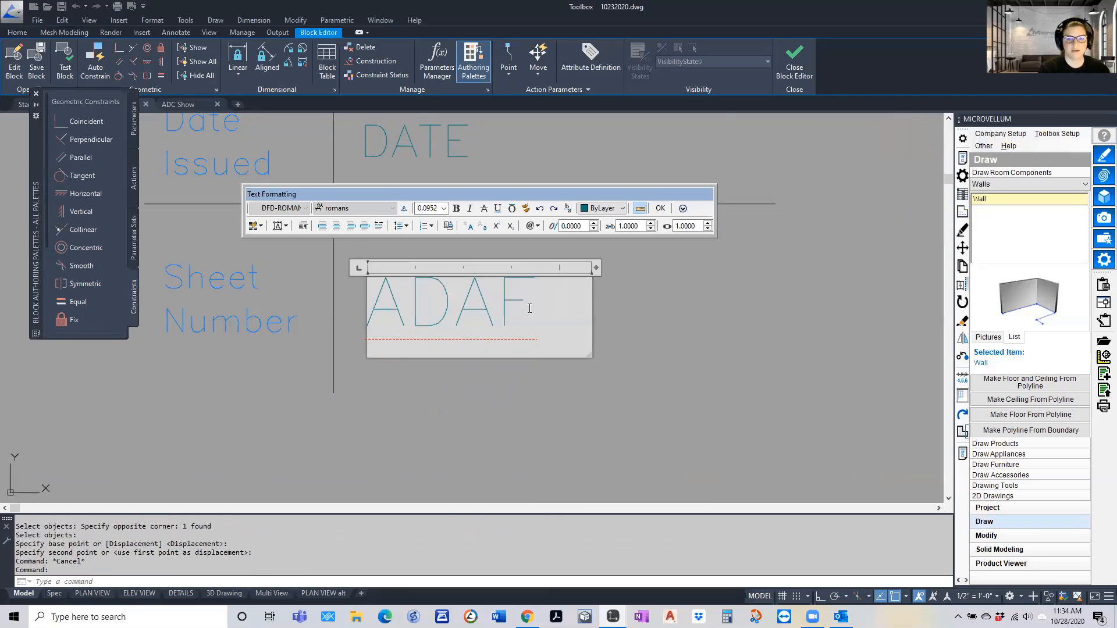
pyautogui.rightClick(407, 304)
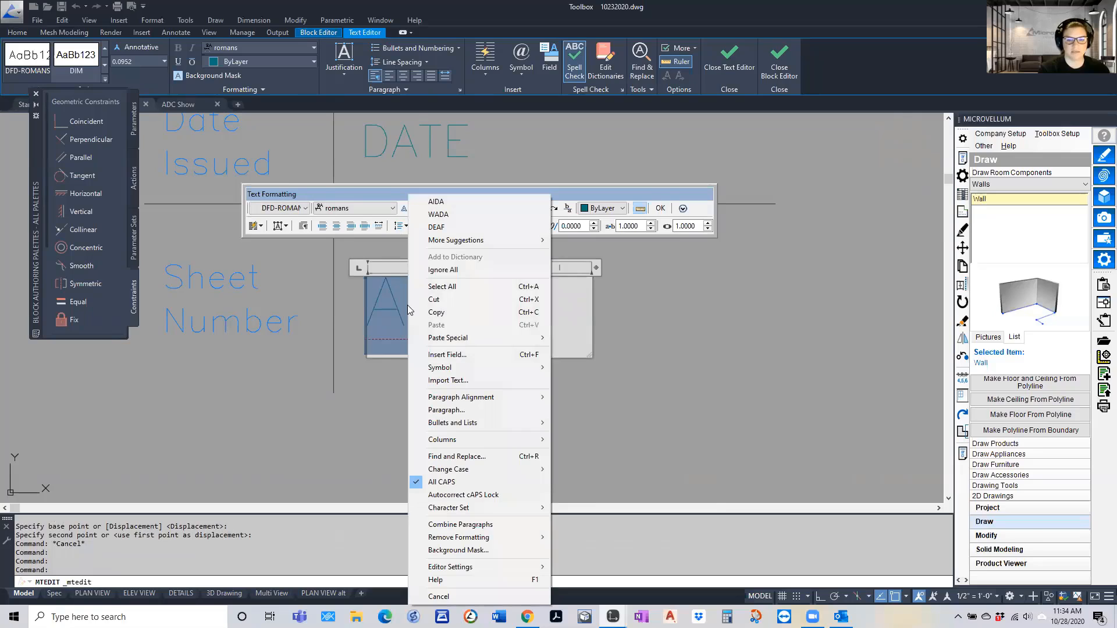
pyautogui.click(447, 355)
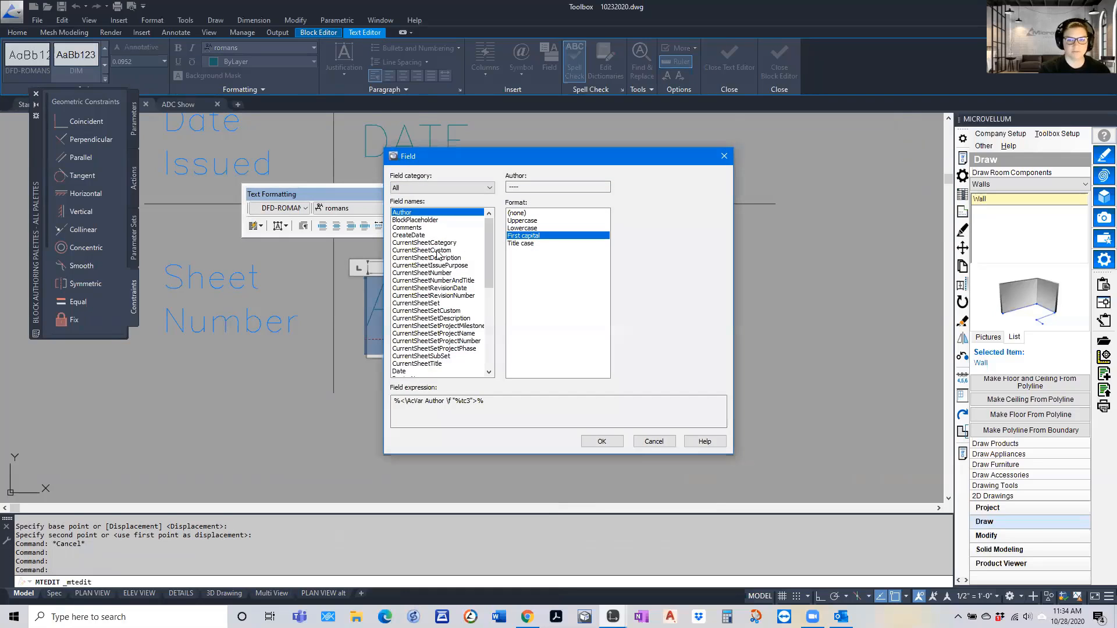
pyautogui.click(418, 188)
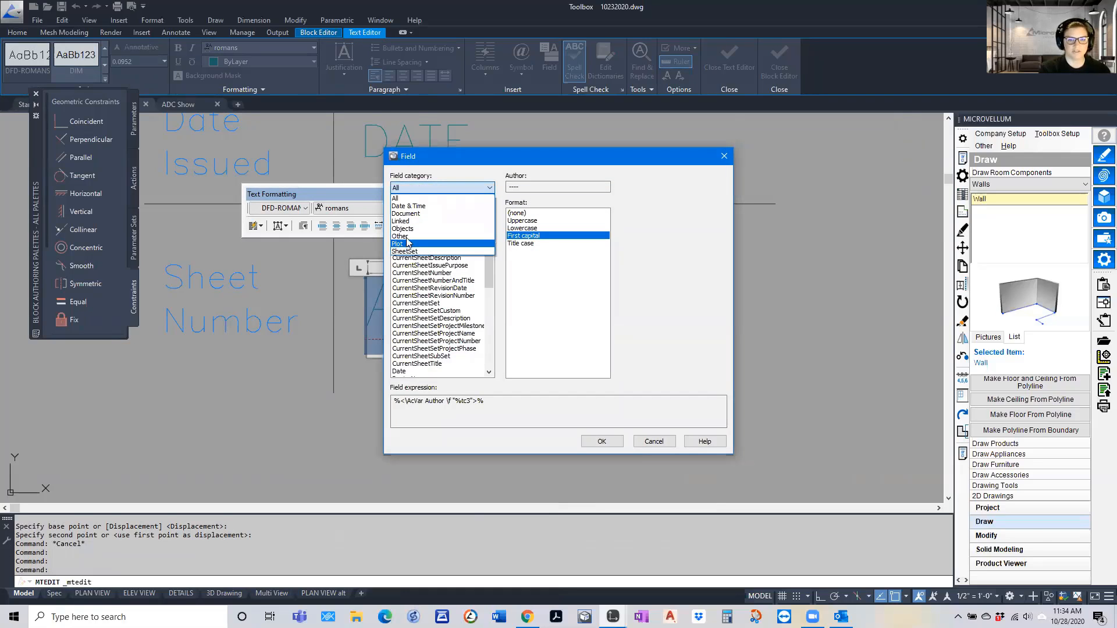
pyautogui.click(426, 247)
pyautogui.click(407, 220)
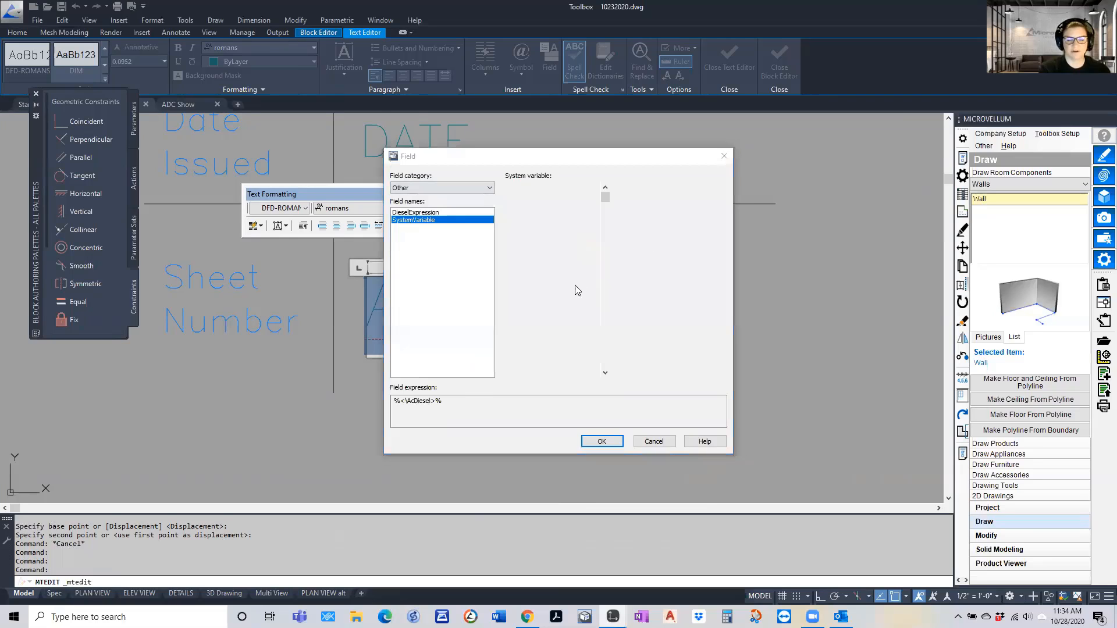
pyautogui.press('t')
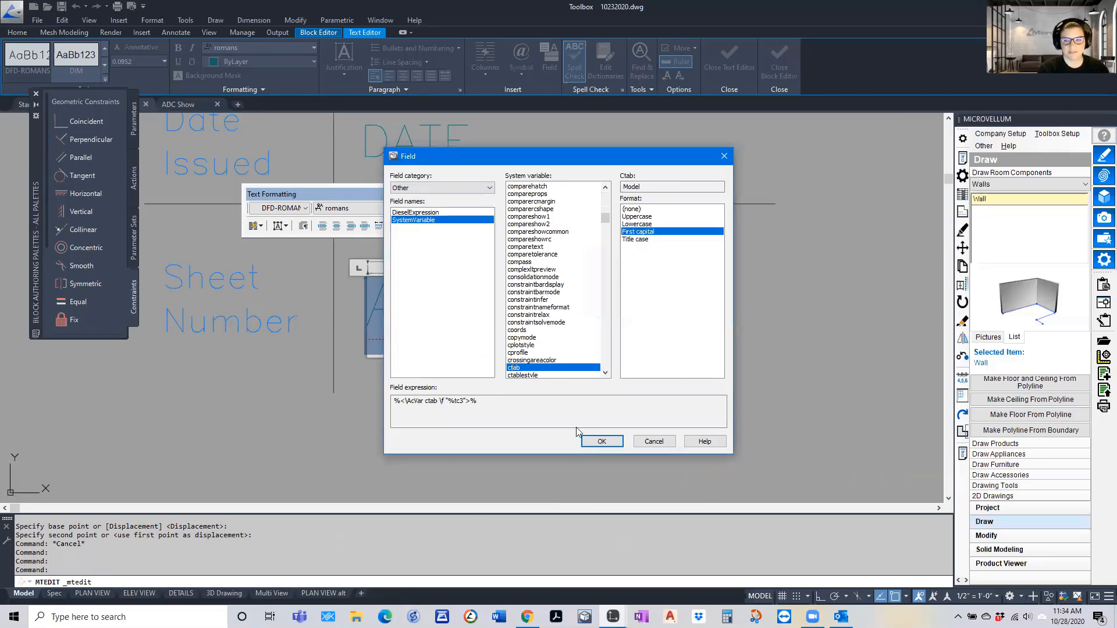
pyautogui.click(601, 440)
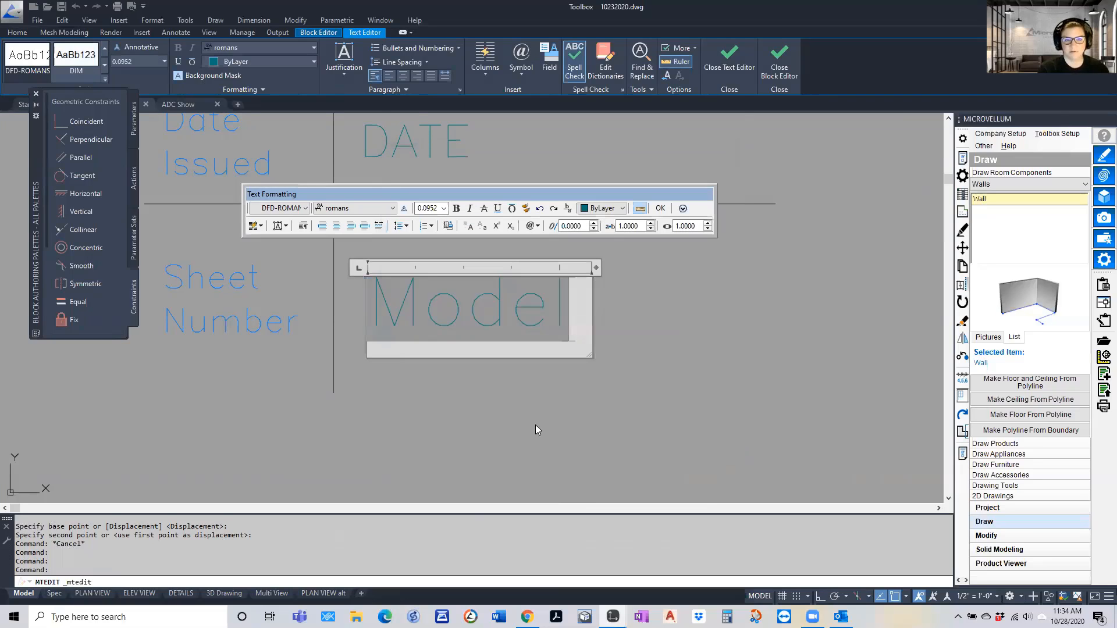
pyautogui.click(661, 208)
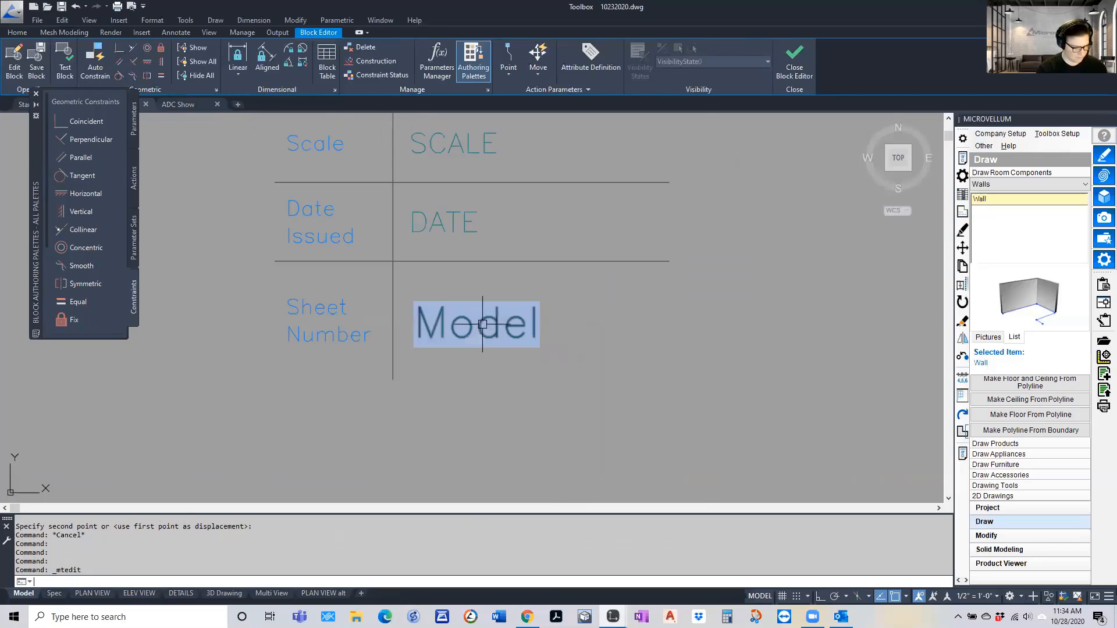
# Copy the sheet number field text into the Date Issued cell, beside the DATE attribute
pyautogui.write('co')
pyautogui.press('space')
pyautogui.click(467, 349)
pyautogui.press('space')
pyautogui.click(468, 352)
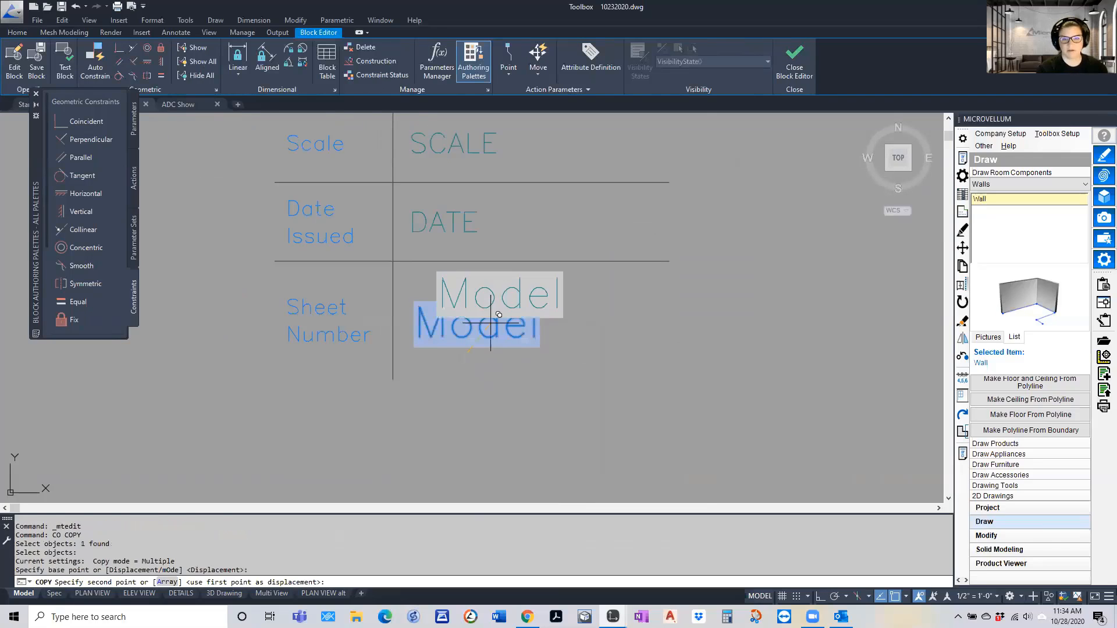
pyautogui.click(549, 250)
pyautogui.press('Escape')
# Match the properties of the copied field text to those of the DATE attribute
pyautogui.write('Ma')
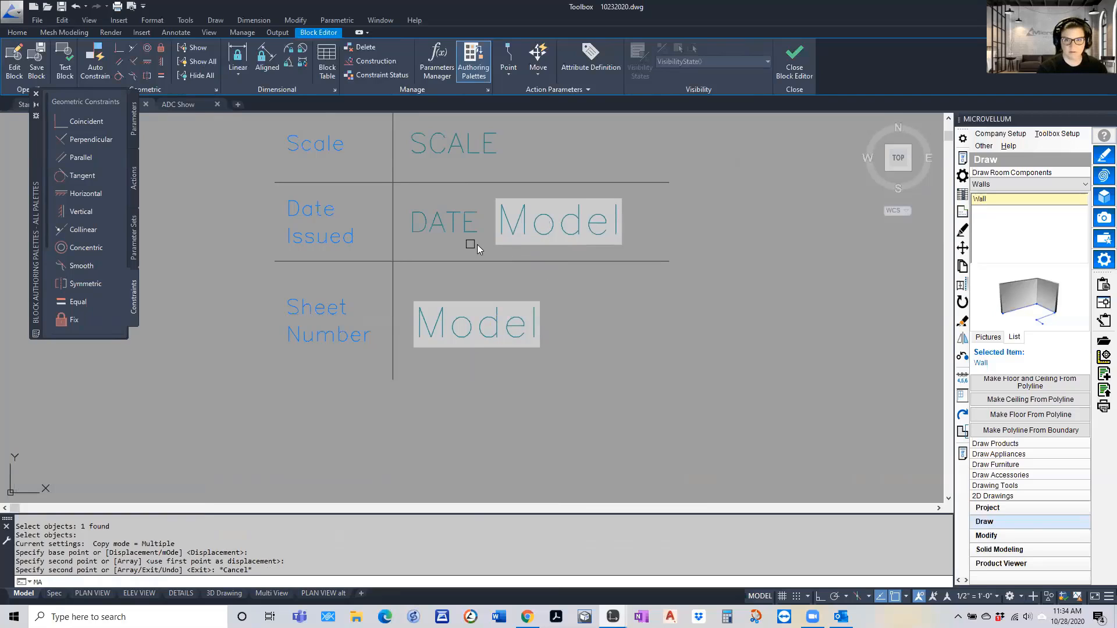
pyautogui.press('space')
pyautogui.click(456, 230)
pyautogui.click(516, 232)
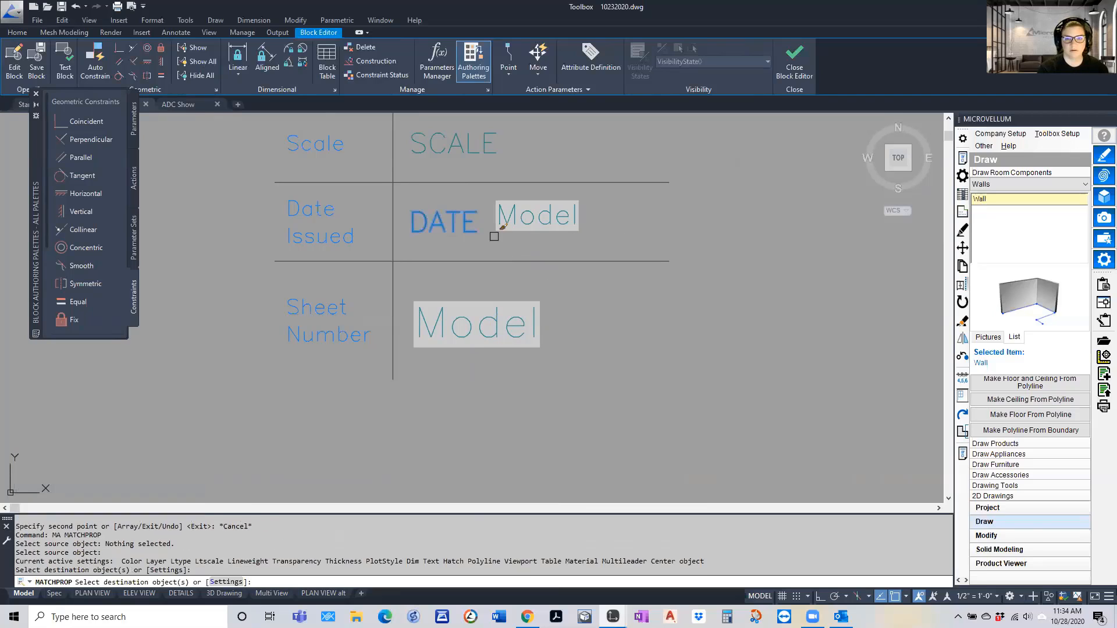
pyautogui.press('Escape')
# Erase the DATE attribute from the Date Issued cell
pyautogui.click(478, 187)
pyautogui.click(434, 241)
pyautogui.write('e')
pyautogui.press('space')
# Move the copied field text to the start of the Date Issued cell, in place of the erased attribute
pyautogui.write('m')
pyautogui.press('space')
pyautogui.click(609, 207)
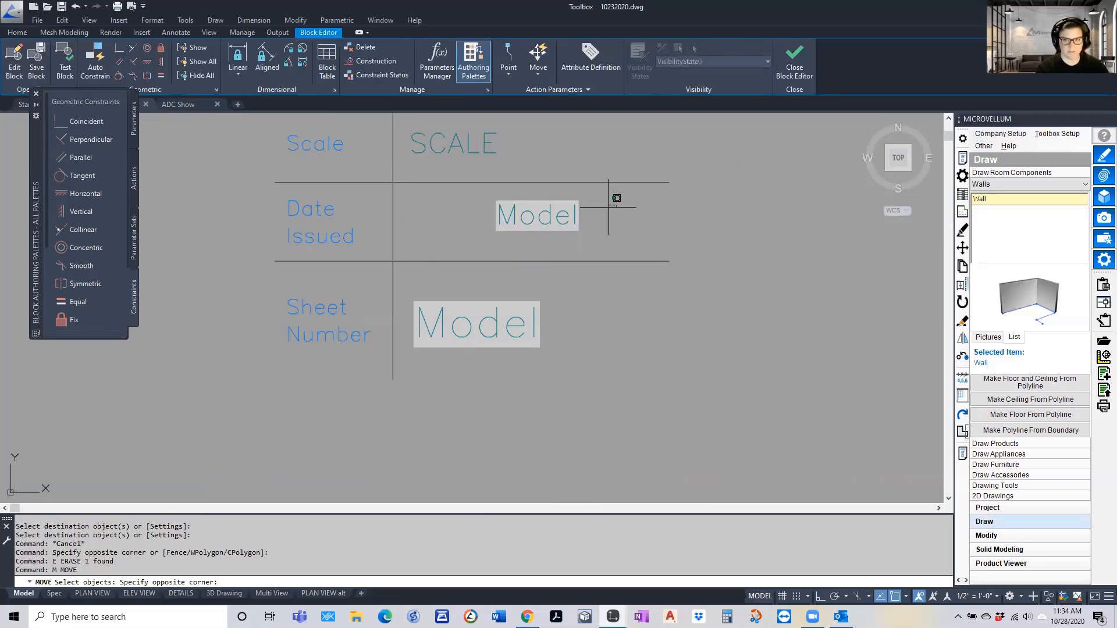
pyautogui.click(566, 221)
pyautogui.press('space')
pyautogui.click(568, 216)
pyautogui.click(493, 219)
pyautogui.press('Escape')
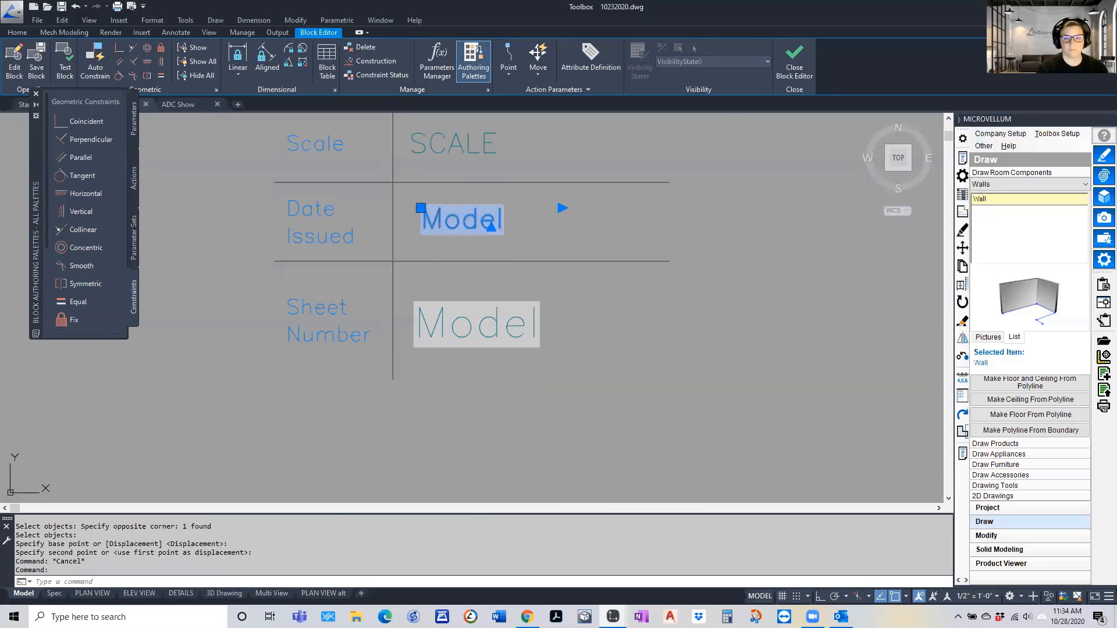
# Change the Date Issued text's field to the Date & Time category's SaveDate with the M.d.yyyy format
pyautogui.doubleClick(478, 220)
pyautogui.rightClick(458, 225)
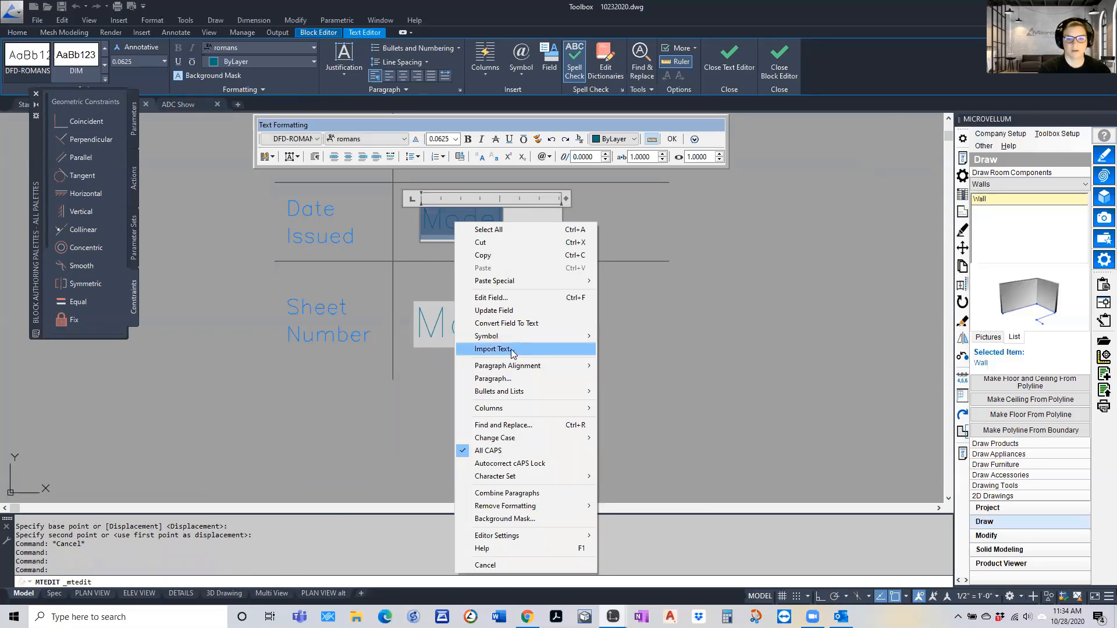
pyautogui.click(498, 308)
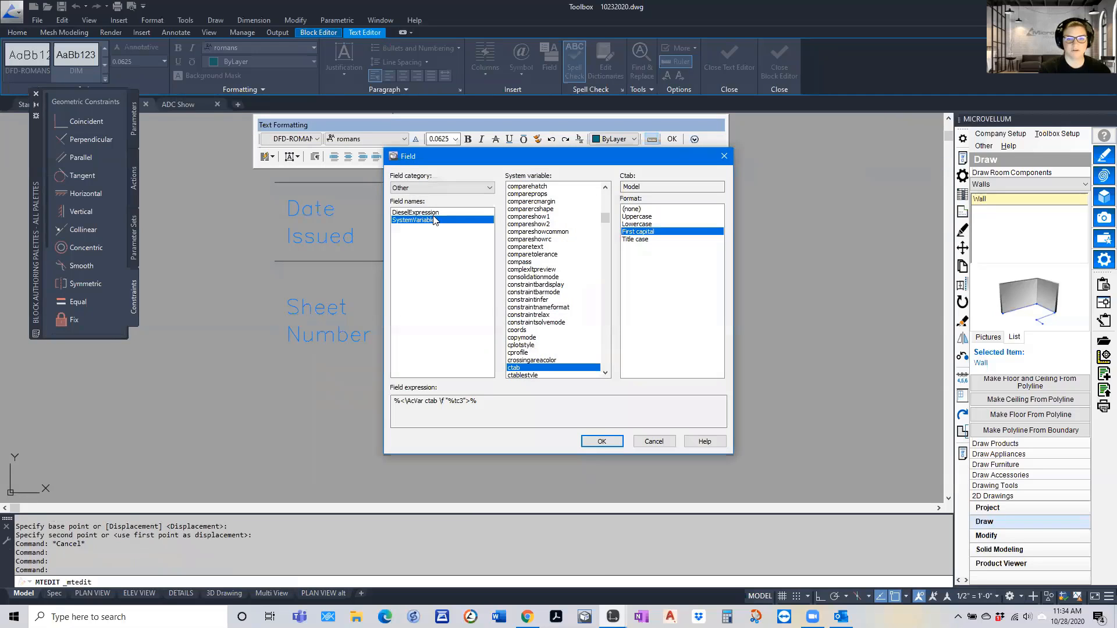
pyautogui.click(416, 191)
pyautogui.click(417, 206)
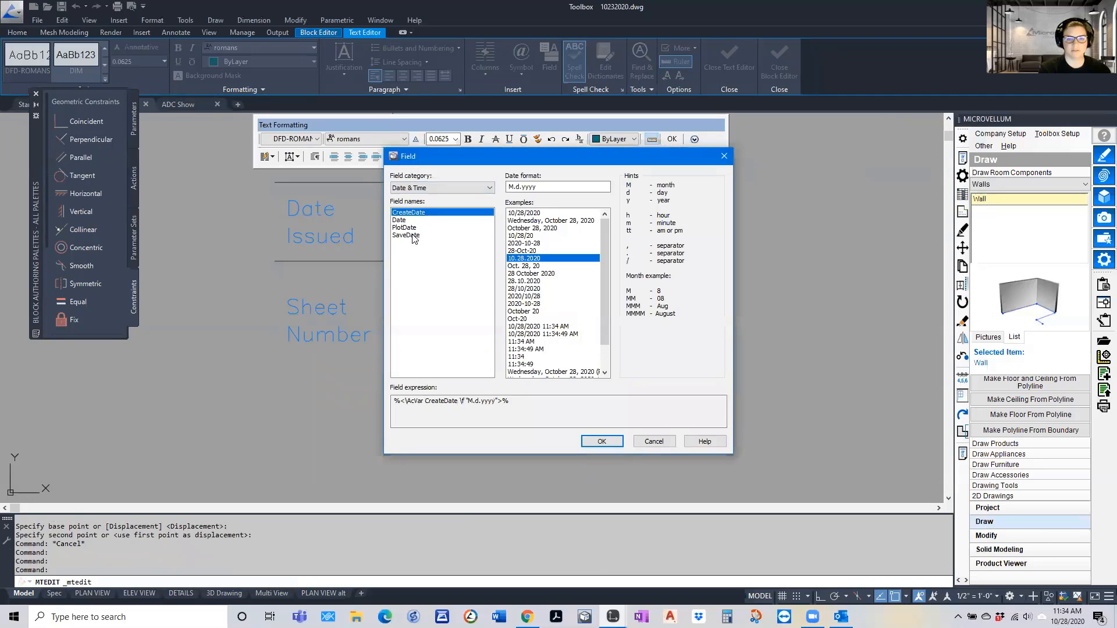
pyautogui.click(406, 235)
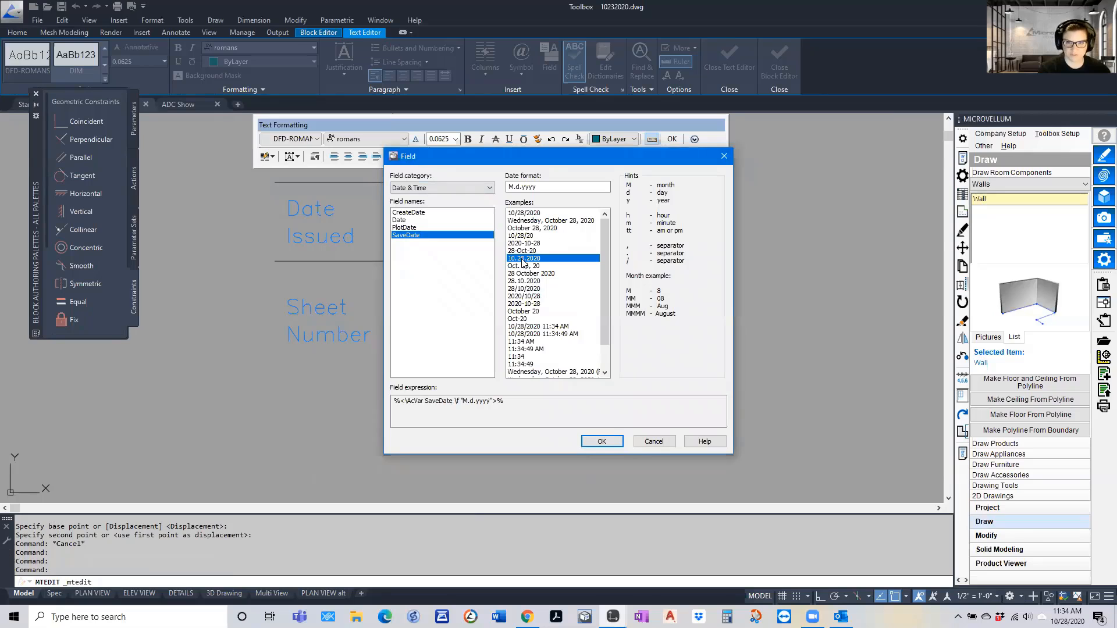
pyautogui.click(602, 441)
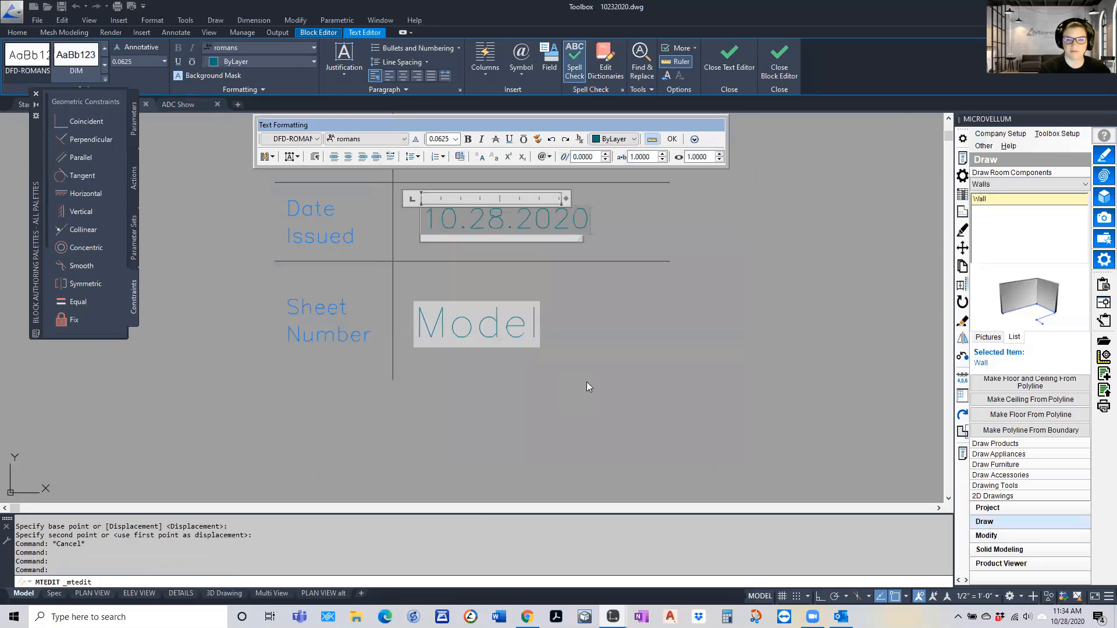
pyautogui.click(586, 382)
pyautogui.write('Z')
pyautogui.press('Return')
pyautogui.write('E')
pyautogui.press('Return')
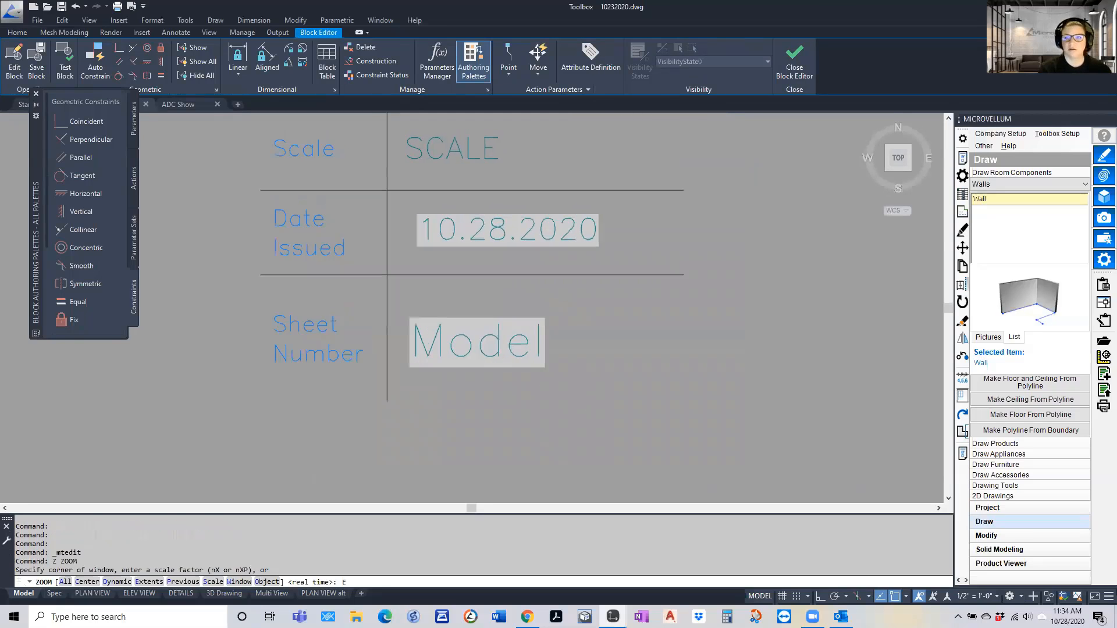
# Close the Title_Sheet_Info block editor and clear the leftover SHEET attribute value from the PLAN VIEW layout's title block
pyautogui.click(794, 65)
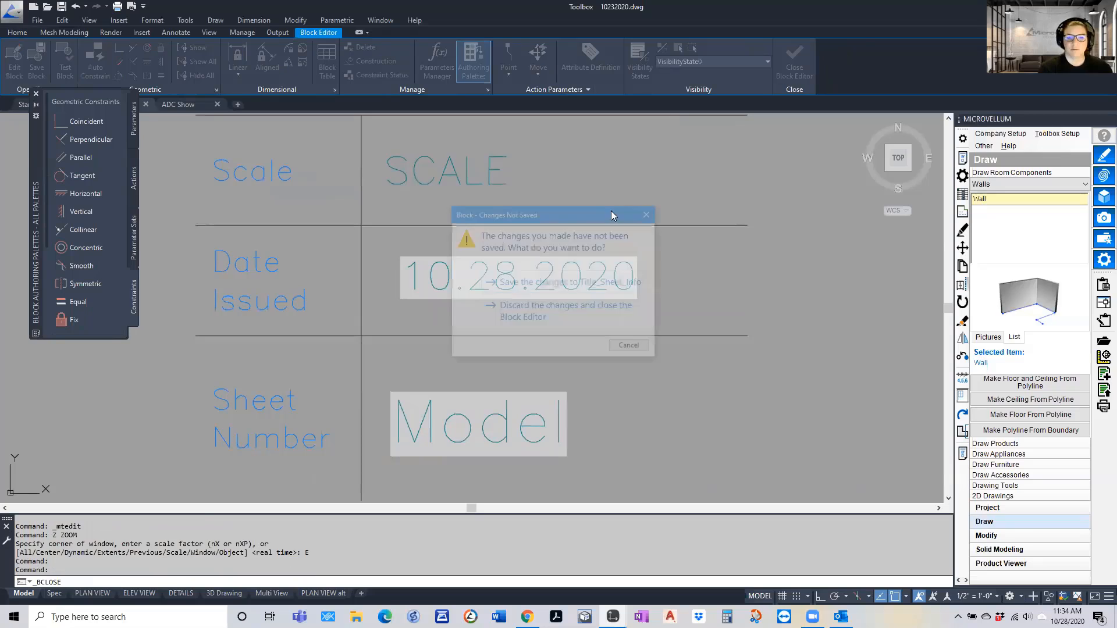
pyautogui.click(519, 312)
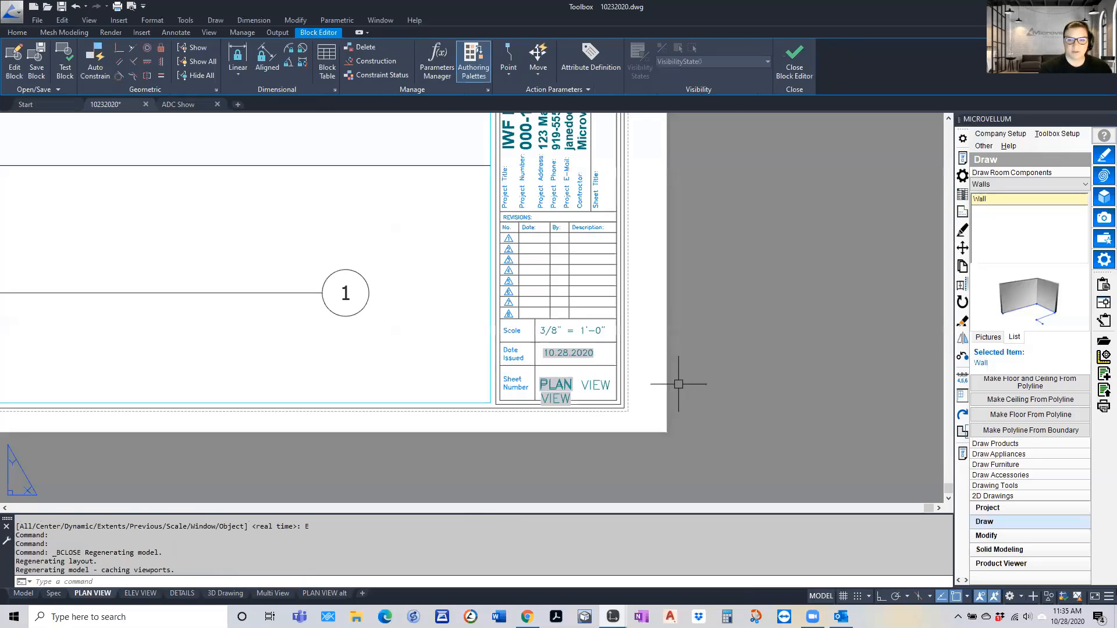
pyautogui.doubleClick(586, 375)
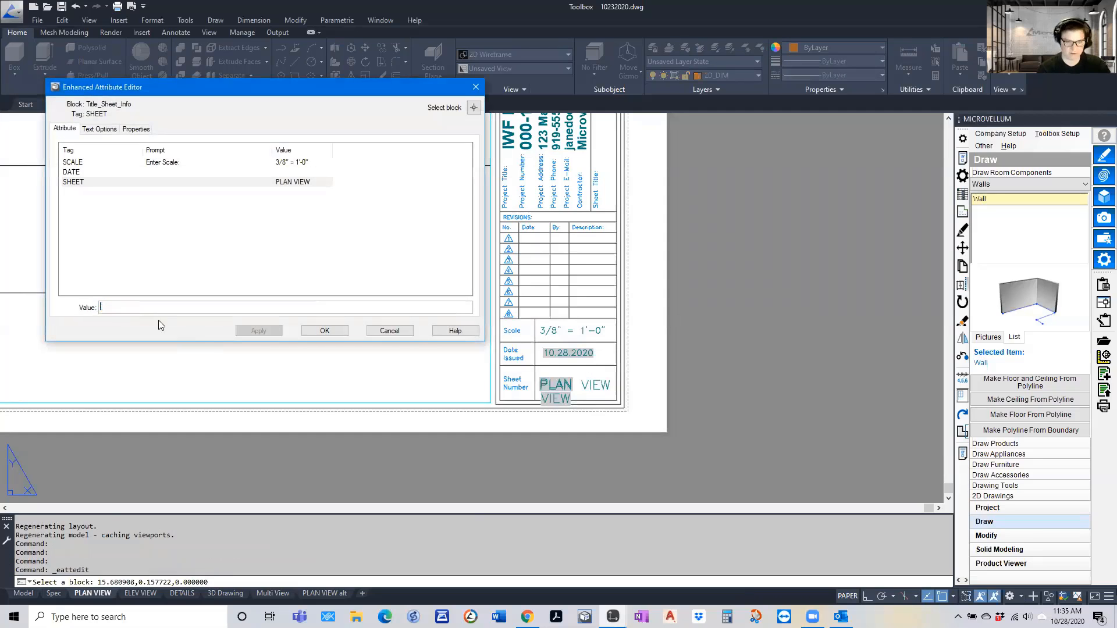
pyautogui.click(324, 330)
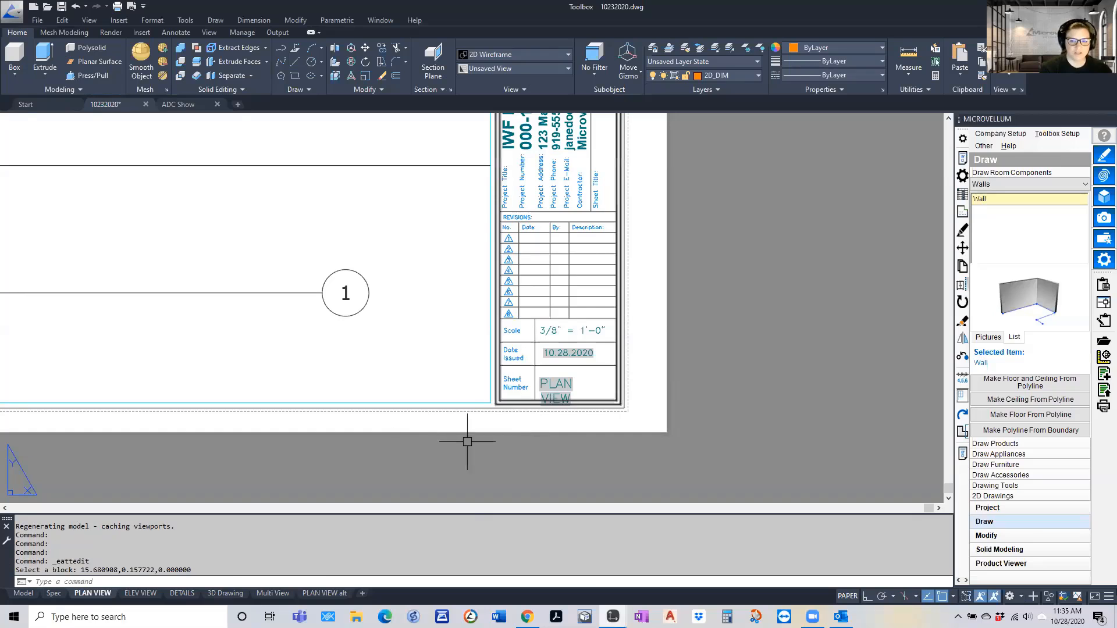
# Rename the PLAN VIEW layout as 1-01 and regenerate it to update the Sheet Number field
pyautogui.rightClick(96, 595)
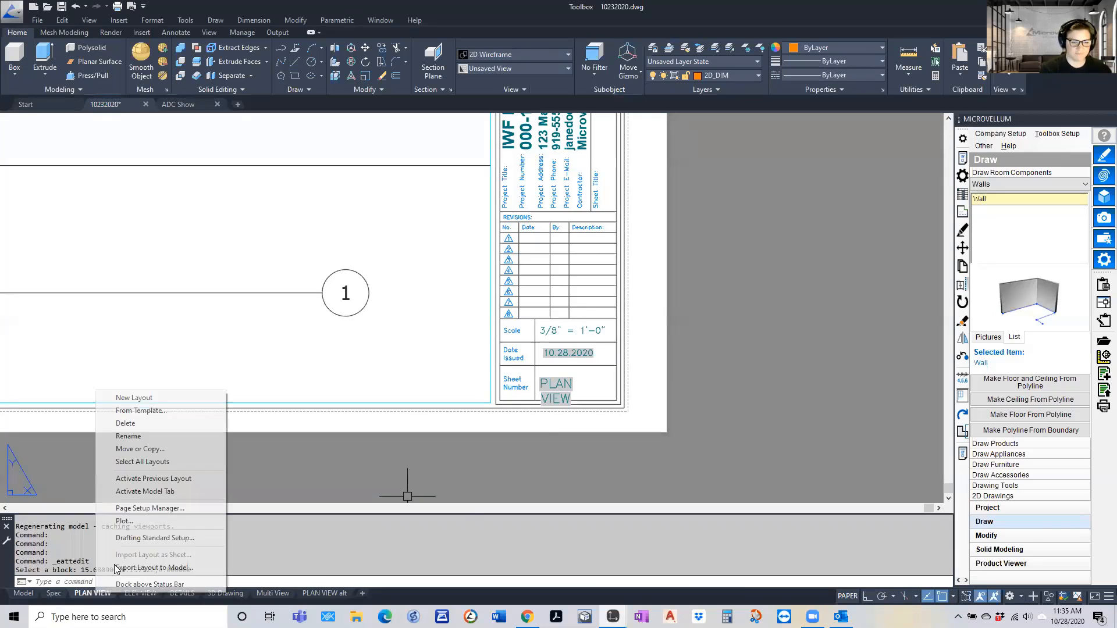
pyautogui.click(136, 437)
pyautogui.write('1-01')
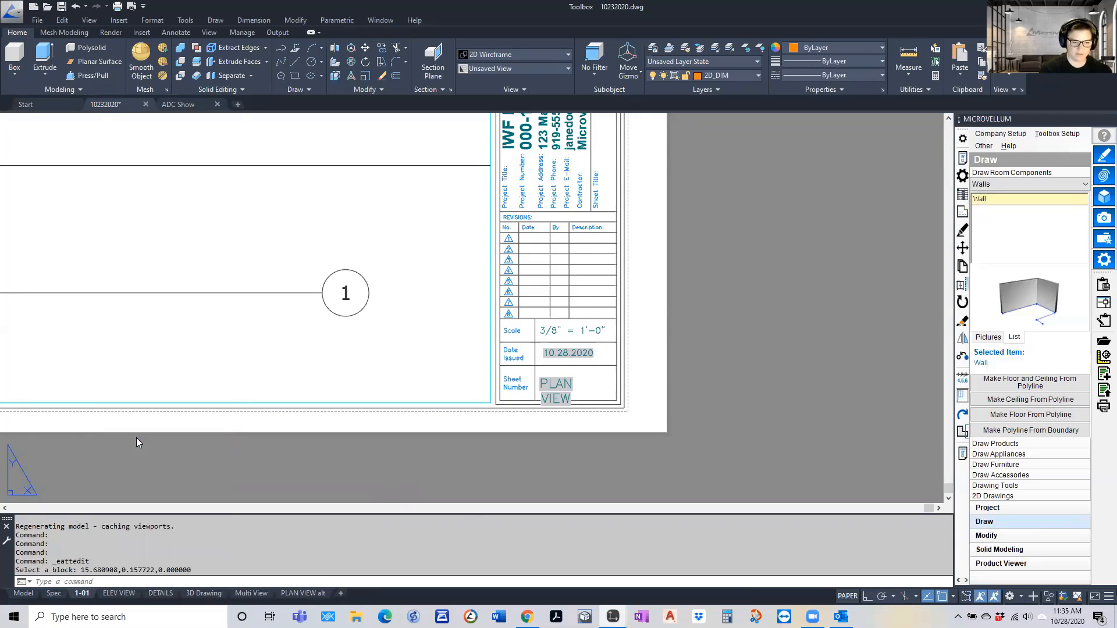
pyautogui.doubleClick(240, 458)
pyautogui.press('Escape')
pyautogui.write('R')
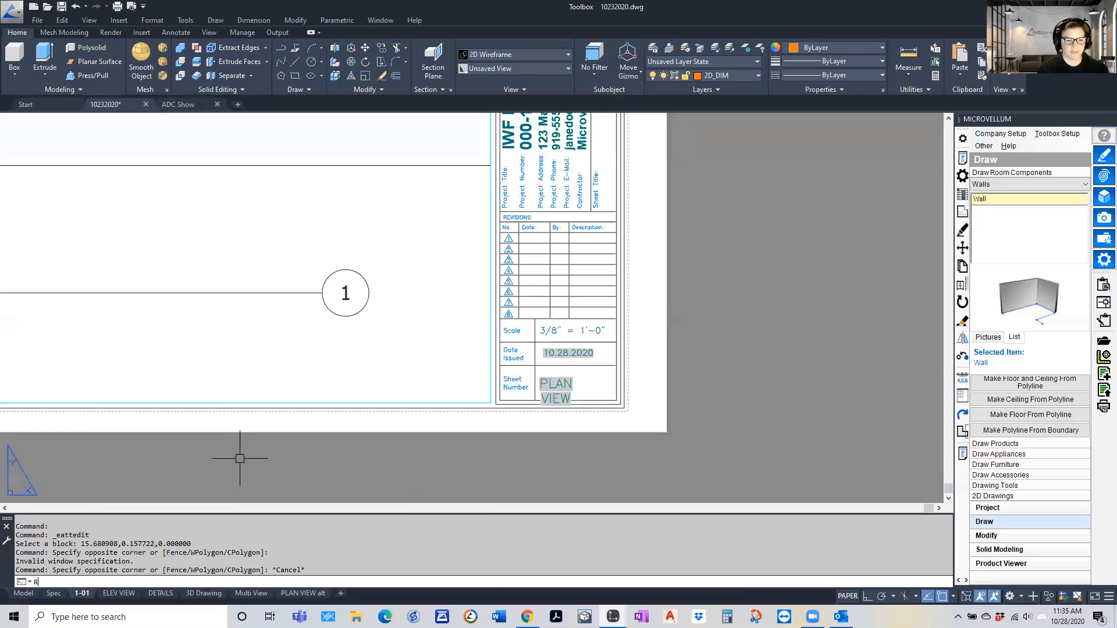
pyautogui.write('E')
pyautogui.press('Return')
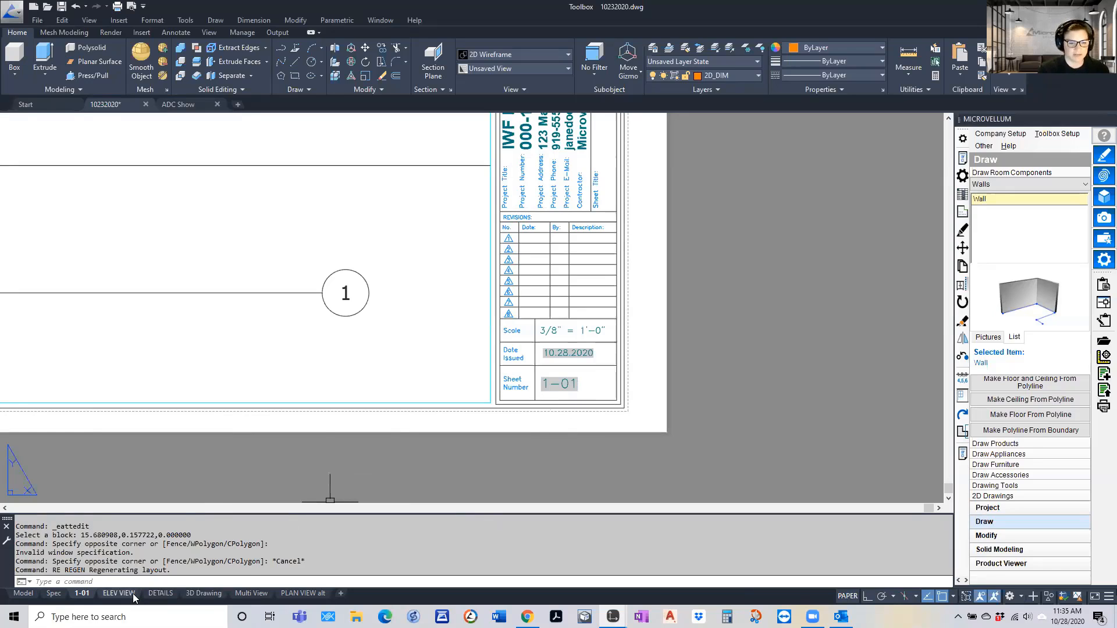
# Check the automatic date and sheet number fields in the title blocks of the ELEV VIEW, DETAILS and 3D Drawing layouts
pyautogui.moveTo(123, 594)
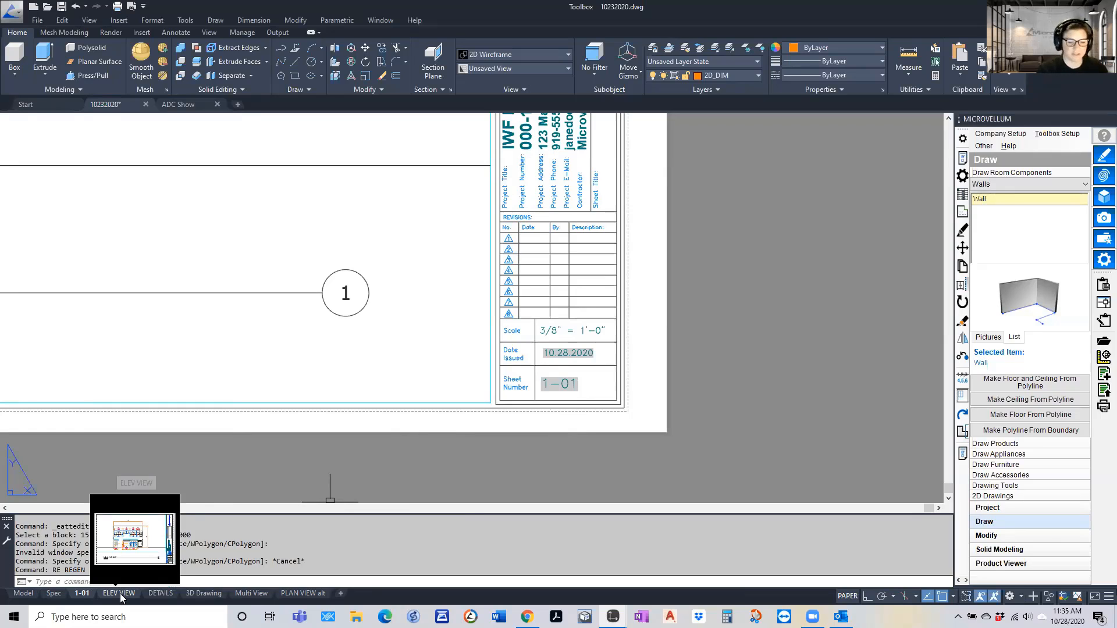
pyautogui.click(121, 595)
pyautogui.scroll(8, 781, 428)
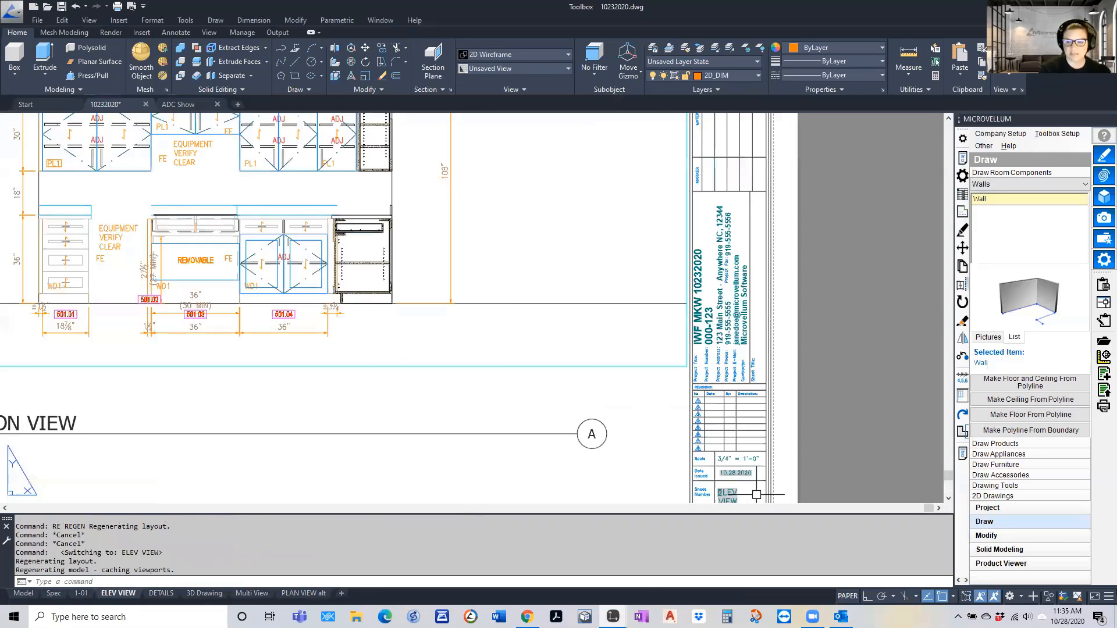
pyautogui.hotkey('ctrl', 'pagedown')
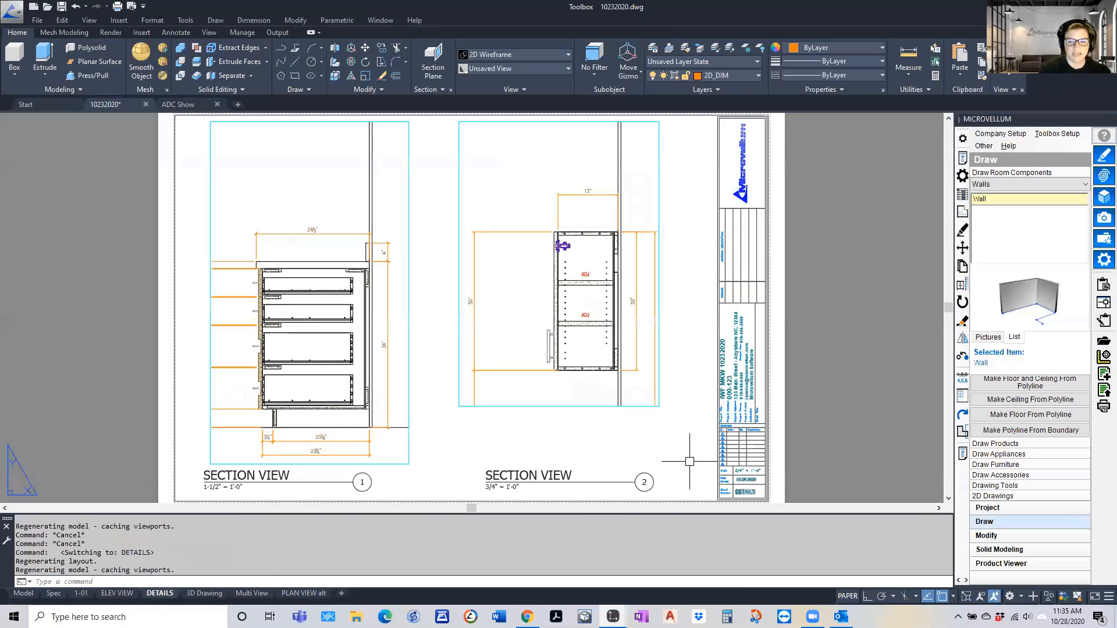
pyautogui.scroll(8, 723, 424)
pyautogui.click(207, 593)
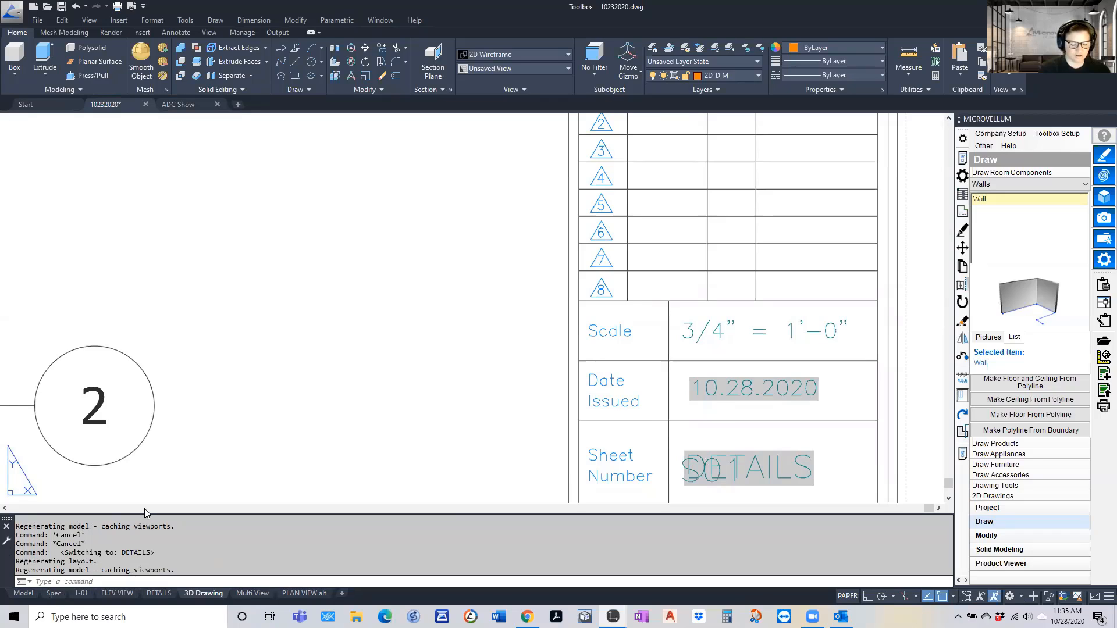
# Return to model space and examine the arrangement of the plan views, elevations and sections along their guide lines
pyautogui.click(24, 594)
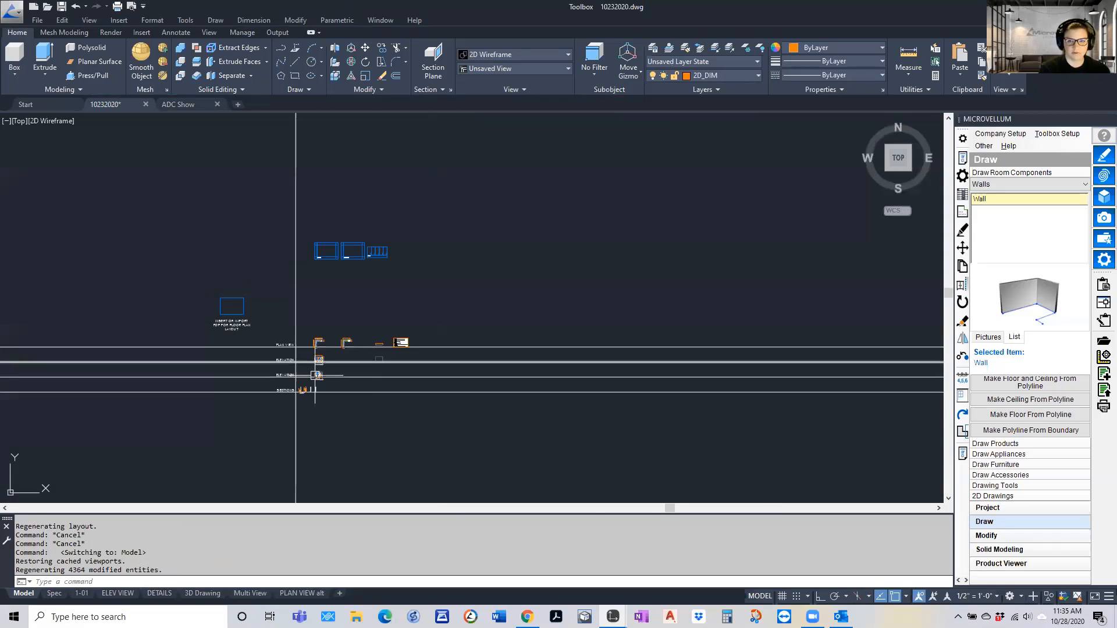
pyautogui.scroll(6, 316, 375)
pyautogui.press('Escape')
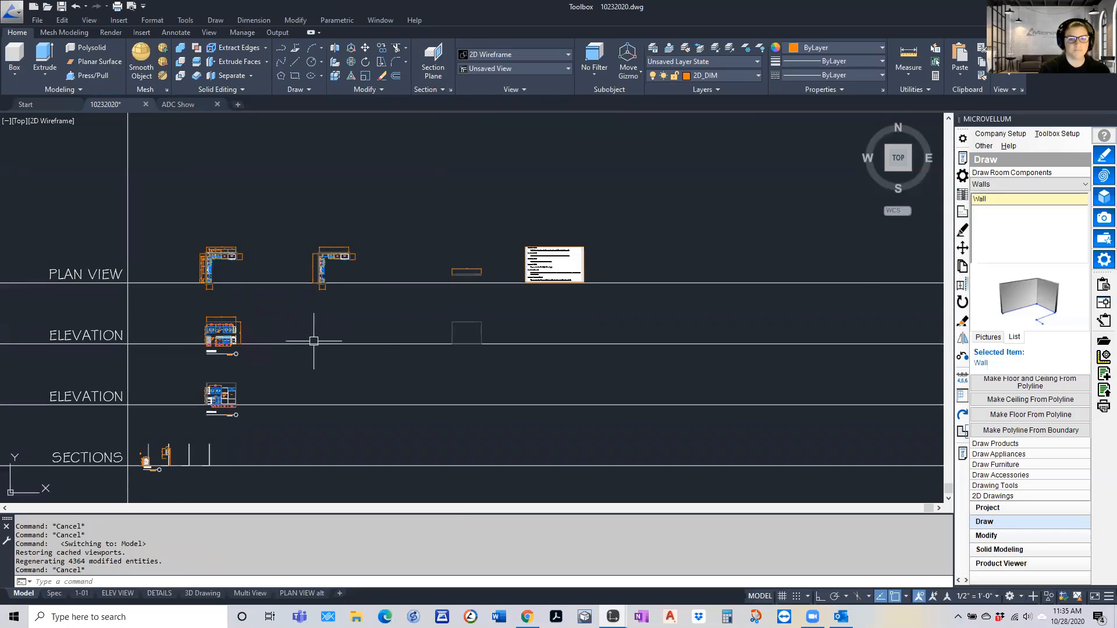
pyautogui.scroll(2, 314, 341)
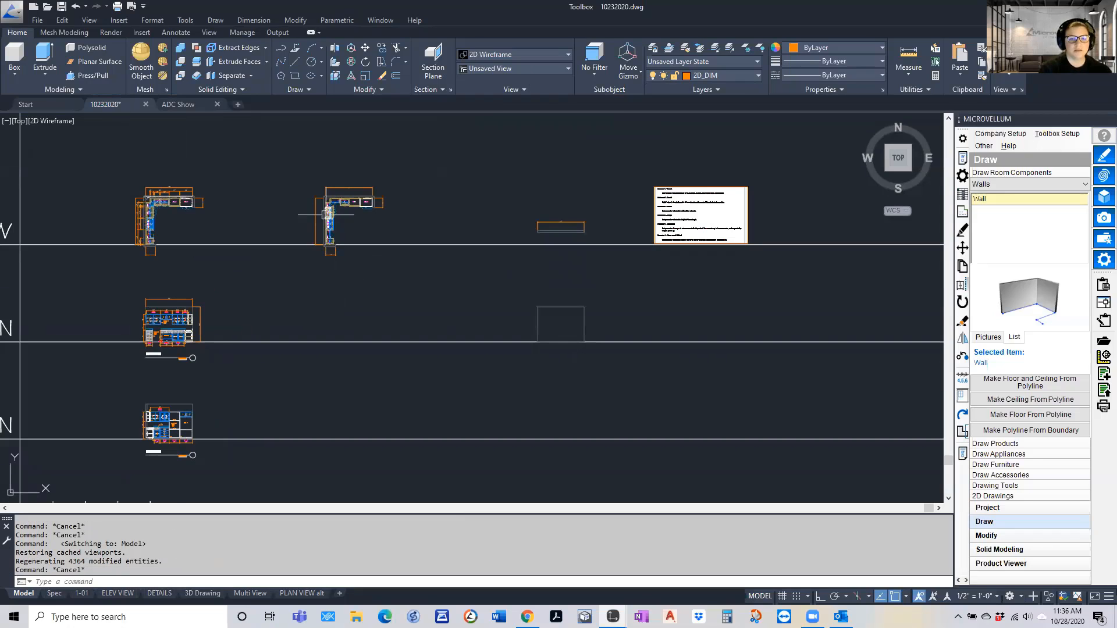
pyautogui.scroll(3, 329, 223)
pyautogui.scroll(-1, 337, 240)
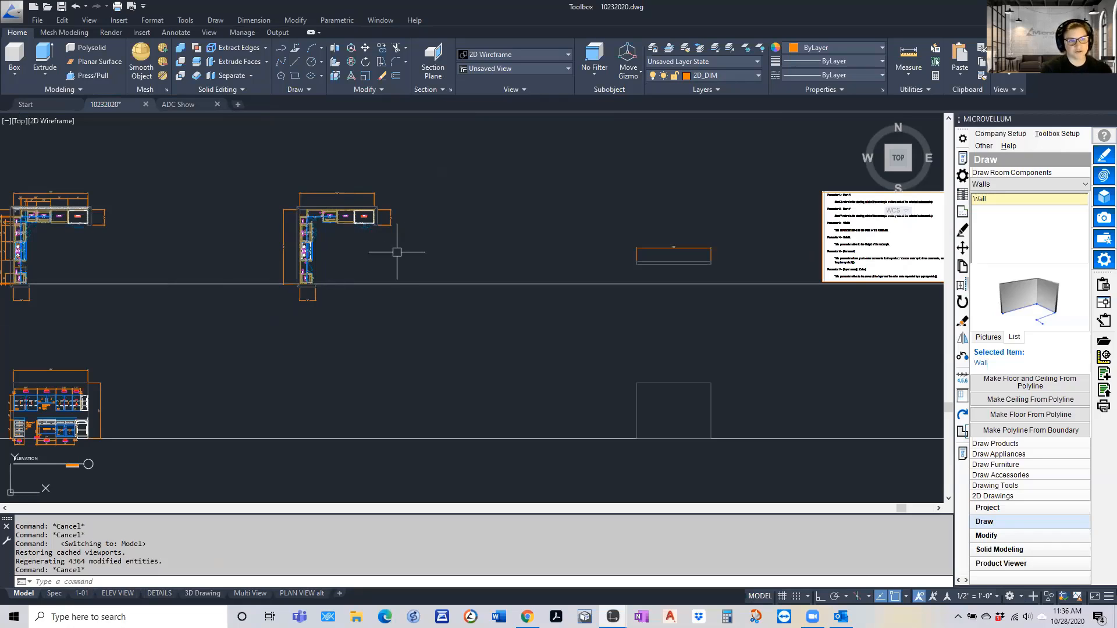
# Show the commands for modifying products and inspect the hatched wall corner and cabinets in the first plan view
pyautogui.click(986, 535)
pyautogui.click(997, 464)
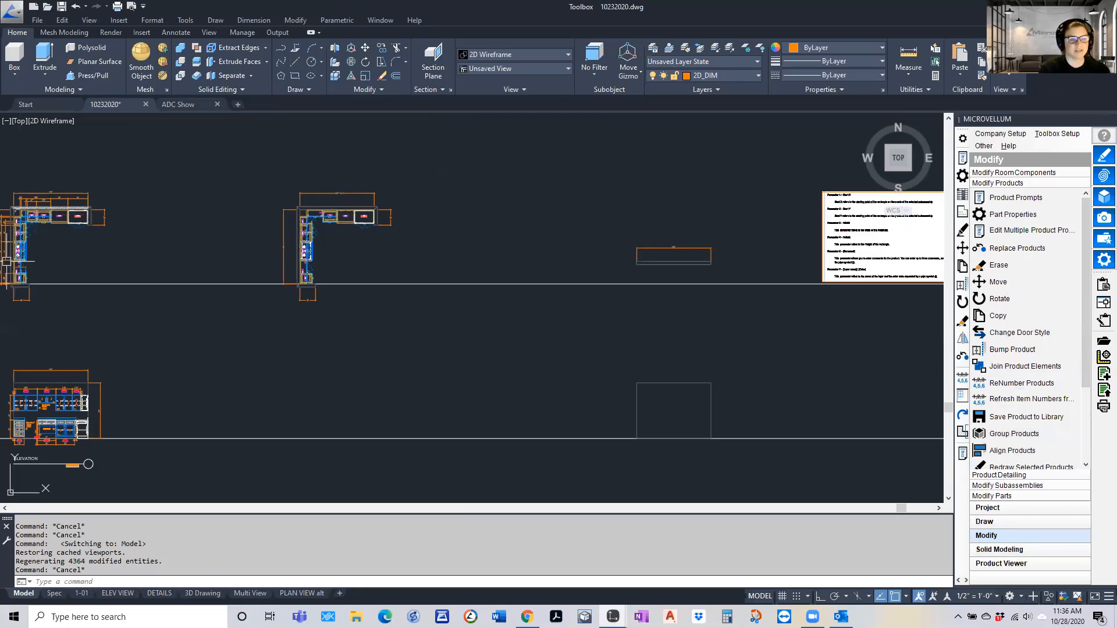
pyautogui.scroll(10, 20, 205)
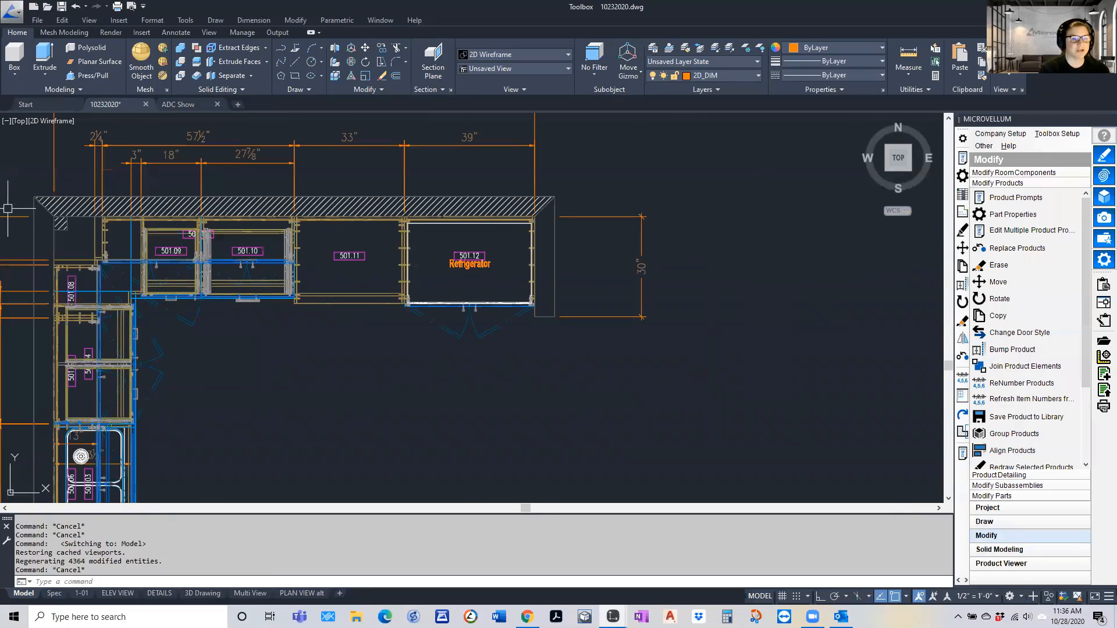
pyautogui.scroll(5, 85, 231)
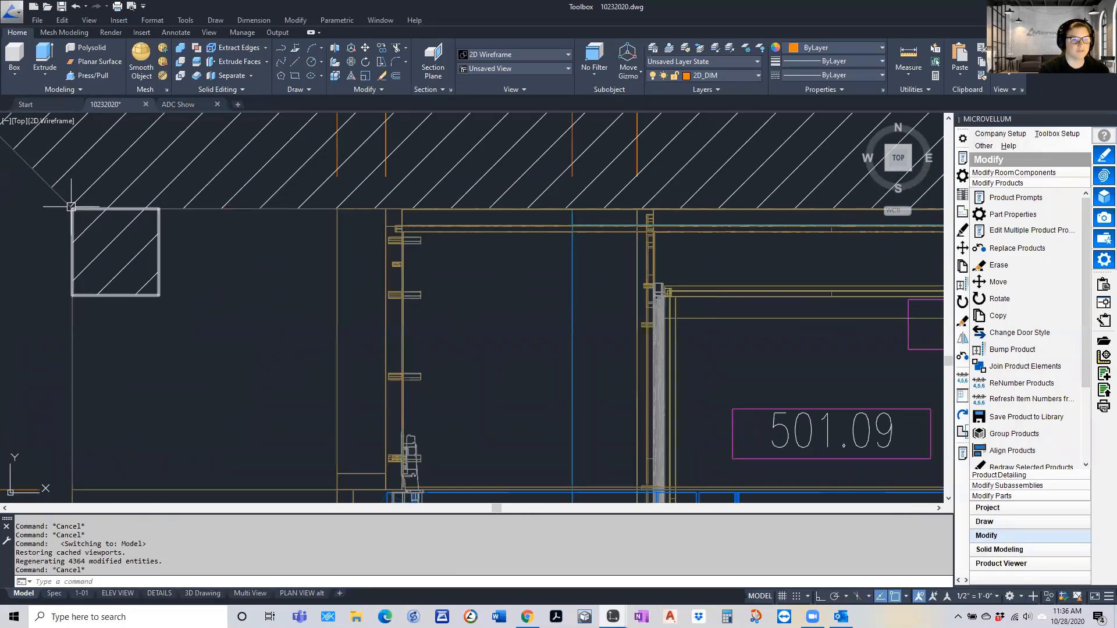
pyautogui.scroll(-7, 71, 206)
pyautogui.scroll(-2, 163, 244)
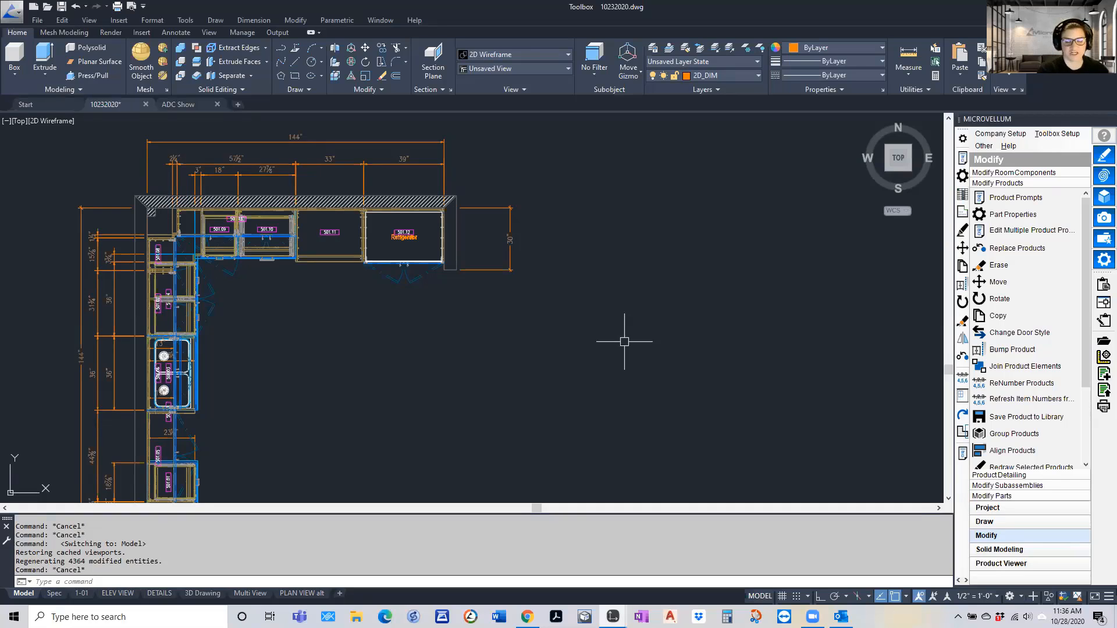
pyautogui.scroll(-5, 615, 332)
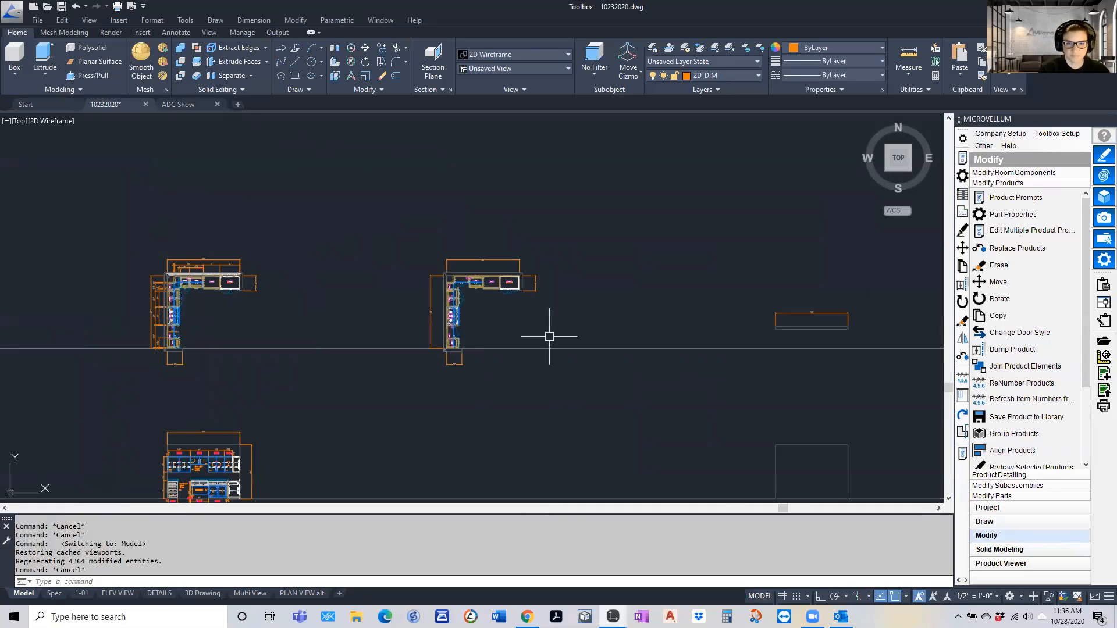
# Draw a vertical construction line along the inner face of the left wall in the second plan view
pyautogui.scroll(3, 539, 345)
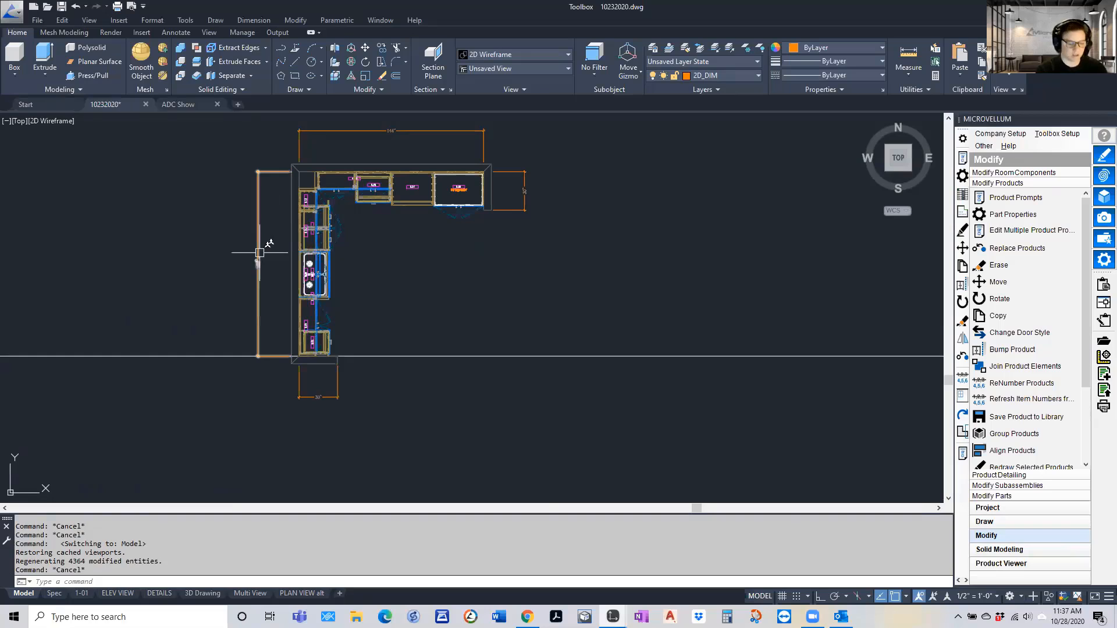
pyautogui.write('xl')
pyautogui.press('Return')
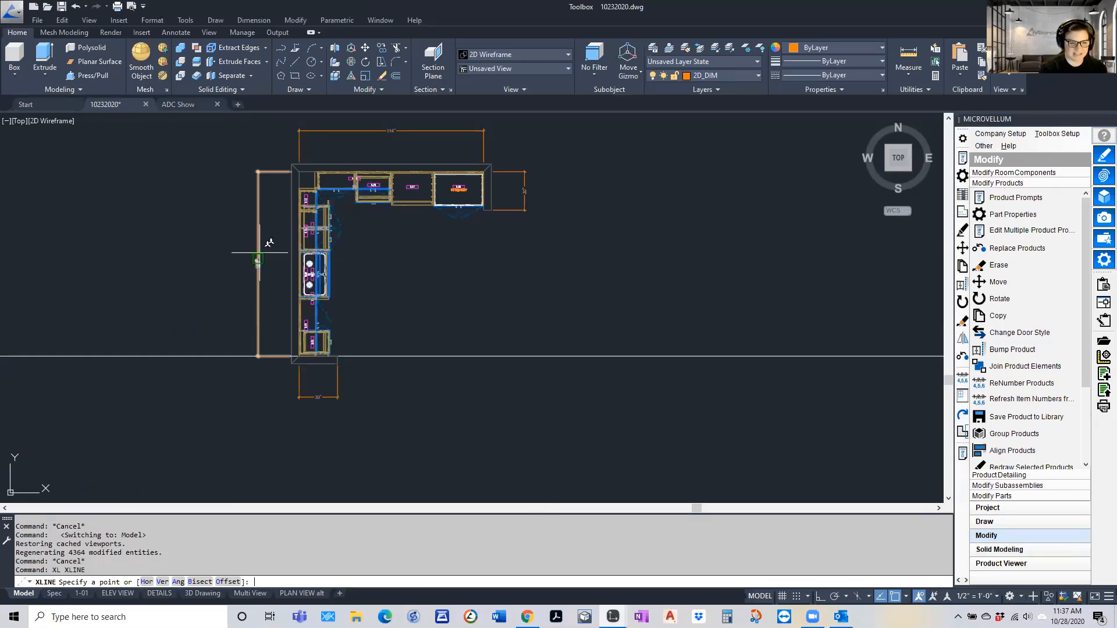
pyautogui.write('v')
pyautogui.press('Return')
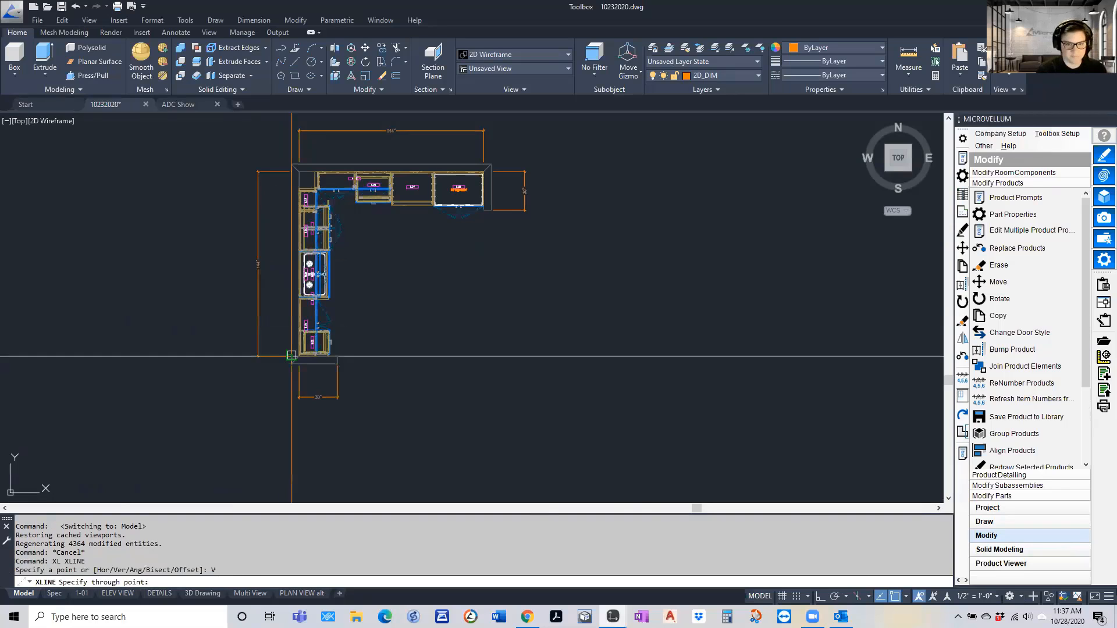
pyautogui.scroll(10, 302, 370)
pyautogui.click(252, 208)
pyautogui.scroll(-8, 254, 207)
pyautogui.scroll(-3, 255, 233)
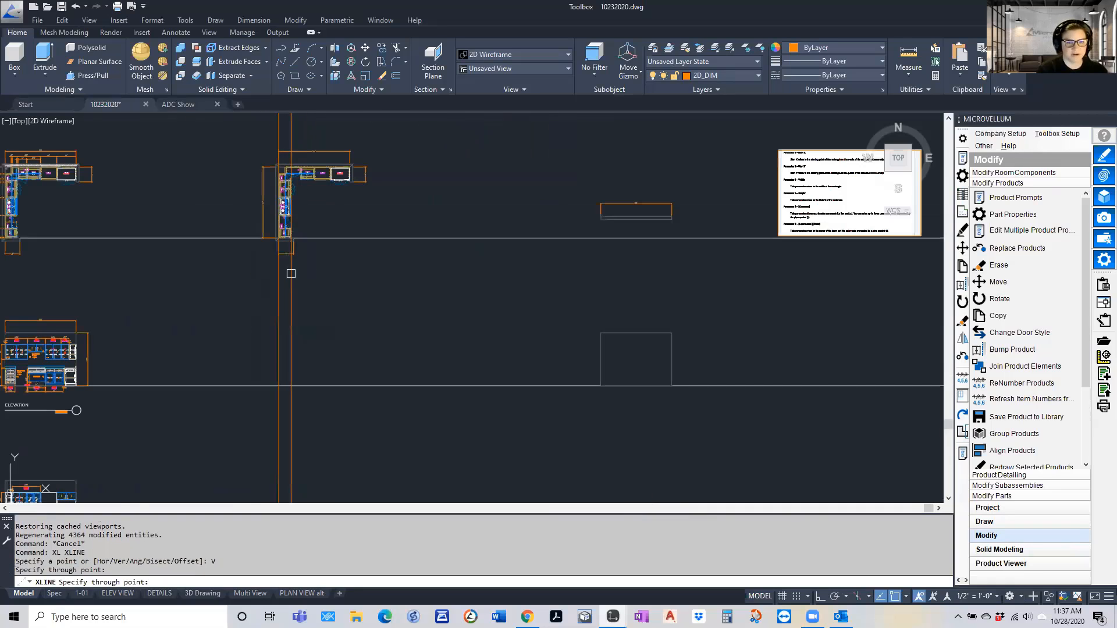
pyautogui.scroll(-3, 250, 274)
pyautogui.press('Escape')
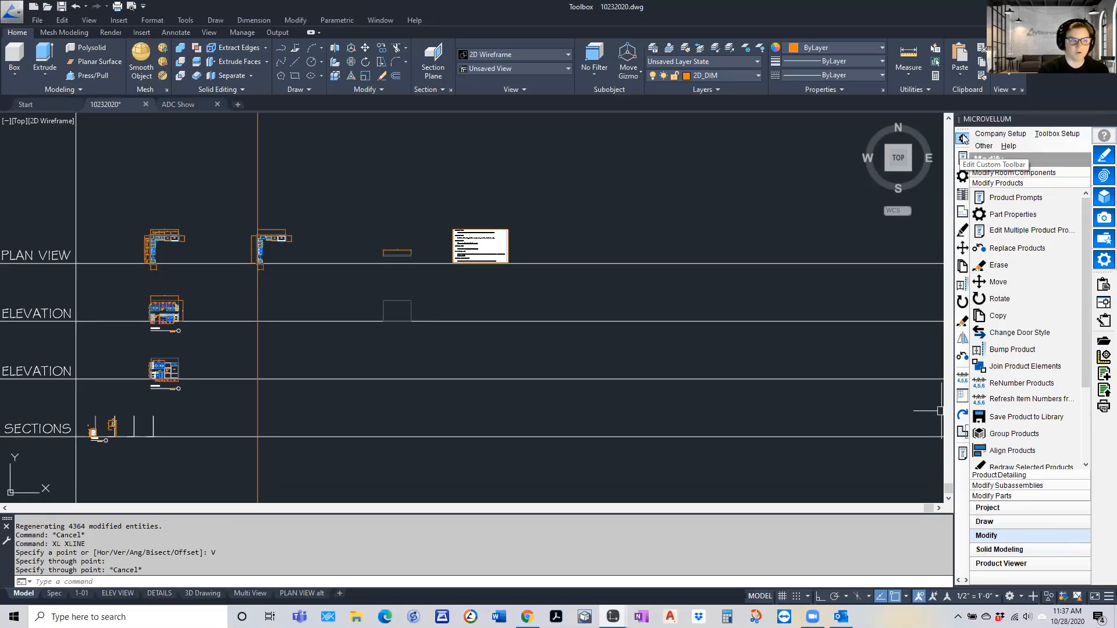
# Draw the 2D elevation of the second plan's left wall, placed where the construction line meets the first elevation guide line
pyautogui.click(1006, 524)
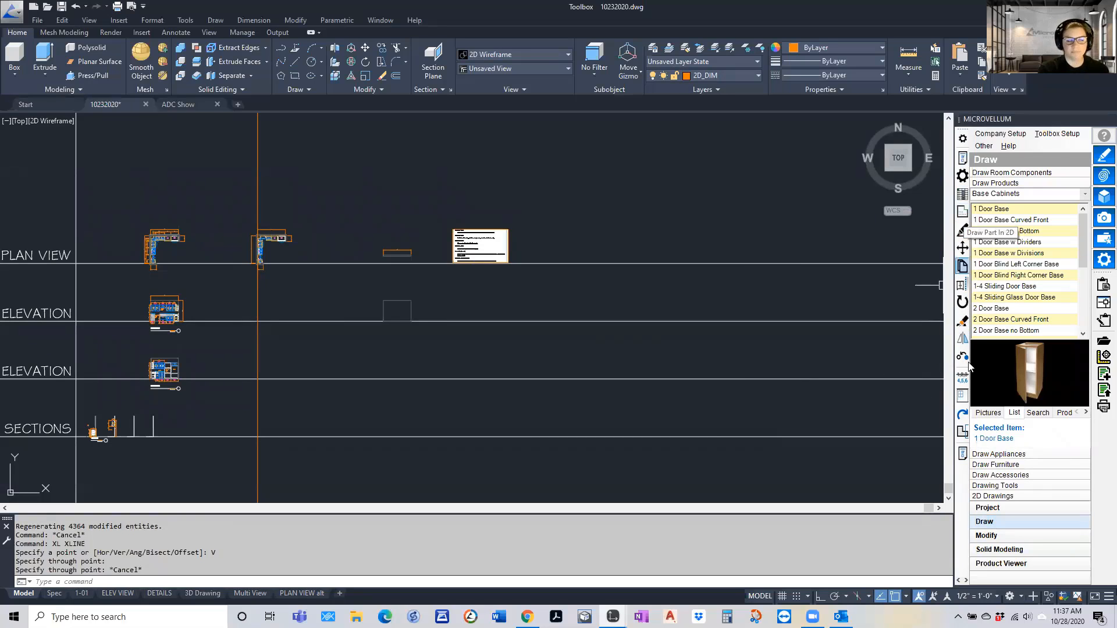
pyautogui.click(962, 399)
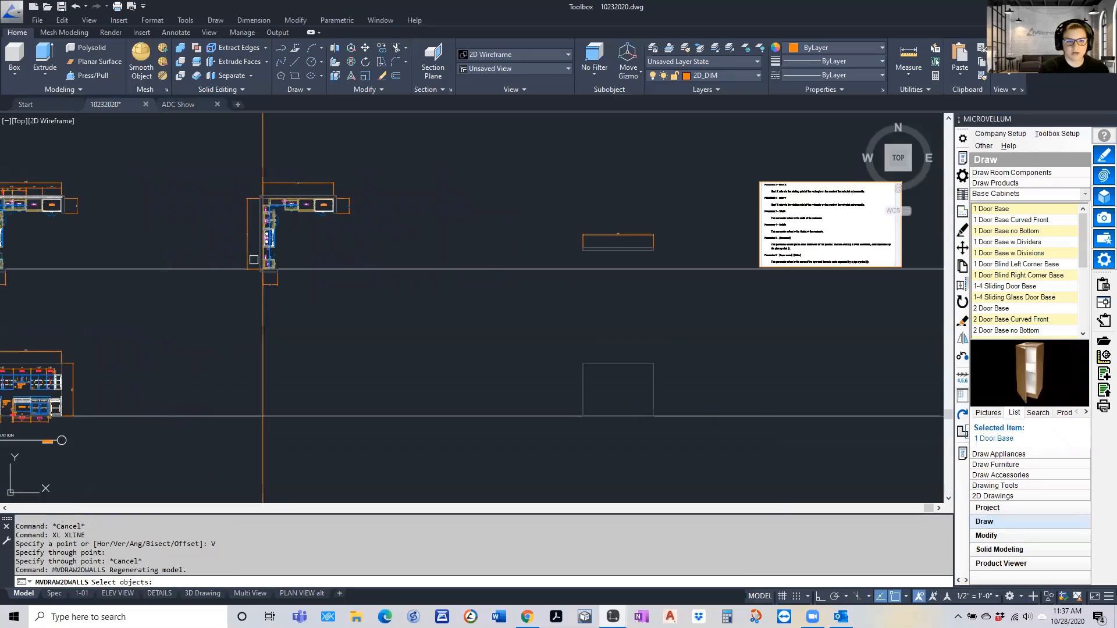
pyautogui.scroll(-4, 256, 259)
pyautogui.click(262, 259)
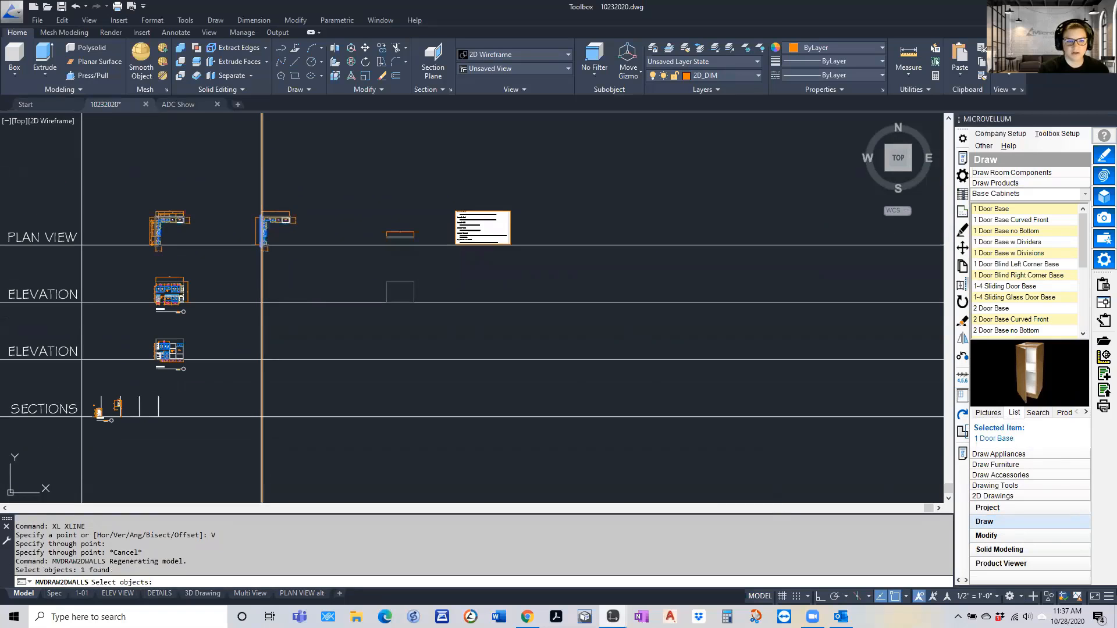
pyautogui.press('Return')
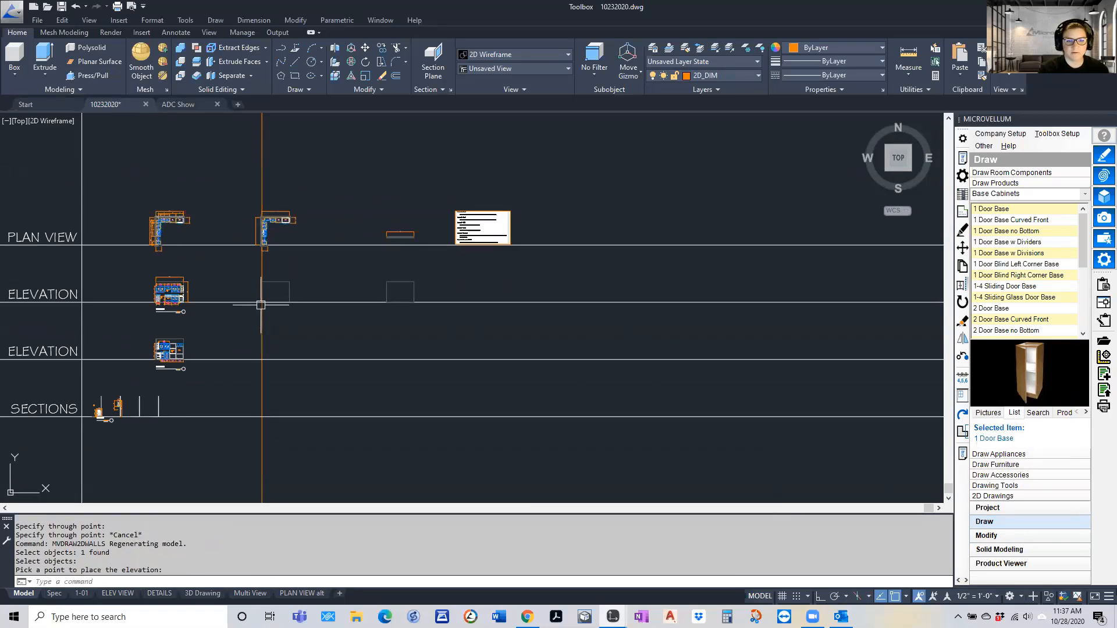
# Erase the vertical construction line beside the new wall elevation
pyautogui.scroll(3, 268, 295)
pyautogui.click(286, 386)
pyautogui.click(205, 410)
pyautogui.scroll(-2, 180, 386)
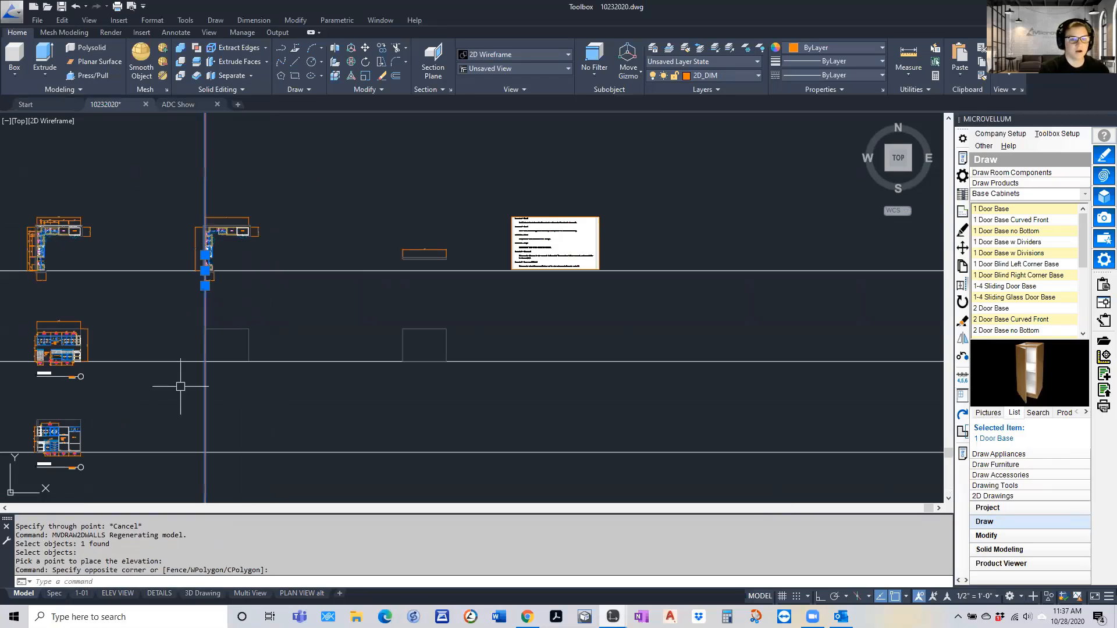
pyautogui.write('E')
pyautogui.press('Return')
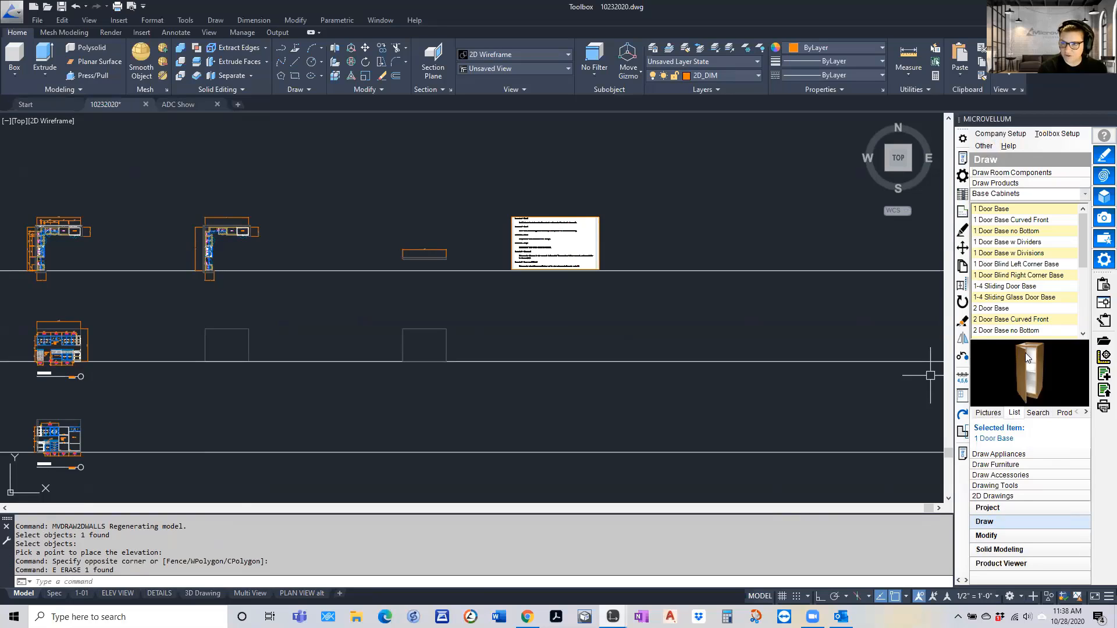
# Show the library's product groups and the room component commands for associating products to a wall
pyautogui.click(1085, 412)
pyautogui.click(1085, 412)
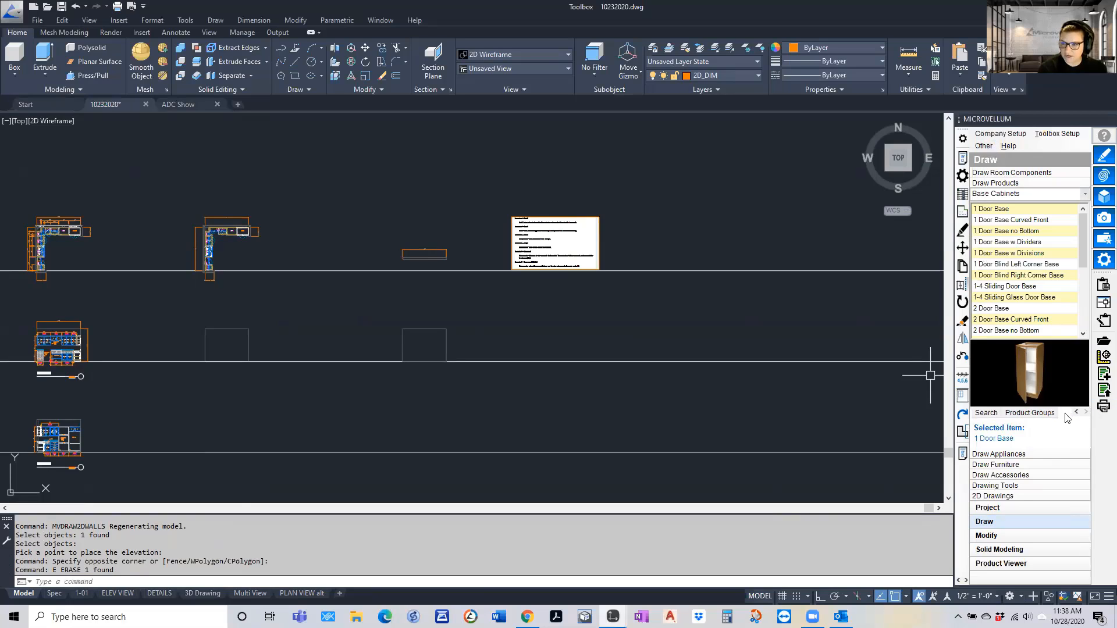
pyautogui.click(1019, 416)
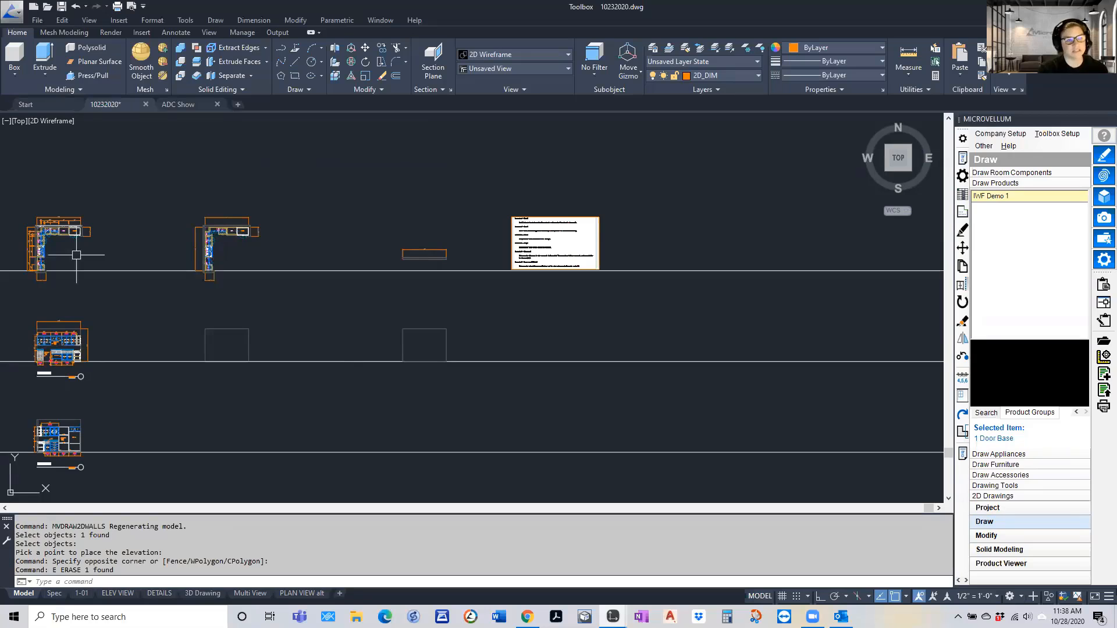
pyautogui.click(1007, 535)
pyautogui.click(1009, 173)
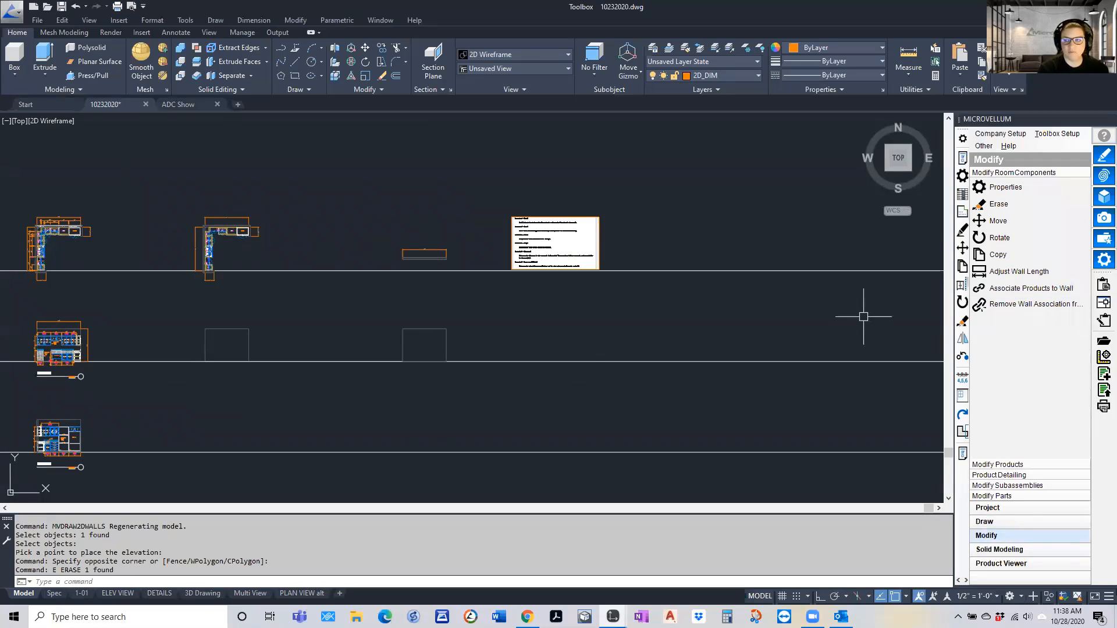
# Associate all products along the left wall of the second plan view to that wall, using a window selection
pyautogui.click(1023, 289)
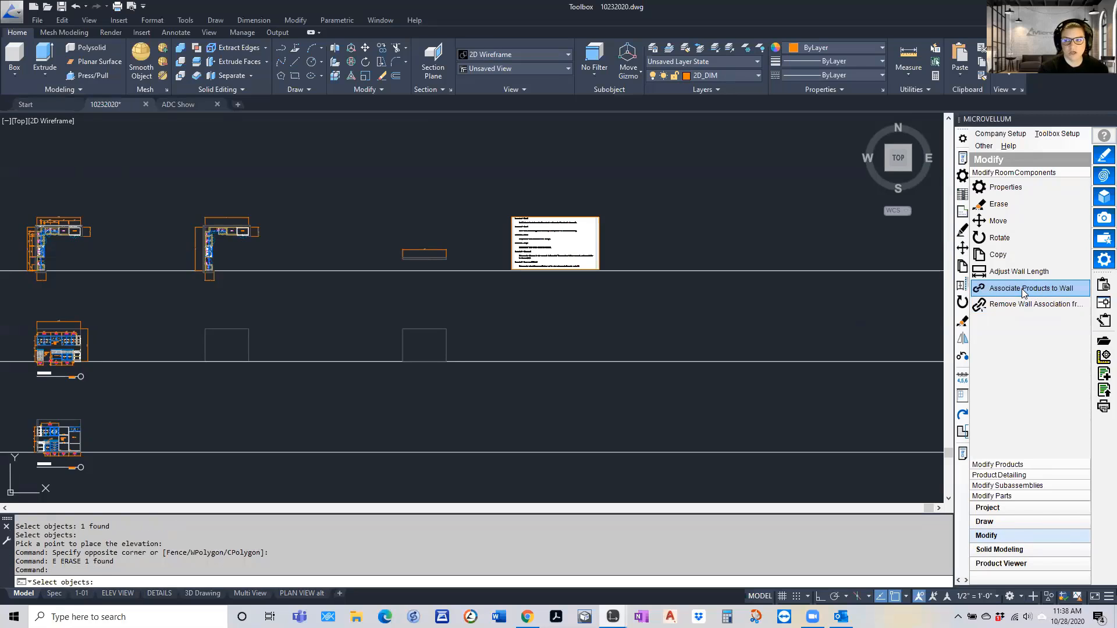
pyautogui.click(195, 255)
pyautogui.scroll(5, 198, 257)
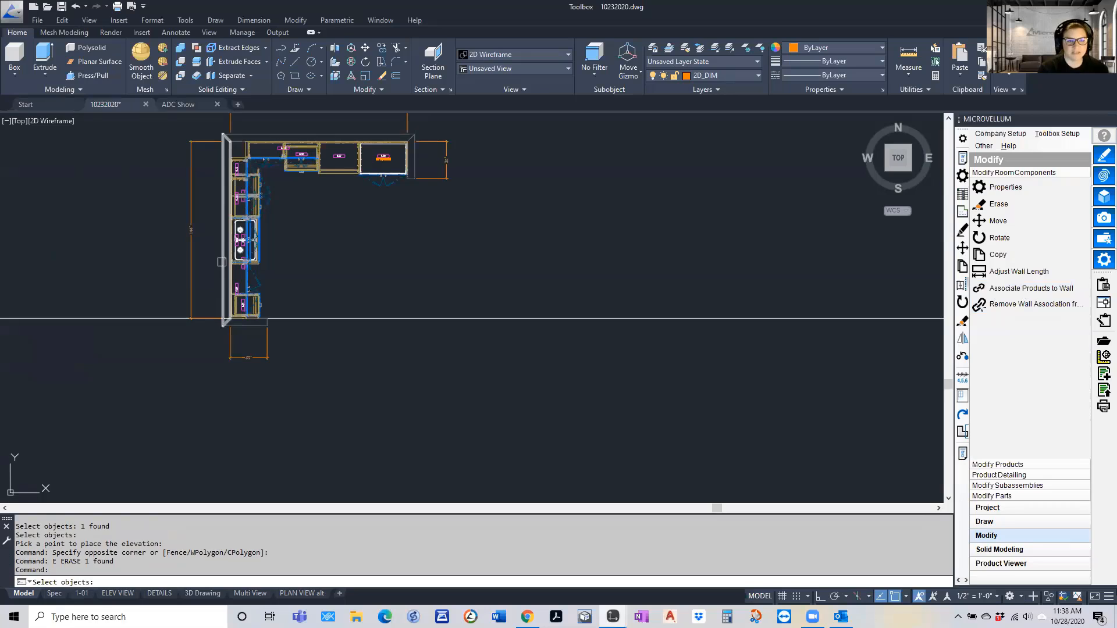
pyautogui.press('Return')
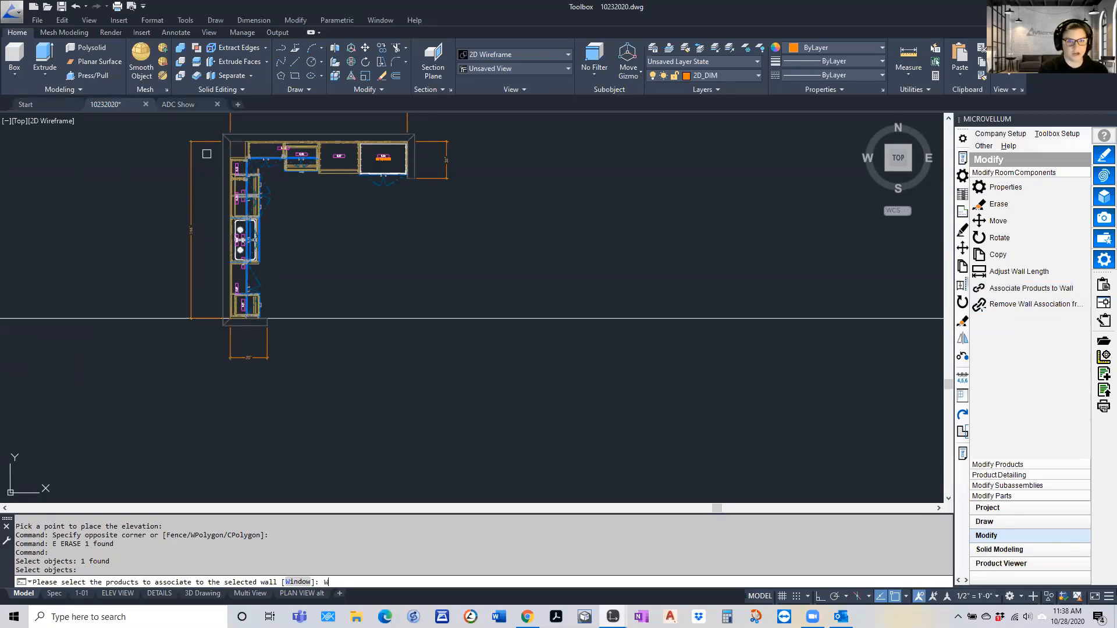
pyautogui.write('W')
pyautogui.press('Return')
pyautogui.click(217, 153)
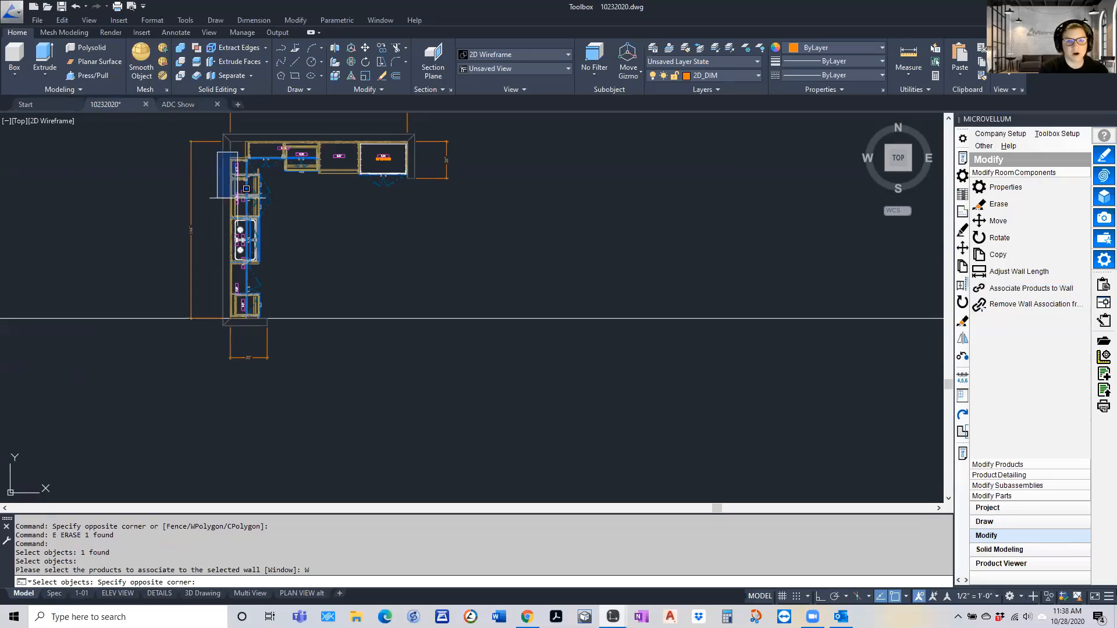
pyautogui.click(257, 326)
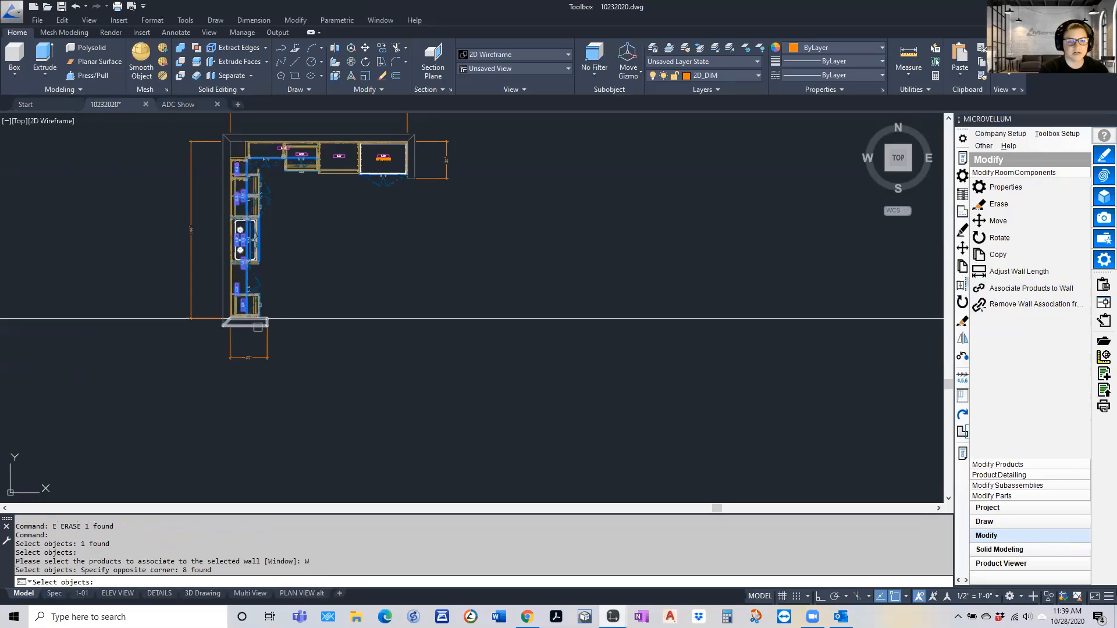
pyautogui.press('Return')
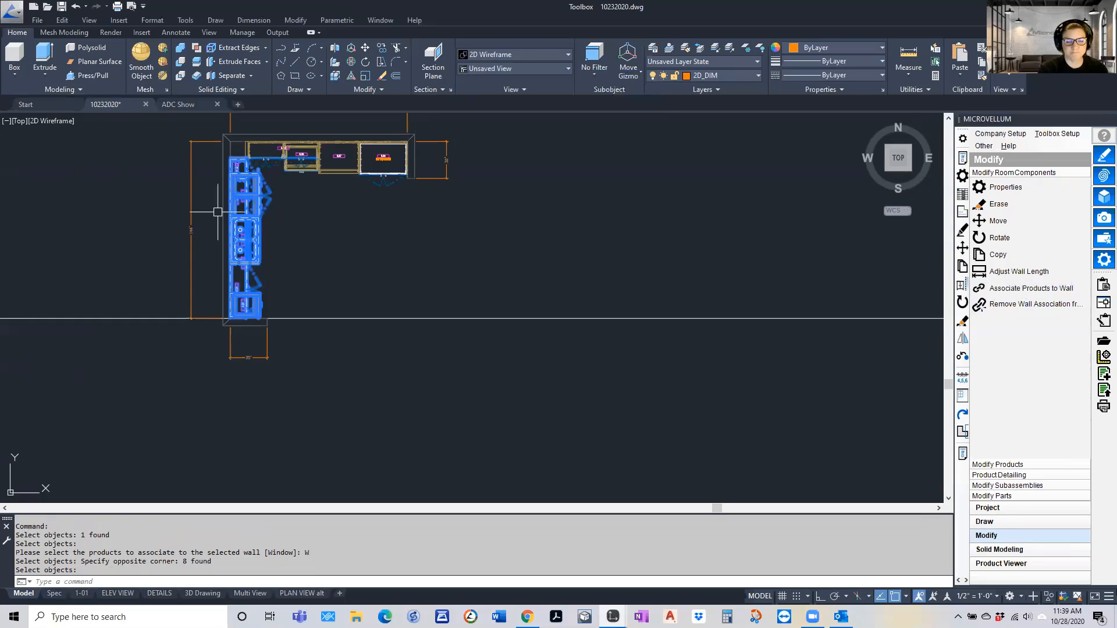
# Redraw the 2D elevation of the second plan's left wall with its associated products and inspect it
pyautogui.scroll(-6, 217, 211)
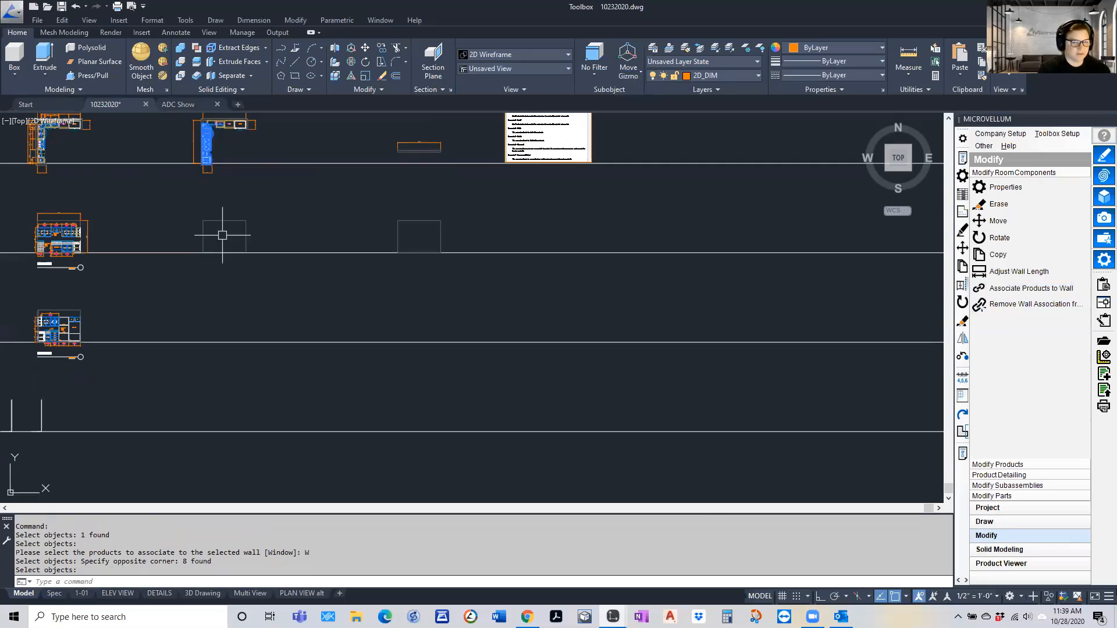
pyautogui.click(961, 414)
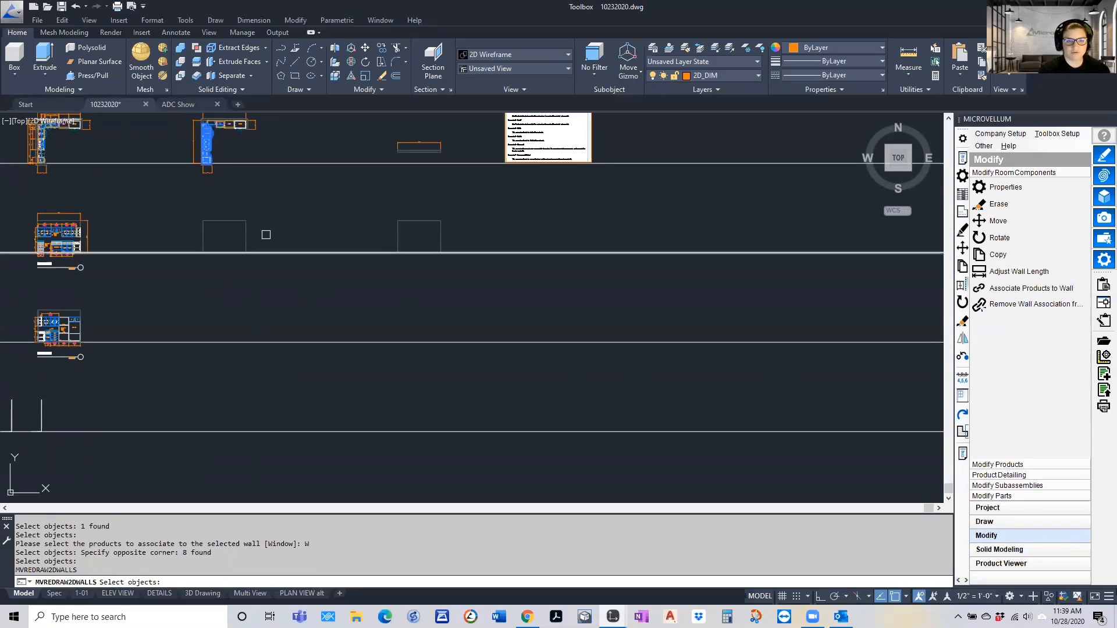
pyautogui.click(247, 235)
pyautogui.press('Return')
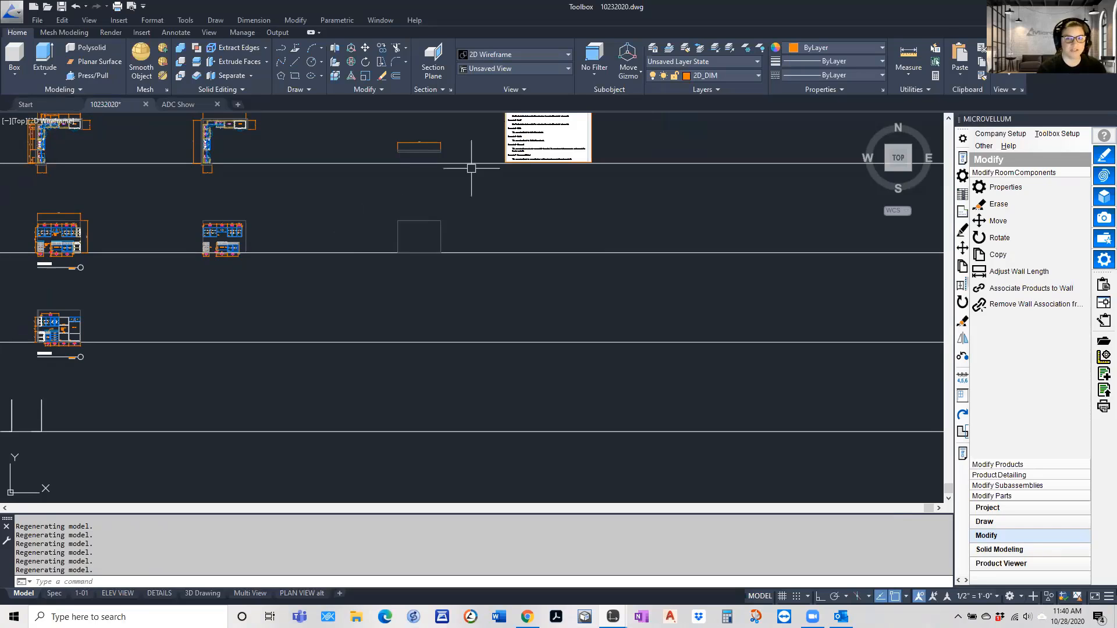
pyautogui.scroll(2, 200, 239)
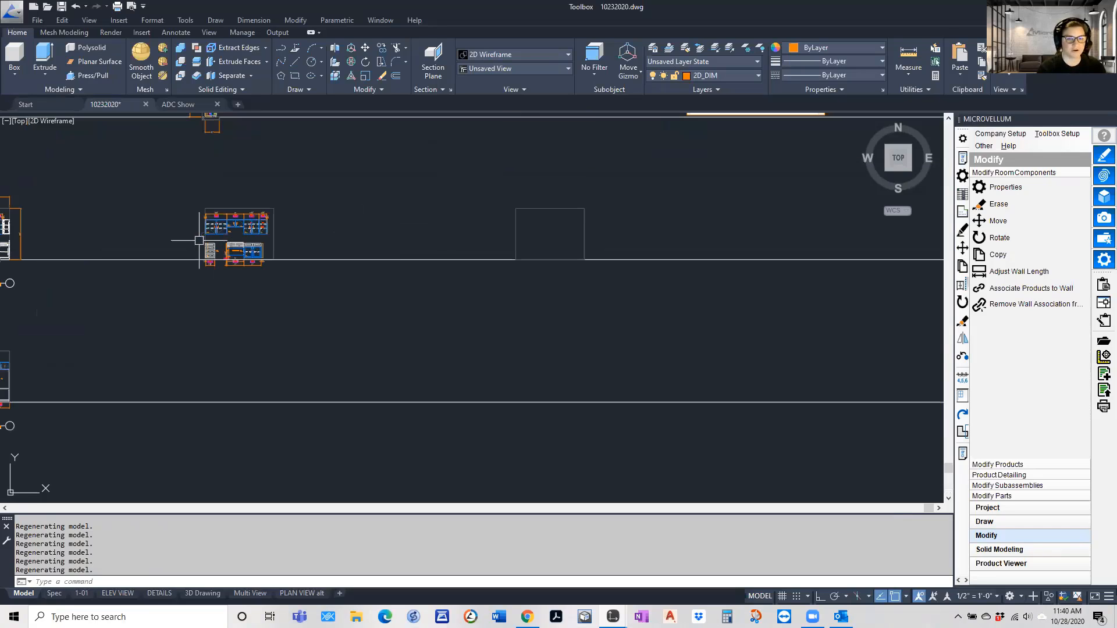
pyautogui.scroll(8, 200, 218)
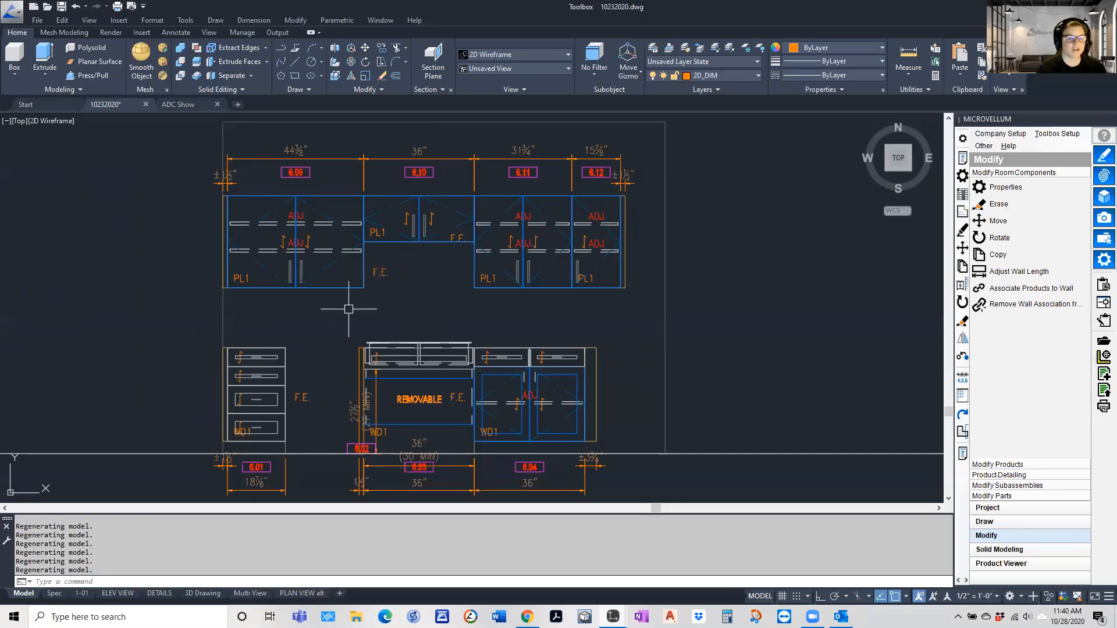
pyautogui.scroll(-8, 349, 309)
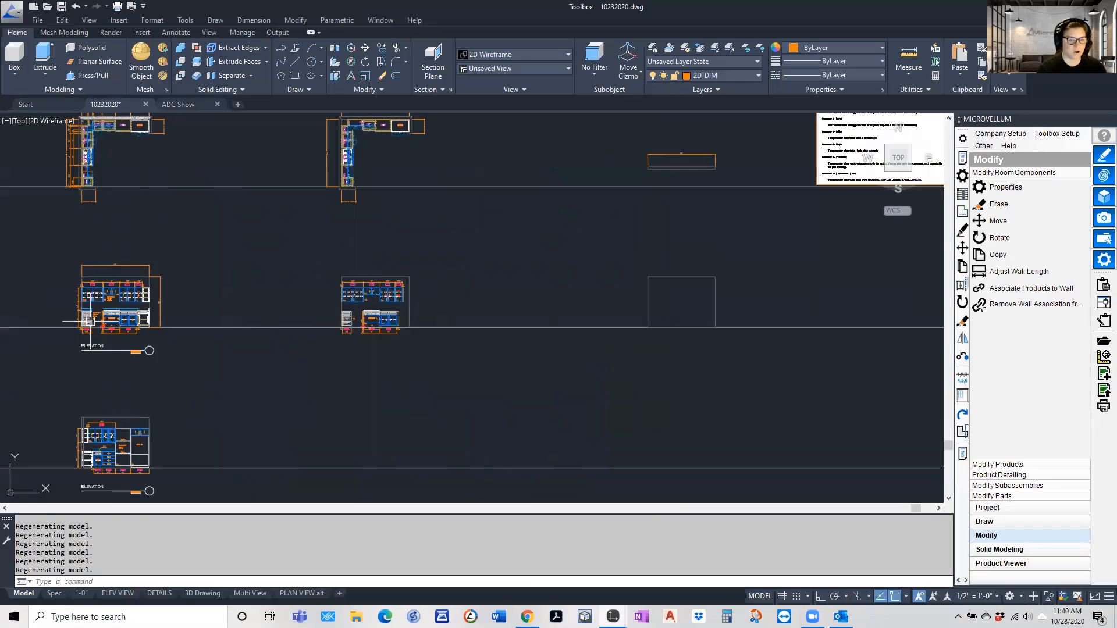
pyautogui.scroll(-4, 288, 274)
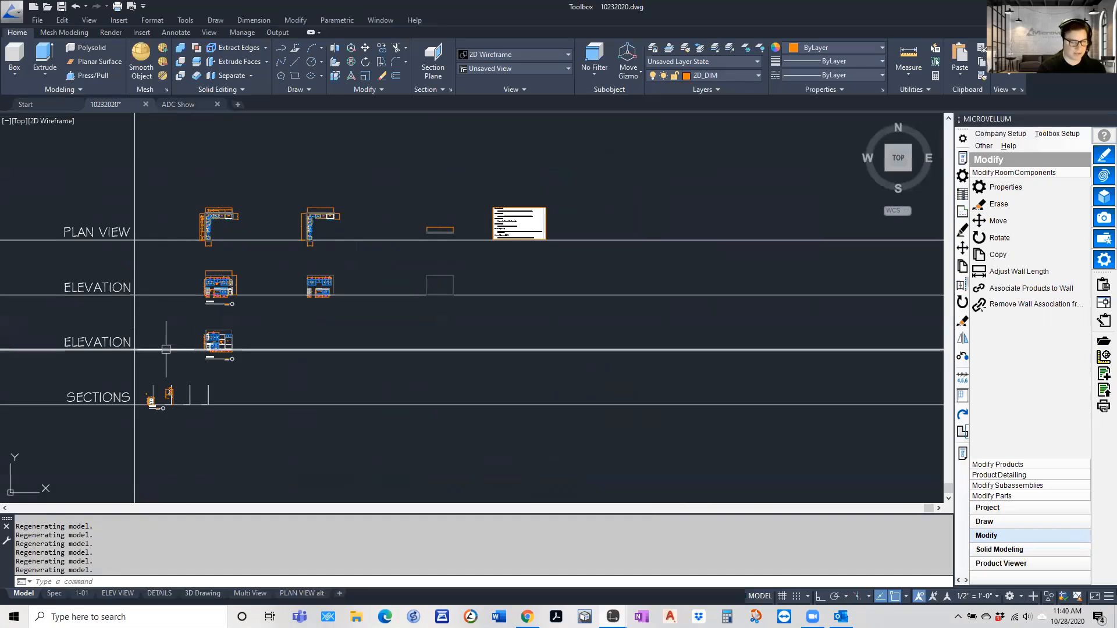
# In layout 1-01, shorten the PLAN VIEW drawing title from its start so it clears the 30" dimension below the plan
pyautogui.click(81, 593)
pyautogui.write('z')
pyautogui.press('Return')
pyautogui.write('e')
pyautogui.press('Return')
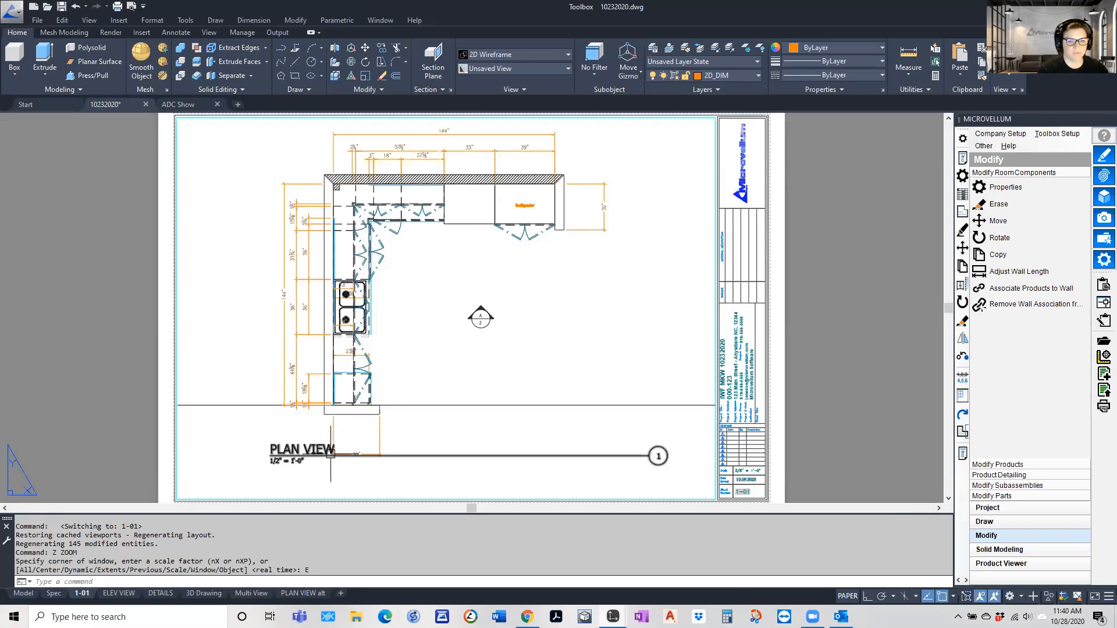
pyautogui.click(423, 454)
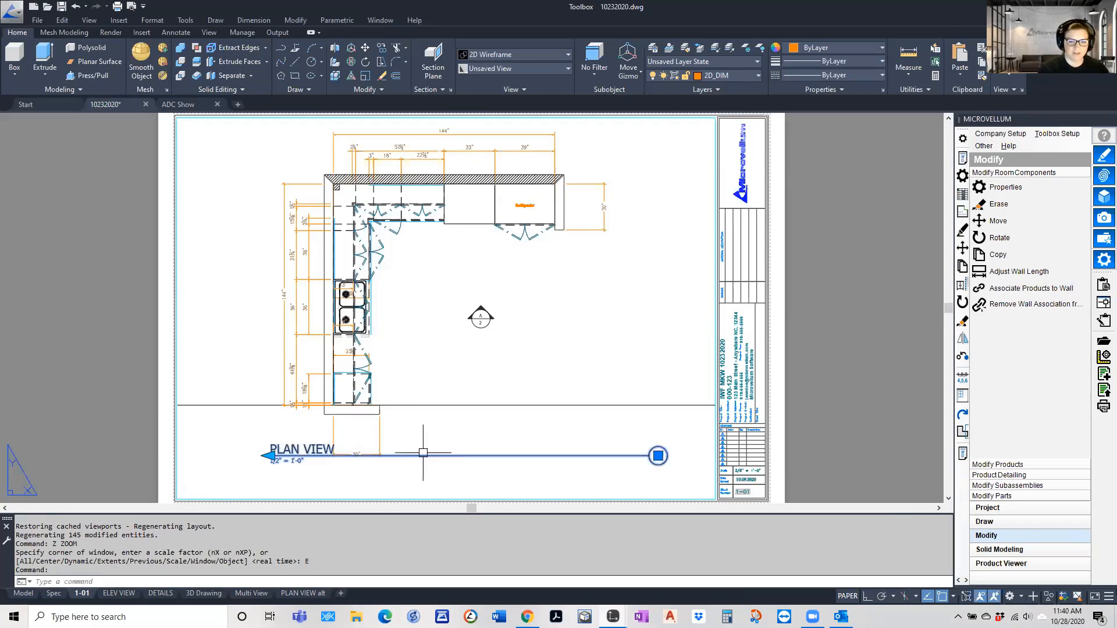
pyautogui.click(267, 456)
pyautogui.press('Escape')
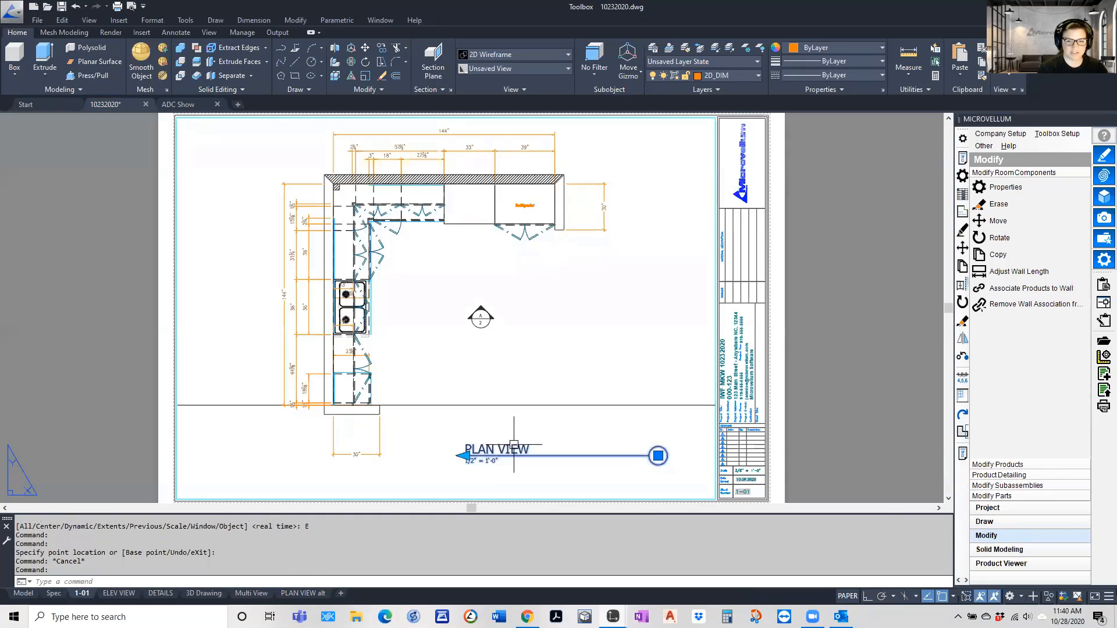
# Set the drawing title's ROOMANDVIEW attribute to "PLAN VIEW - ROOM 1"
pyautogui.doubleClick(515, 449)
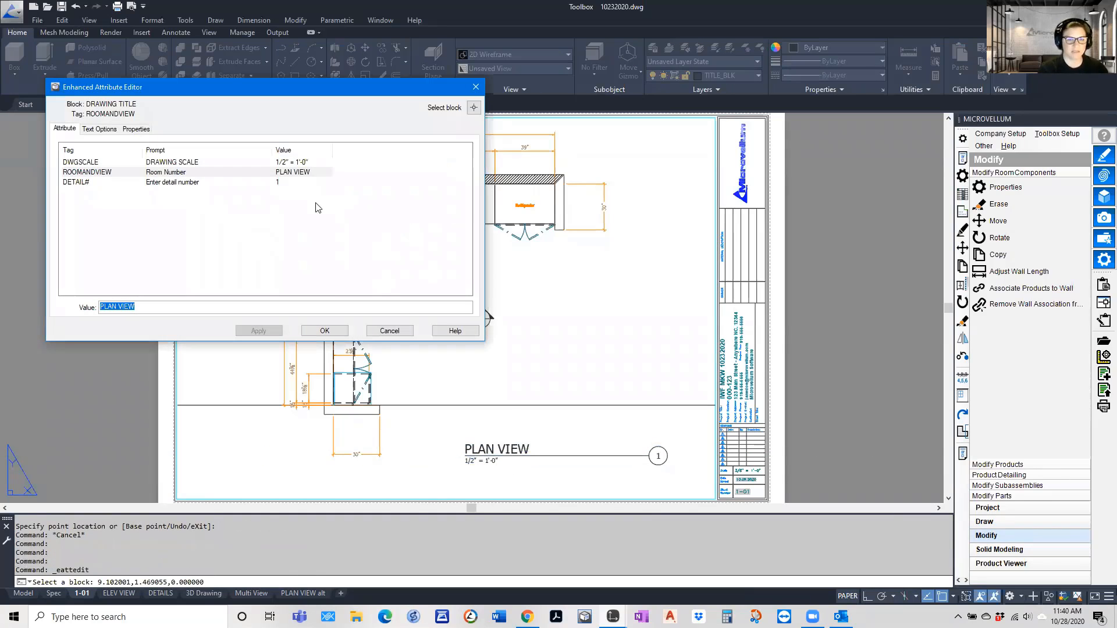
pyautogui.click(163, 307)
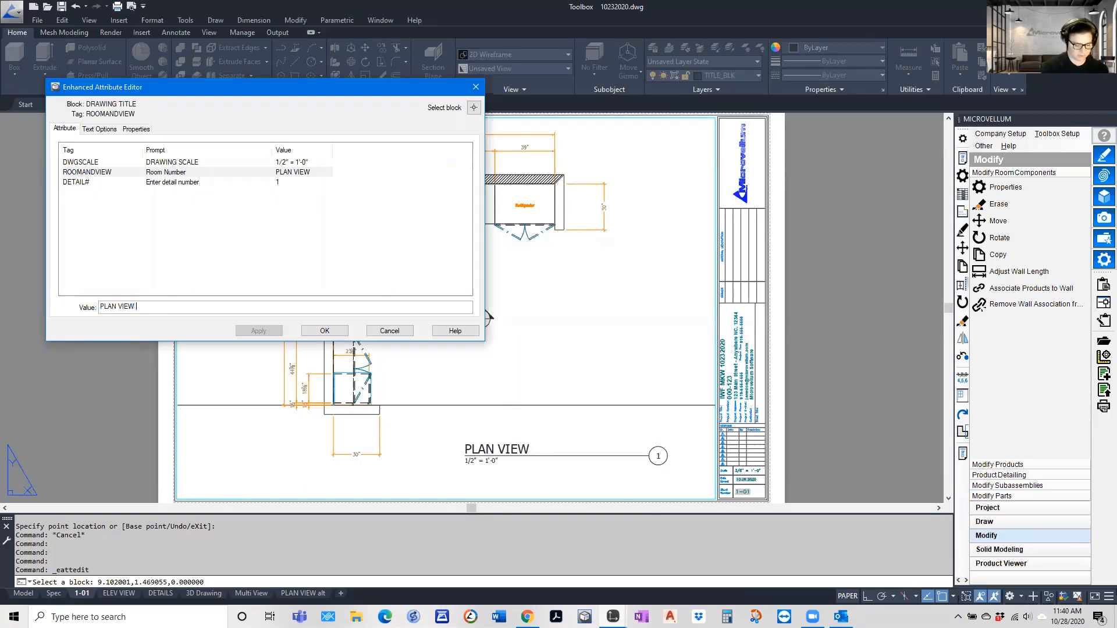
pyautogui.write('- ROOM')
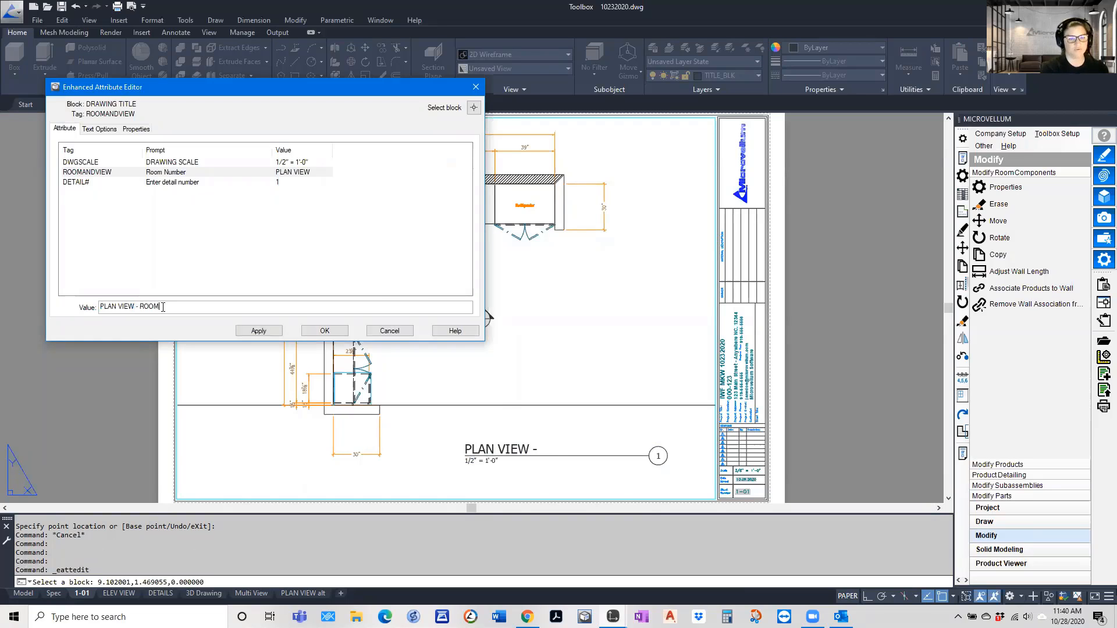
pyautogui.write('1')
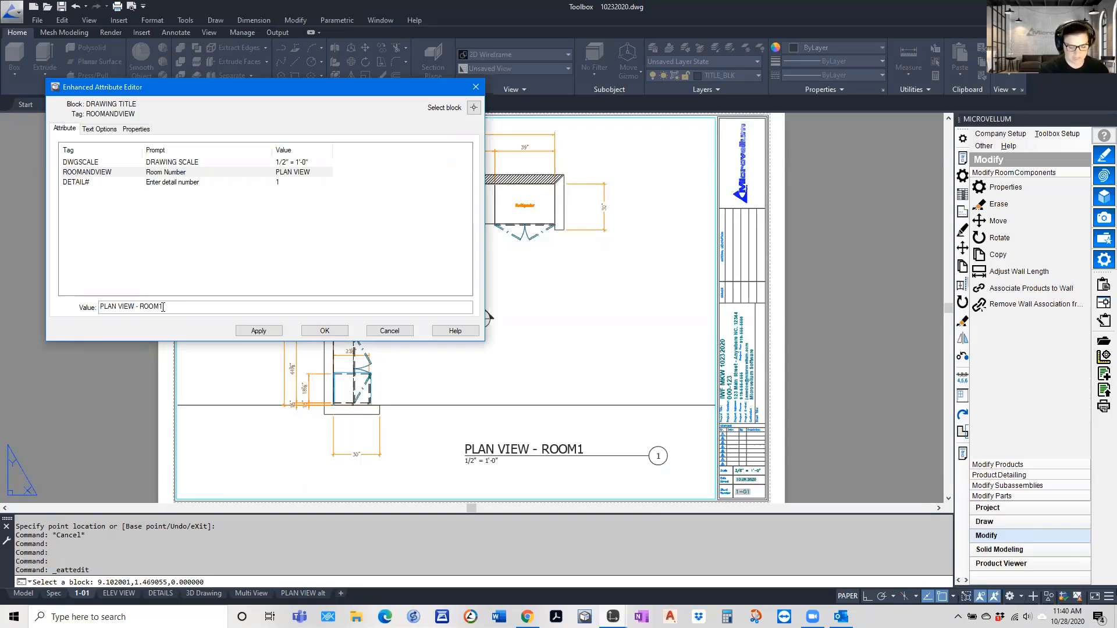
pyautogui.press('BackSpace')
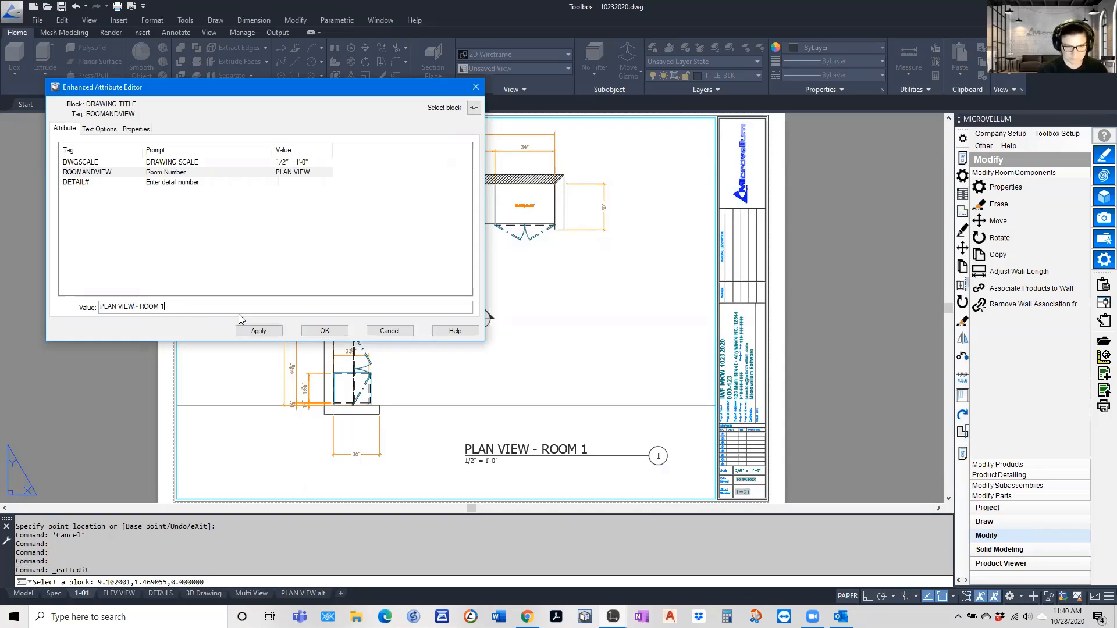
pyautogui.click(259, 330)
pyautogui.click(324, 331)
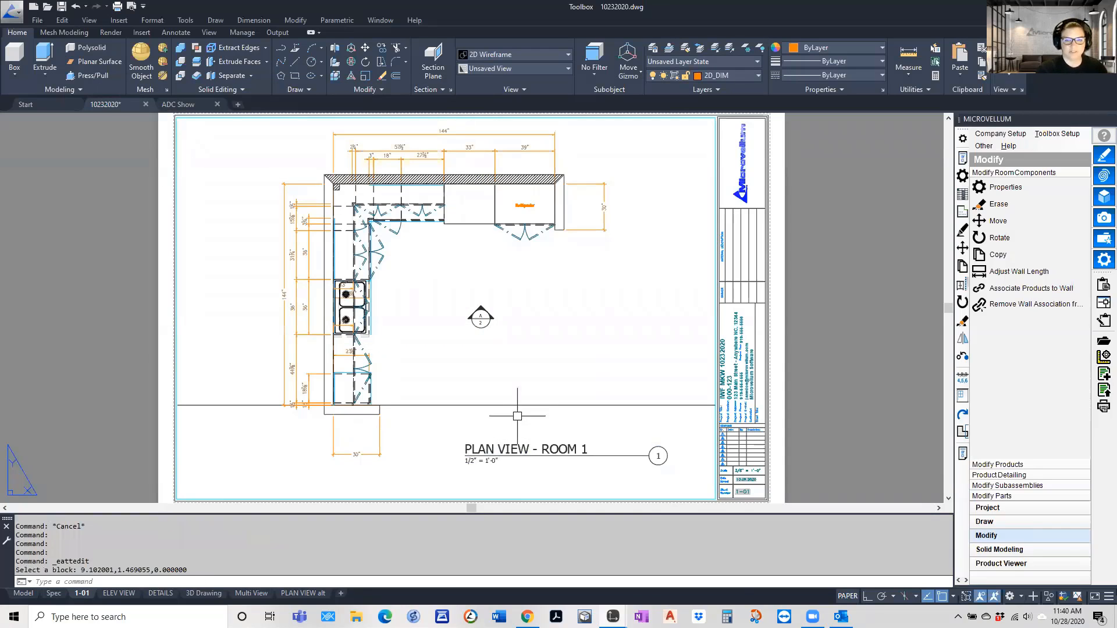
pyautogui.write('c')
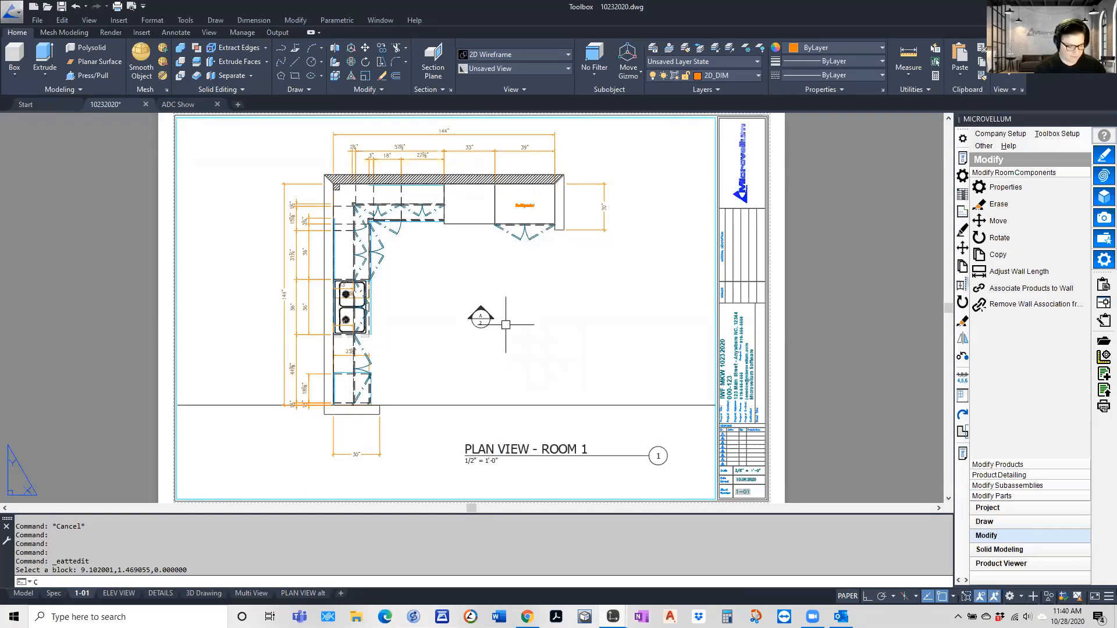
pyautogui.press('Return')
pyautogui.press('Escape')
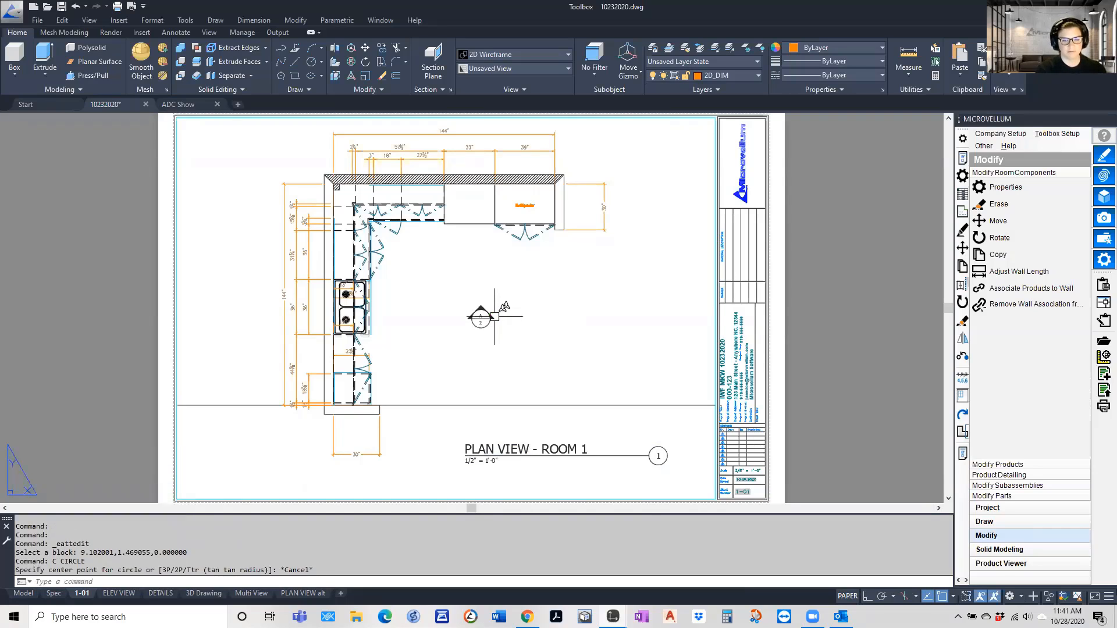
# Copy the elevation marker freehand to a spot between the original and the sink
pyautogui.write('co')
pyautogui.press('Return')
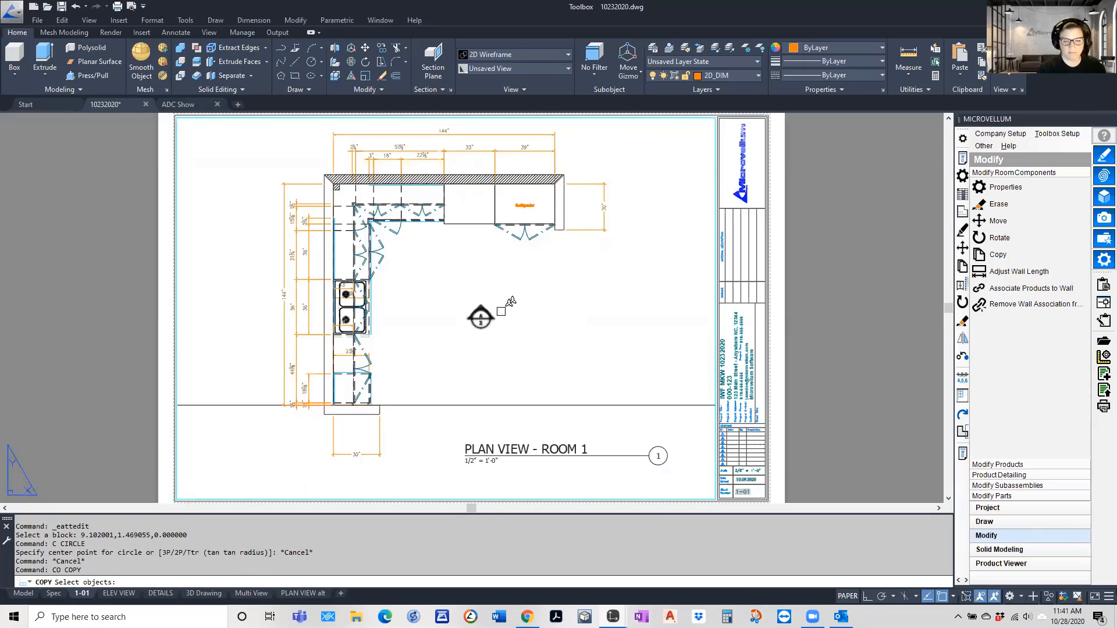
pyautogui.click(506, 305)
pyautogui.click(452, 344)
pyautogui.press('Return')
pyautogui.click(508, 341)
pyautogui.click(461, 345)
pyautogui.press('Escape')
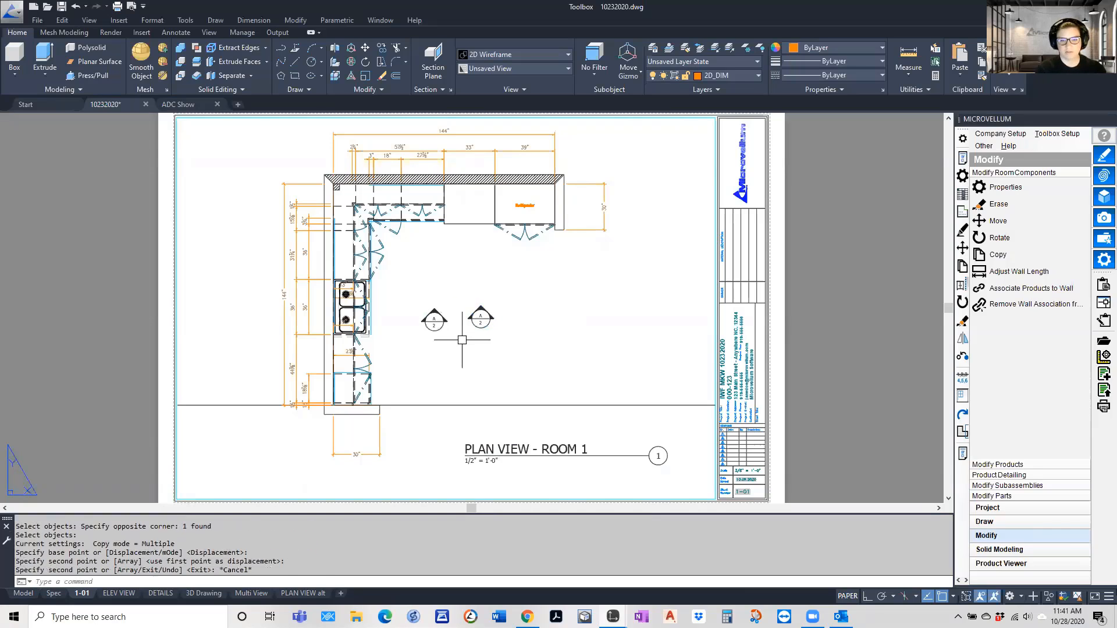
# Erase the misaligned copy of the elevation marker
pyautogui.scroll(4, 437, 308)
pyautogui.click(429, 303)
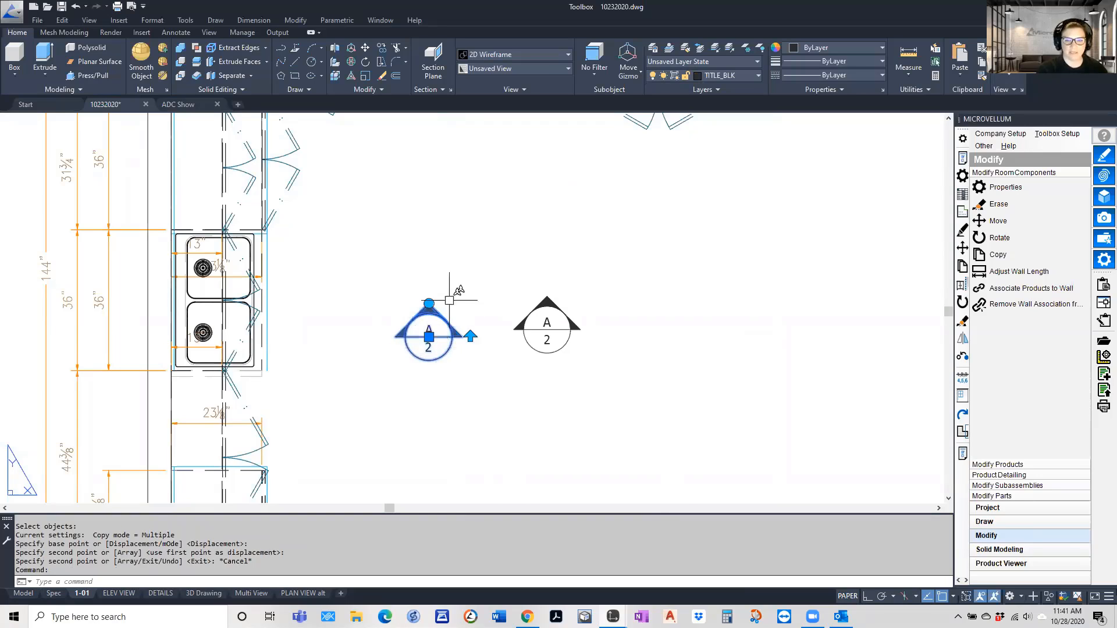
pyautogui.press('Escape')
pyautogui.press('Escape')
pyautogui.click(461, 270)
pyautogui.click(386, 369)
pyautogui.write('e')
pyautogui.press('Return')
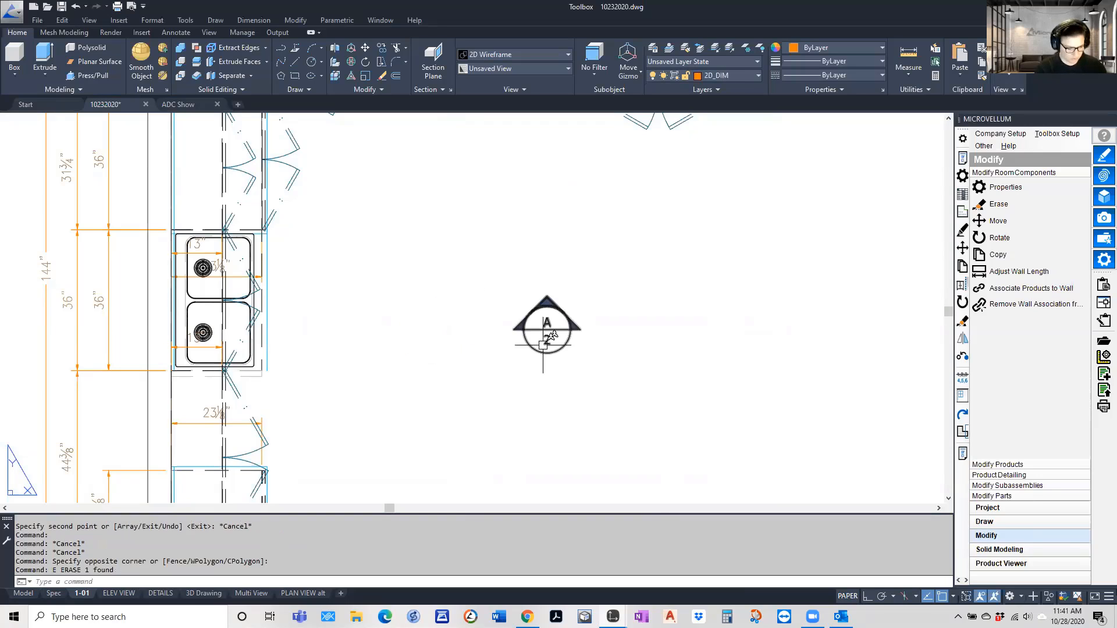
# Turn on ortho mode and copy the elevation marker about 1.05 units horizontally toward the sink
pyautogui.press('F8')
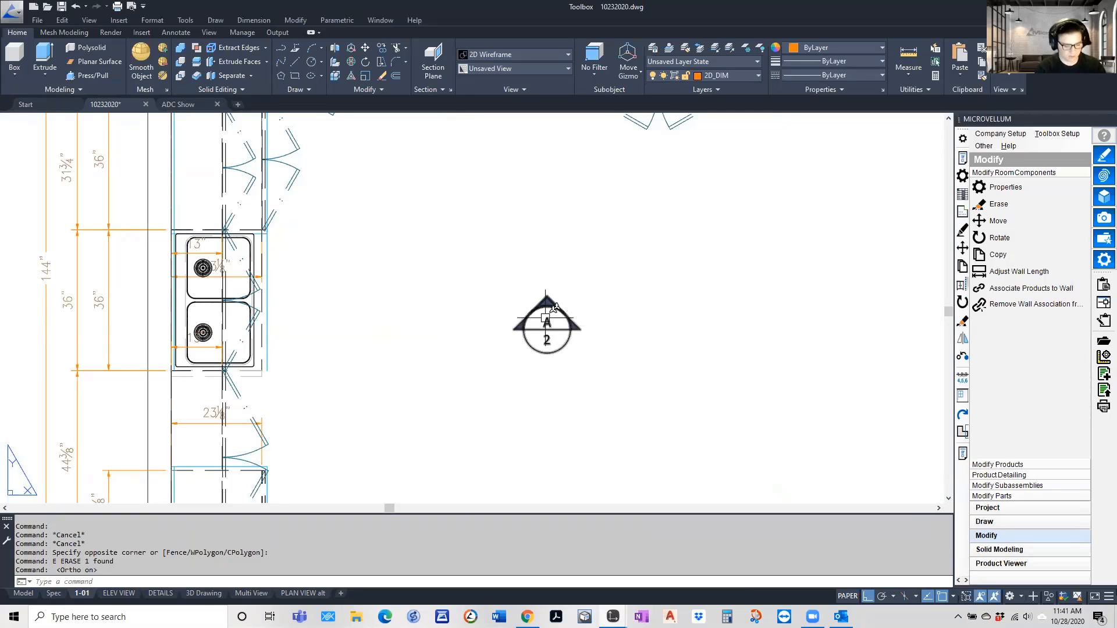
pyautogui.write('c')
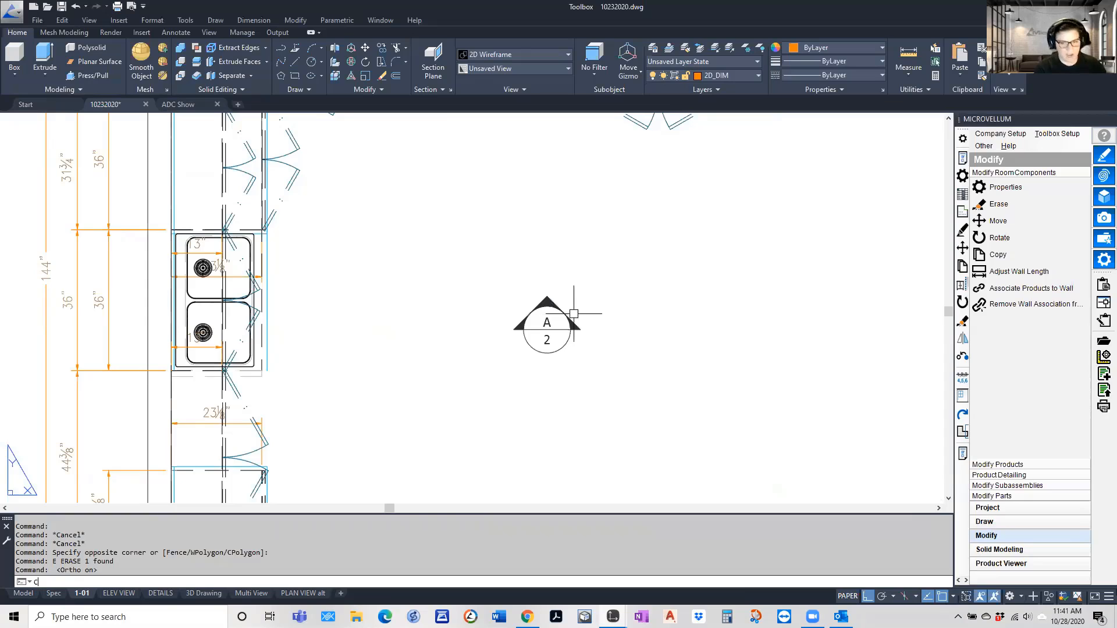
pyautogui.write('o')
pyautogui.press('Return')
pyautogui.moveTo(594, 294); pyautogui.dragTo(498, 372)
pyautogui.press('Return')
pyautogui.click(579, 363)
pyautogui.click(478, 368)
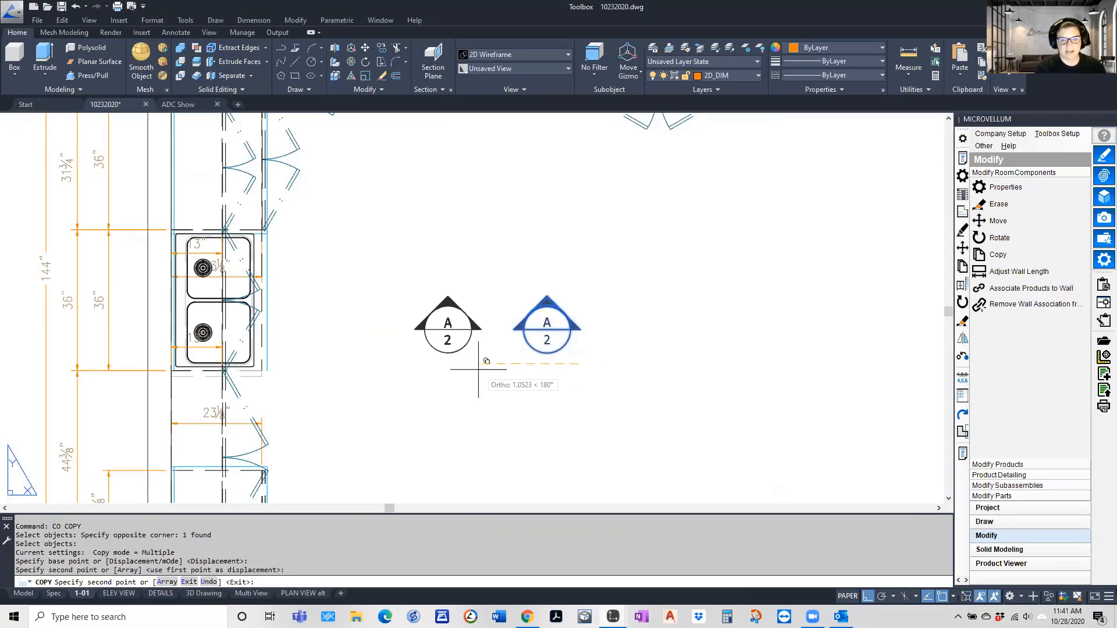
pyautogui.press('Escape')
# Rotate the arrow of the copied elevation marker to point at the left wall
pyautogui.click(445, 300)
pyautogui.click(447, 296)
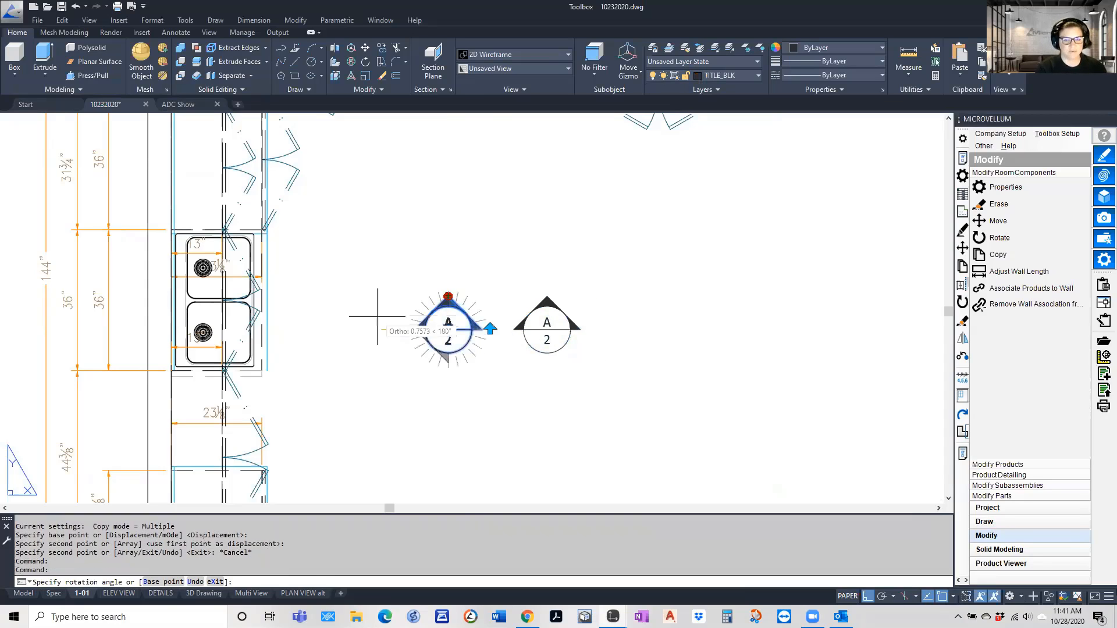
pyautogui.click(377, 317)
pyautogui.press('Escape')
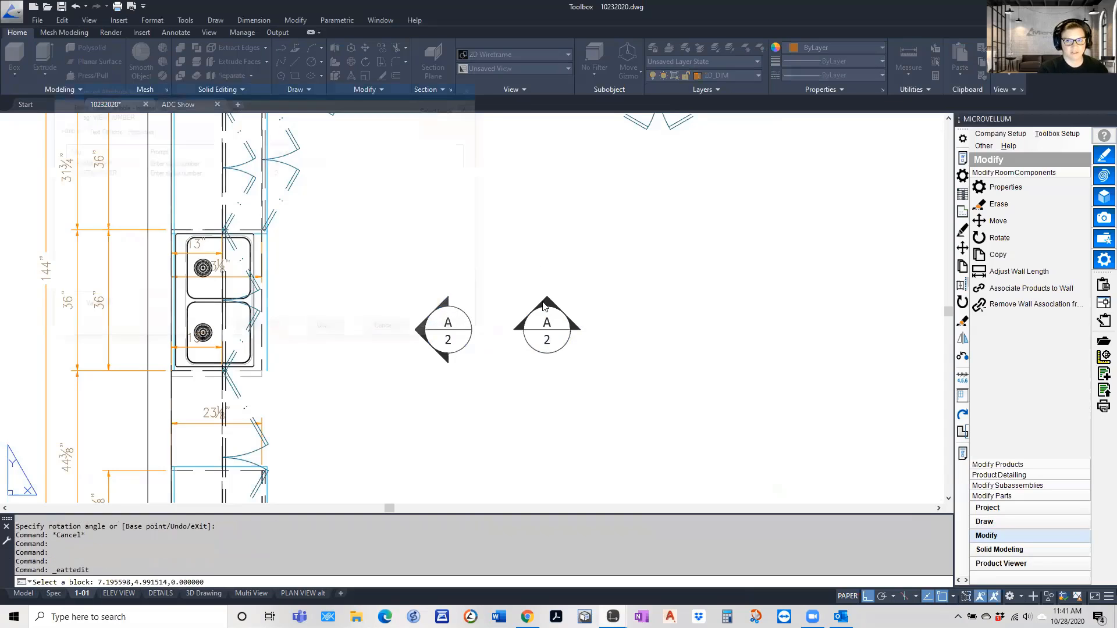
# Inspect the attributes of the original elevation marker, the one pointing at the upper wall
pyautogui.doubleClick(545, 308)
pyautogui.click(389, 331)
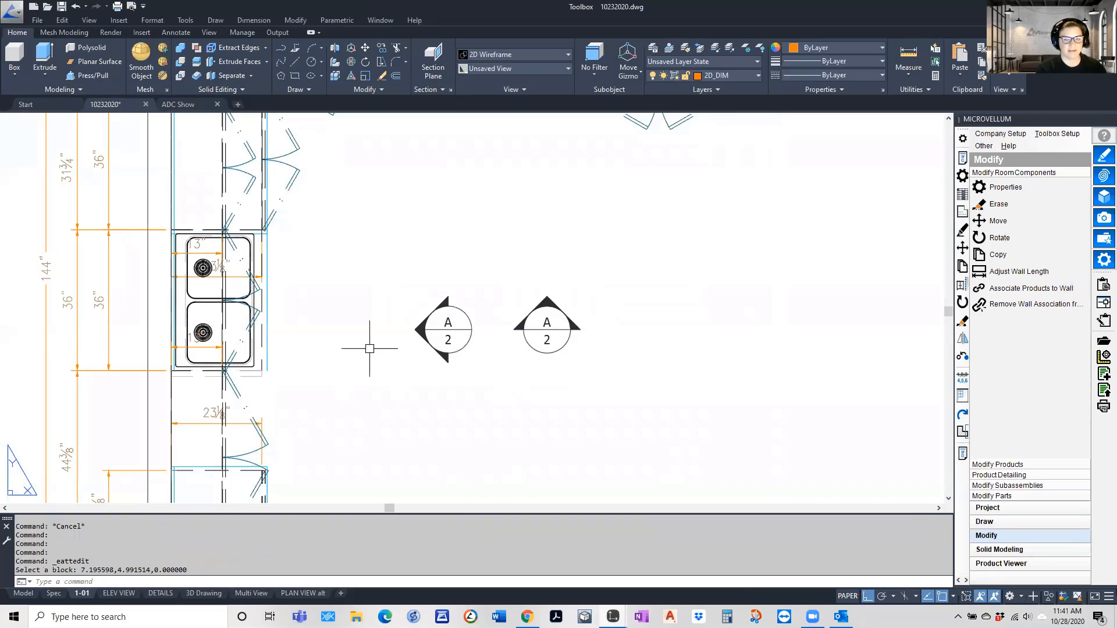
pyautogui.scroll(-5, 379, 314)
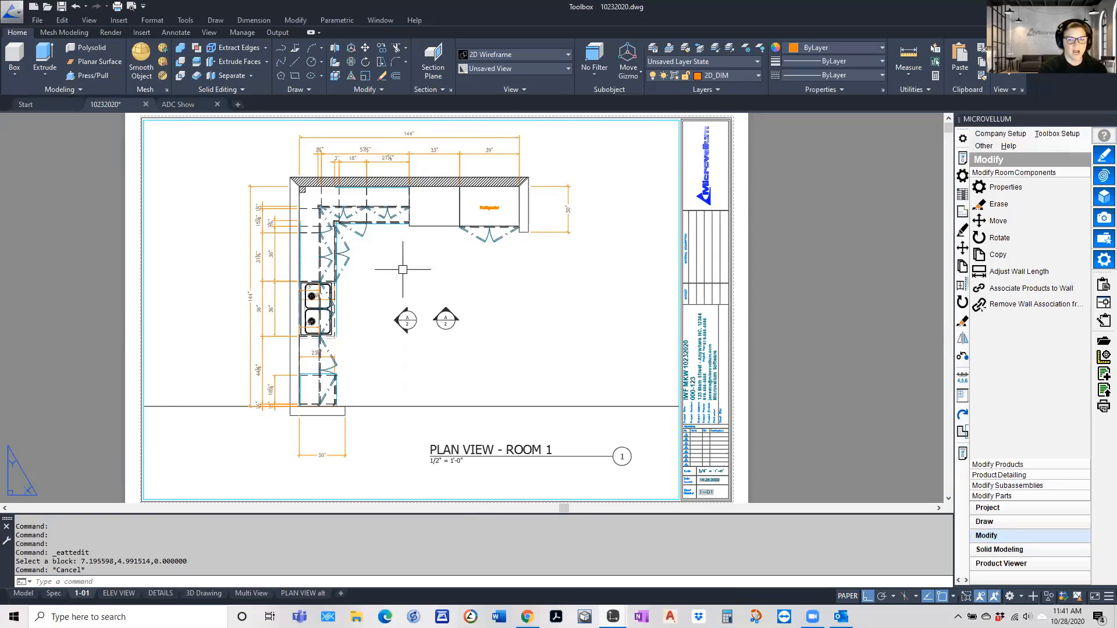
# Review the layers and their viewport freeze settings from inside the plan viewport, then return to paper space
pyautogui.doubleClick(218, 184)
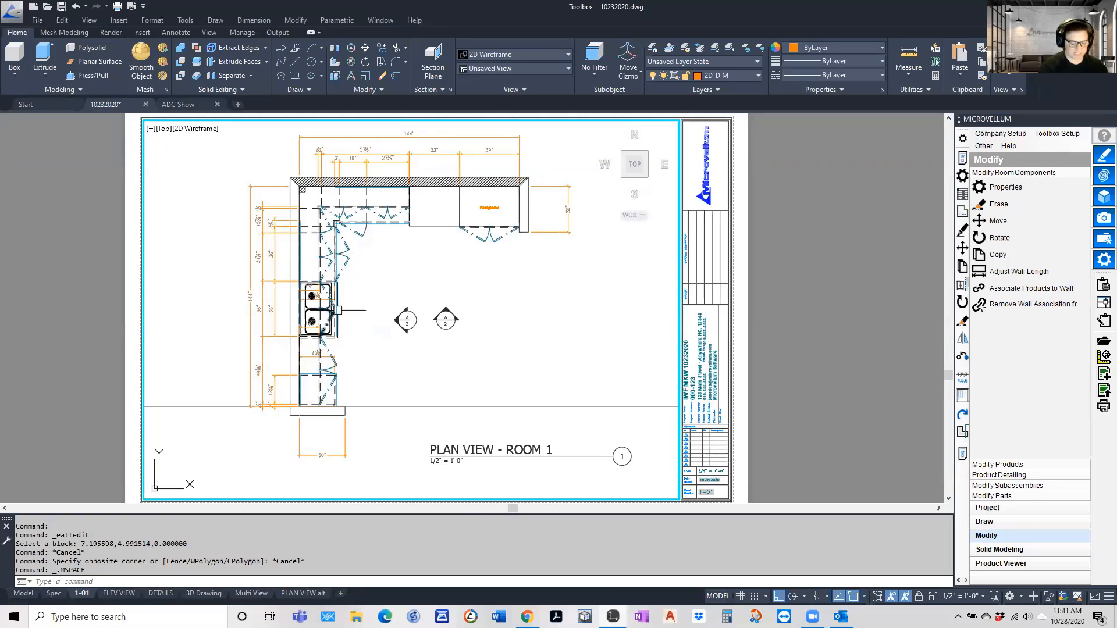
pyautogui.write('LAYER')
pyautogui.press('Return')
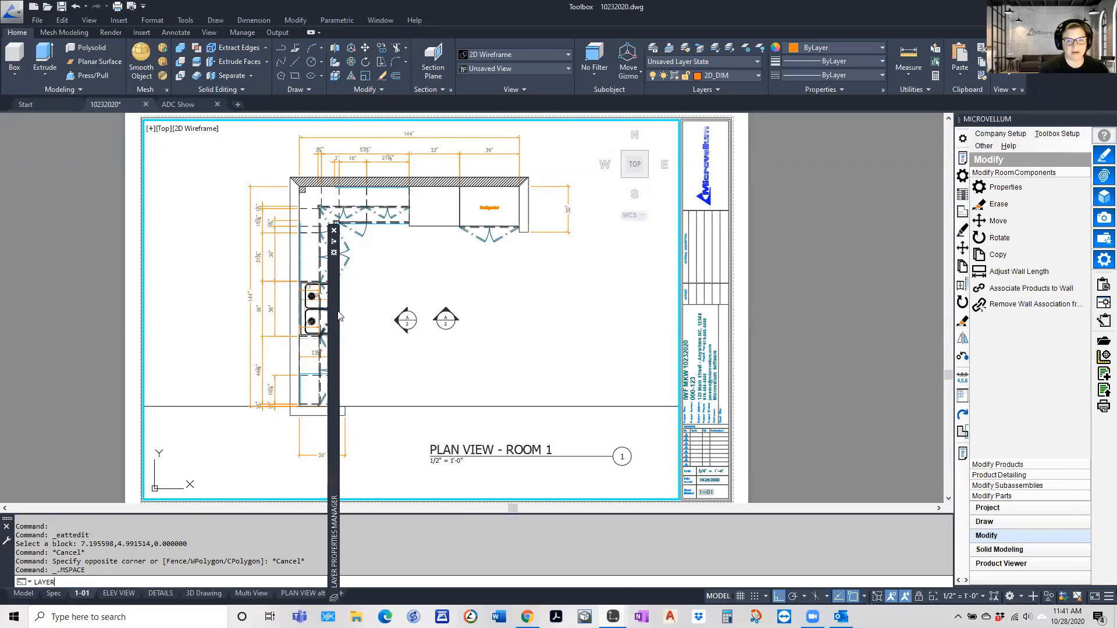
pyautogui.moveTo(327, 239); pyautogui.dragTo(323, 107)
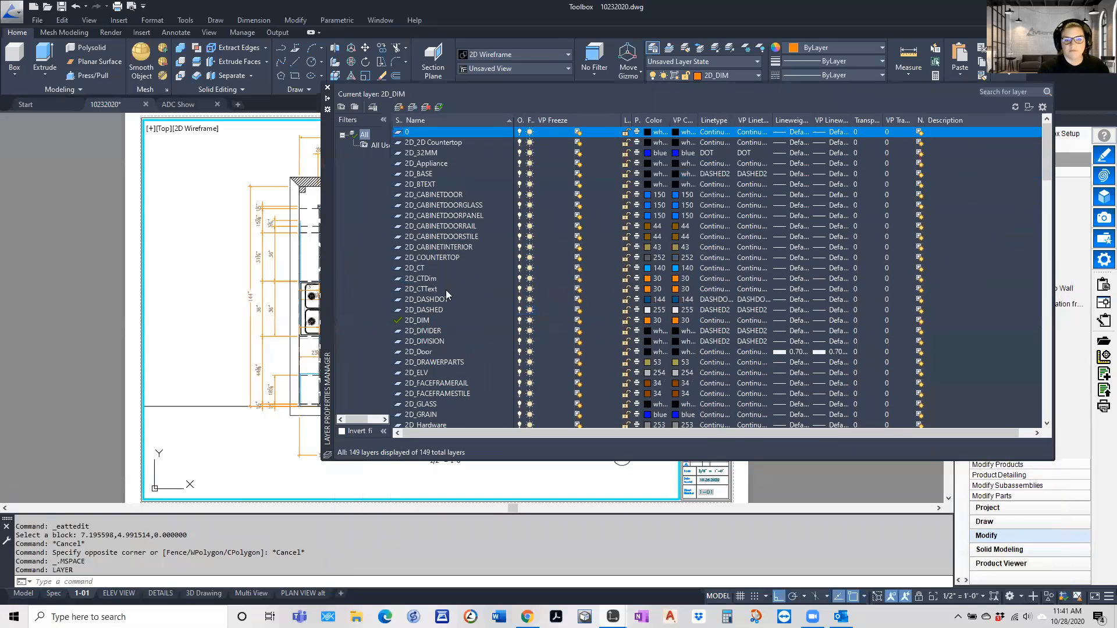
pyautogui.scroll(-15, 445, 290)
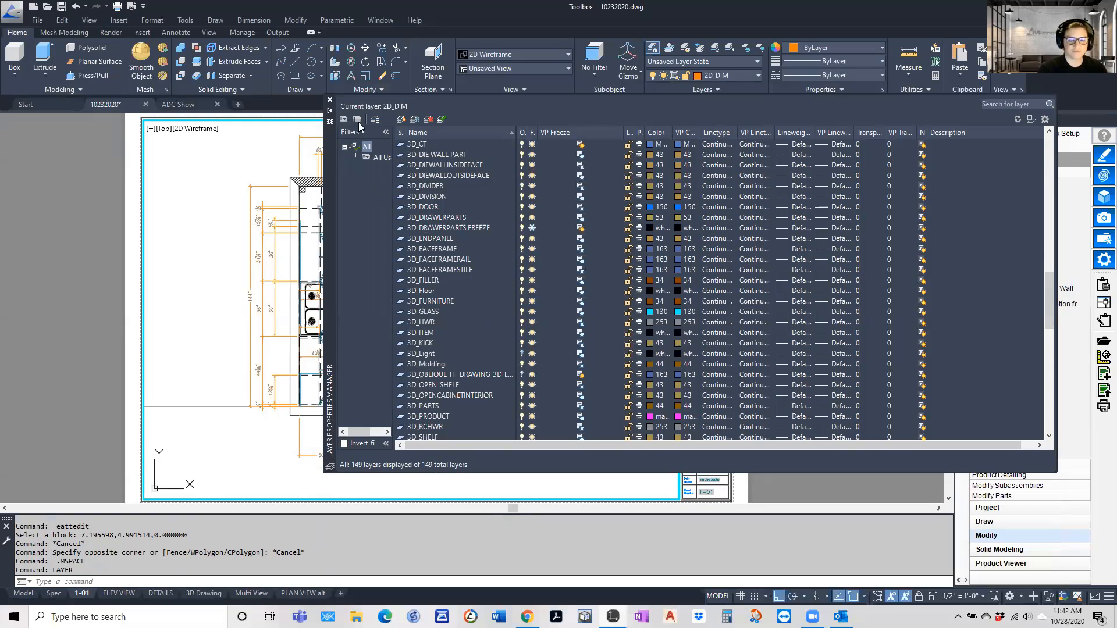
pyautogui.click(329, 99)
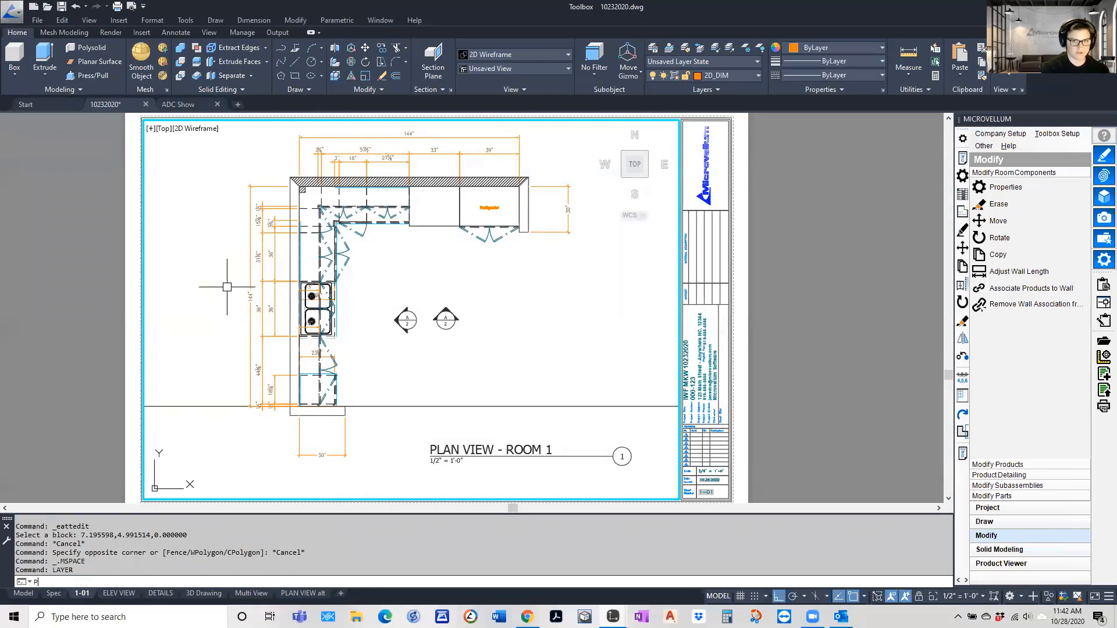
pyautogui.press('Return')
pyautogui.press('Escape')
pyautogui.write('PS')
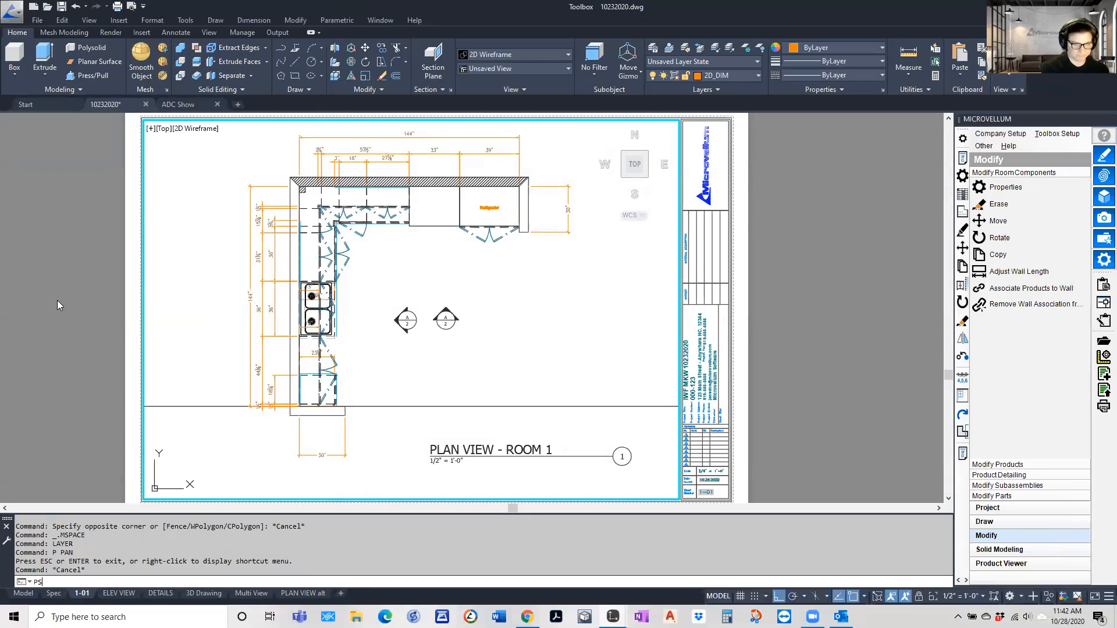
pyautogui.press('Return')
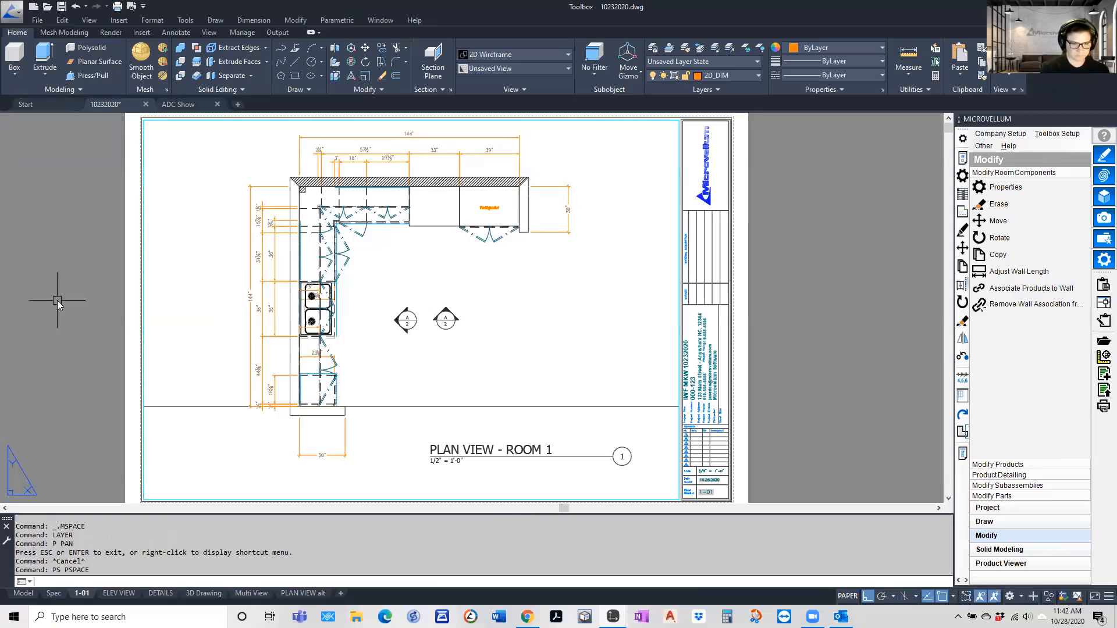
# Open the PLAN VIEW alt layout and check the visual style of its plan viewport from inside model space
pyautogui.click(301, 594)
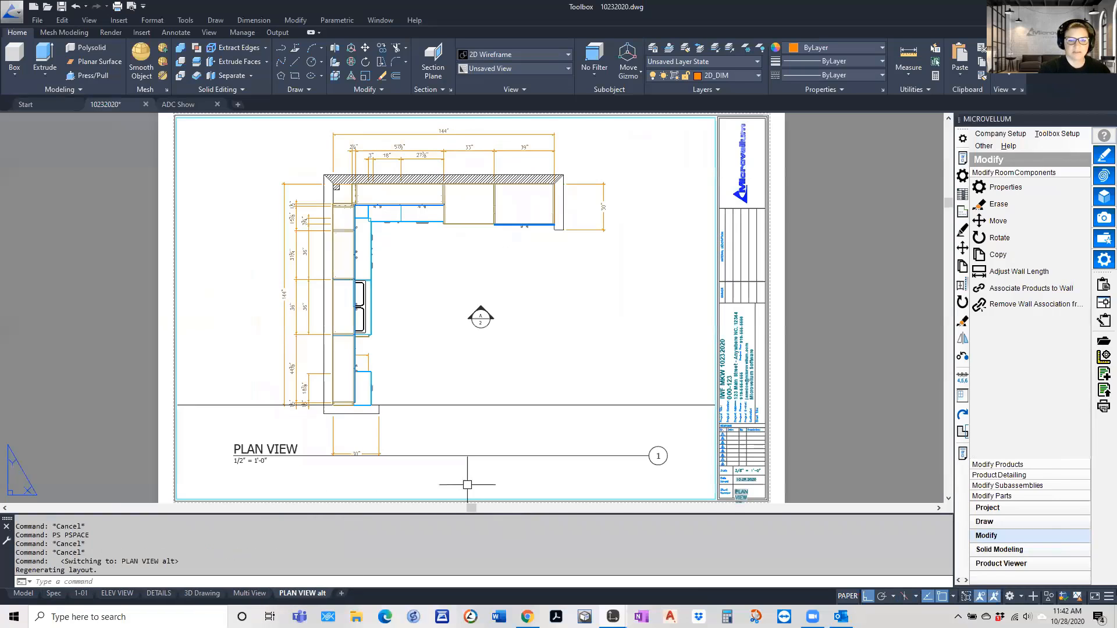
pyautogui.doubleClick(229, 201)
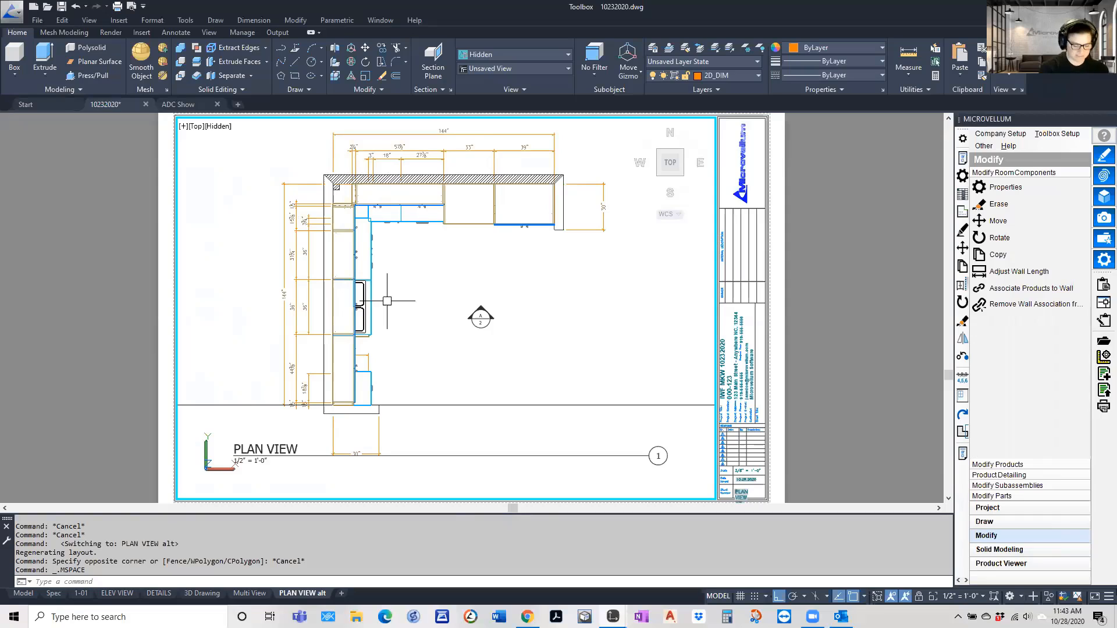
pyautogui.write('ps')
pyautogui.press('Return')
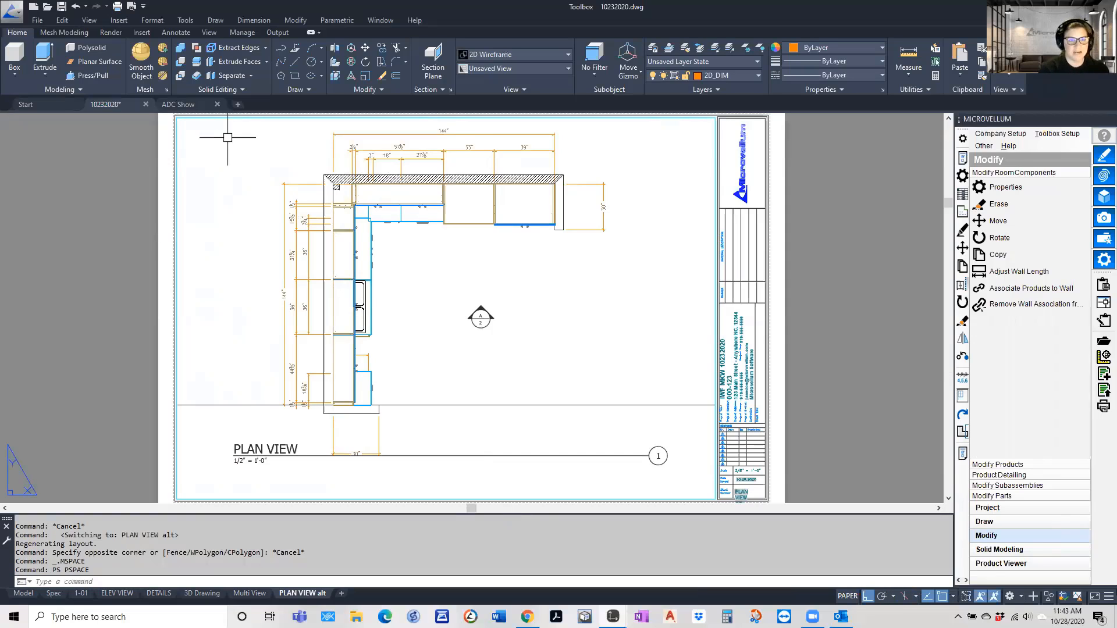
# Examine the Shade plot options in the properties of the PLAN VIEW alt viewport without changing them
pyautogui.click(222, 119)
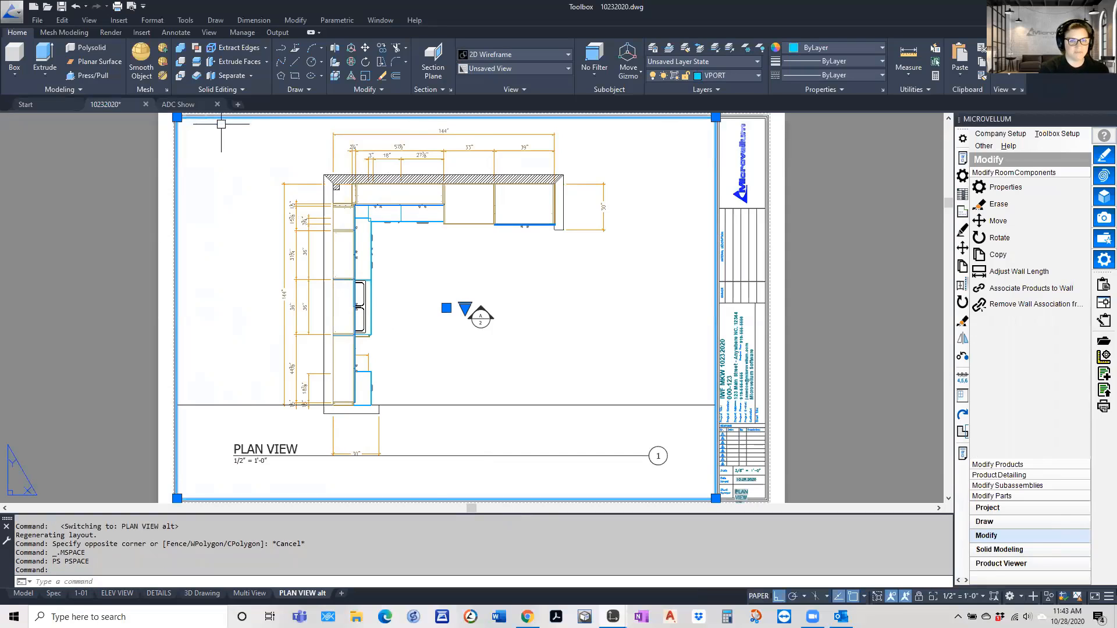
pyautogui.rightClick(221, 124)
pyautogui.click(241, 471)
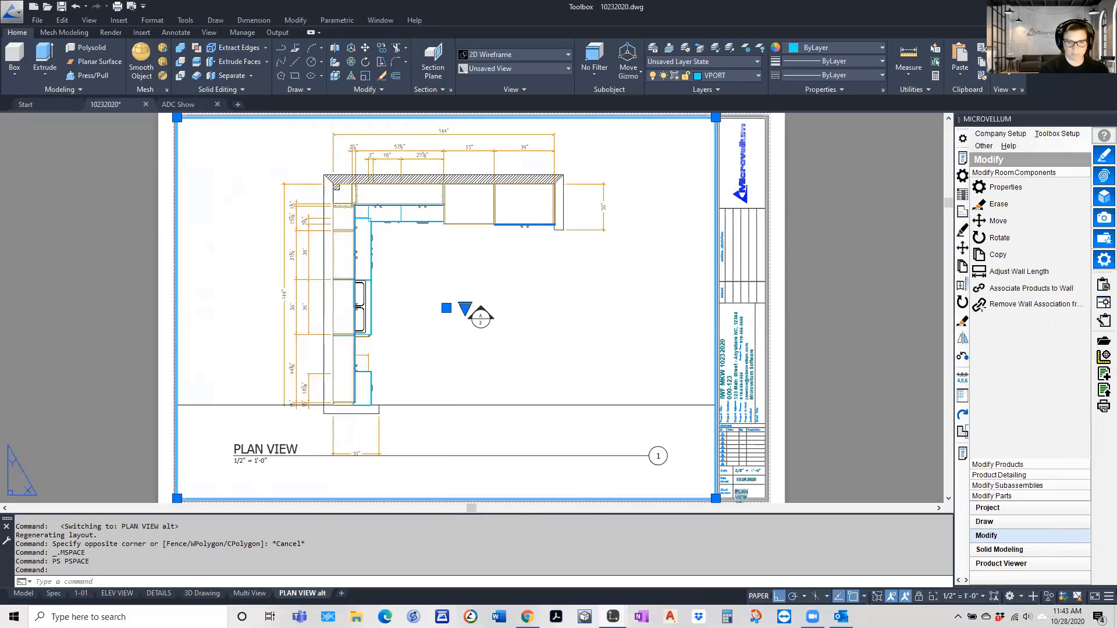
pyautogui.click(463, 436)
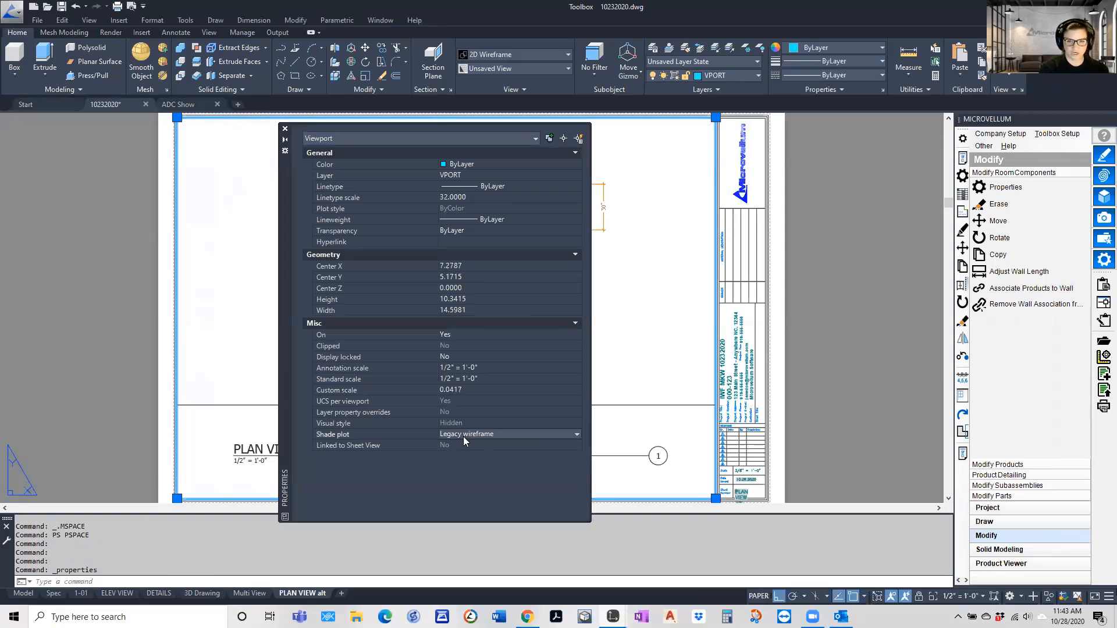
pyautogui.click(571, 434)
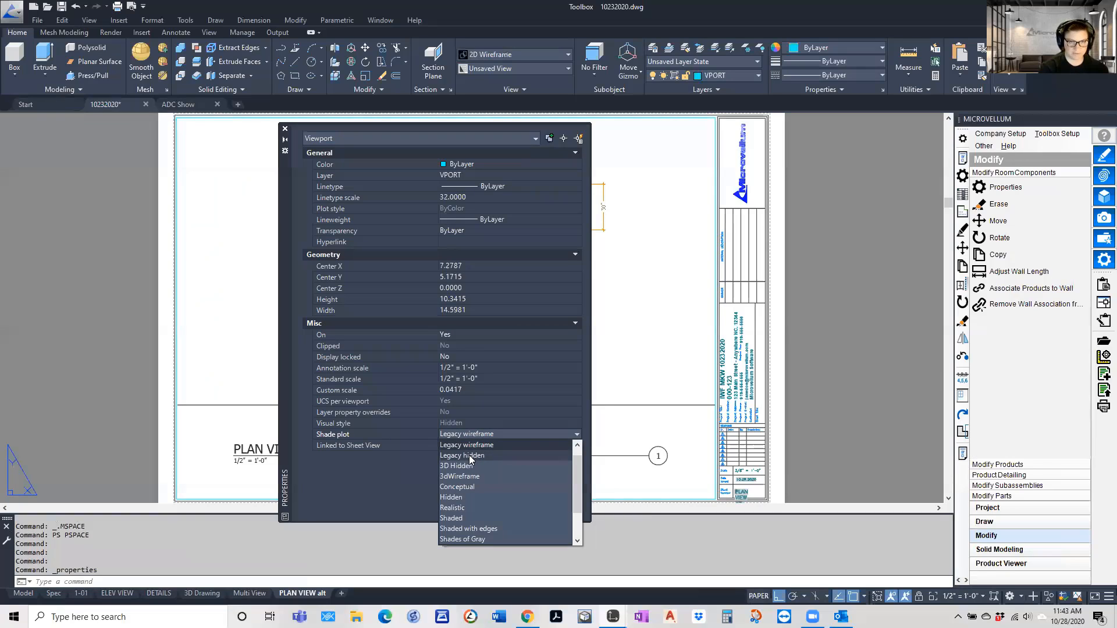
pyautogui.click(285, 129)
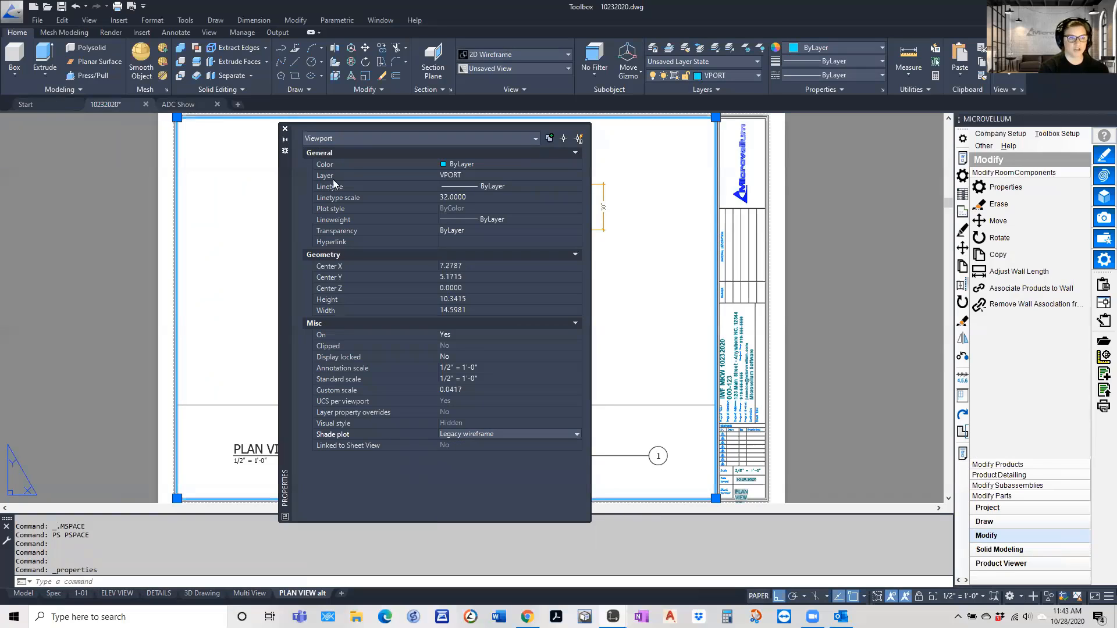
pyautogui.click(285, 129)
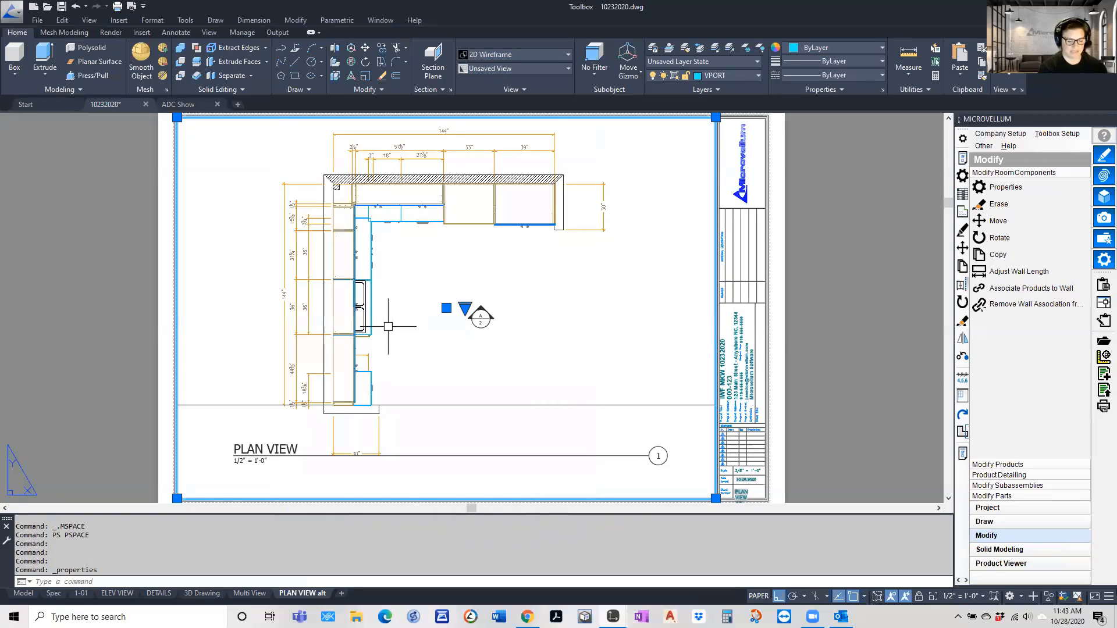
pyautogui.press('Escape')
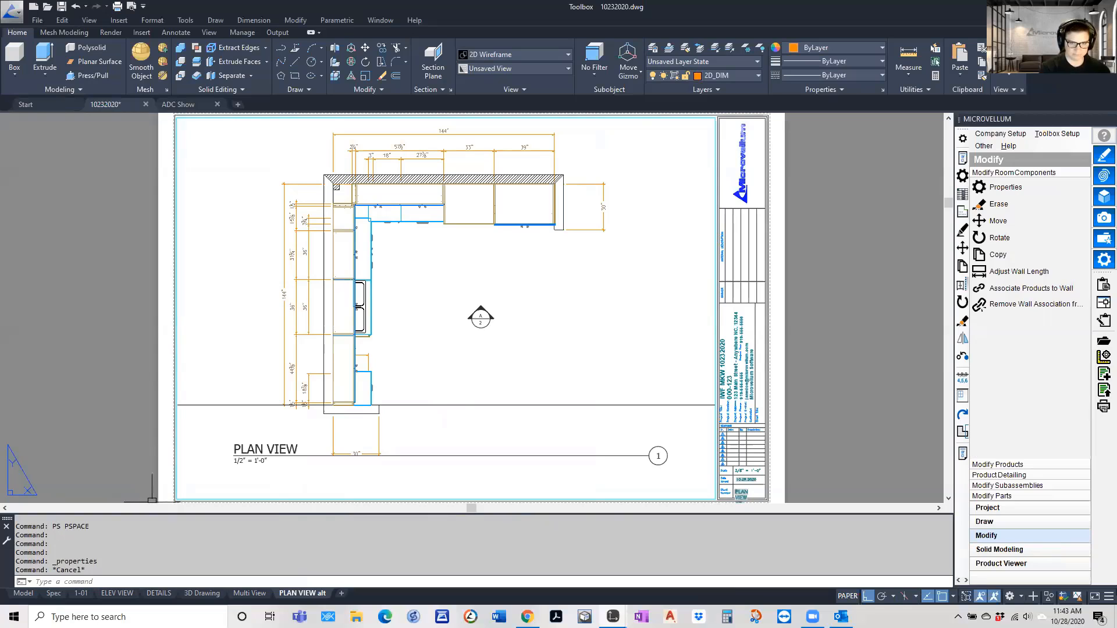
# Create a copy of the ELEV VIEW layout and place it before the DETAILS layout
pyautogui.click(117, 593)
pyautogui.write('z')
pyautogui.press('Return')
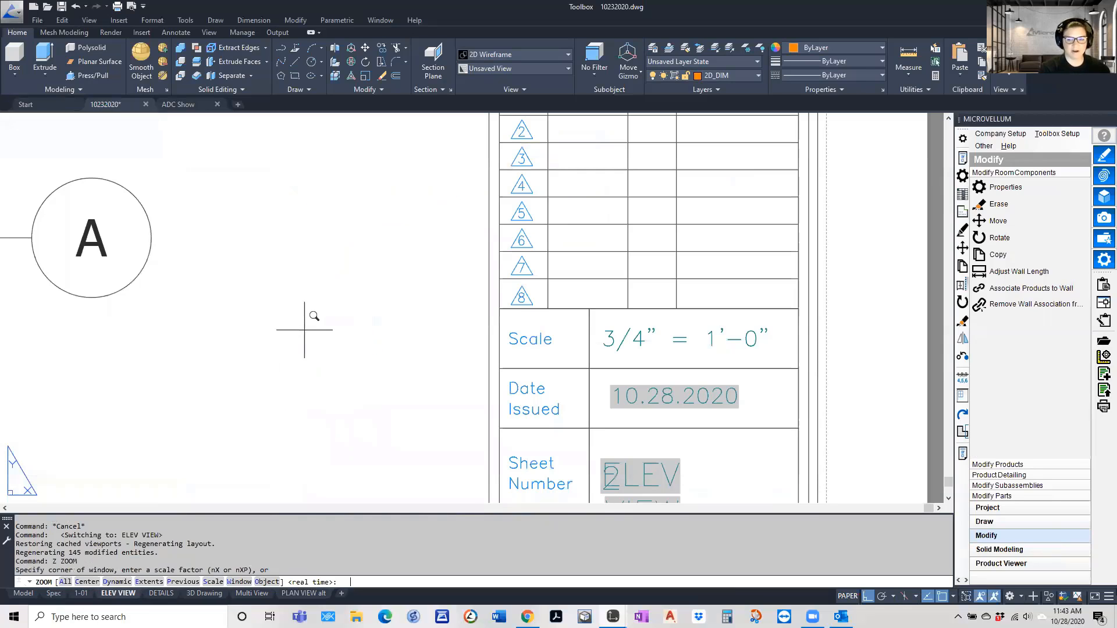
pyautogui.write('e')
pyautogui.press('Return')
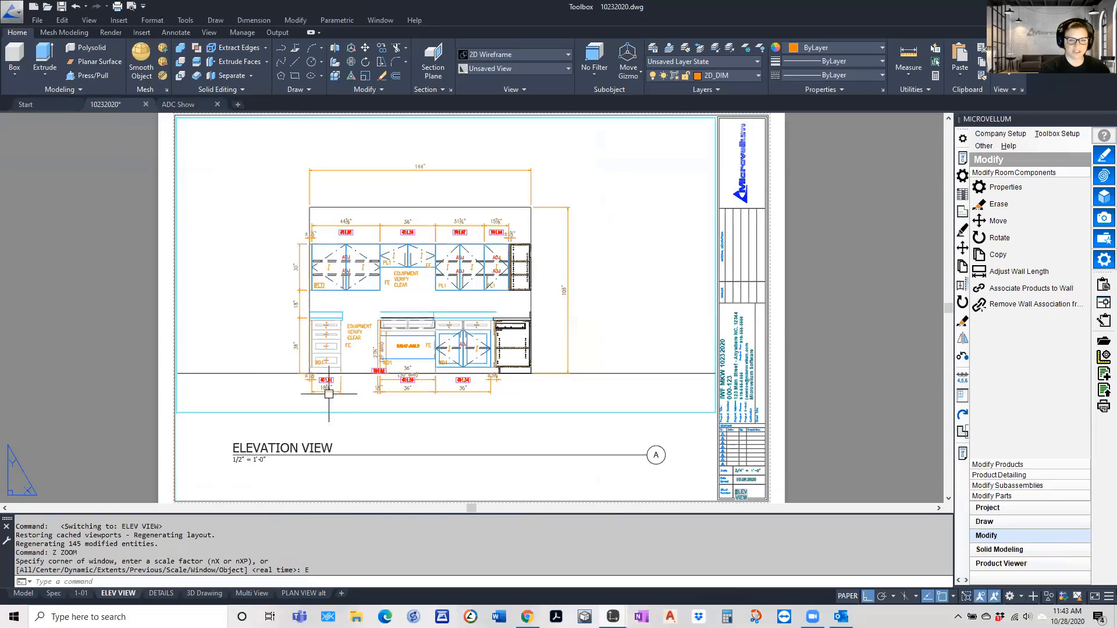
pyautogui.rightClick(118, 593)
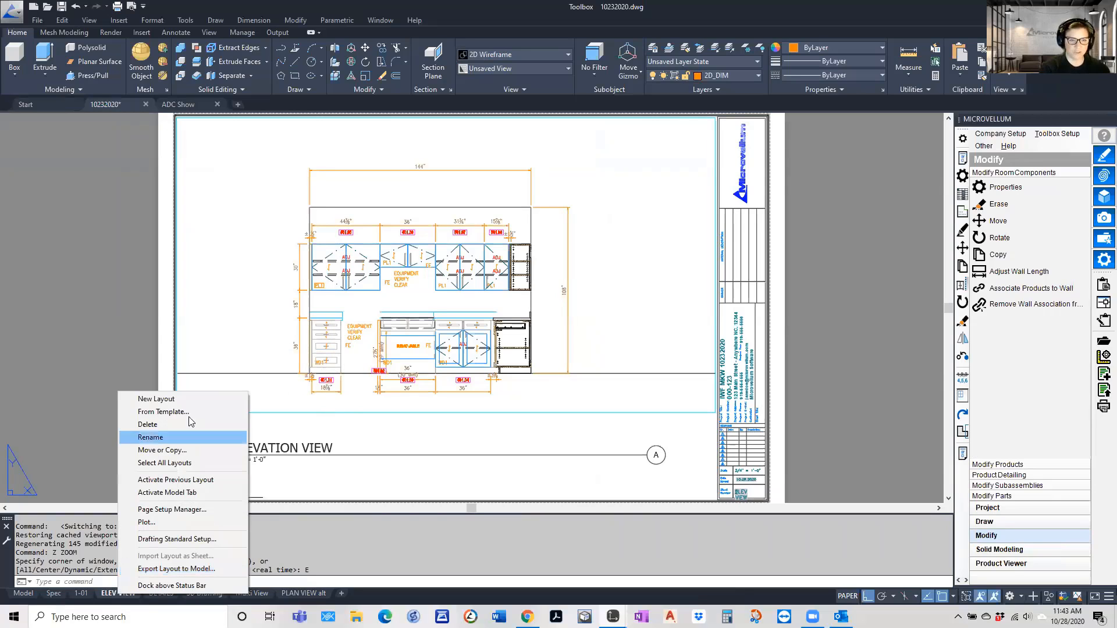
pyautogui.click(170, 450)
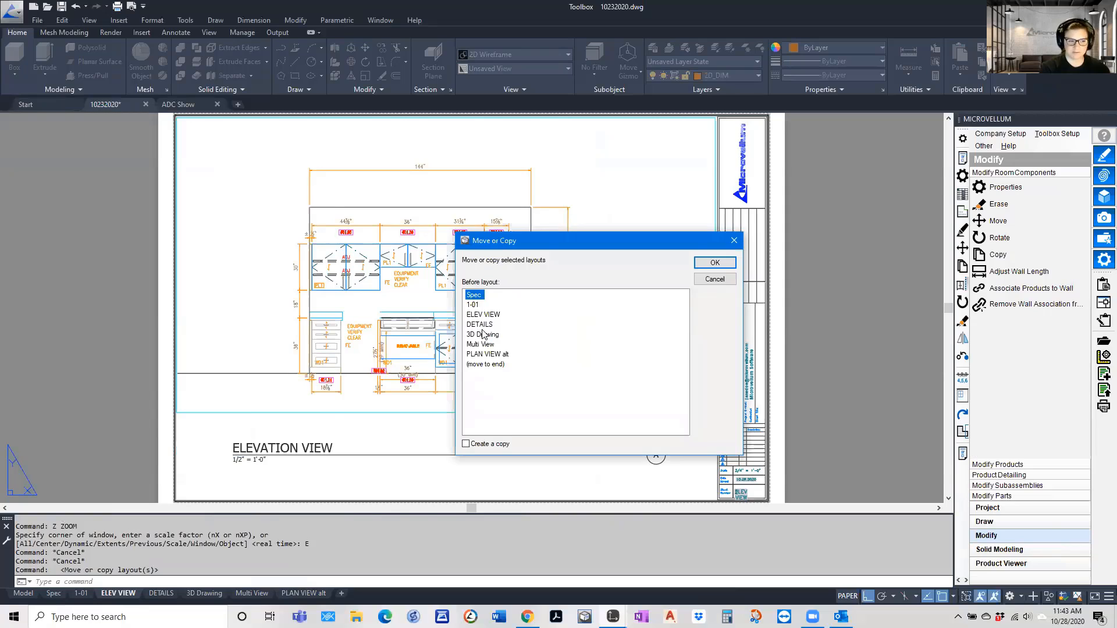
pyautogui.click(483, 335)
pyautogui.click(479, 325)
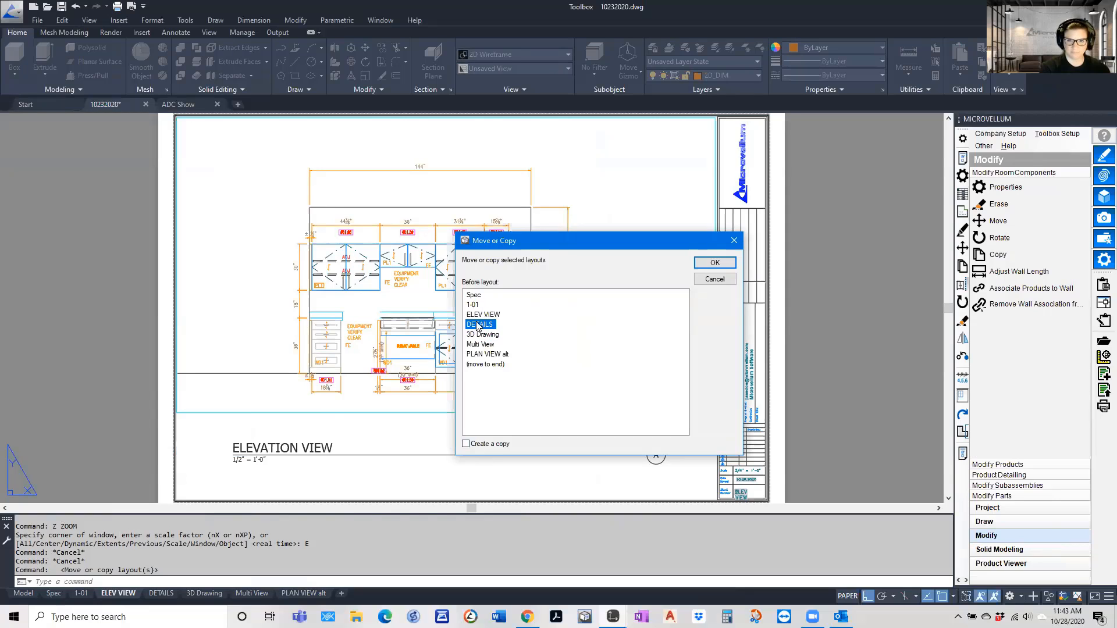
pyautogui.click(466, 444)
pyautogui.click(714, 262)
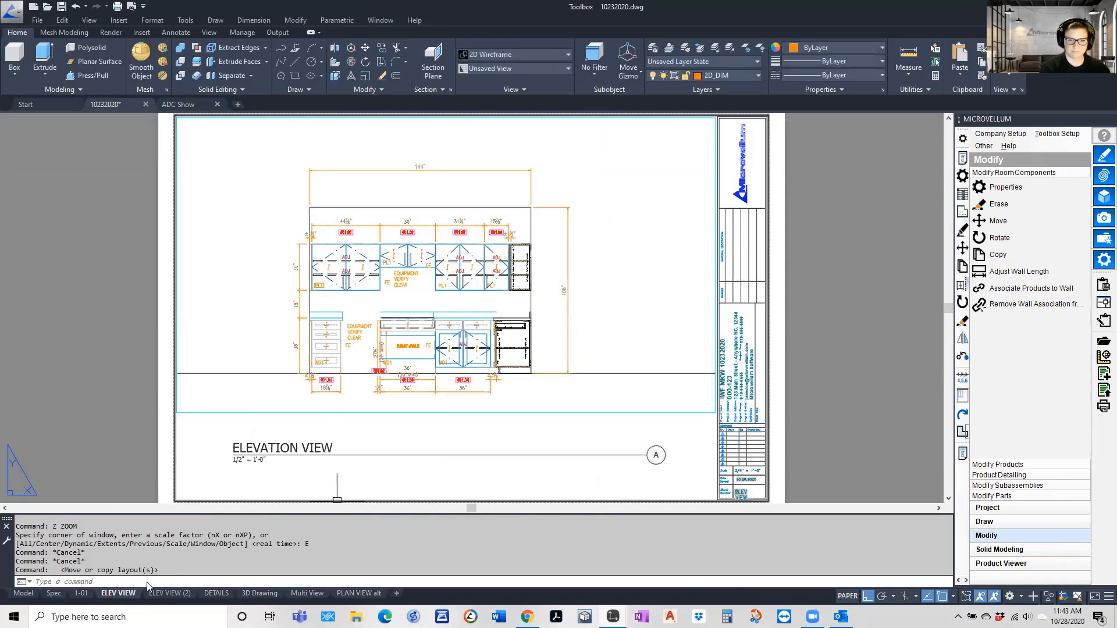
# Reposition the elevation slightly lower inside the viewport of the ELEV VIEW (2) layout and return to paper space
pyautogui.click(170, 593)
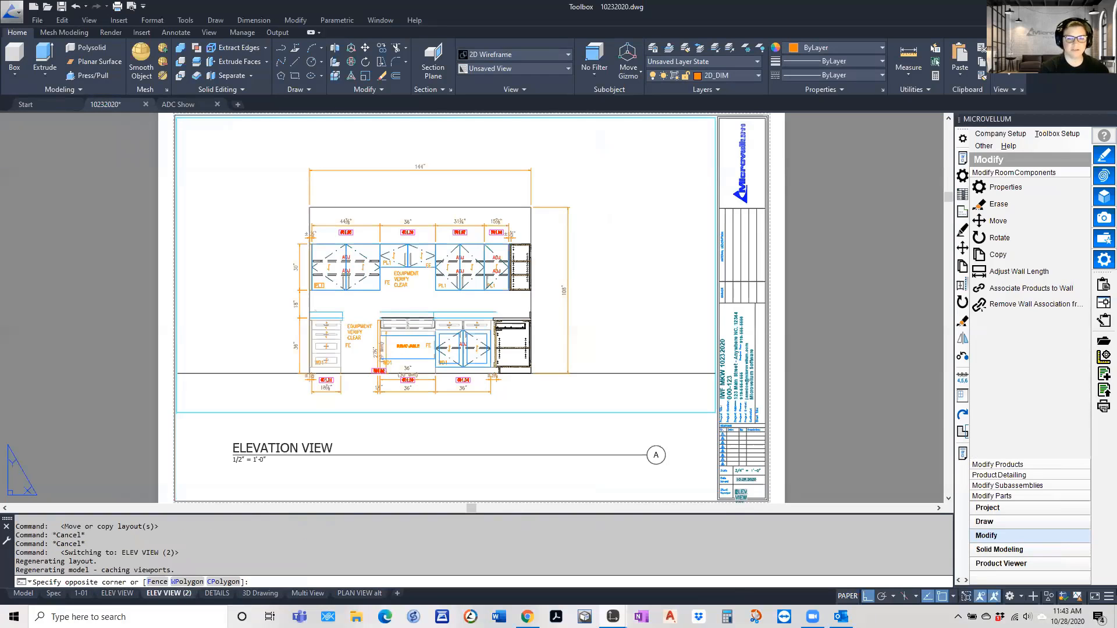
pyautogui.doubleClick(401, 353)
pyautogui.moveTo(400, 355); pyautogui.dragTo(401, 308, button='middle')
pyautogui.moveTo(390, 184); pyautogui.dragTo(417, 433, button='middle')
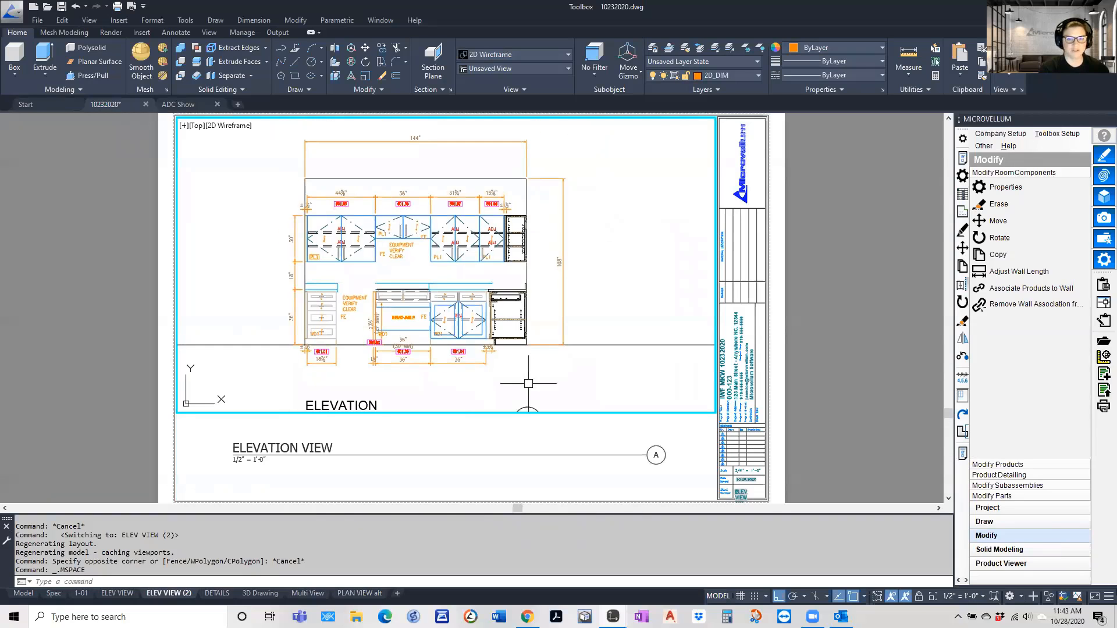
pyautogui.moveTo(669, 280); pyautogui.dragTo(692, 275, button='middle')
pyautogui.moveTo(256, 338); pyautogui.dragTo(642, 377, button='middle')
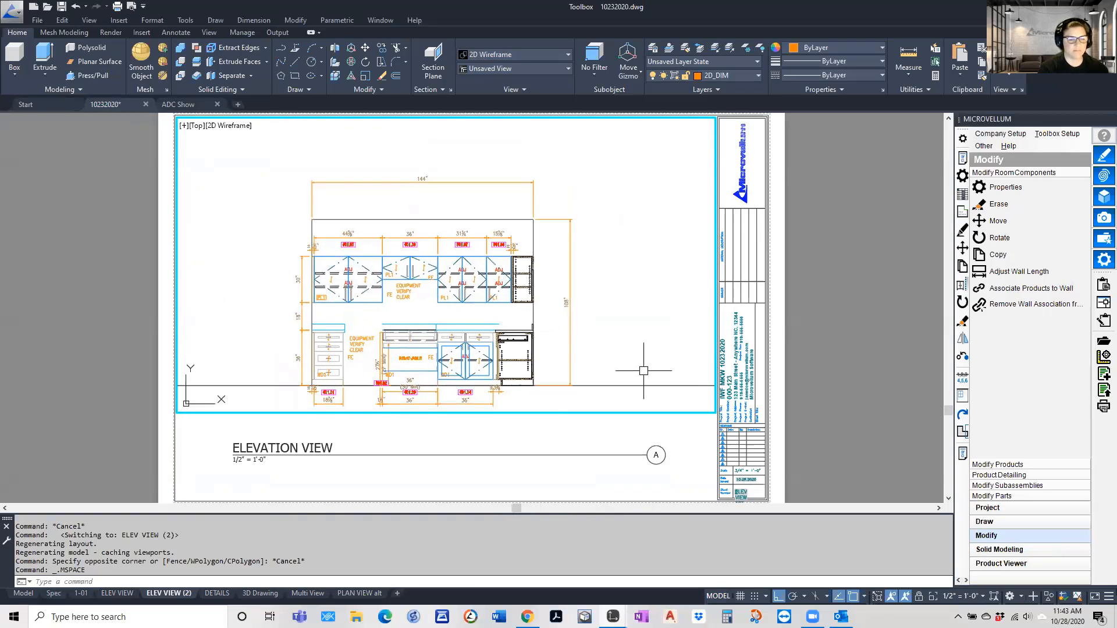
pyautogui.doubleClick(429, 437)
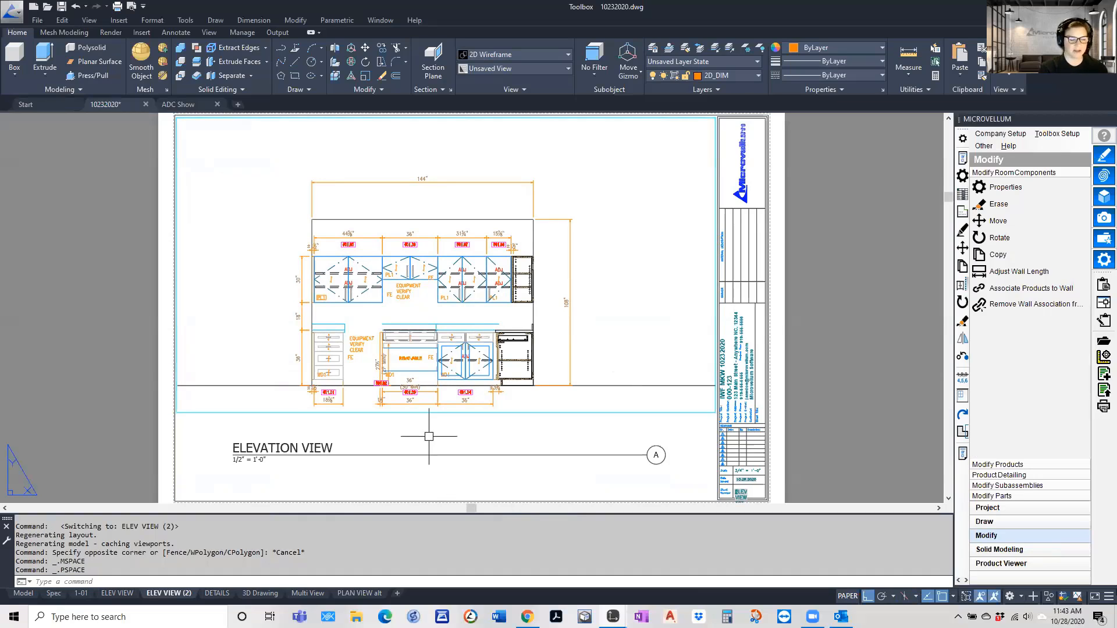
# On the DETAILS layout, shift the drawer cabinet section within the first viewport to bring its cut-off vertical dimensions into view
pyautogui.click(216, 594)
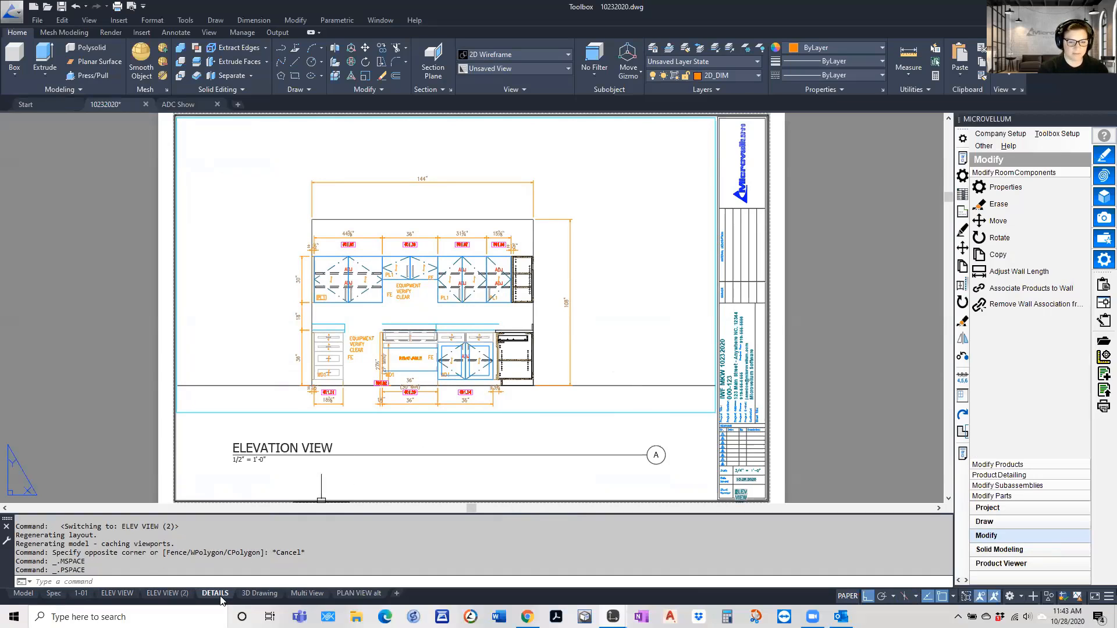
pyautogui.write('z')
pyautogui.press('Return')
pyautogui.write('e')
pyautogui.press('Return')
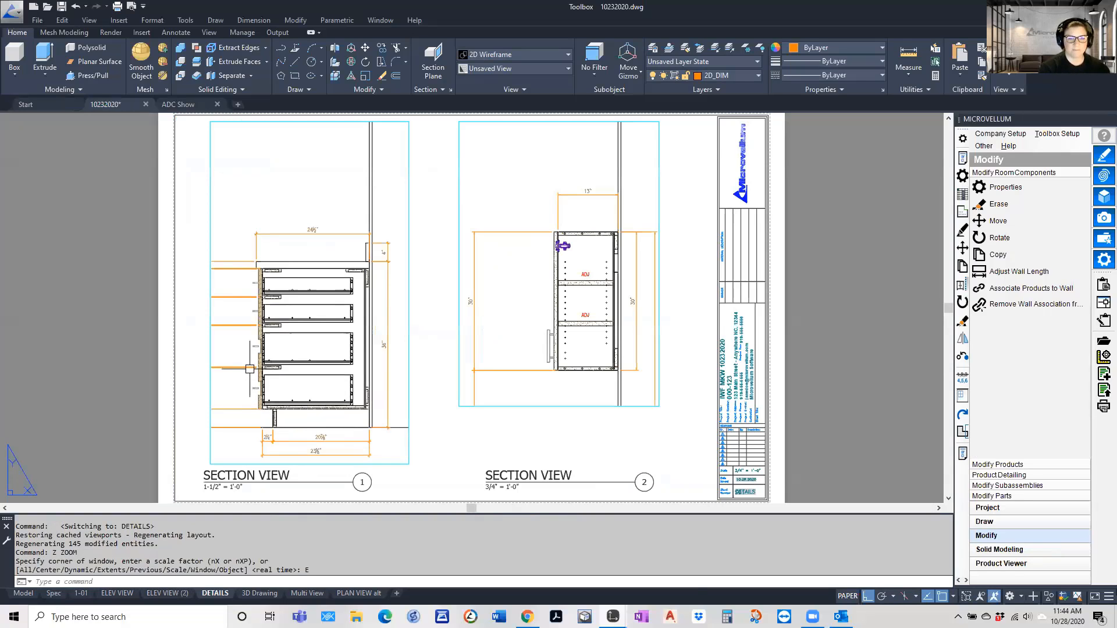
pyautogui.doubleClick(272, 209)
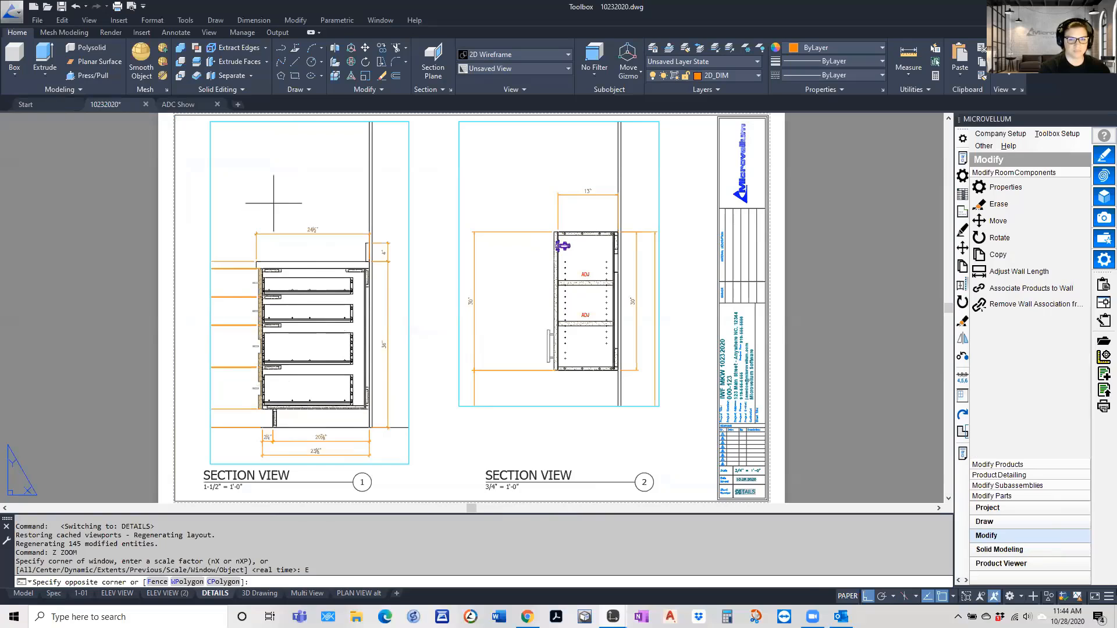
pyautogui.moveTo(272, 367); pyautogui.dragTo(314, 359, button='middle')
# Stretch the vertical dimensions closer to the front of the drawer cabinet section and recentre the section in its viewport
pyautogui.write('s')
pyautogui.press('Return')
pyautogui.click(269, 435)
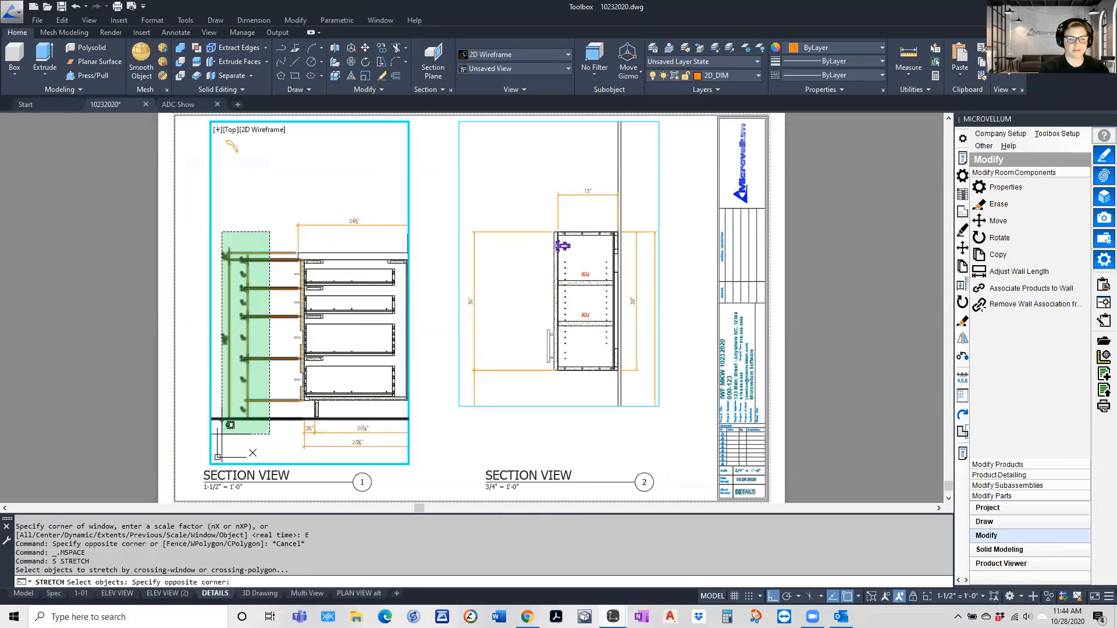
pyautogui.click(220, 236)
pyautogui.press('Return')
pyautogui.click(240, 201)
pyautogui.click(263, 201)
pyautogui.moveTo(361, 213); pyautogui.dragTo(328, 215, button='middle')
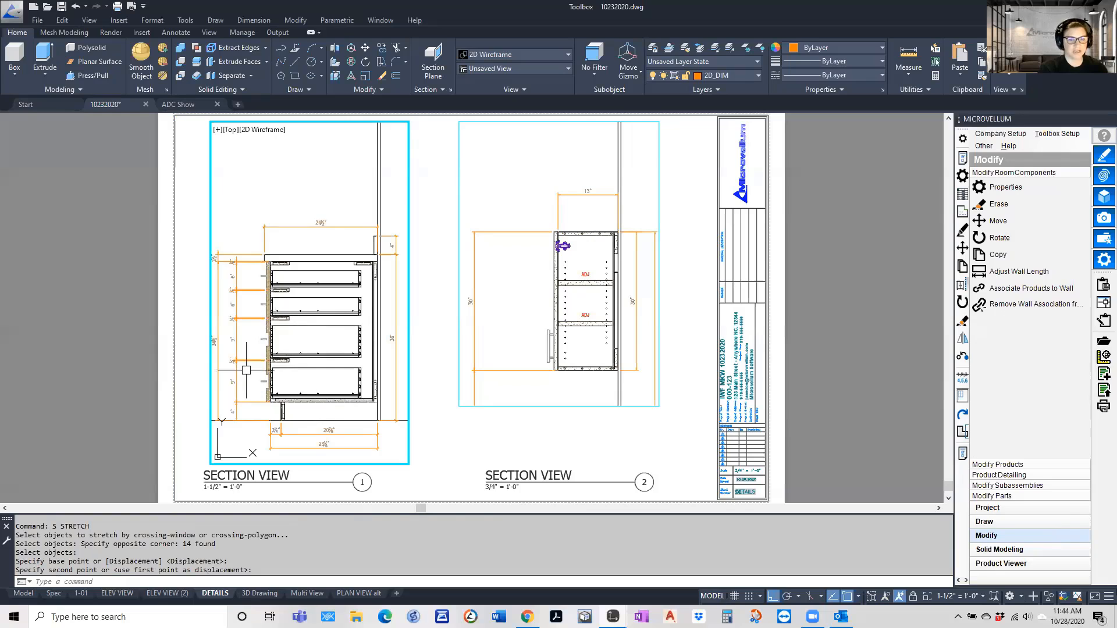
pyautogui.doubleClick(448, 428)
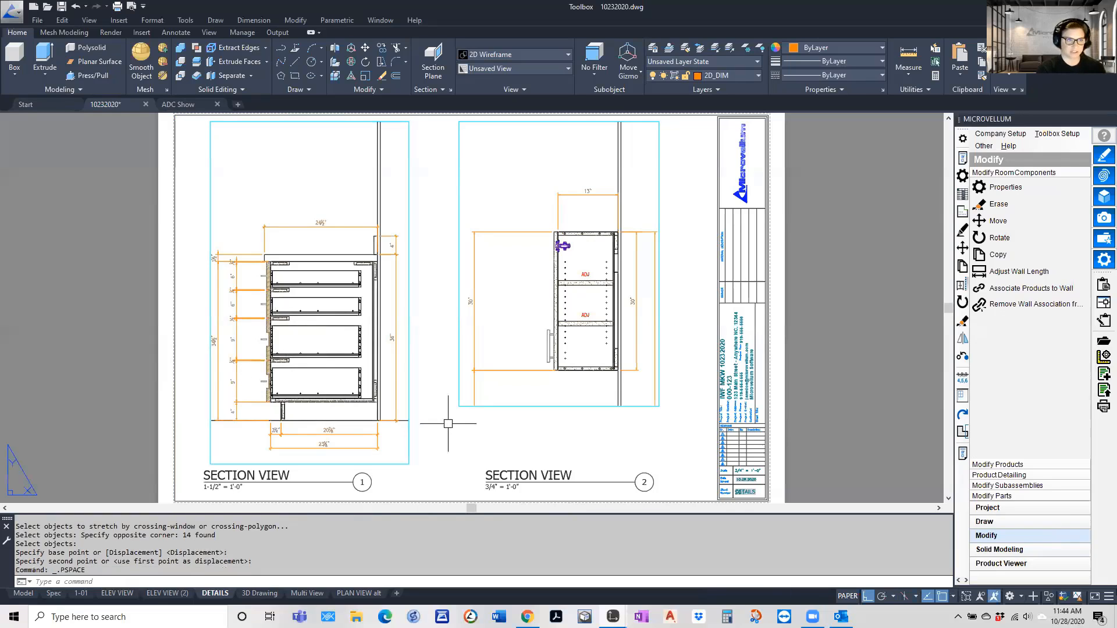
# Look over the 2D views in model space and return to the 1-01 layout
pyautogui.click(26, 594)
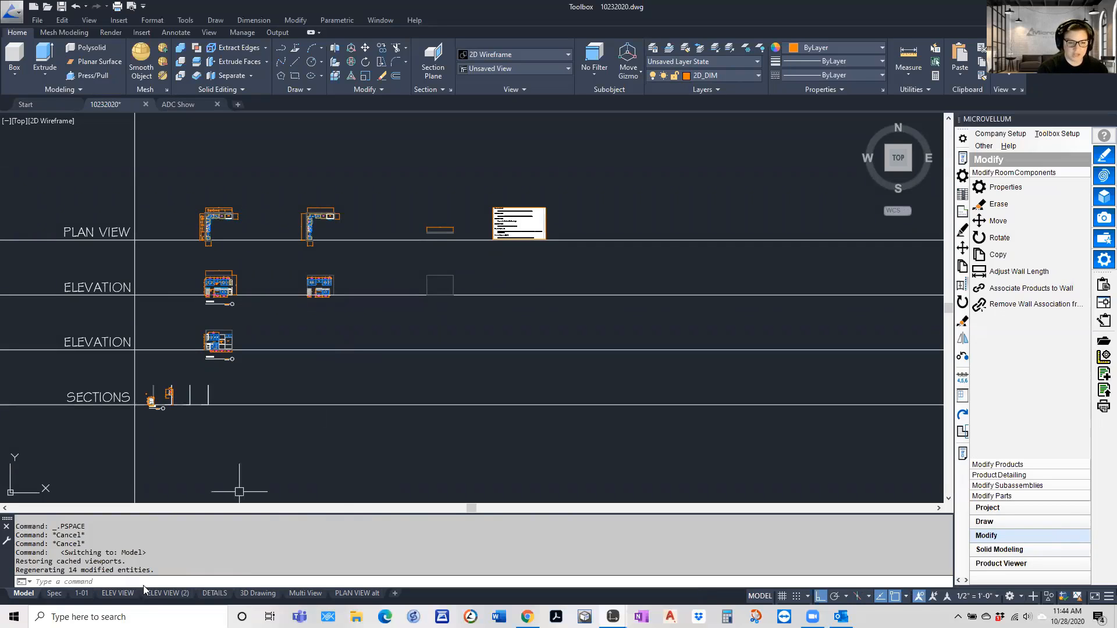
pyautogui.click(82, 593)
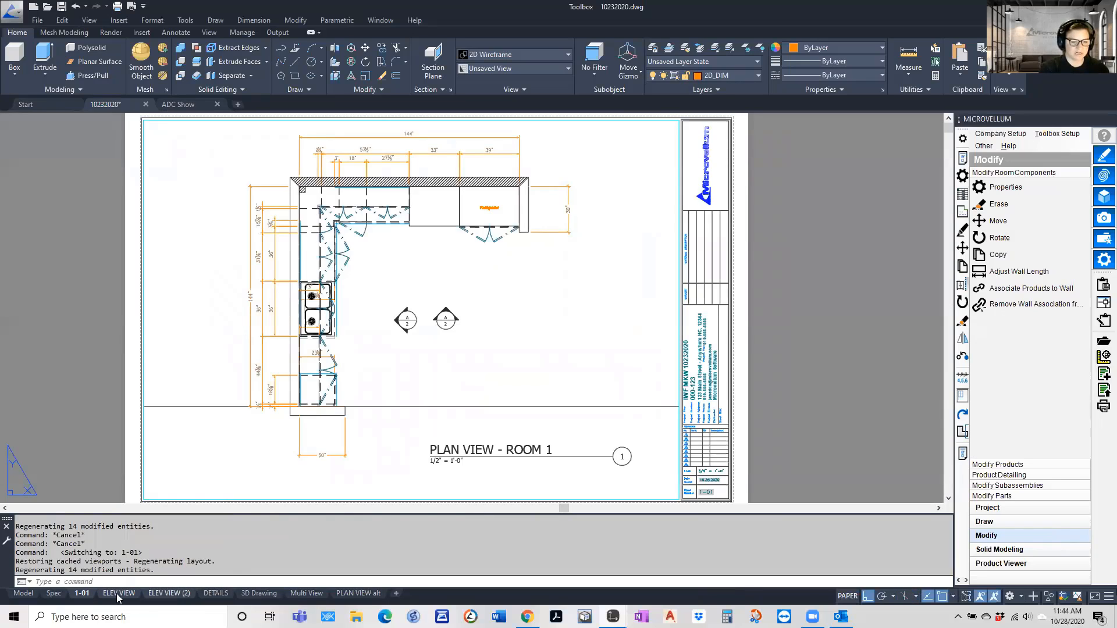
# Review the Publish settings for the 1-01, ELEV VIEW and ELEV VIEW (2) layouts and close them without publishing
pyautogui.rightClick(174, 594)
pyautogui.click(209, 526)
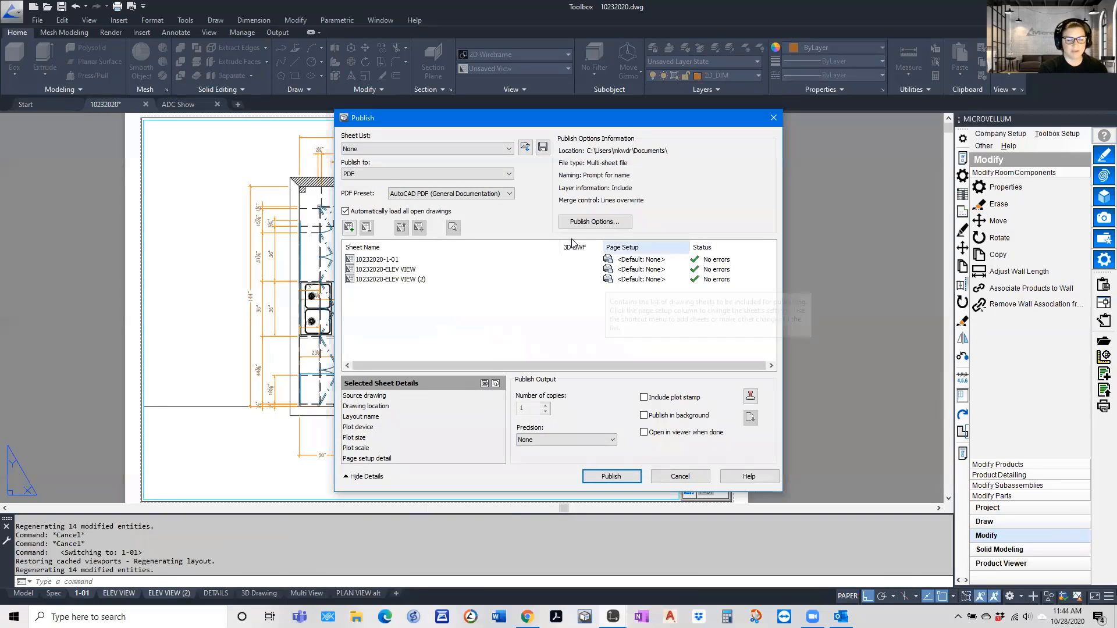
pyautogui.click(680, 477)
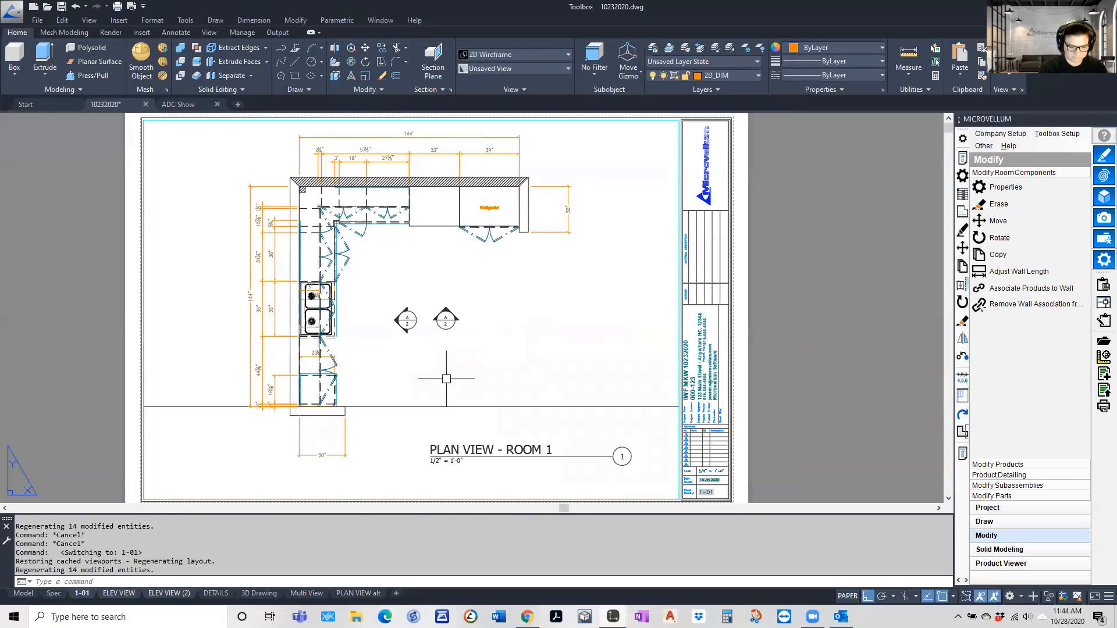
# Switch to model space and open the DesignCenter with ADC, showing the open drawings
pyautogui.click(24, 594)
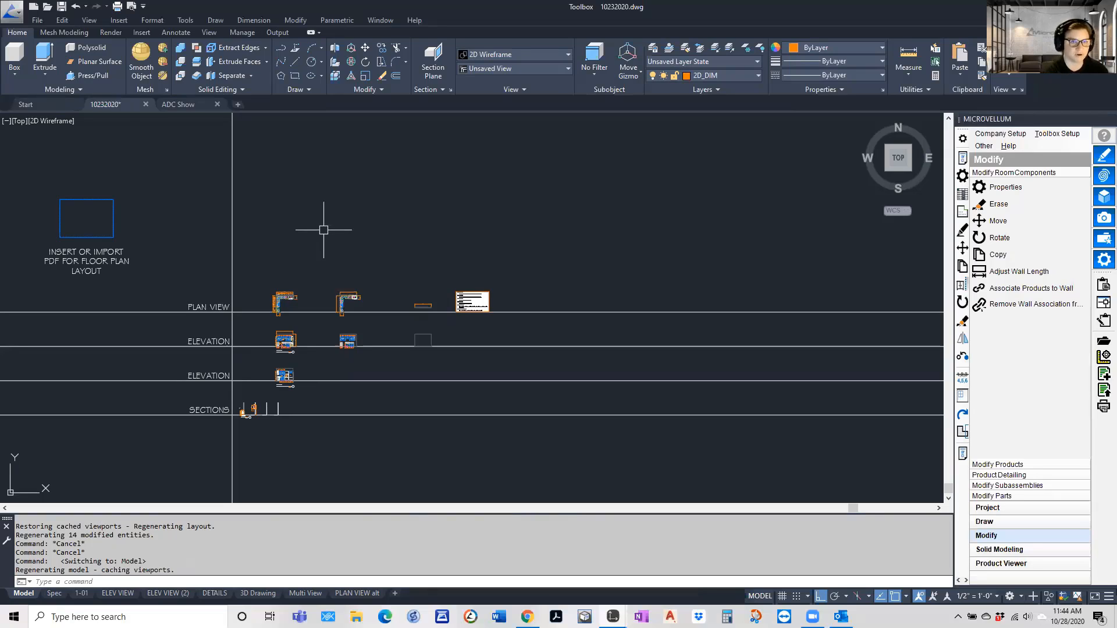
pyautogui.write('A')
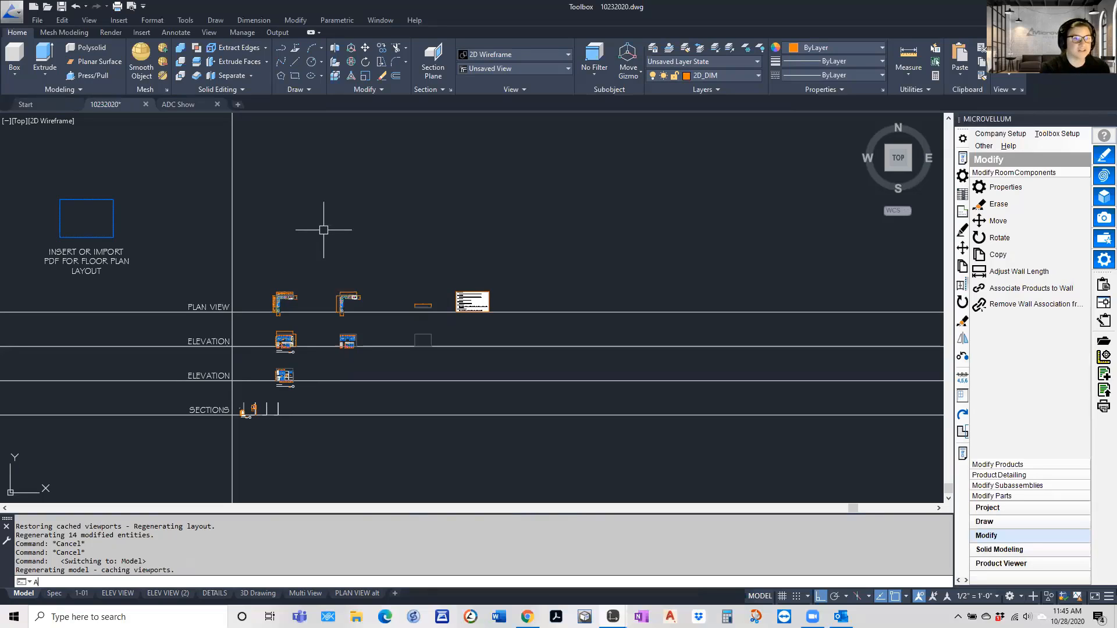
pyautogui.write('DC')
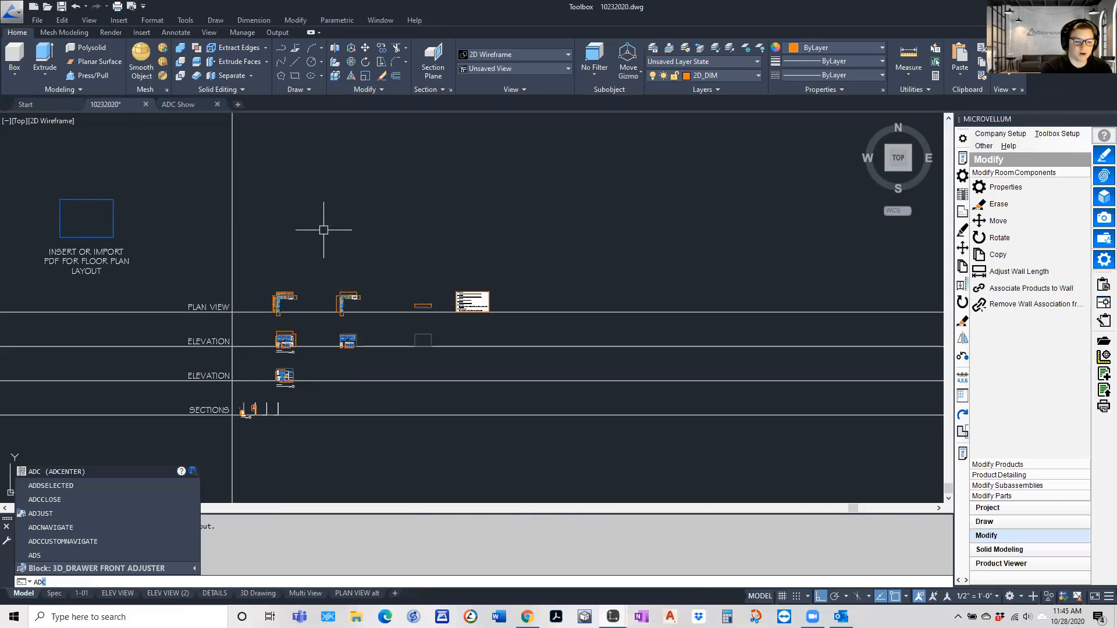
pyautogui.press('Return')
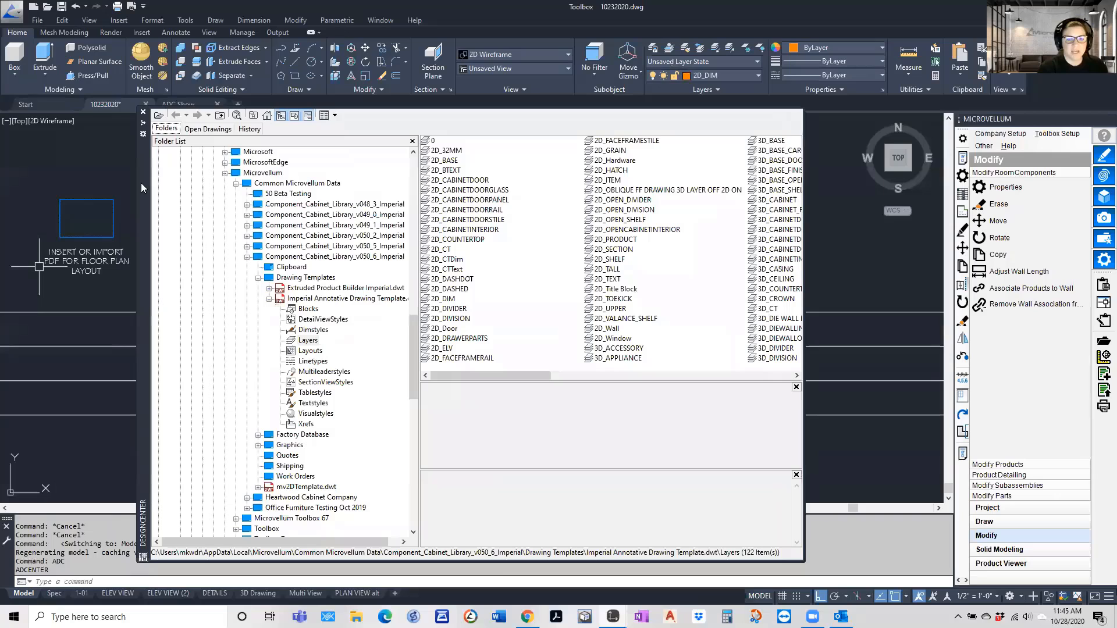
pyautogui.moveTo(142, 184); pyautogui.dragTo(141, 185)
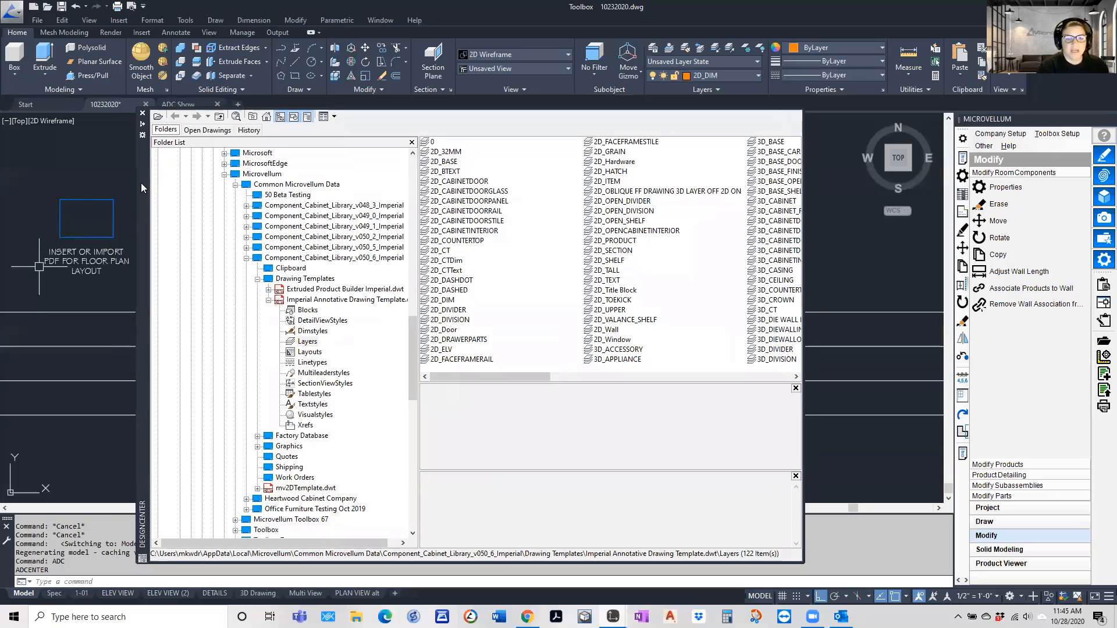
pyautogui.click(207, 129)
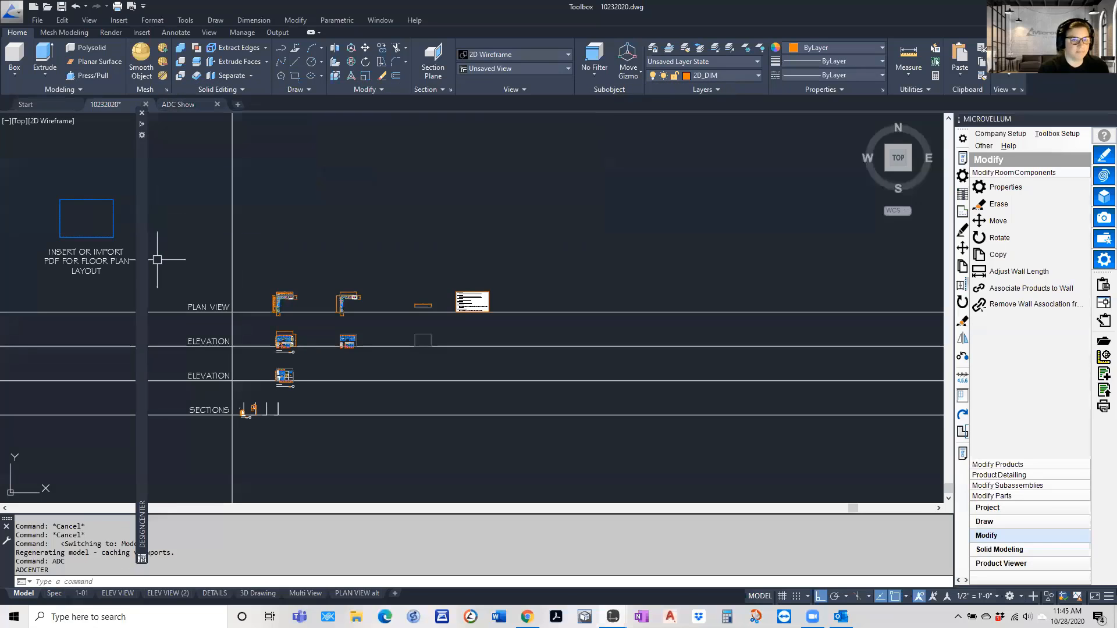
# In the DesignCenter, display the layers of ADC Show.dwg as a list
pyautogui.moveTo(142, 288)
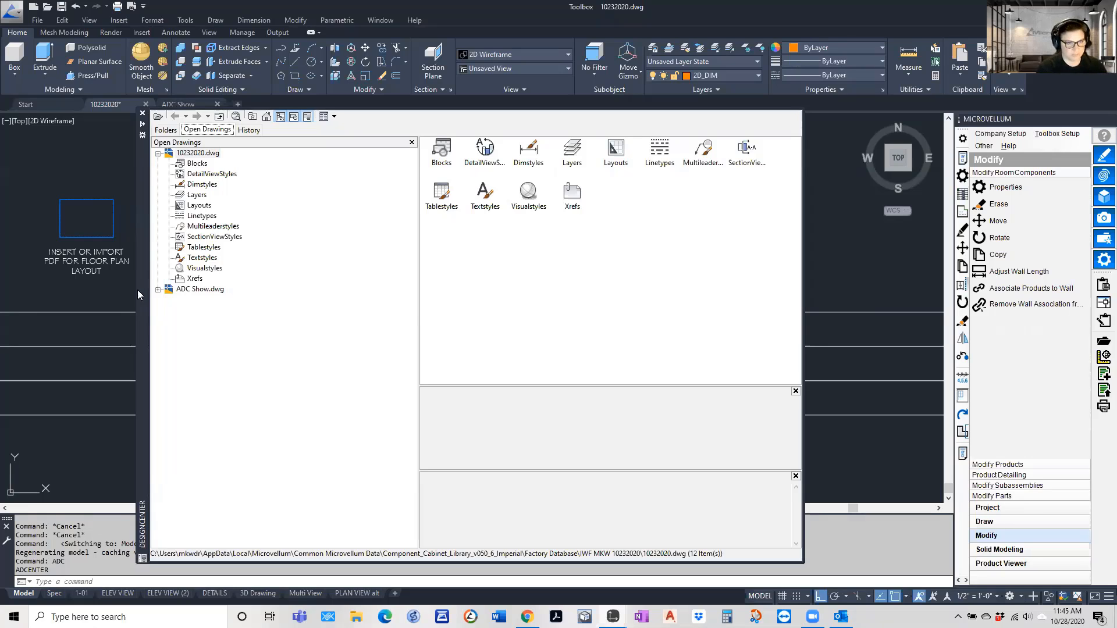
pyautogui.click(158, 289)
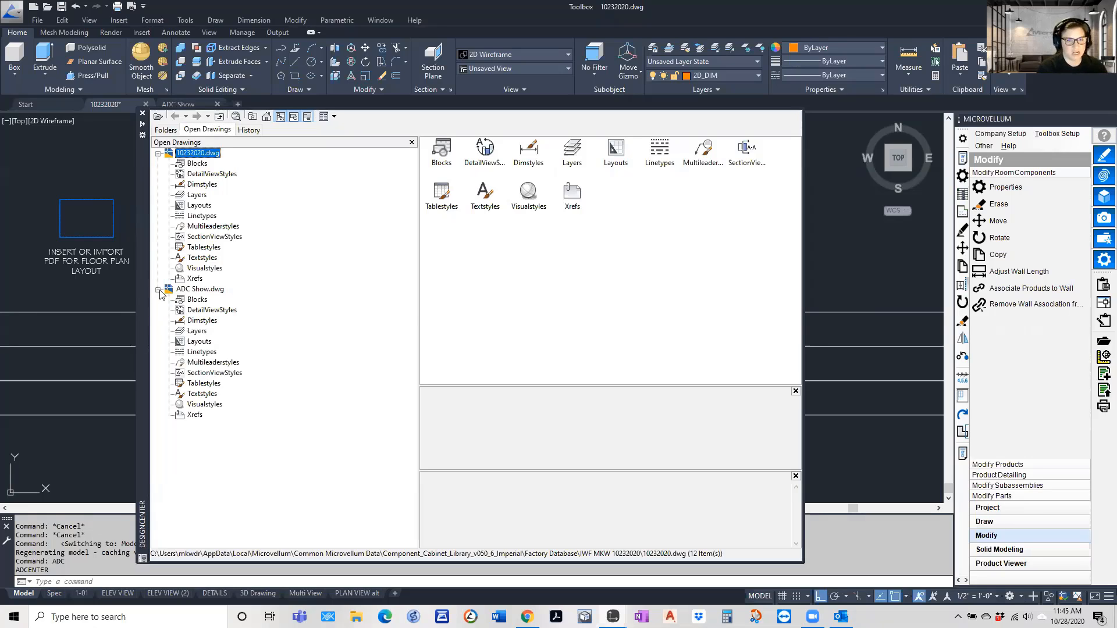
pyautogui.click(194, 331)
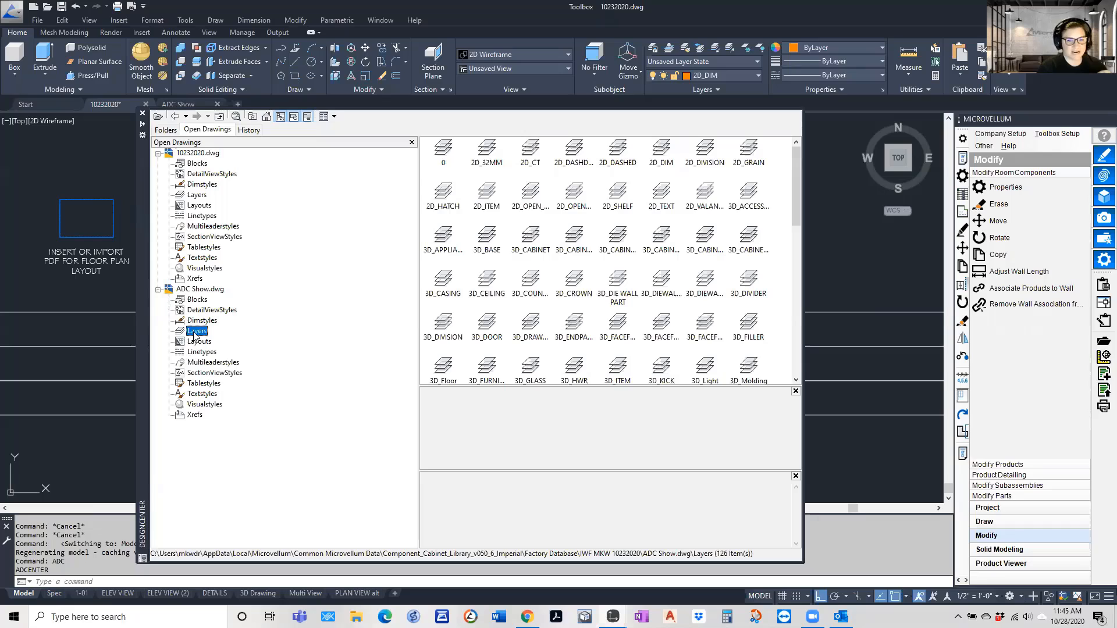
pyautogui.click(330, 116)
pyautogui.click(348, 159)
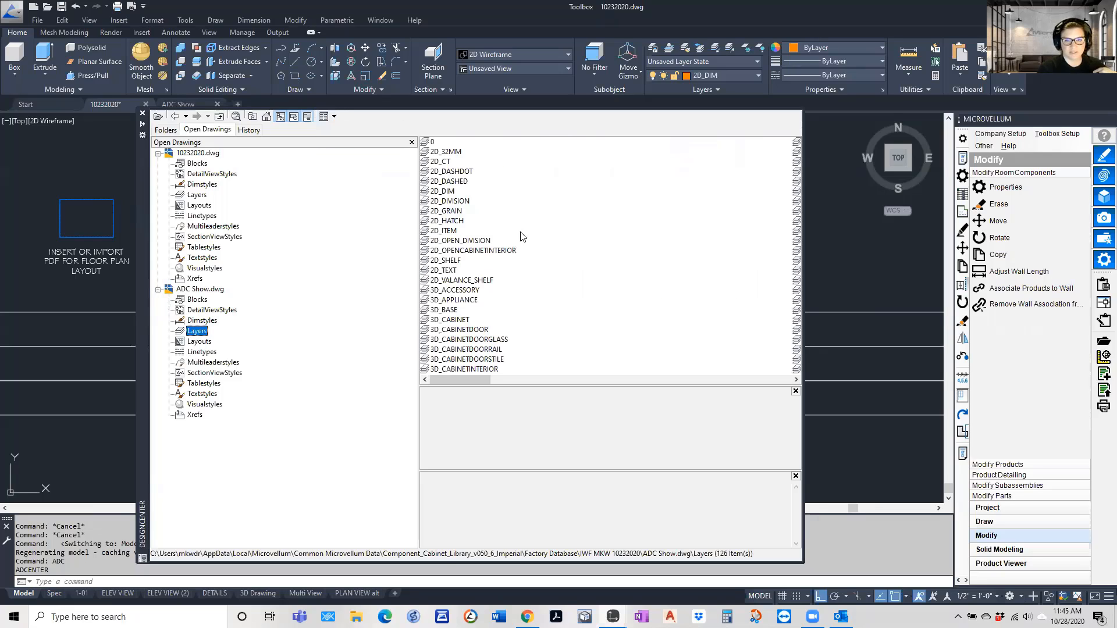
# Copy the MV_1 L Bracket .75 IN, Part and Stud .5 IN layers from ADC Show.dwg into the current drawing
pyautogui.moveTo(466, 377); pyautogui.dragTo(587, 377)
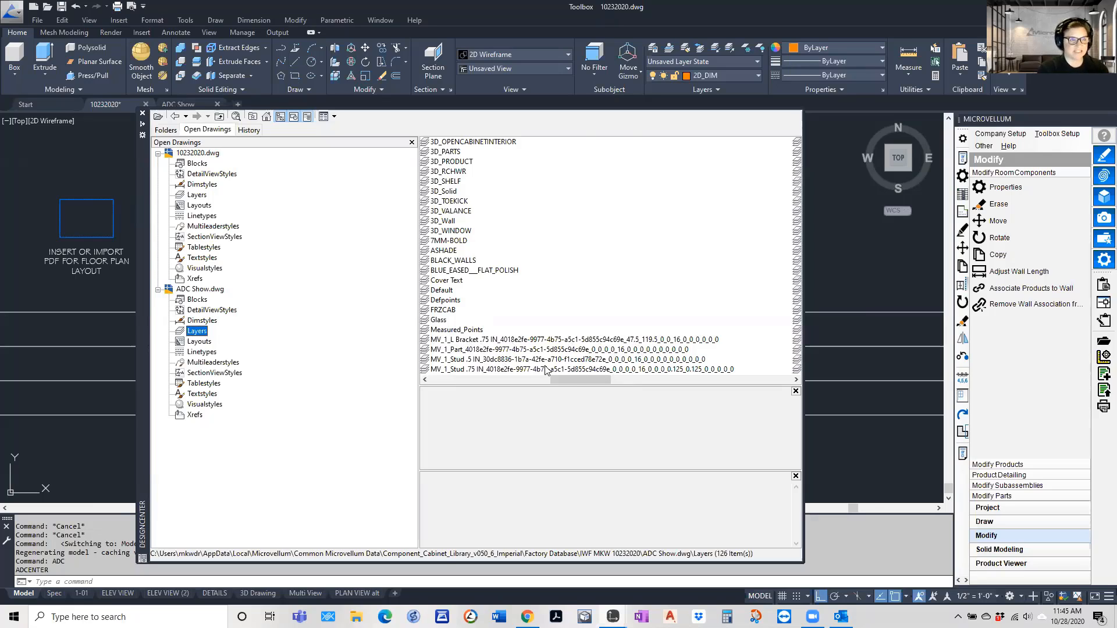
pyautogui.moveTo(573, 381)
pyautogui.mouseDown()
pyautogui.moveTo(758, 384)
pyautogui.moveTo(578, 381)
pyautogui.mouseUp()
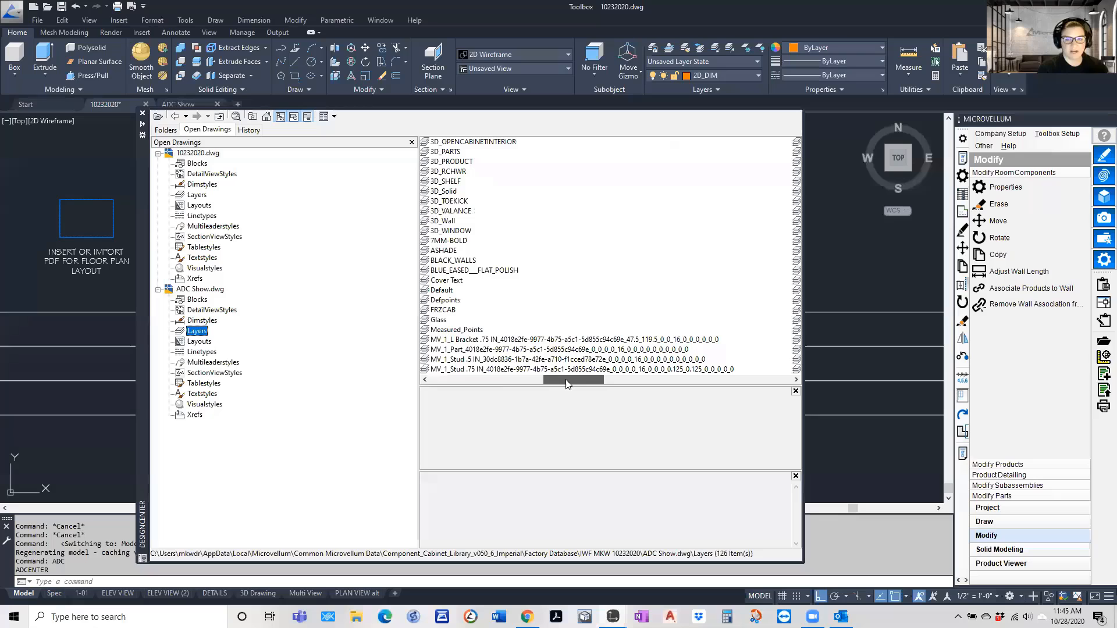
pyautogui.click(461, 340)
pyautogui.keyDown('shift'); pyautogui.click(459, 360); pyautogui.keyUp('shift')
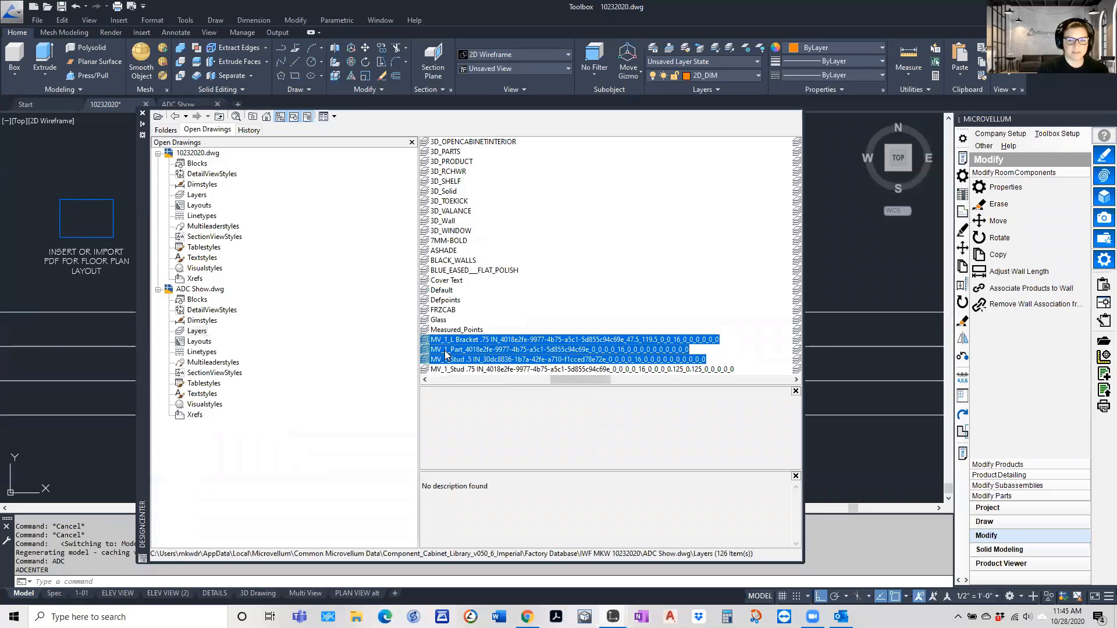
pyautogui.moveTo(459, 359); pyautogui.dragTo(83, 332)
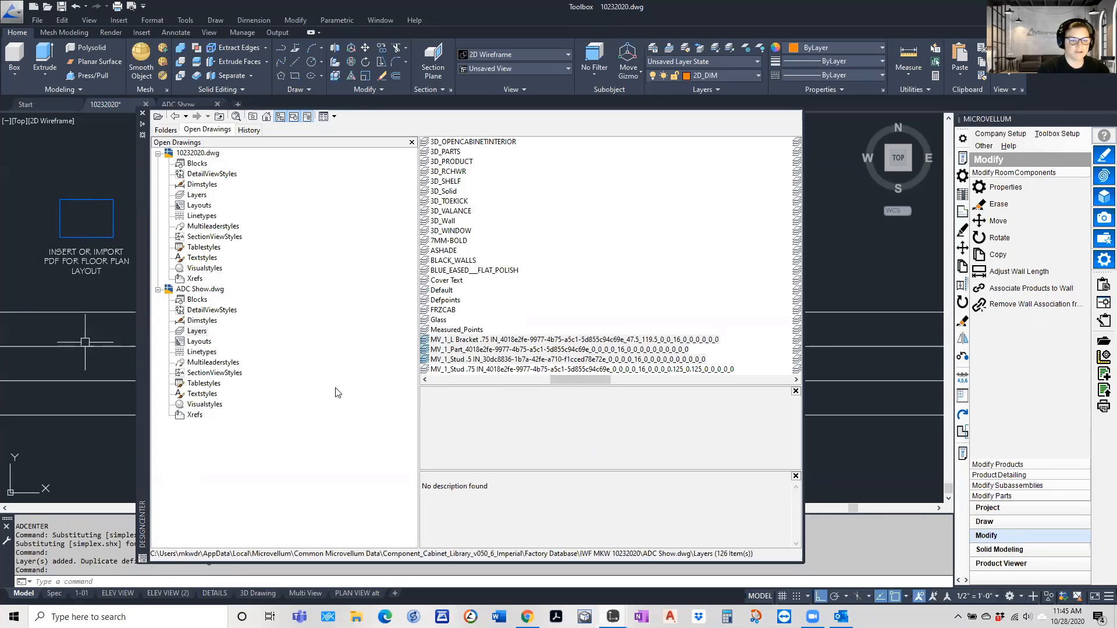
# Copy the MV_2 Panel Decor .25 IN, Panel Decor .5 IN and Panel Exterior .25 IN layers from ADC Show.dwg into the current drawing
pyautogui.moveTo(606, 382); pyautogui.dragTo(640, 386)
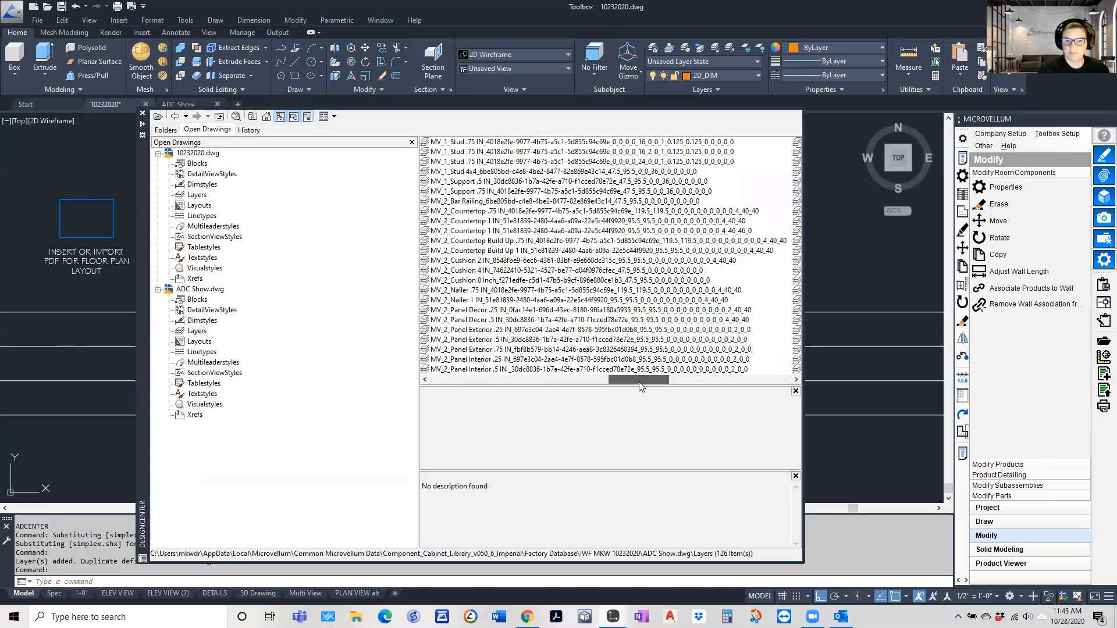
pyautogui.click(463, 310)
pyautogui.keyDown('shift'); pyautogui.click(462, 329); pyautogui.keyUp('shift')
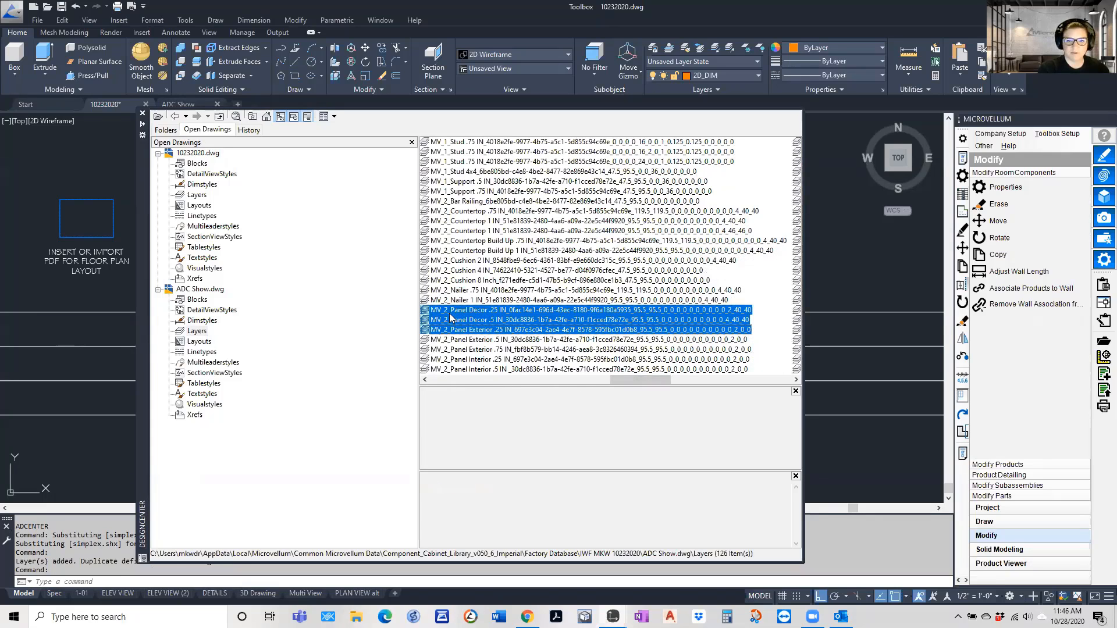
pyautogui.moveTo(462, 329)
pyautogui.mouseDown()
pyautogui.moveTo(163, 346)
pyautogui.moveTo(83, 364)
pyautogui.mouseUp()
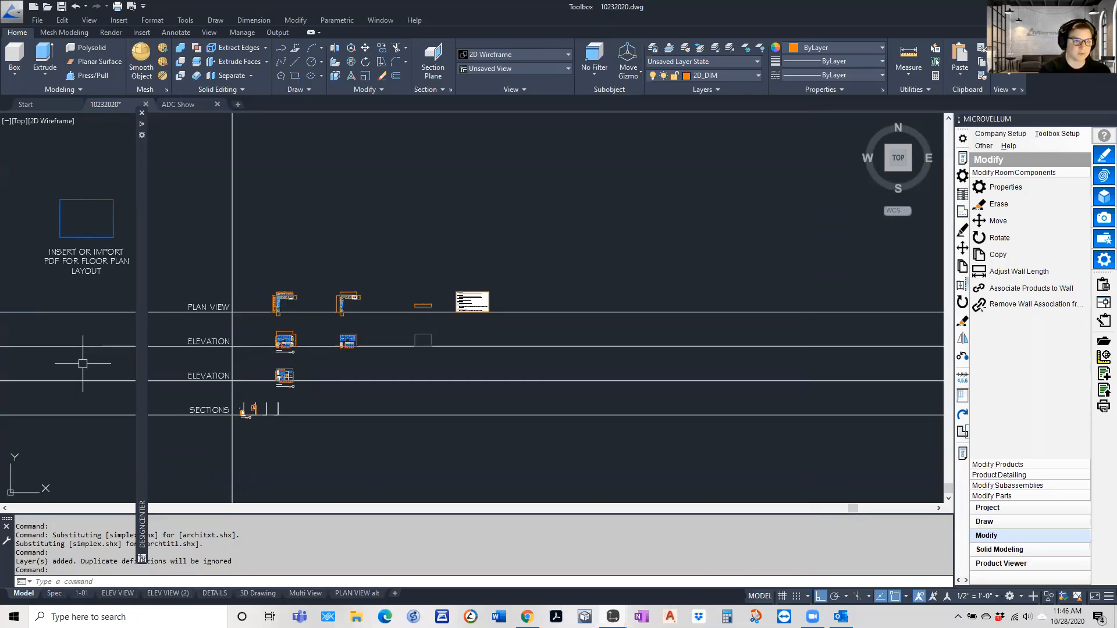
# Move the DesignCenter aside and check the copied vertical and extruded entity layers in the Smart Layer Manager, then close the manager
pyautogui.moveTo(143, 453)
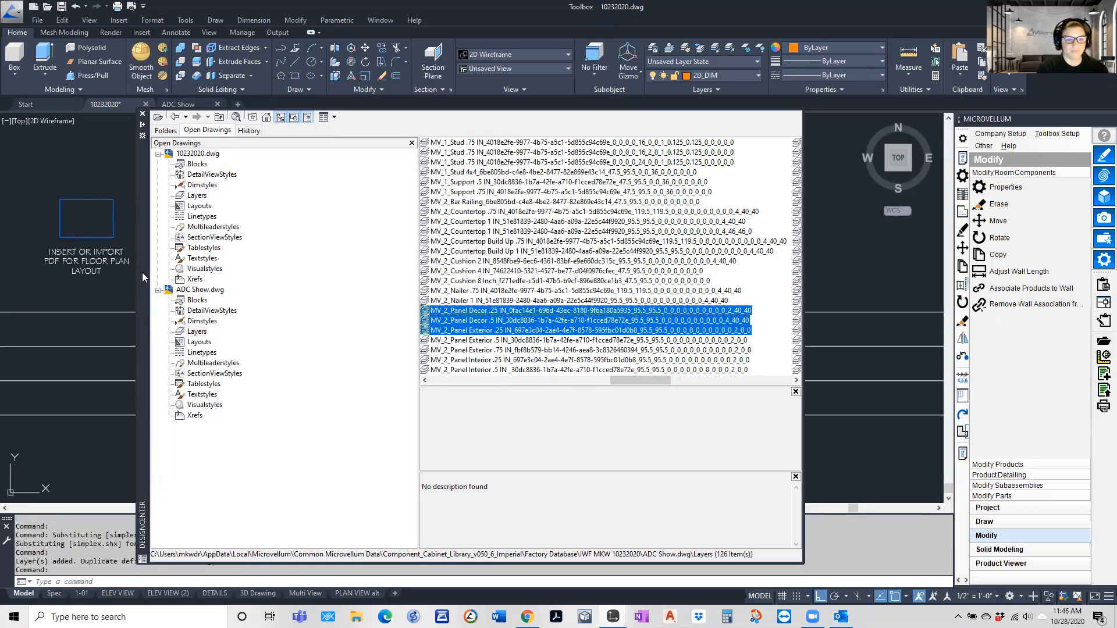
pyautogui.moveTo(143, 271); pyautogui.dragTo(0, 233)
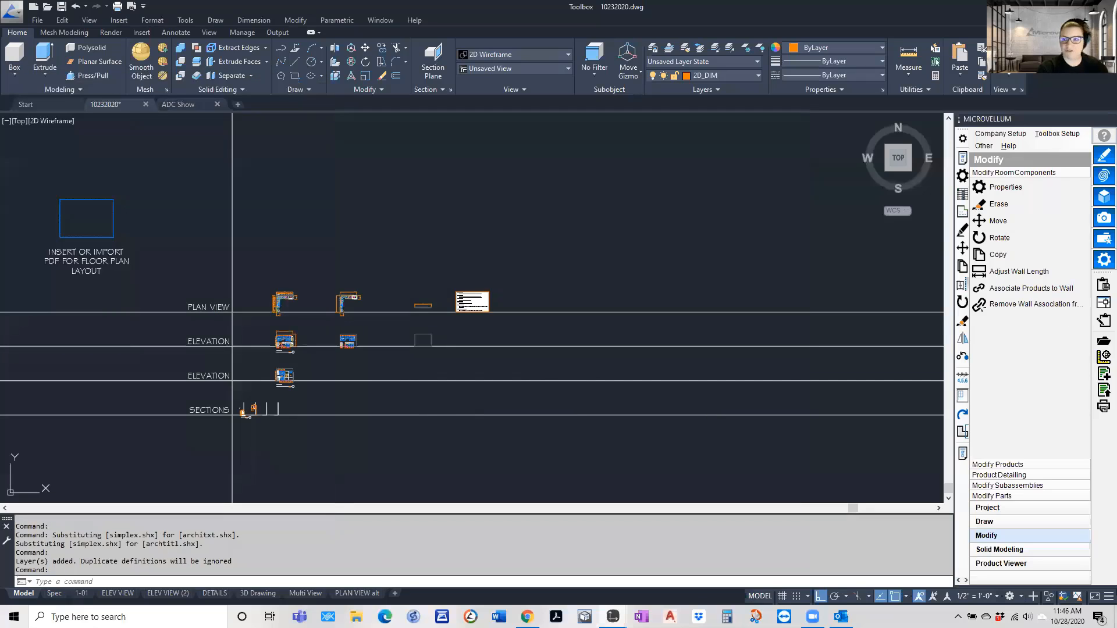
pyautogui.click(1024, 549)
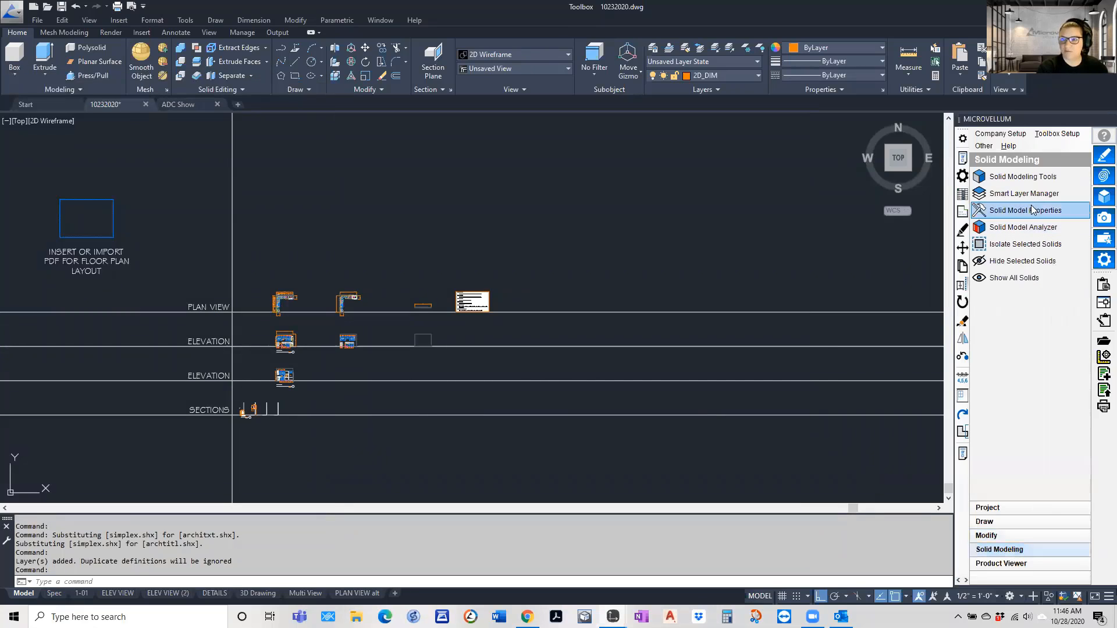
pyautogui.click(1024, 193)
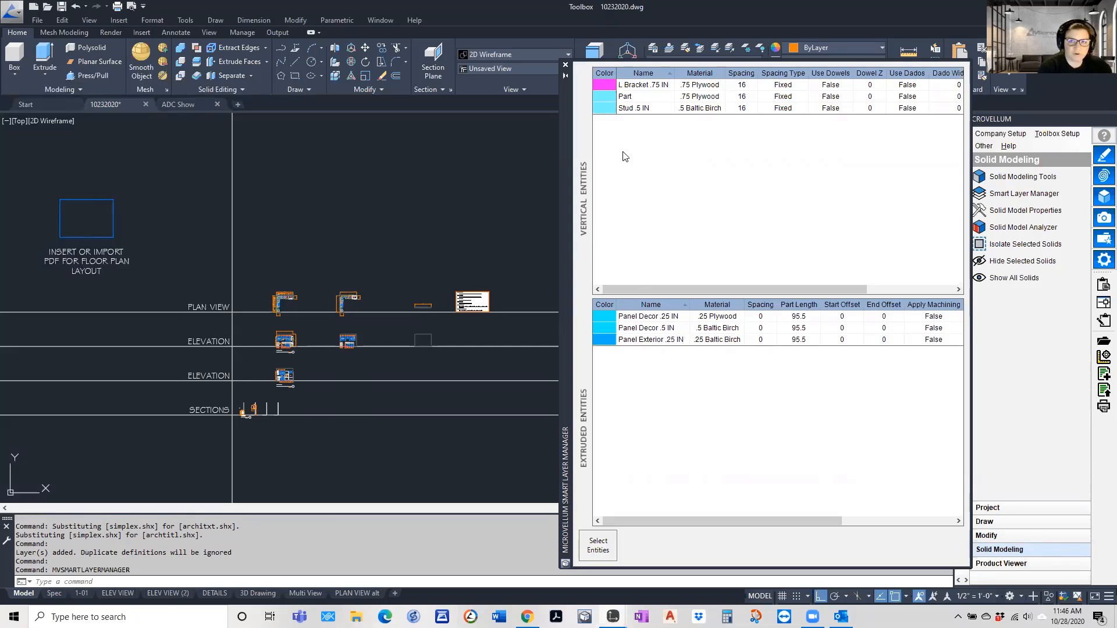
pyautogui.click(566, 65)
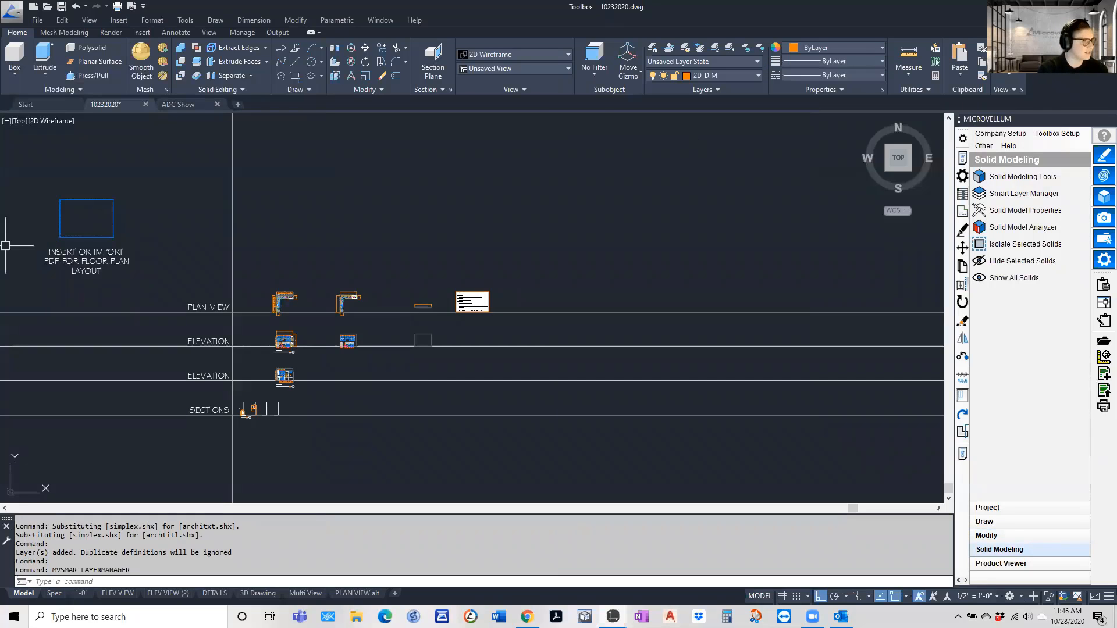
# Bring the DesignCenter back over the drawing and view the blocks of ADC Show.dwg as large icons
pyautogui.moveTo(233, 378)
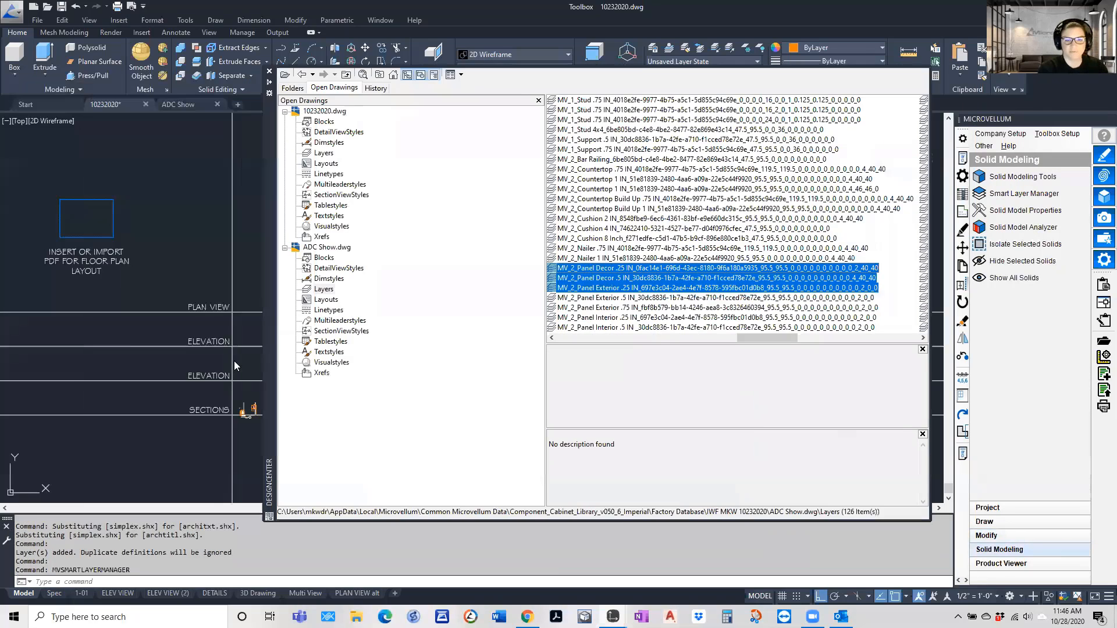
pyautogui.click(290, 247)
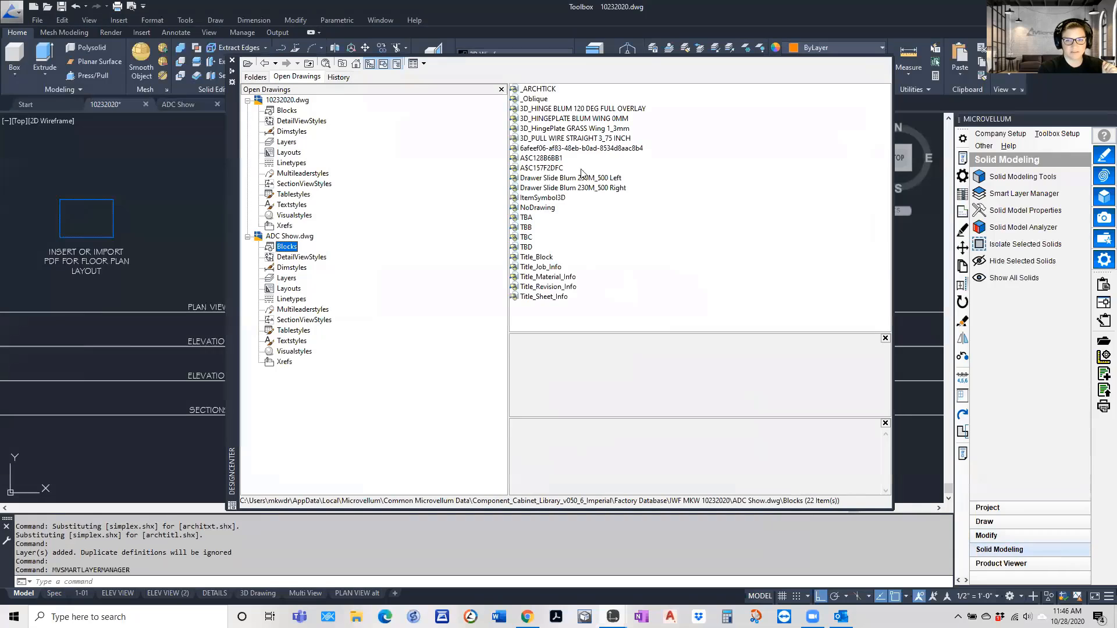
pyautogui.click(424, 63)
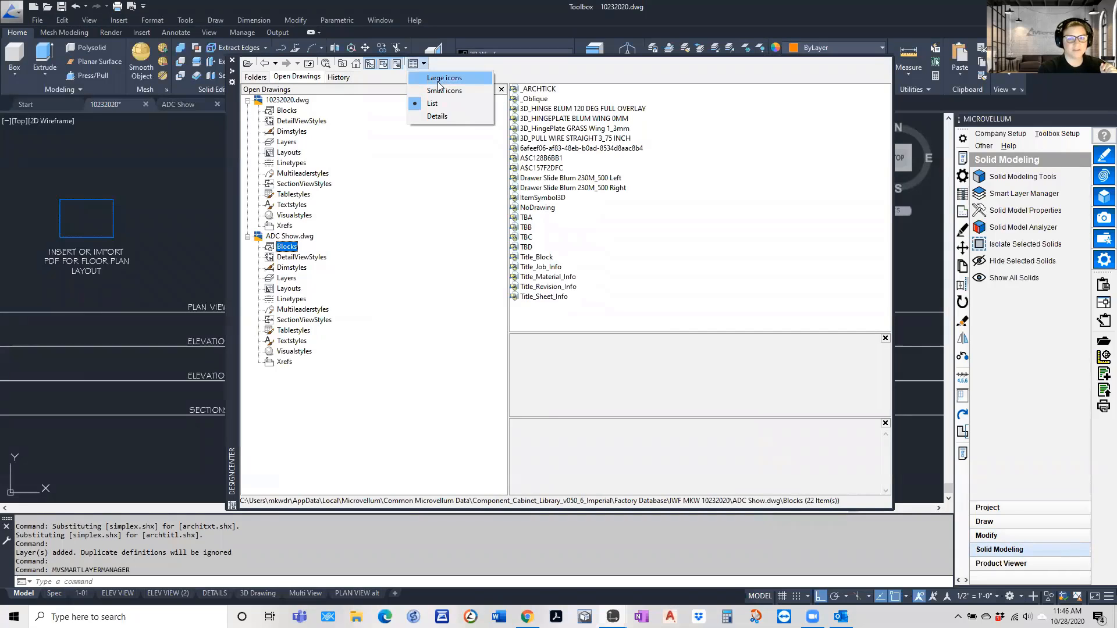
pyautogui.click(435, 77)
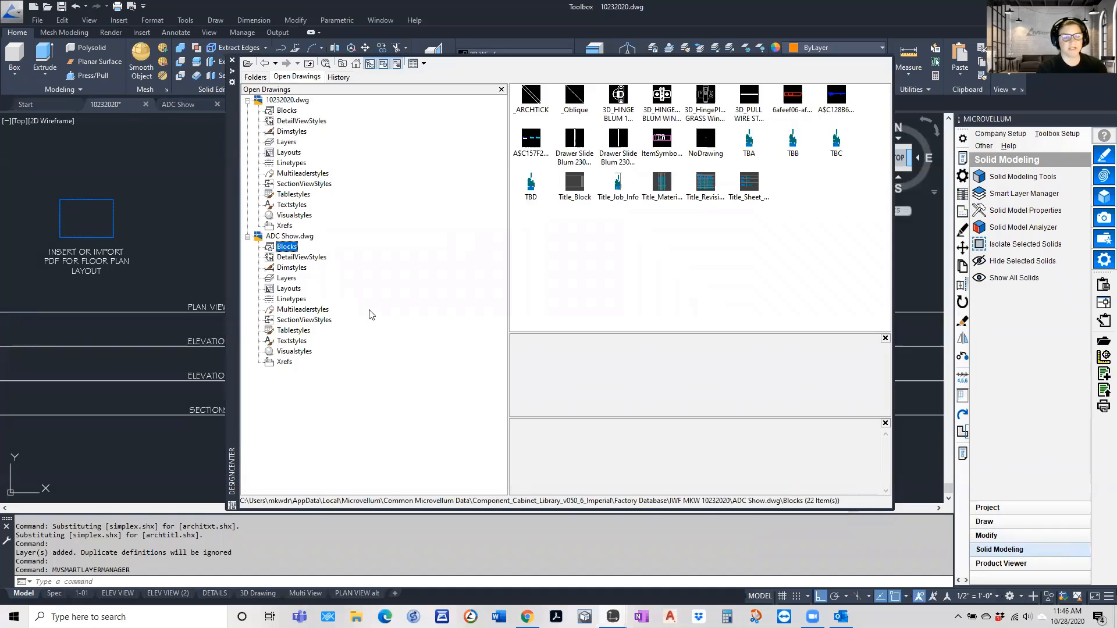
# Look through the layouts and layers of ADC Show.dwg in the DesignCenter and close it
pyautogui.click(283, 288)
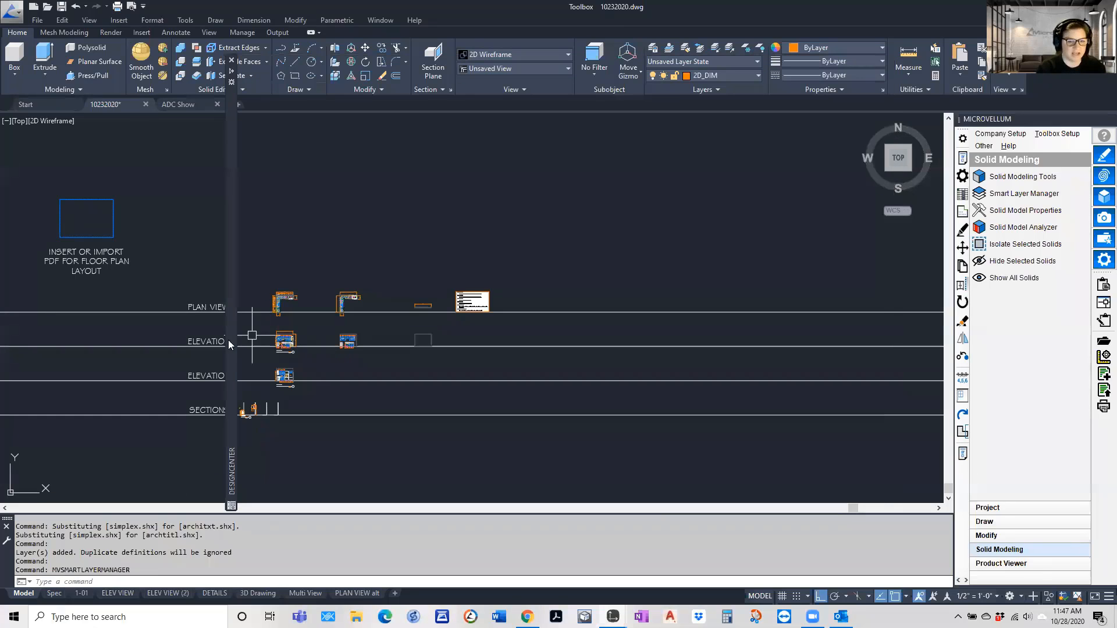
pyautogui.moveTo(229, 341)
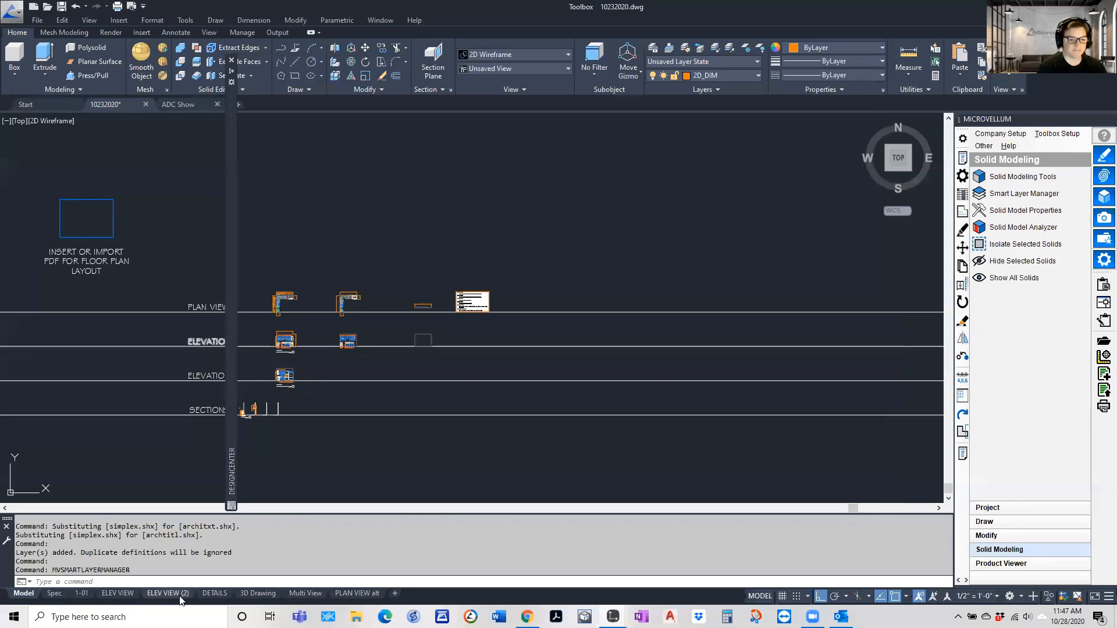
pyautogui.moveTo(230, 376)
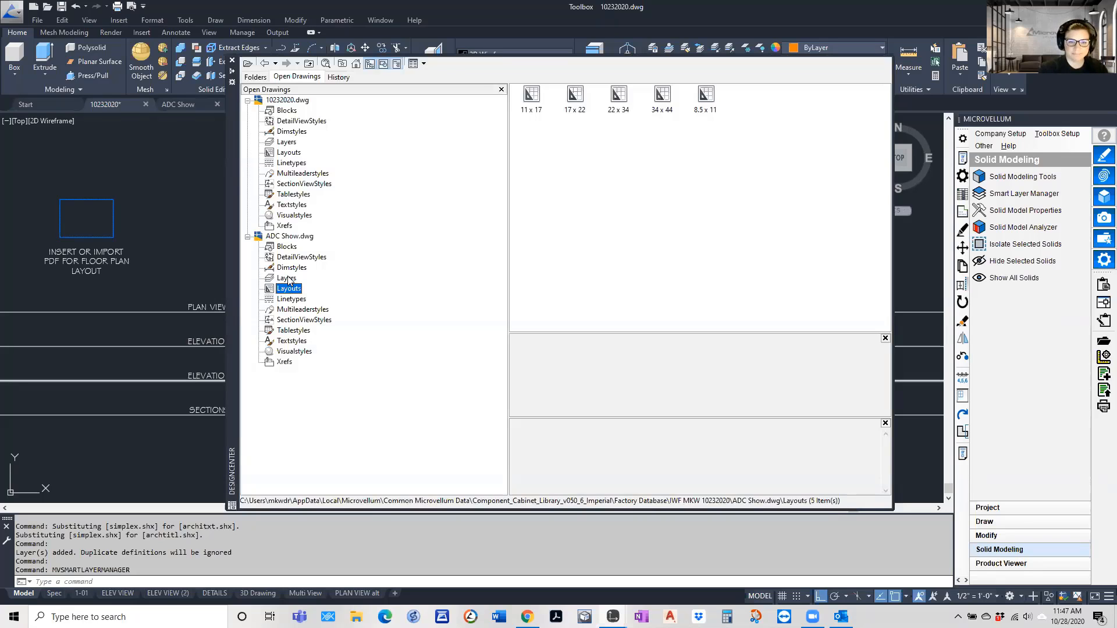
pyautogui.click(287, 278)
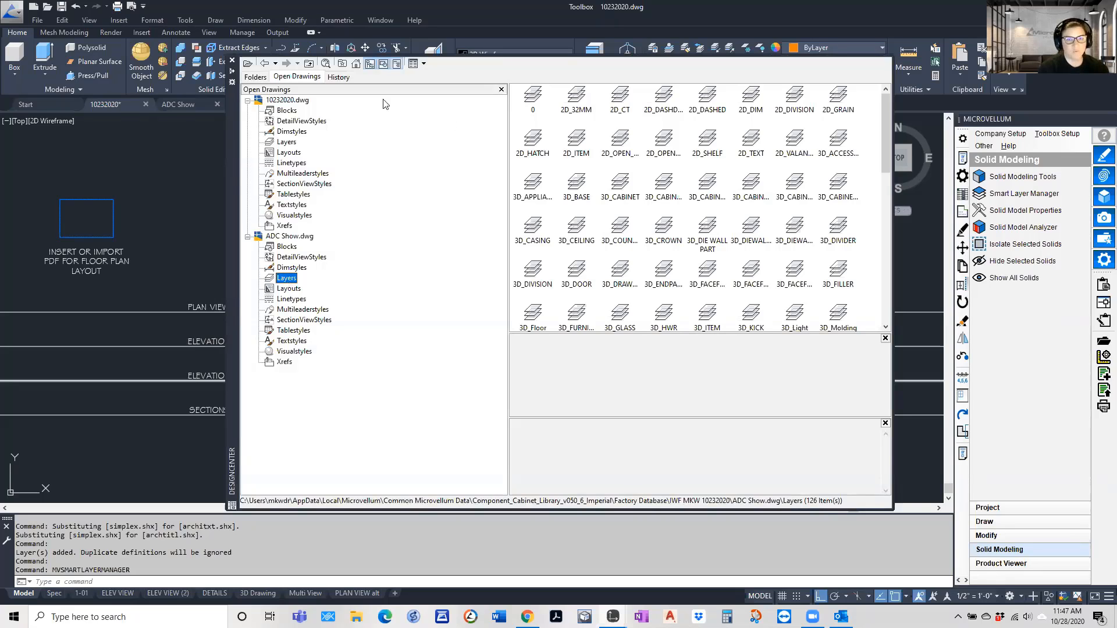
pyautogui.click(232, 61)
pyautogui.press('Escape')
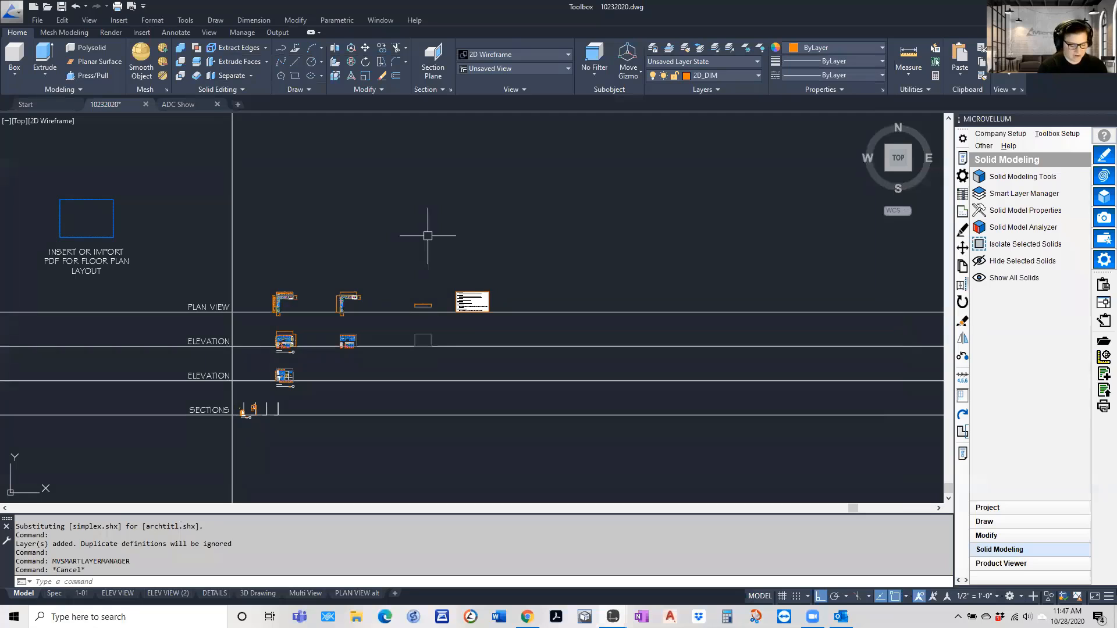
# Open the Layer Properties Manager with LAYER and sort the layers by color
pyautogui.write('LAYER')
pyautogui.press('Return')
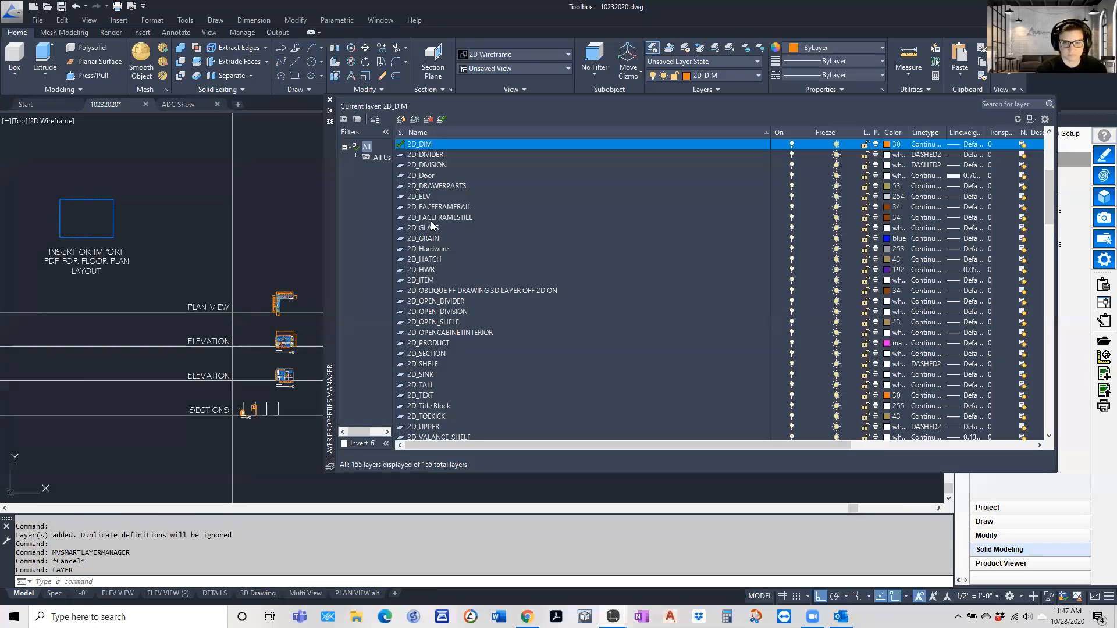
pyautogui.click(884, 133)
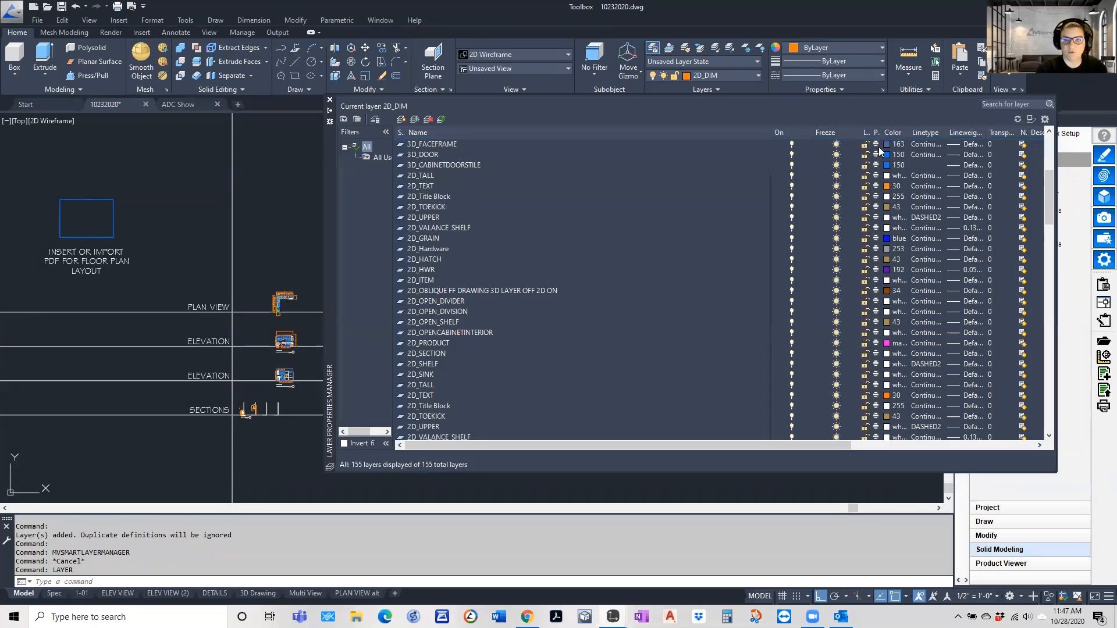
# Close the Layer Properties Manager and view the cabinet model from the southwest with the SW command
pyautogui.scroll(2, 849, 253)
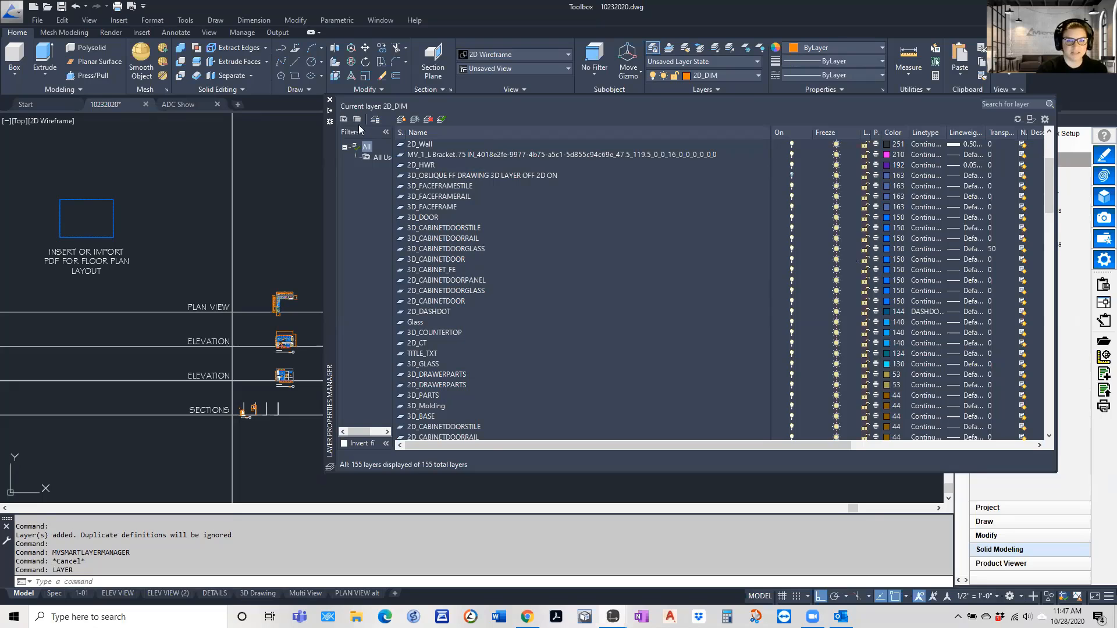
pyautogui.click(329, 101)
pyautogui.scroll(8, 274, 304)
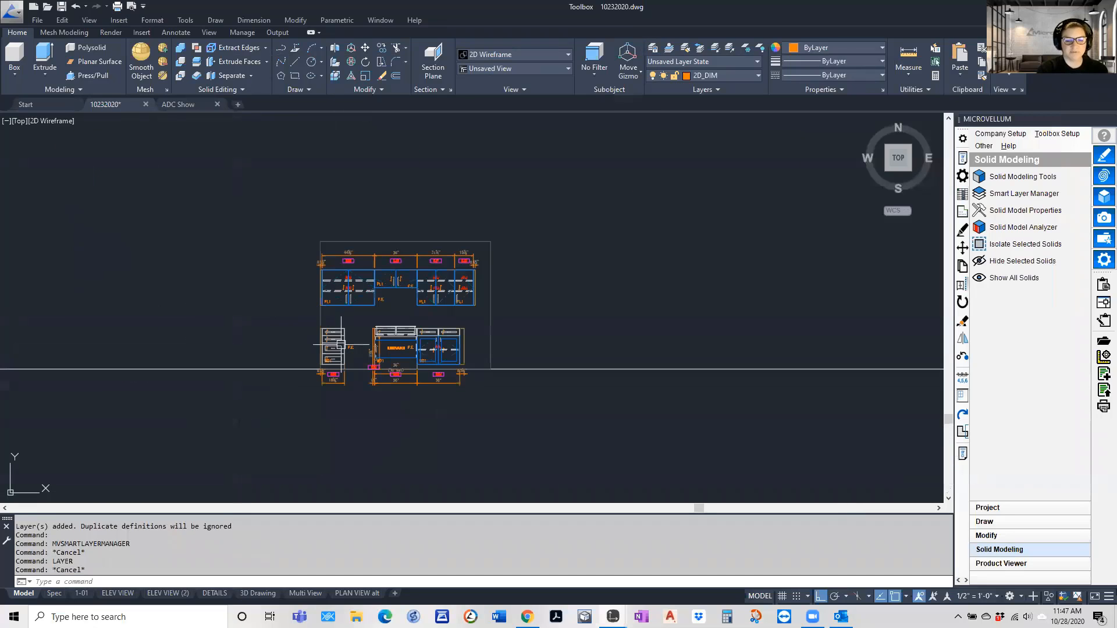
pyautogui.write('sw')
pyautogui.press('Return')
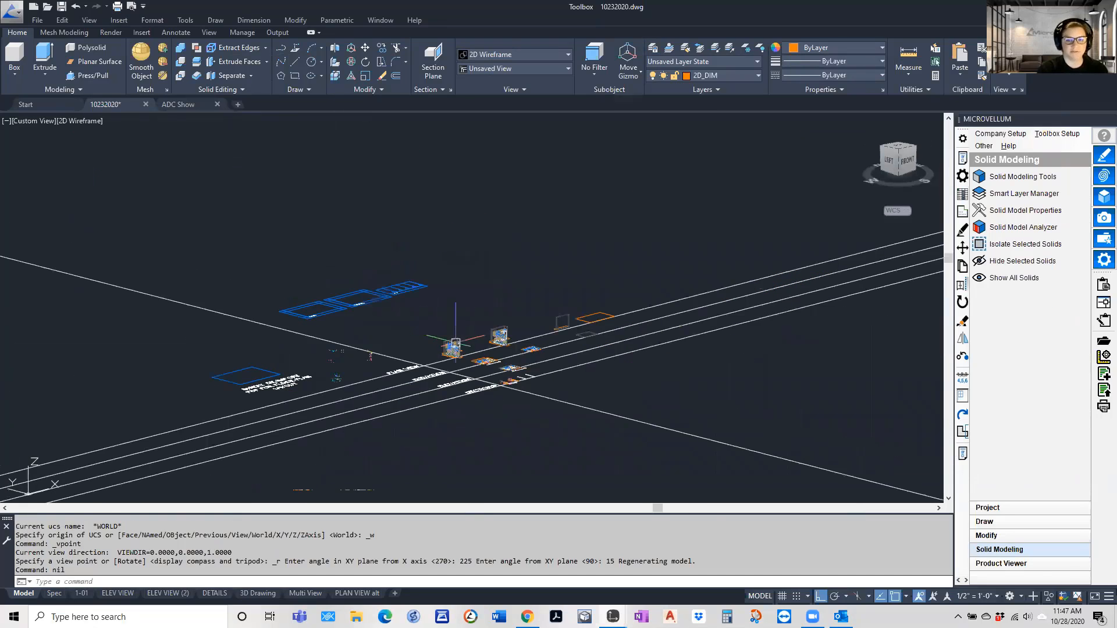
pyautogui.scroll(5, 504, 342)
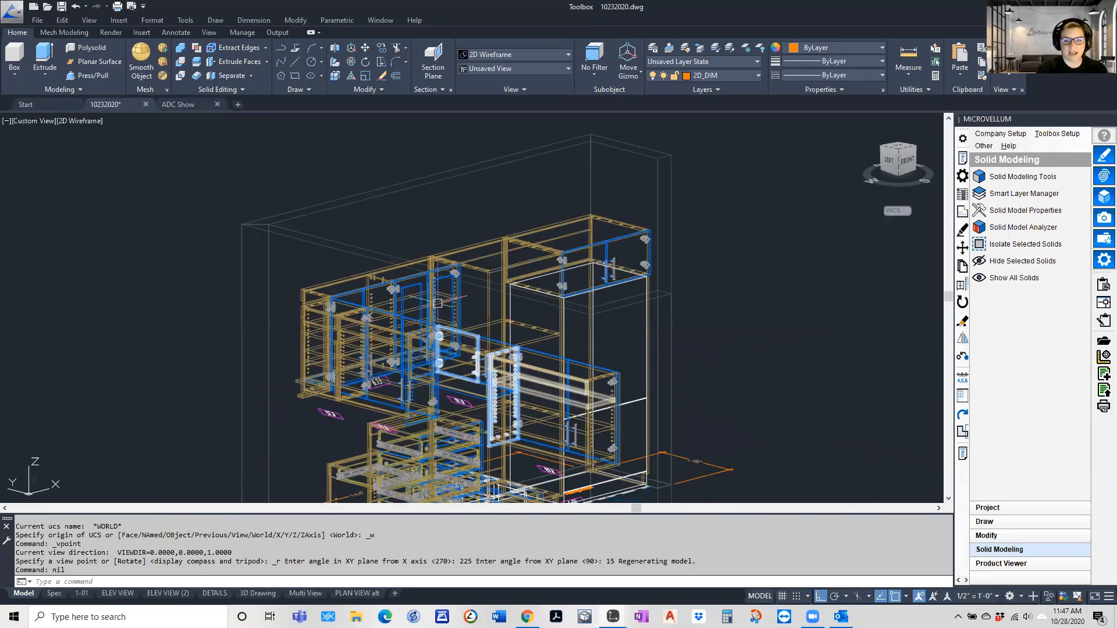
pyautogui.scroll(-4, 453, 321)
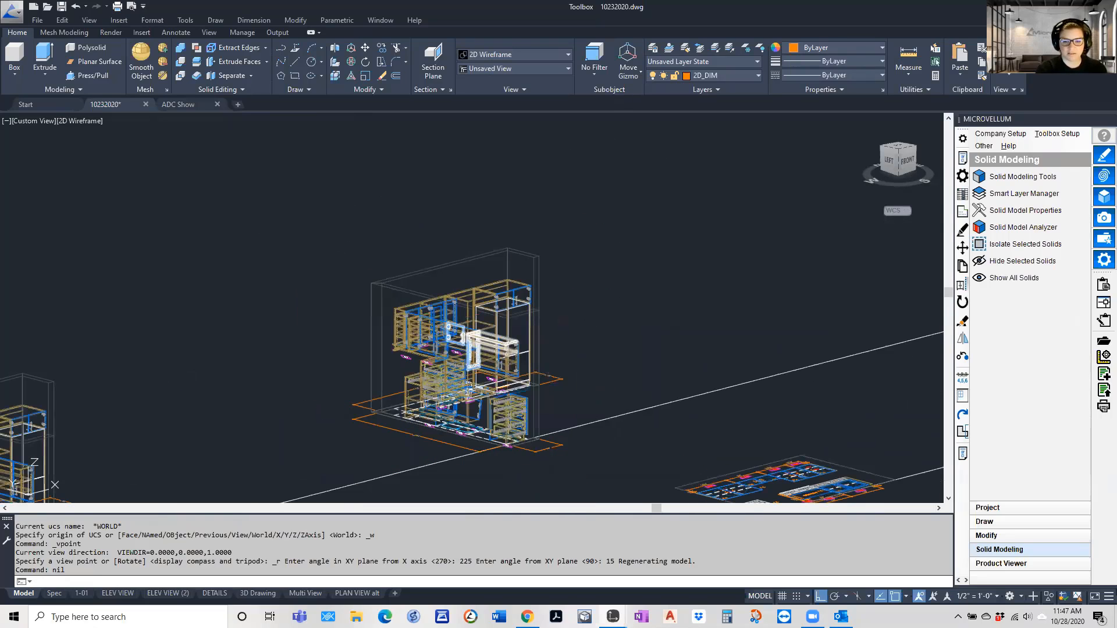
# View the model from the southeast with the SE command and inspect the upper cabinets and their item number tags
pyautogui.keyDown('shift'); pyautogui.moveTo(326, 460); pyautogui.dragTo(280, 435, button='middle'); pyautogui.keyUp('shift')
pyautogui.write('se')
pyautogui.press('Return')
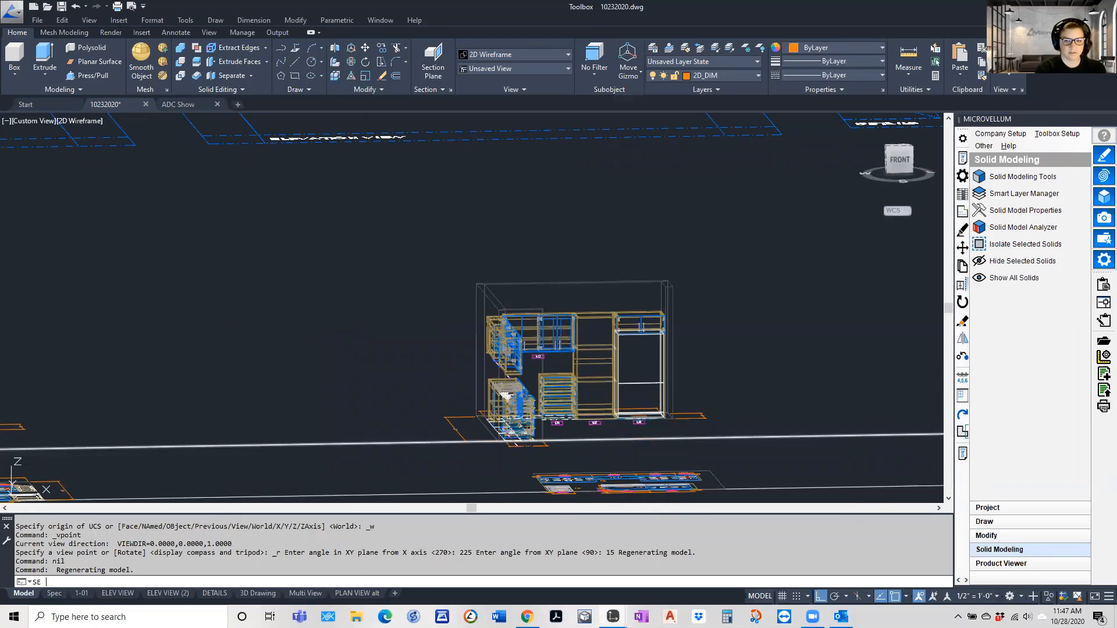
pyautogui.scroll(5, 458, 352)
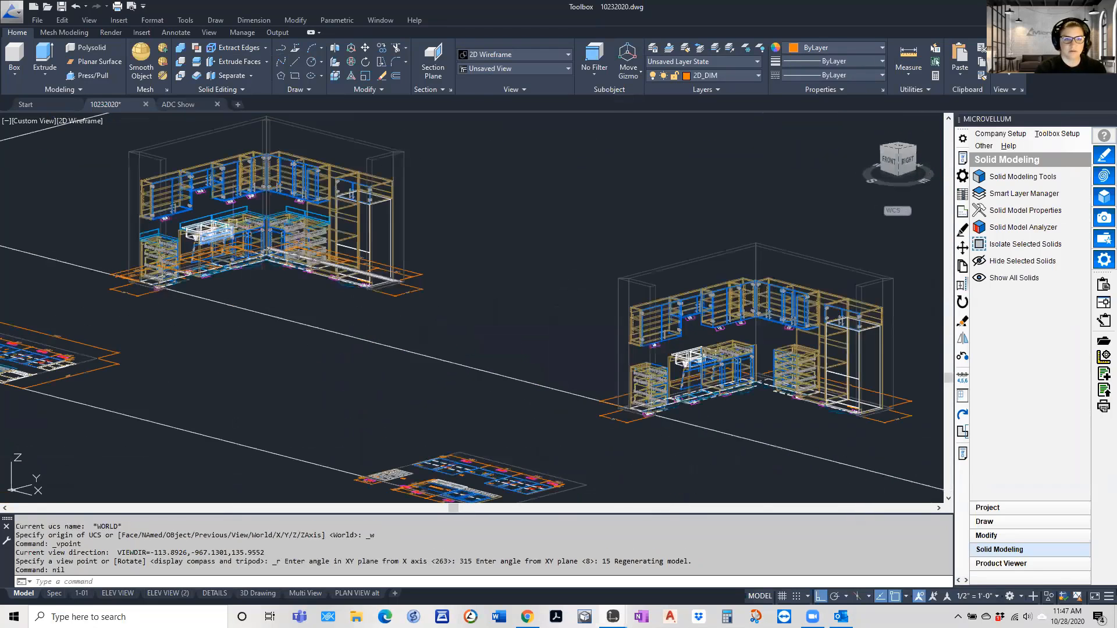
pyautogui.scroll(2, 245, 267)
pyautogui.scroll(3, 233, 260)
pyautogui.scroll(3, 234, 260)
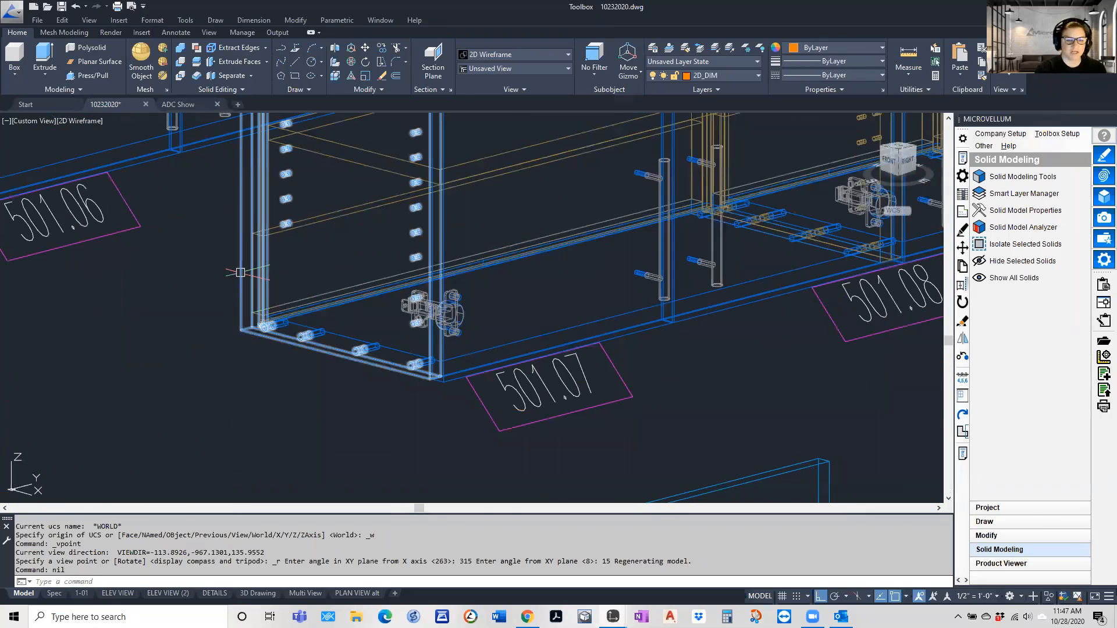
pyautogui.scroll(-4, 243, 297)
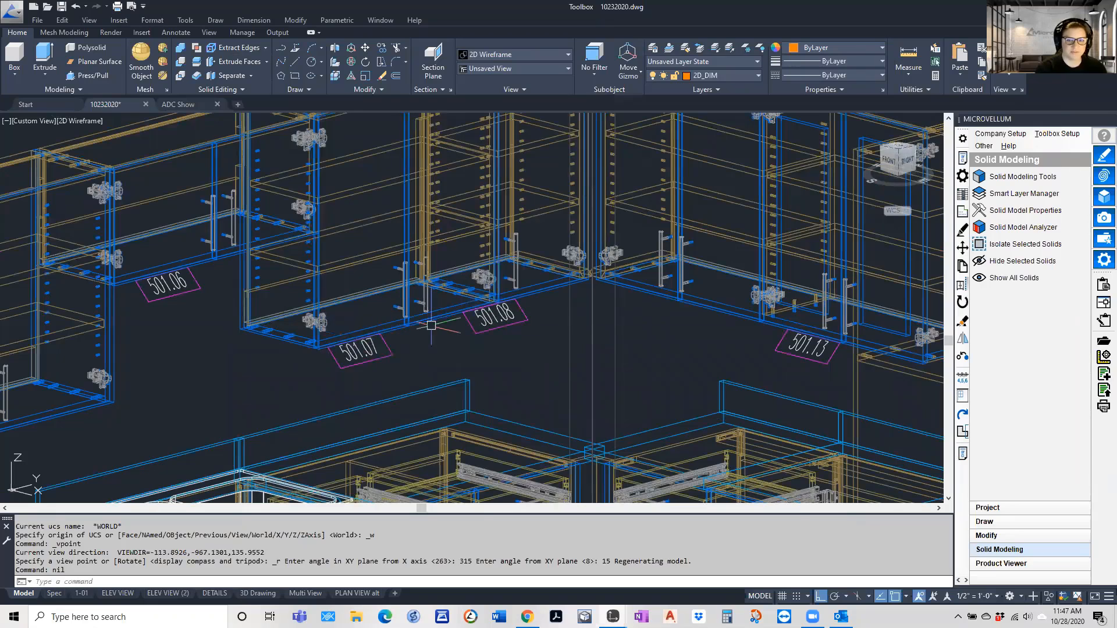
pyautogui.scroll(-2, 460, 327)
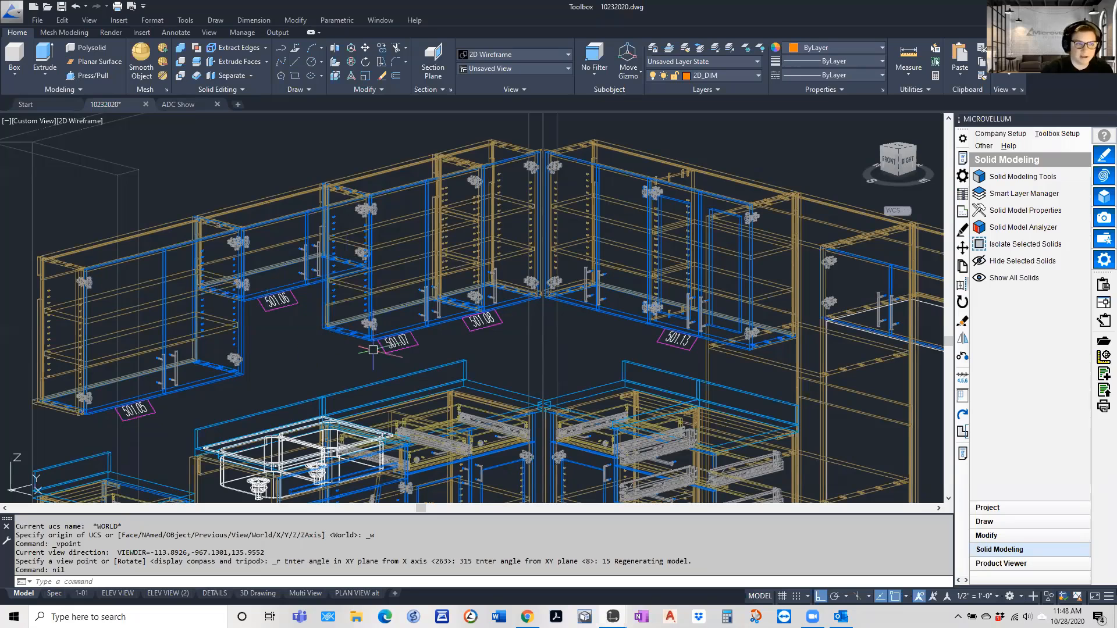
pyautogui.scroll(-2, 345, 317)
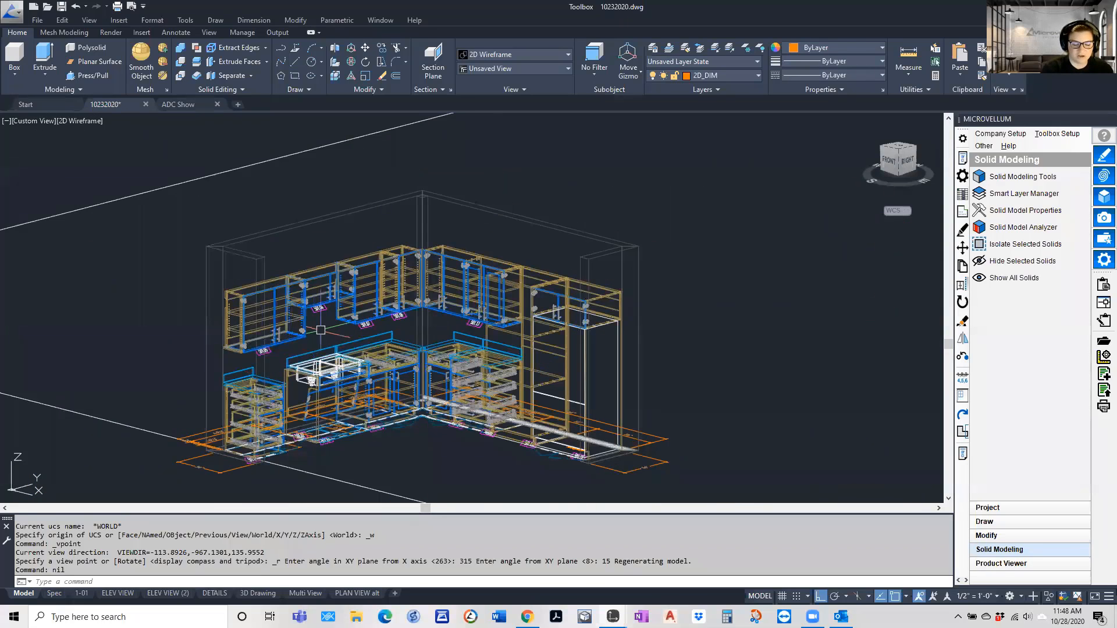
pyautogui.scroll(-2, 283, 327)
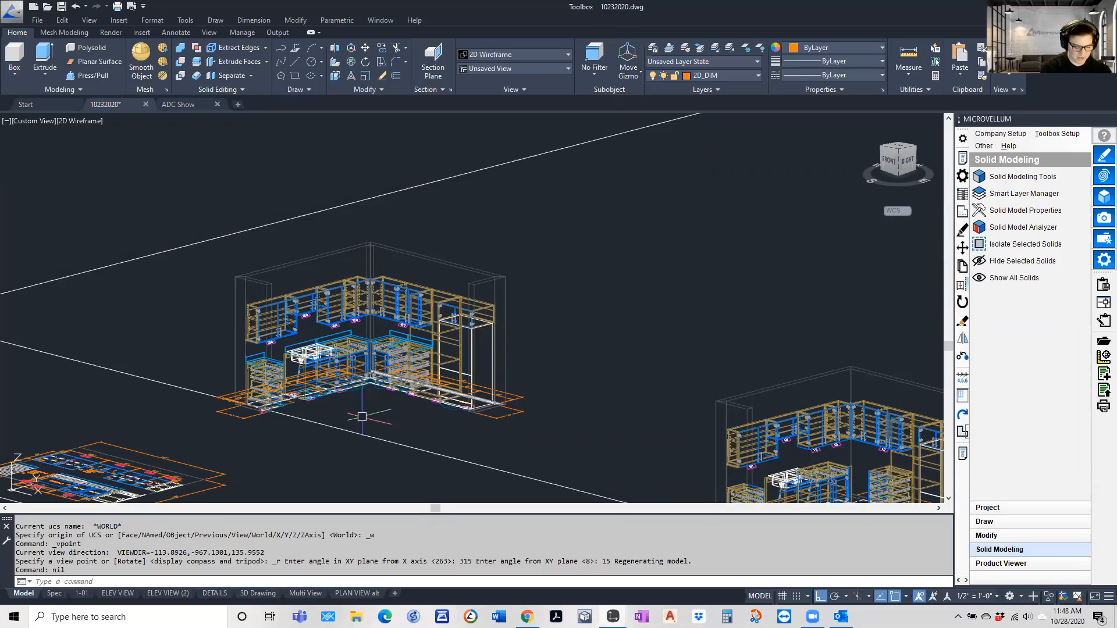
# Restore the plan view of the current UCS with PLAN and examine the elevation and section drawings
pyautogui.write('PLAN')
pyautogui.press('Return')
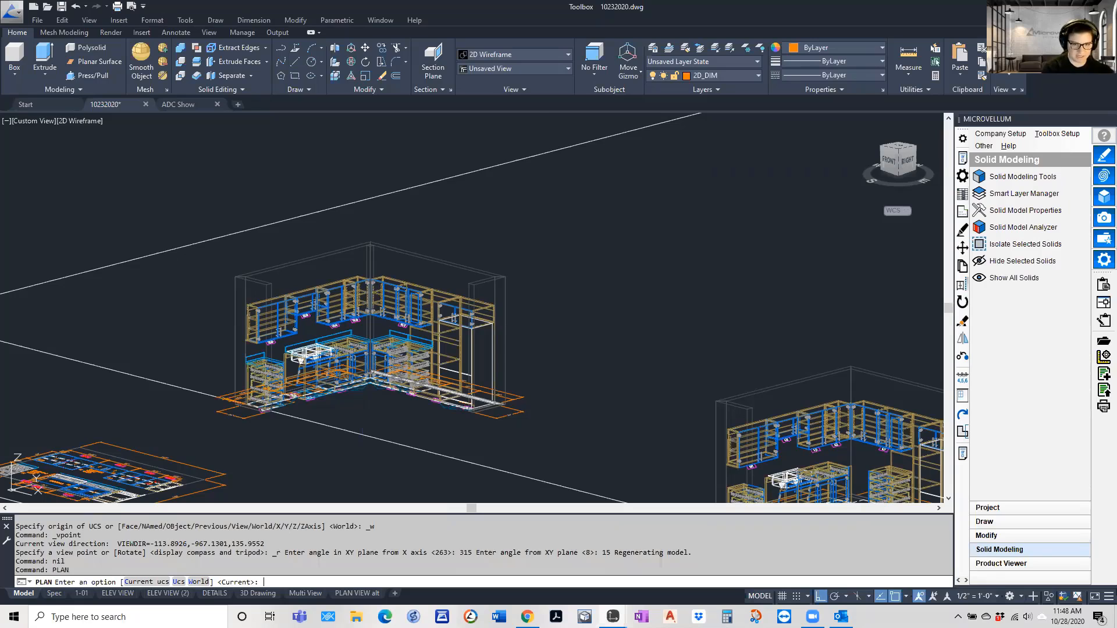
pyautogui.press('Return')
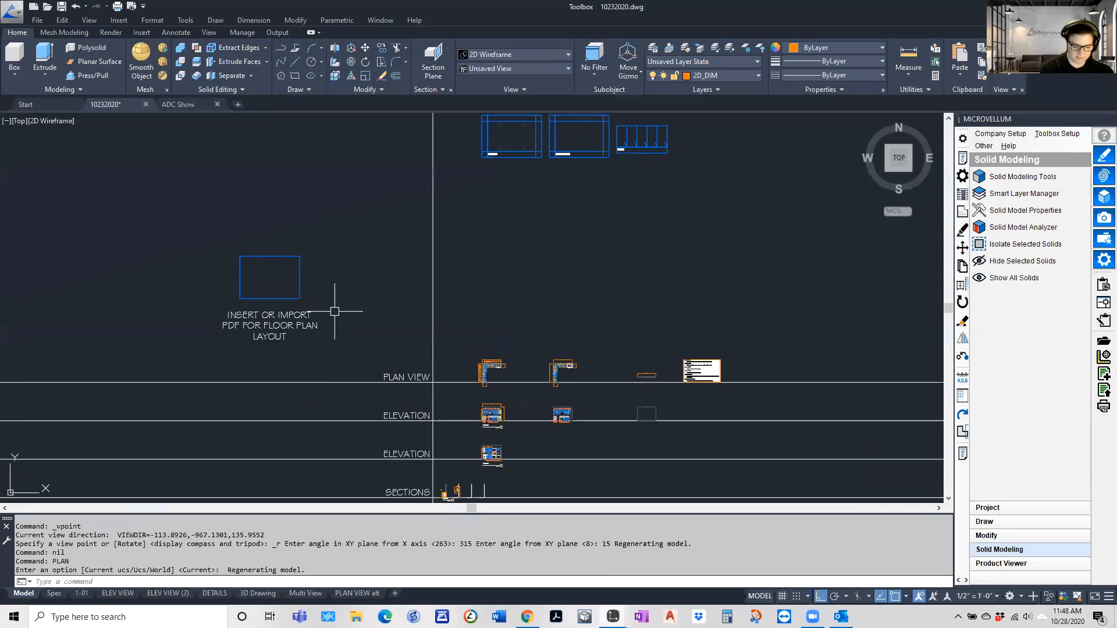
pyautogui.scroll(4, 553, 440)
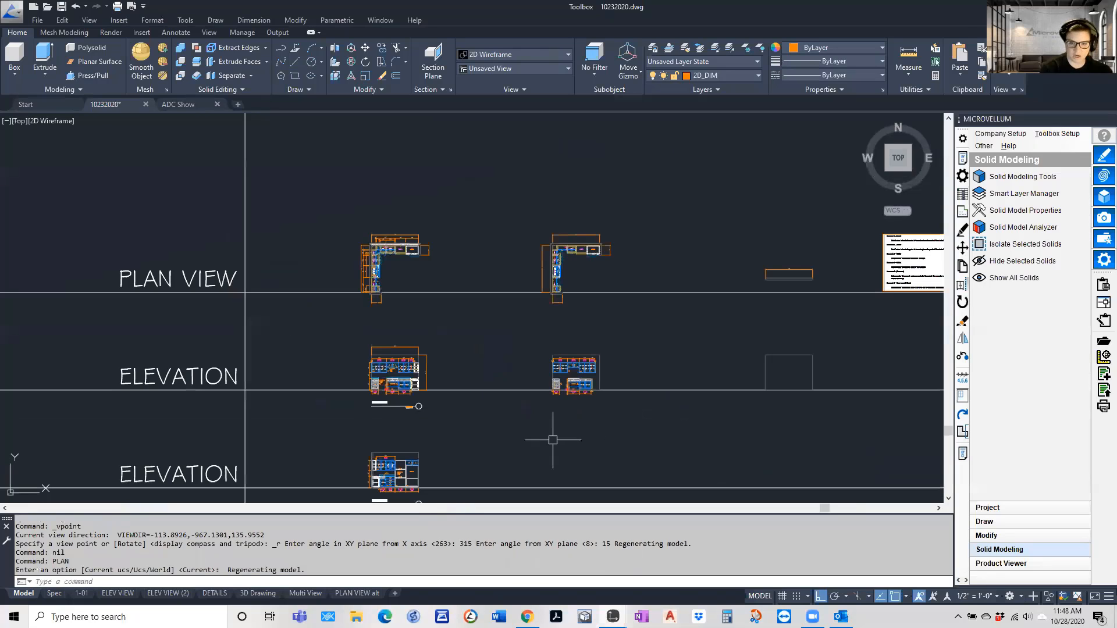
pyautogui.scroll(-2, 432, 421)
pyautogui.scroll(8, 410, 395)
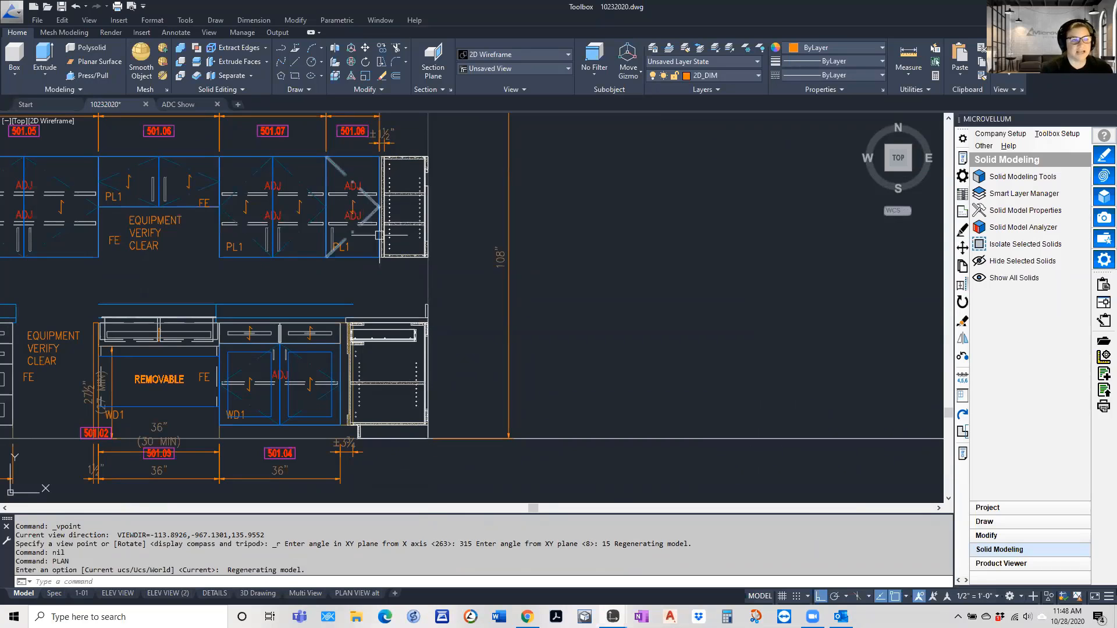
pyautogui.scroll(-8, 339, 292)
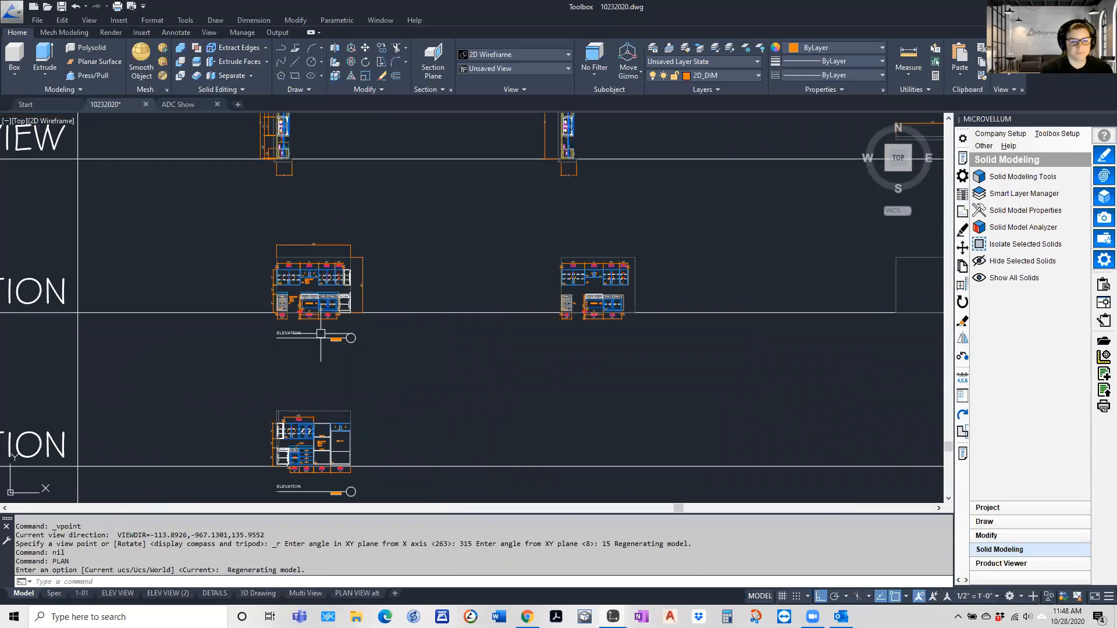
pyautogui.scroll(-3, 297, 442)
pyautogui.scroll(4, 222, 426)
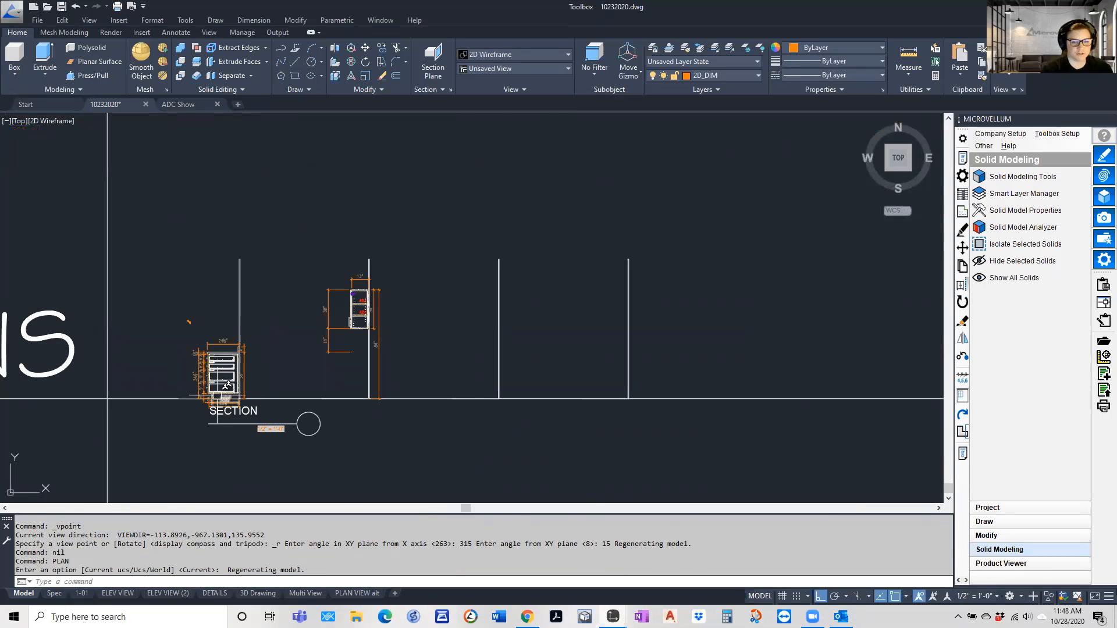
pyautogui.scroll(-4, 272, 413)
pyautogui.scroll(8, 346, 201)
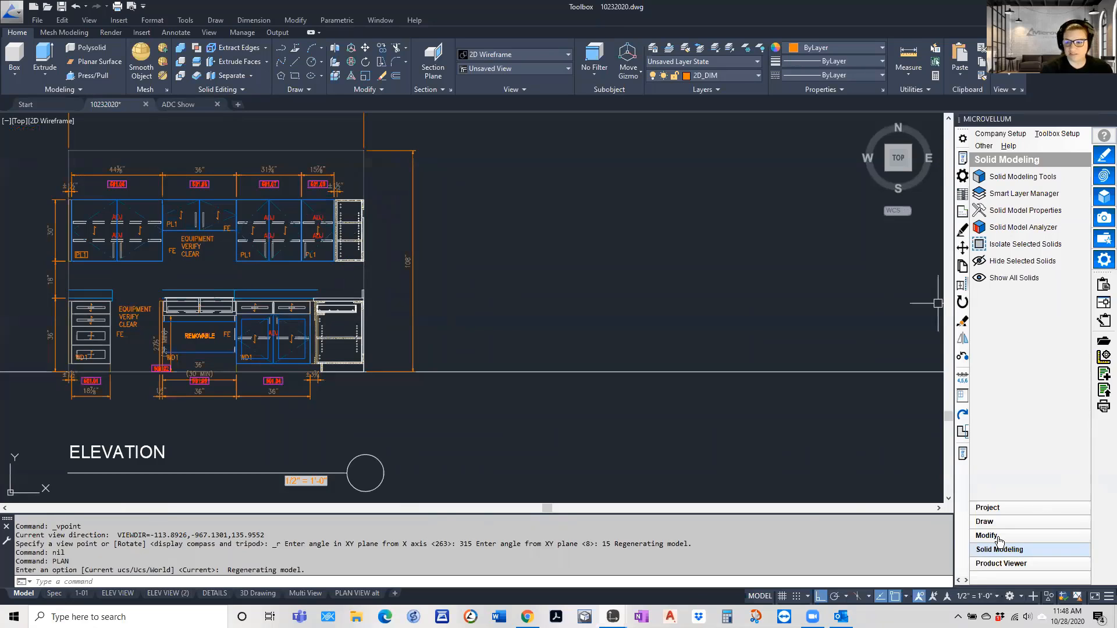
# Show the Microvellum 2D Drawings tools and examine the cabinets in the L-shaped plan views
pyautogui.click(984, 521)
pyautogui.click(993, 496)
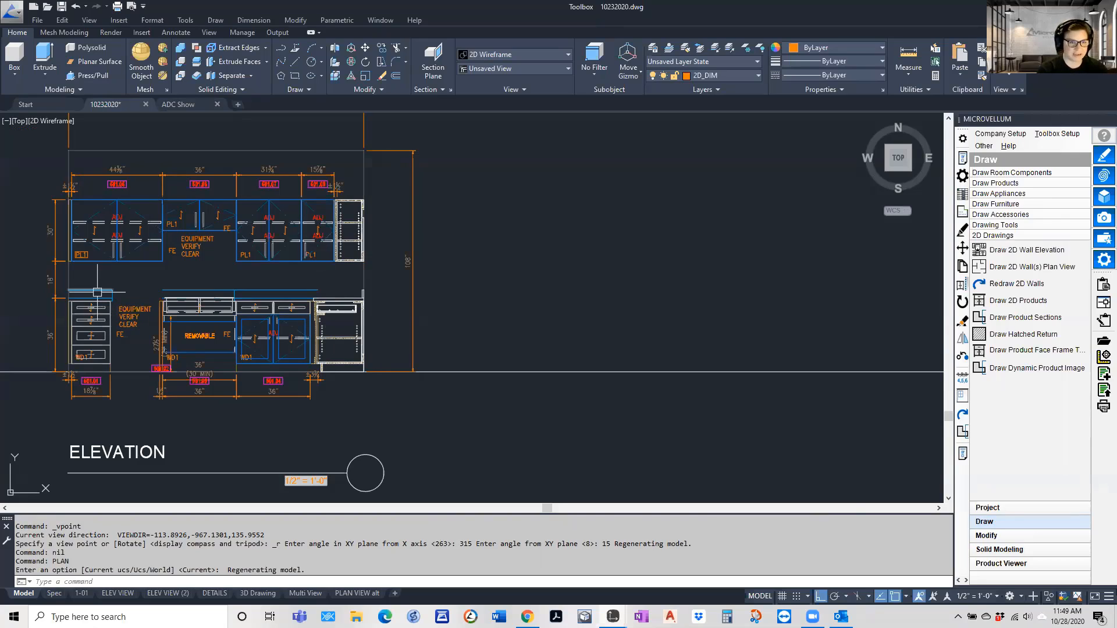
pyautogui.scroll(-5, 366, 307)
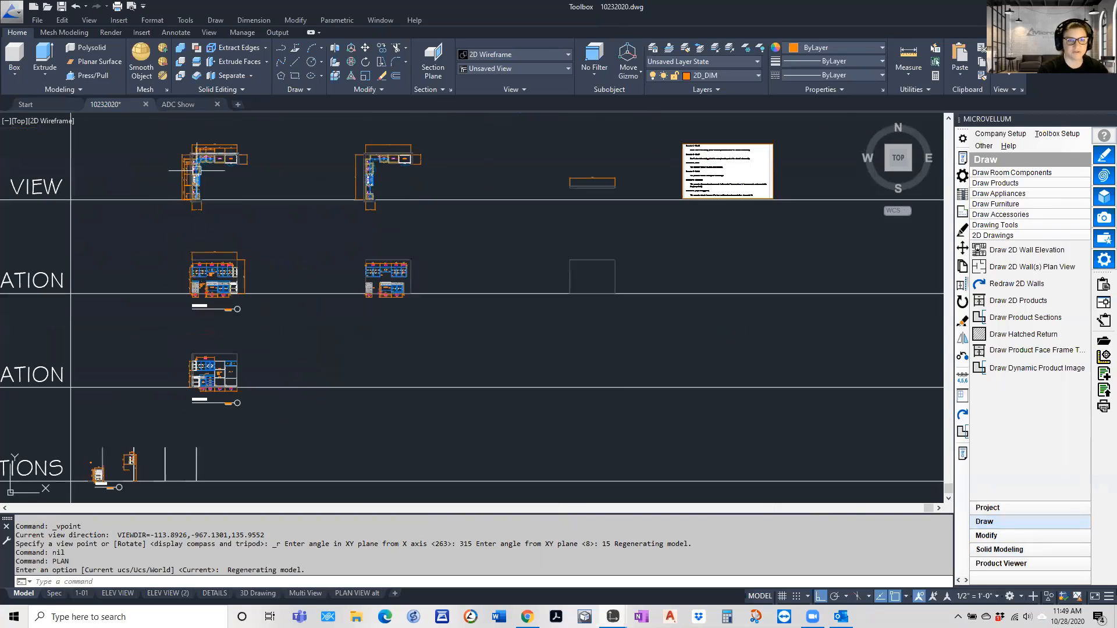
pyautogui.scroll(6, 210, 302)
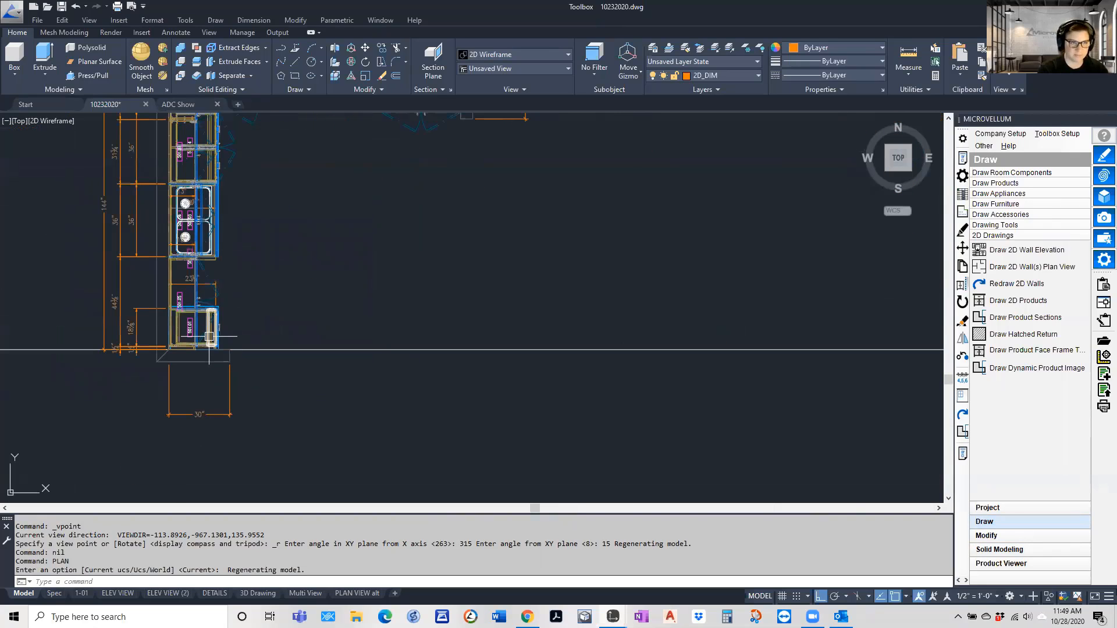
pyautogui.moveTo(209, 332)
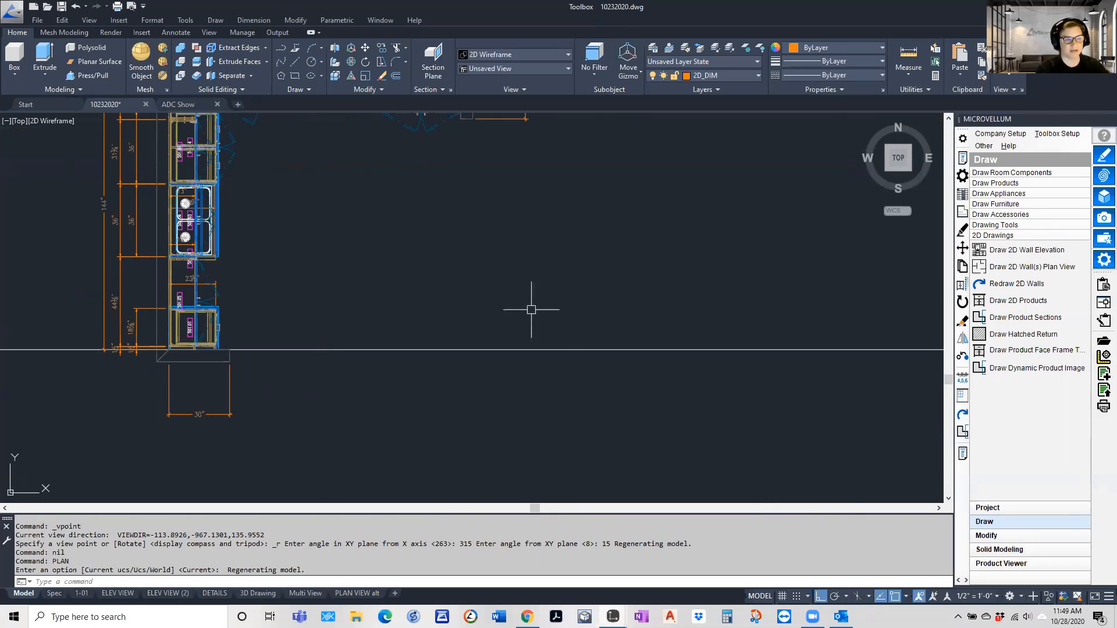
pyautogui.scroll(-5, 253, 317)
pyautogui.scroll(7, 719, 218)
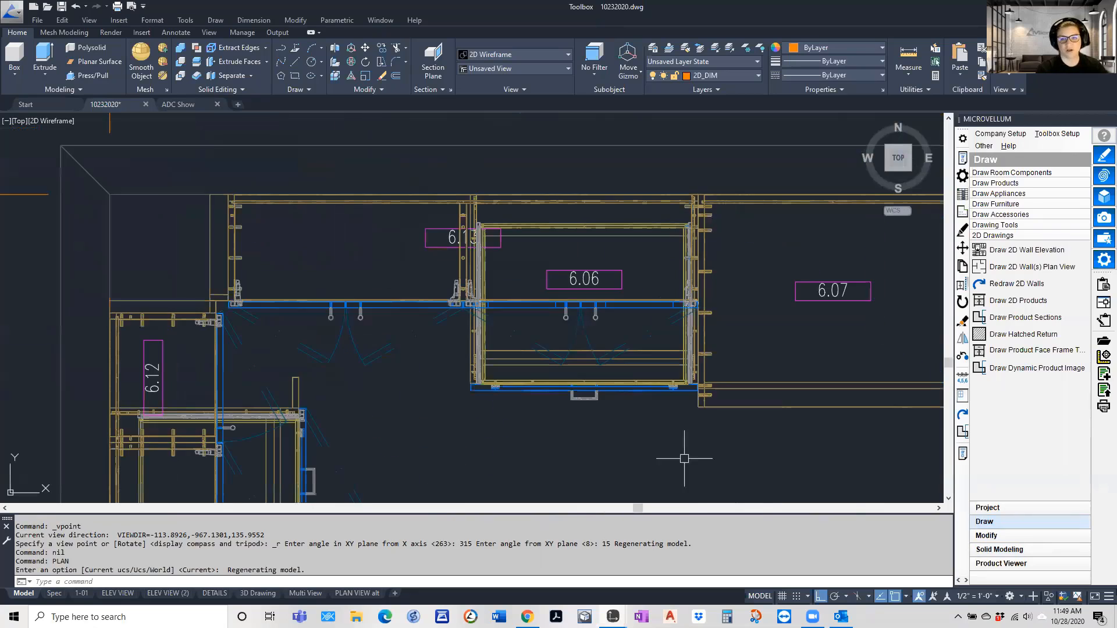
pyautogui.moveTo(583, 421); pyautogui.dragTo(438, 238, button='middle')
pyautogui.scroll(-3, 457, 378)
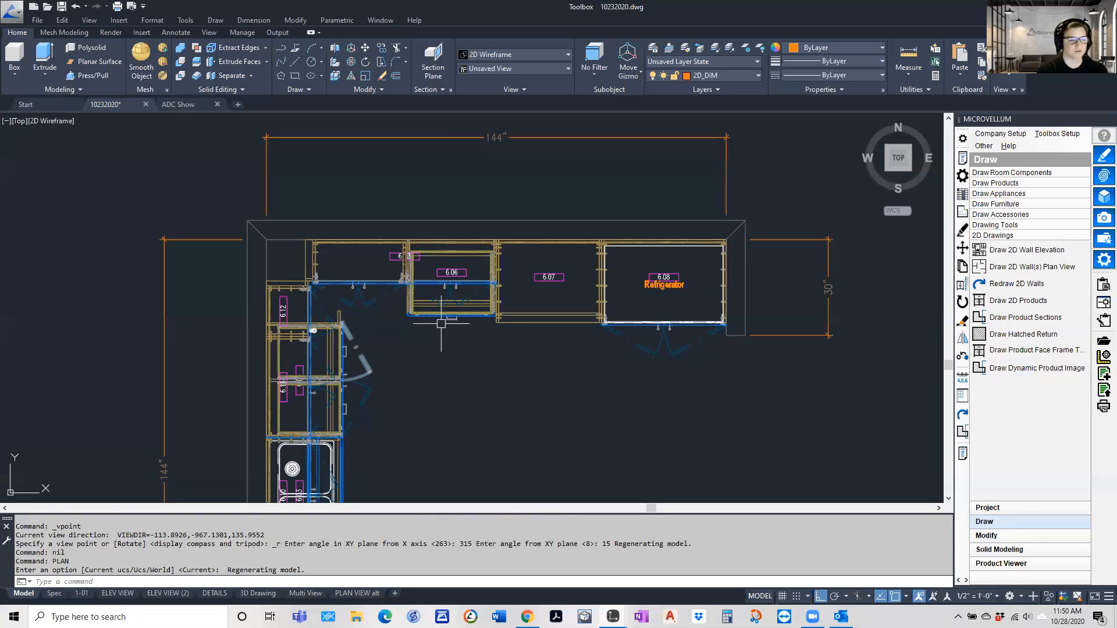
pyautogui.scroll(-6, 337, 200)
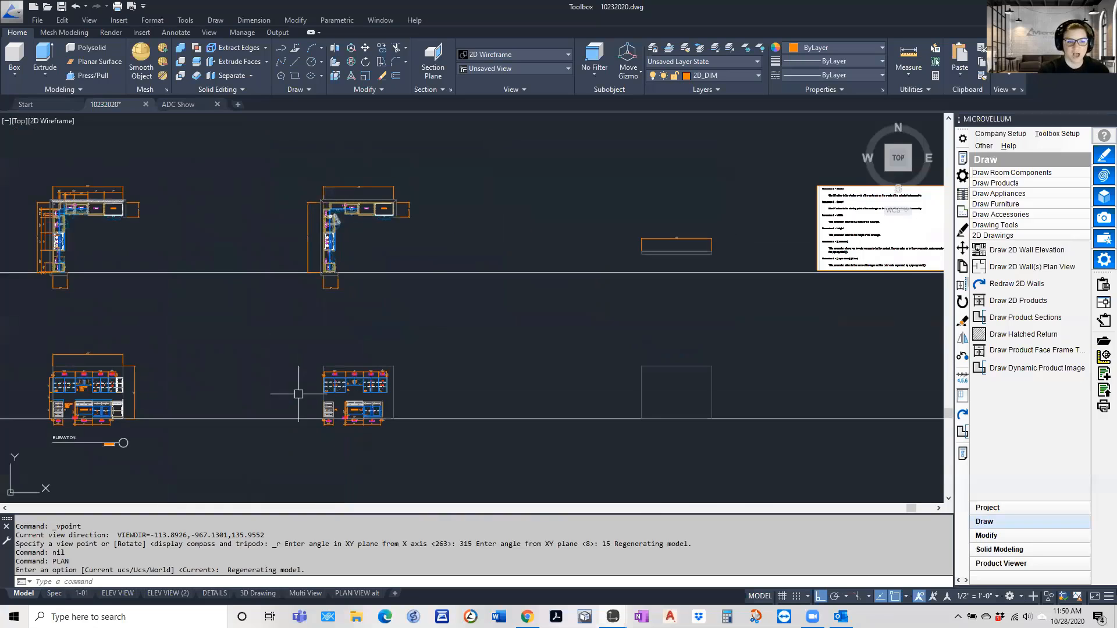
# Open the product prompts of the leftmost 2 Door Upper cabinet in the elevation copy and apply the width formula =44.375-6-4
pyautogui.scroll(4, 325, 390)
pyautogui.click(962, 158)
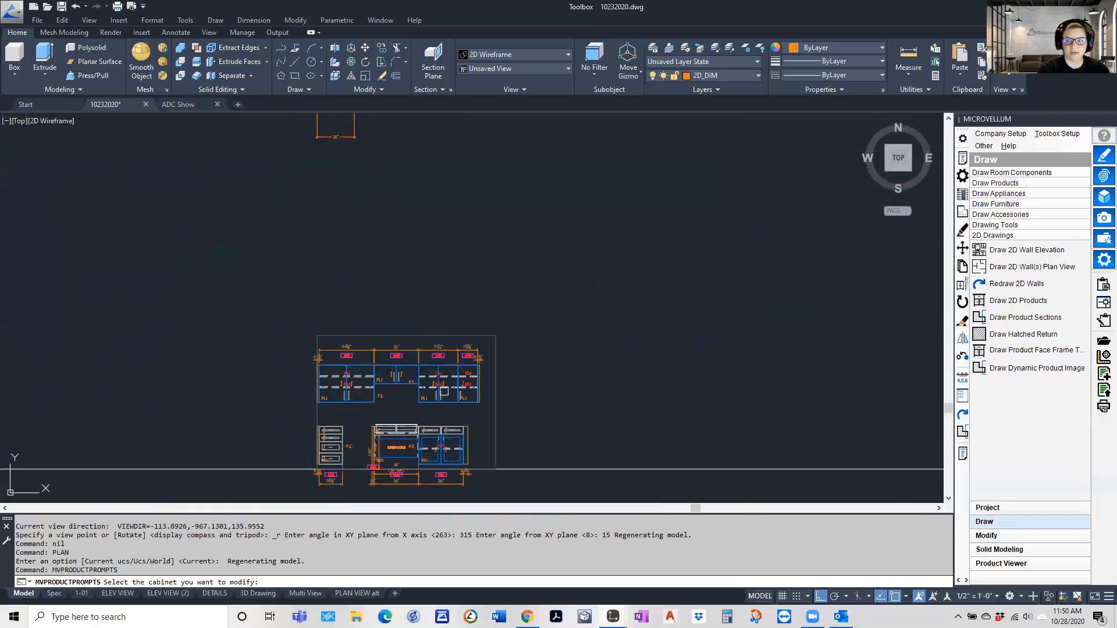
pyautogui.click(350, 401)
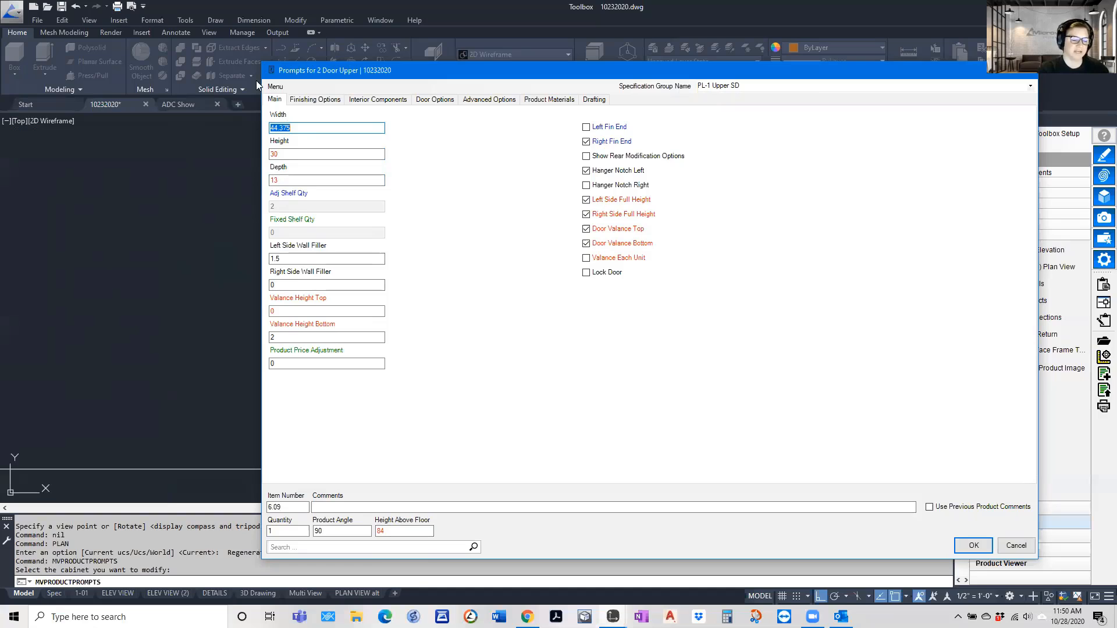
pyautogui.rightClick(296, 128)
pyautogui.click(332, 136)
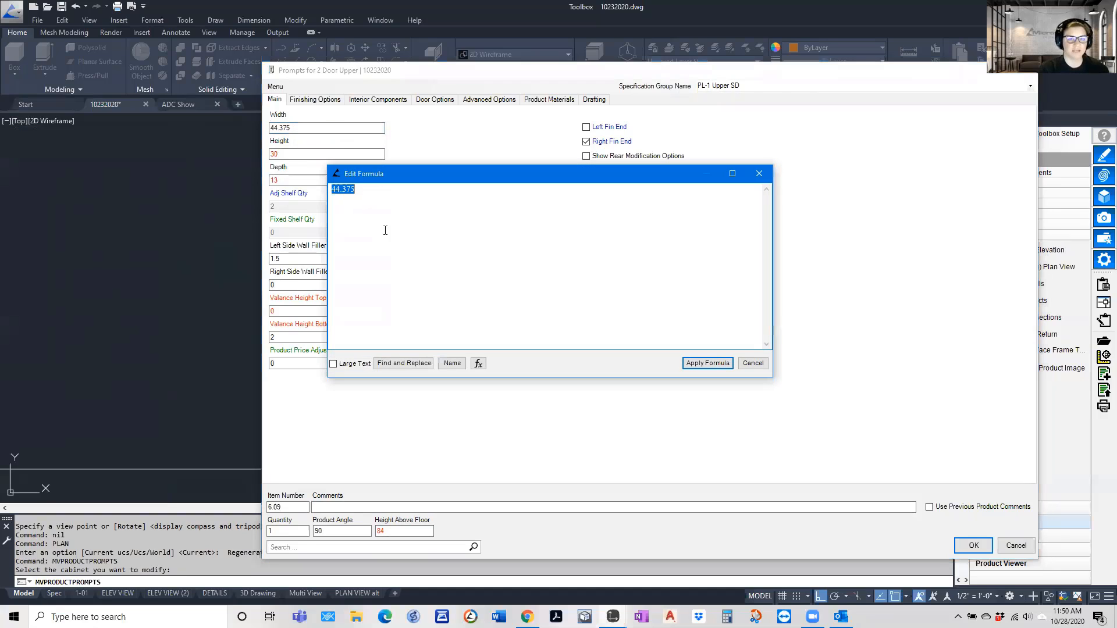
pyautogui.press('BackSpace')
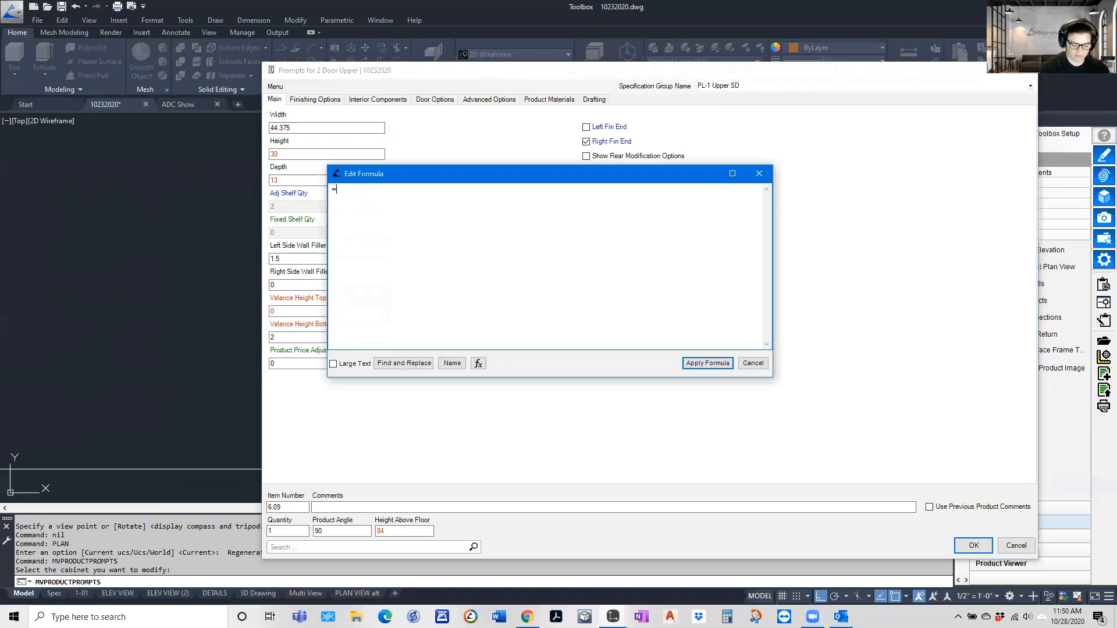
pyautogui.write('=44.375-6-4')
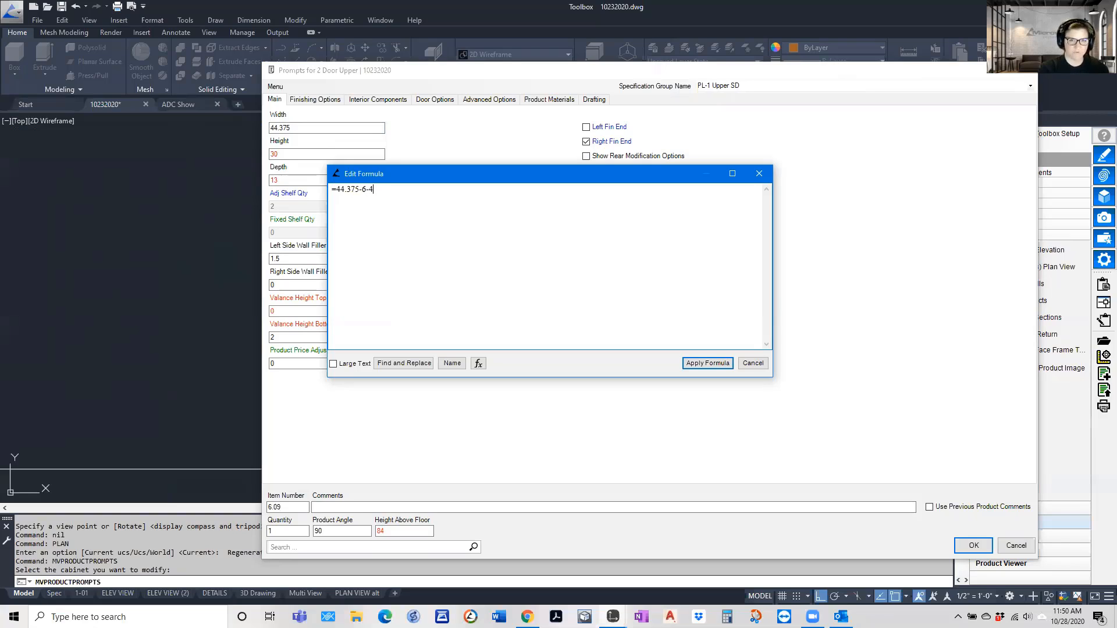
pyautogui.click(686, 364)
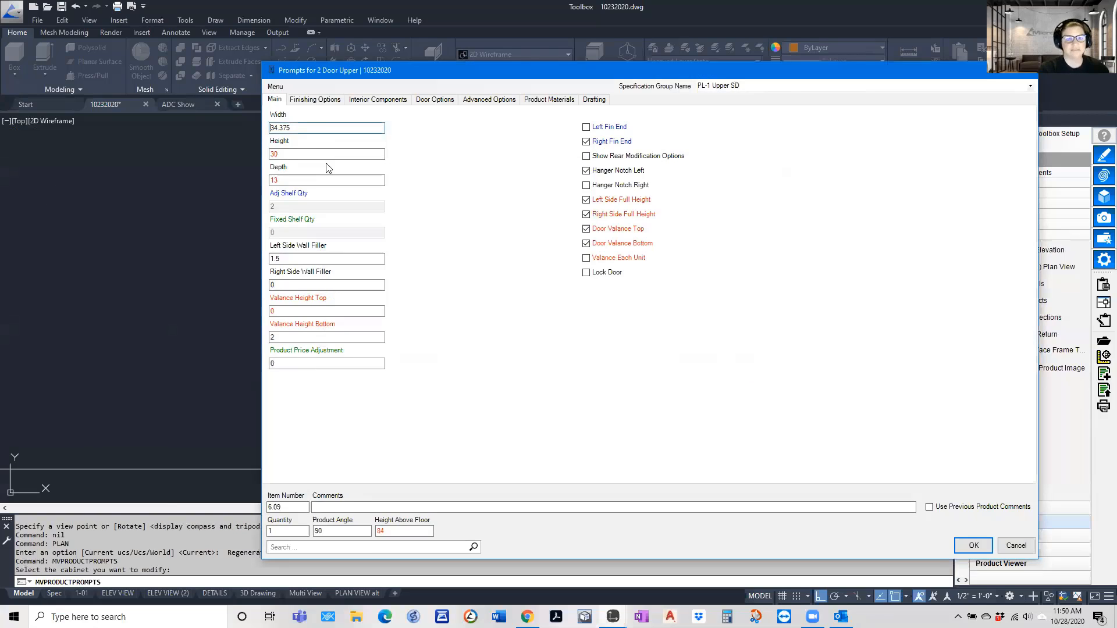
# Check the stored width formula of the 2 Door Upper cabinet and cancel its product prompts
pyautogui.rightClick(317, 132)
pyautogui.click(361, 138)
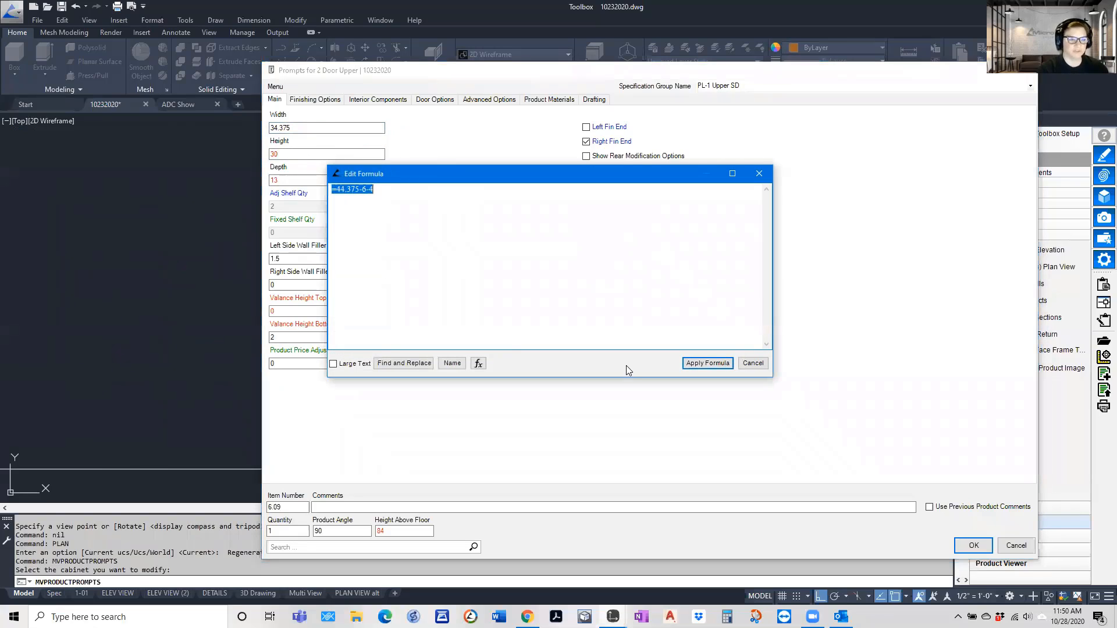
pyautogui.click(753, 363)
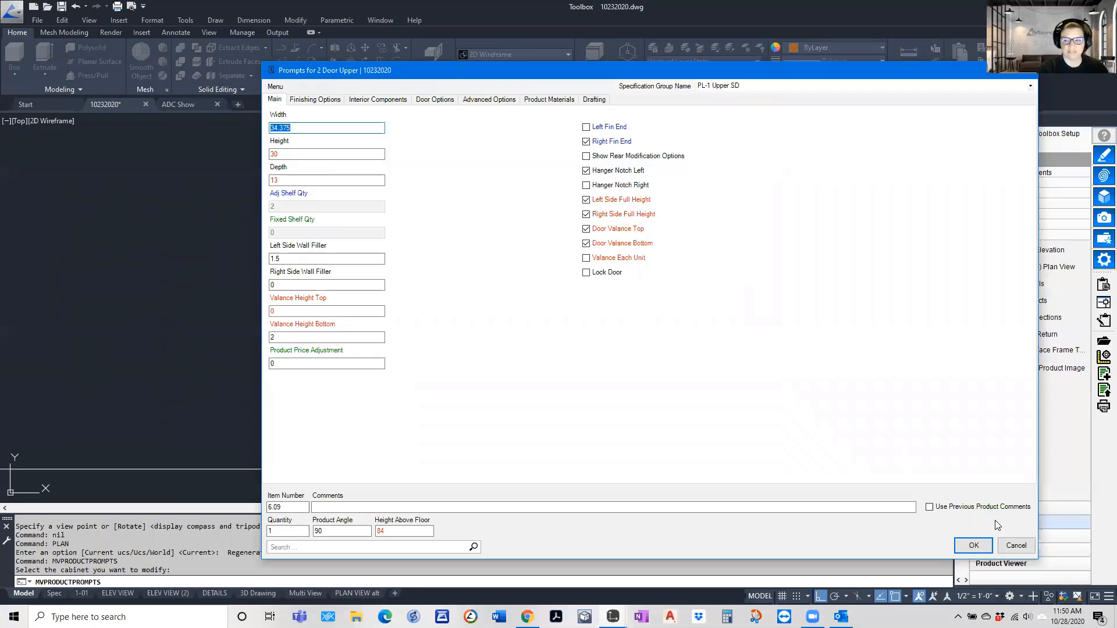
pyautogui.click(1014, 546)
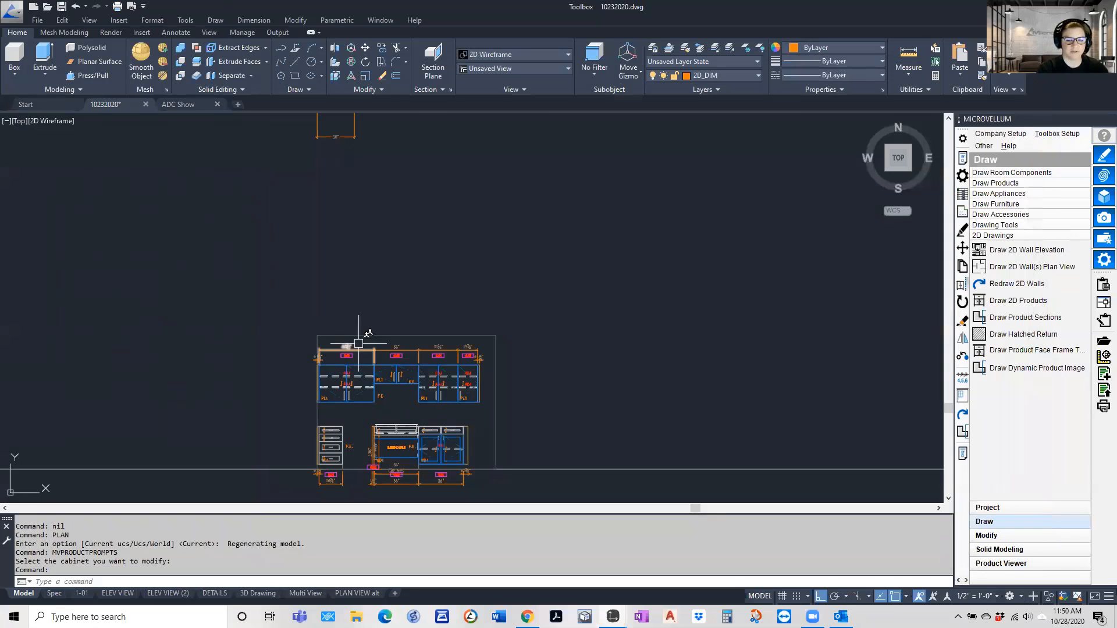
# Open the global file of the PL-1 Upper project specification group and expand its Shop Drawings variables
pyautogui.scroll(2, 465, 462)
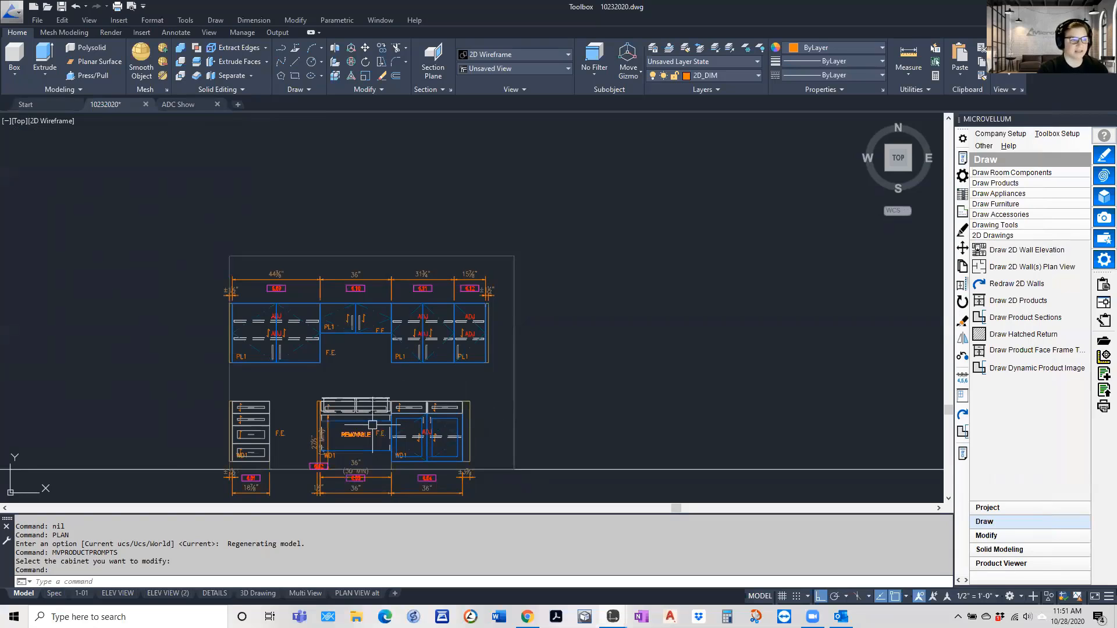
pyautogui.scroll(-5, 302, 356)
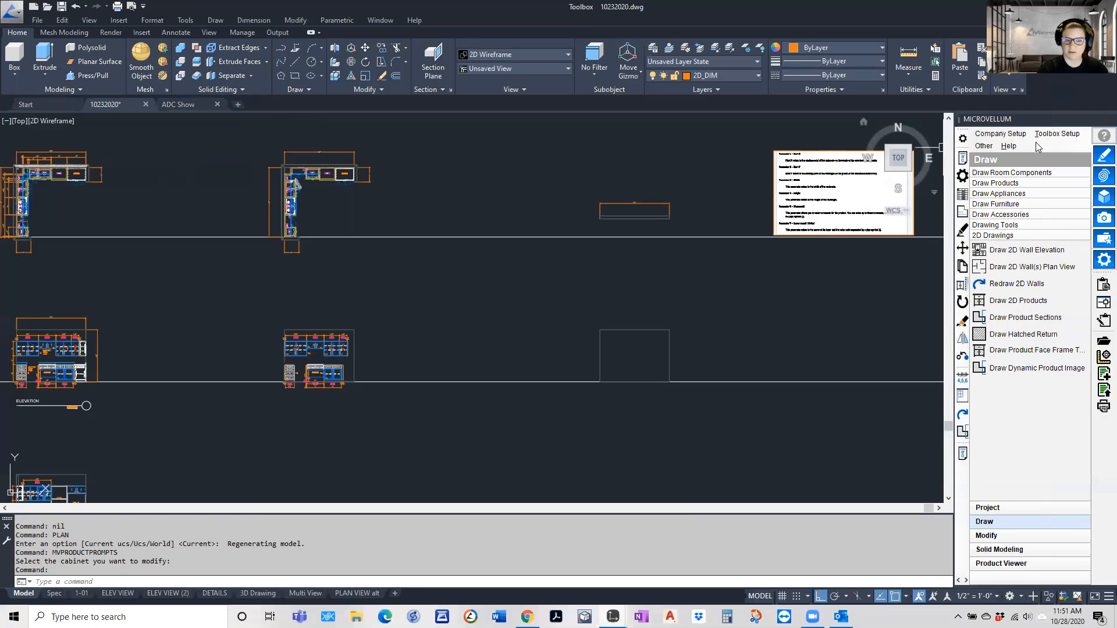
pyautogui.click(1056, 134)
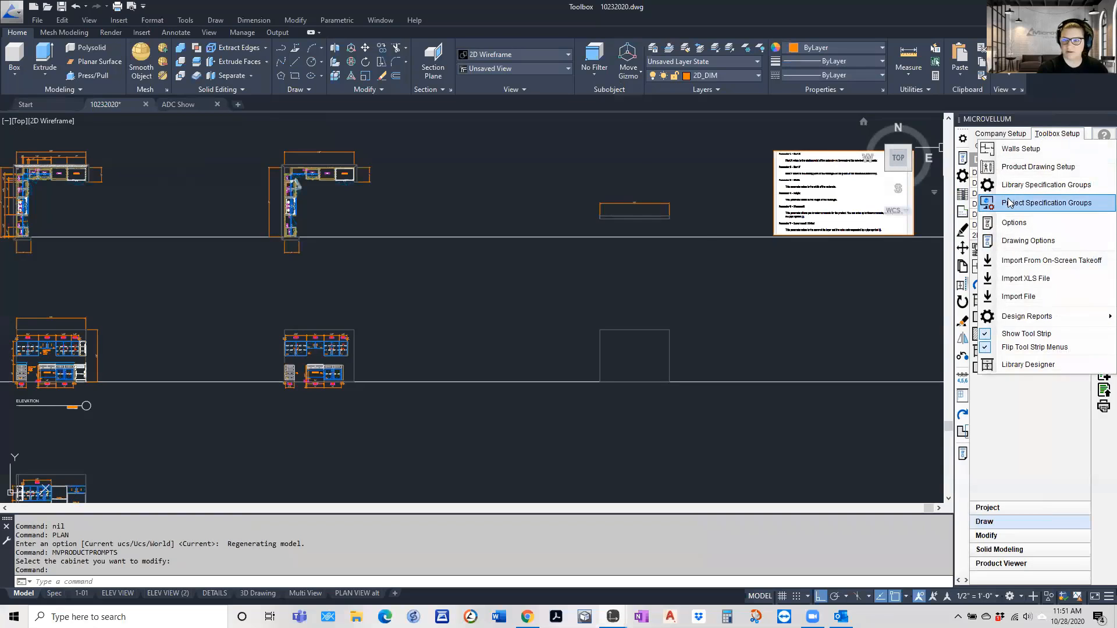
pyautogui.click(1009, 203)
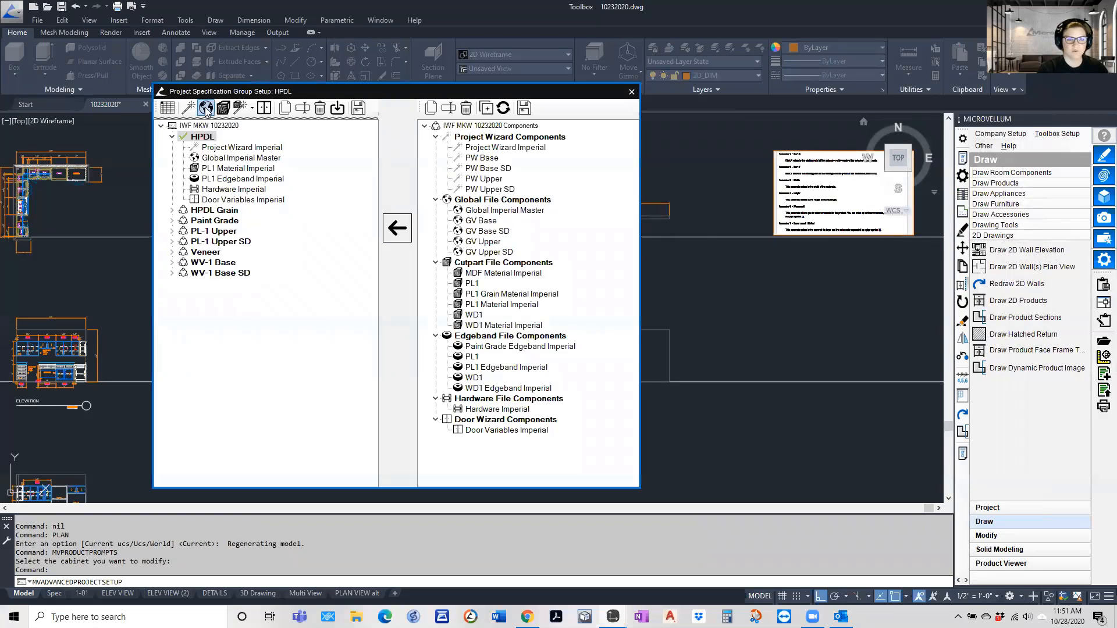
pyautogui.click(208, 231)
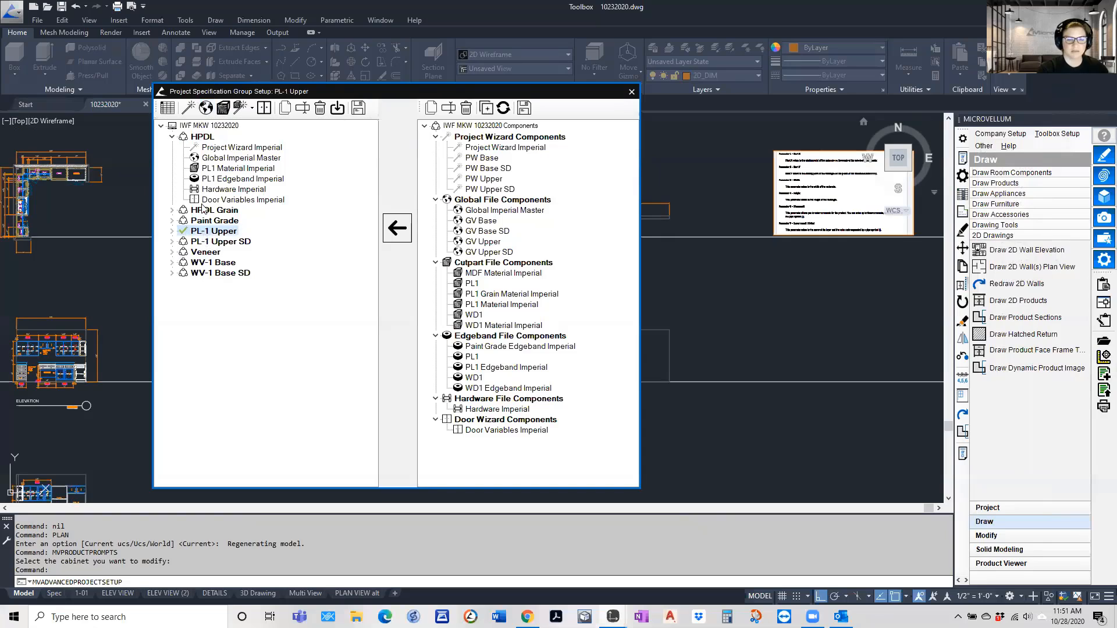
pyautogui.click(206, 108)
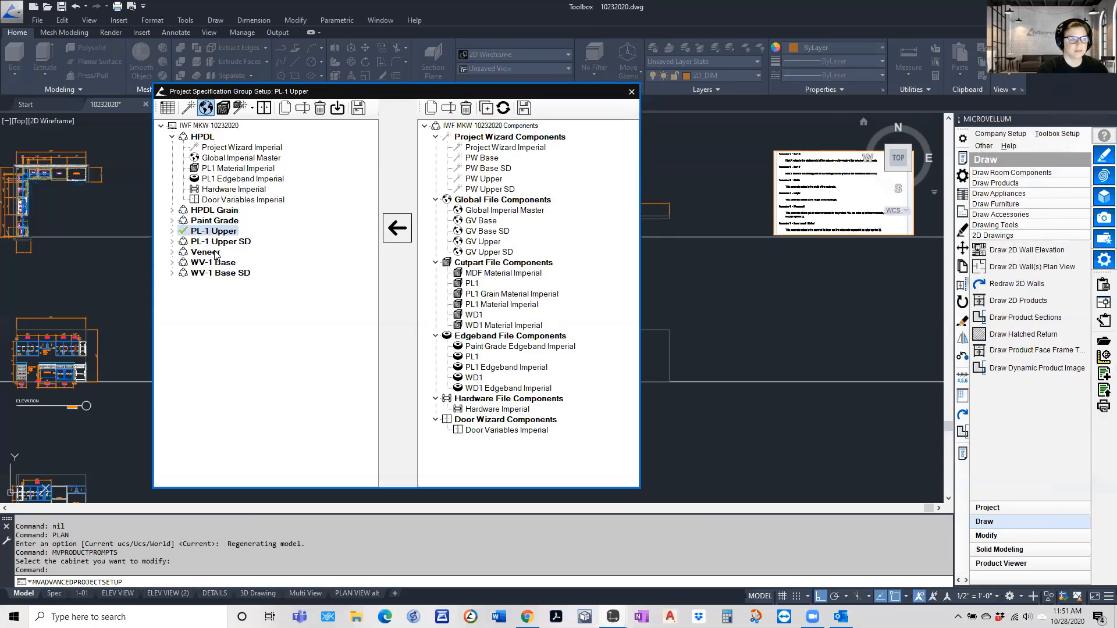
pyautogui.click(214, 201)
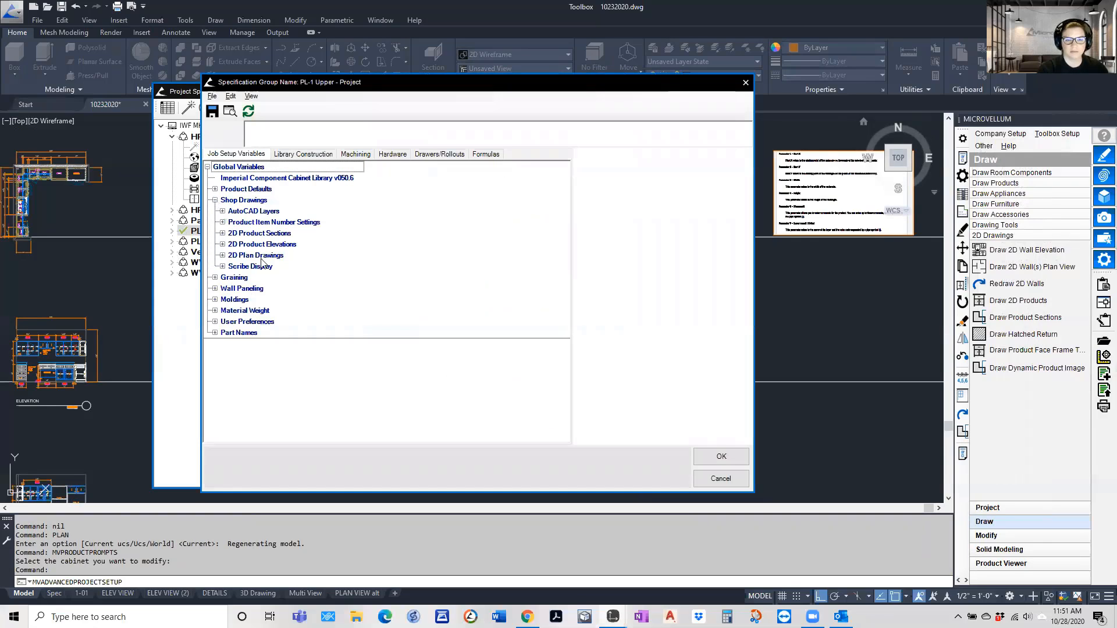
# Replace the Adjustable Shelf Annotation under the 2D Product Elevations variables with an empty pair of quotation marks ("")
pyautogui.click(222, 234)
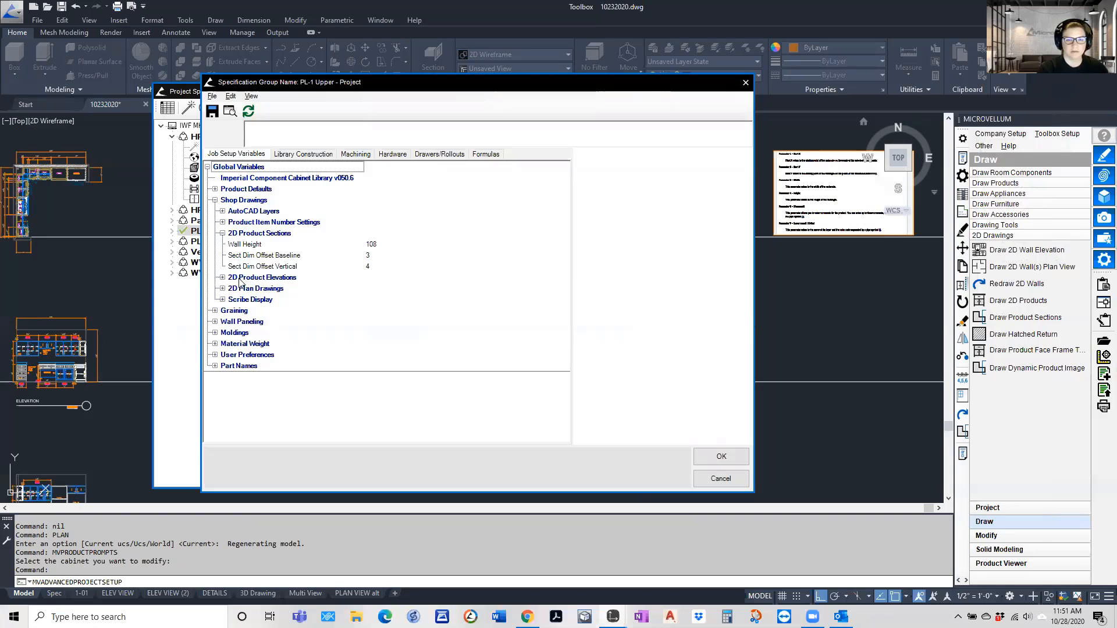
pyautogui.click(223, 277)
pyautogui.scroll(-4, 380, 360)
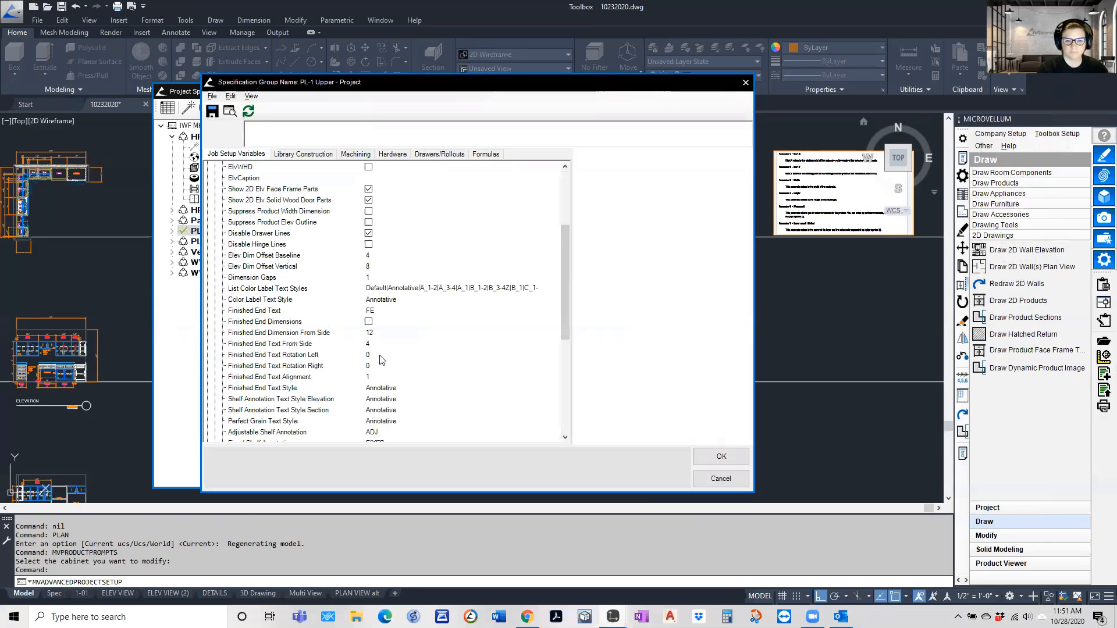
pyautogui.scroll(-2, 380, 359)
pyautogui.click(377, 366)
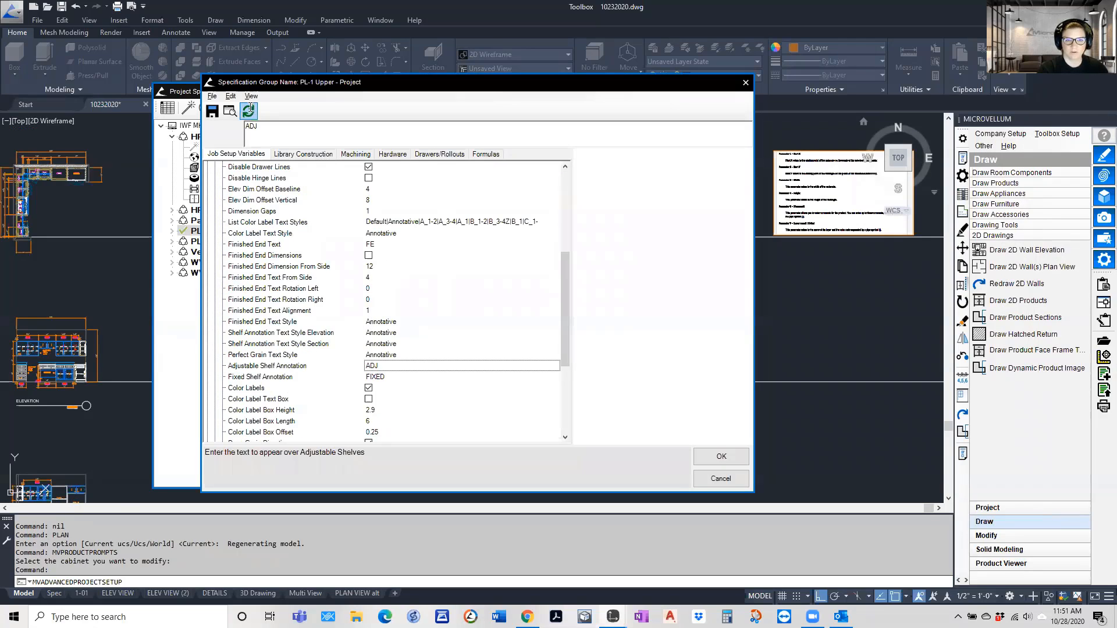
pyautogui.moveTo(260, 127); pyautogui.dragTo(231, 128)
pyautogui.write('""')
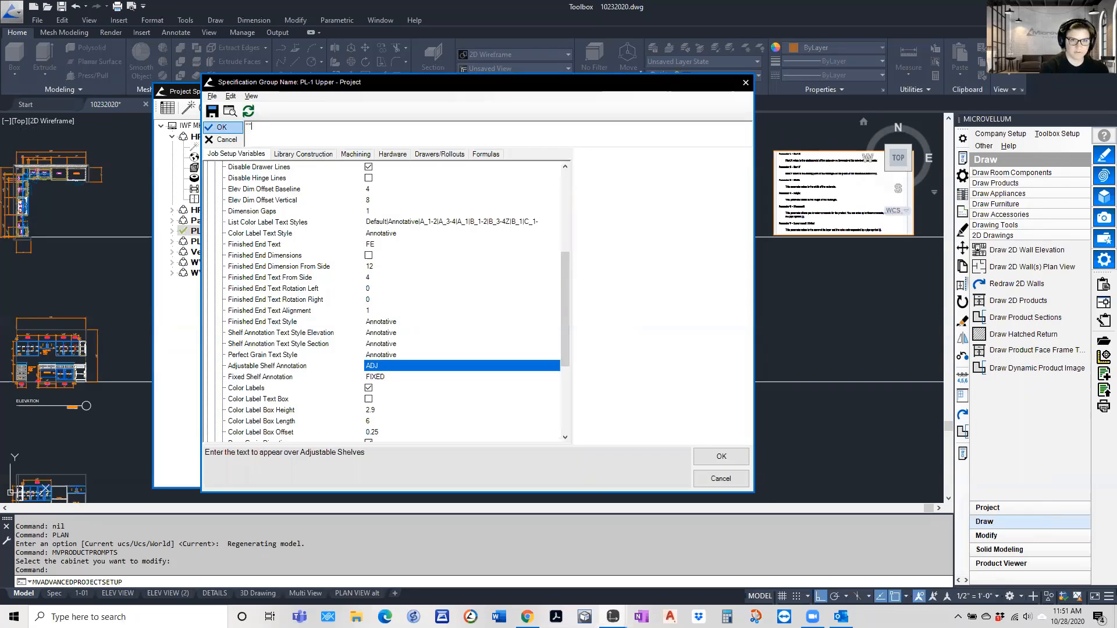
pyautogui.click(218, 127)
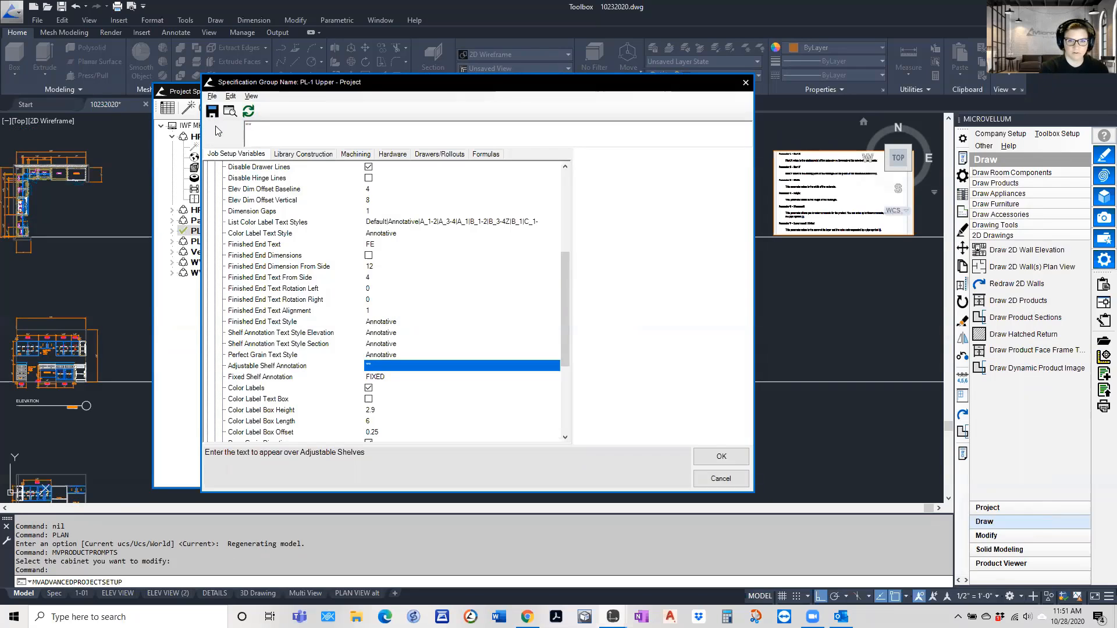
# Change the Adjustable Shelf Annotation to the formula ="", accept the global variables, and close the project specification group setup
pyautogui.click(248, 126)
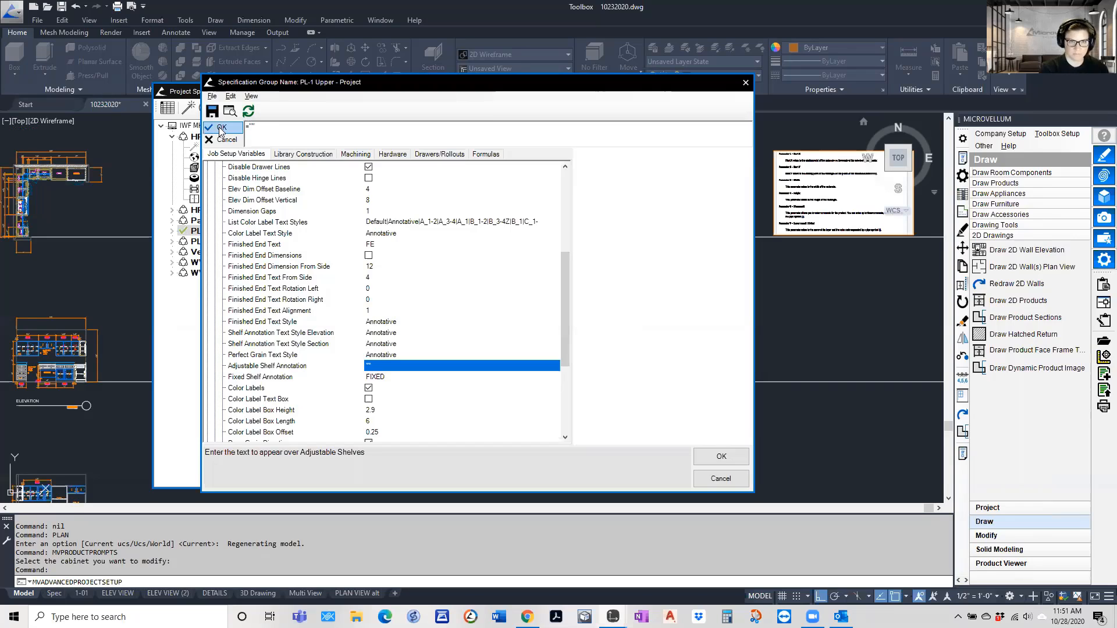
pyautogui.click(220, 126)
pyautogui.click(721, 457)
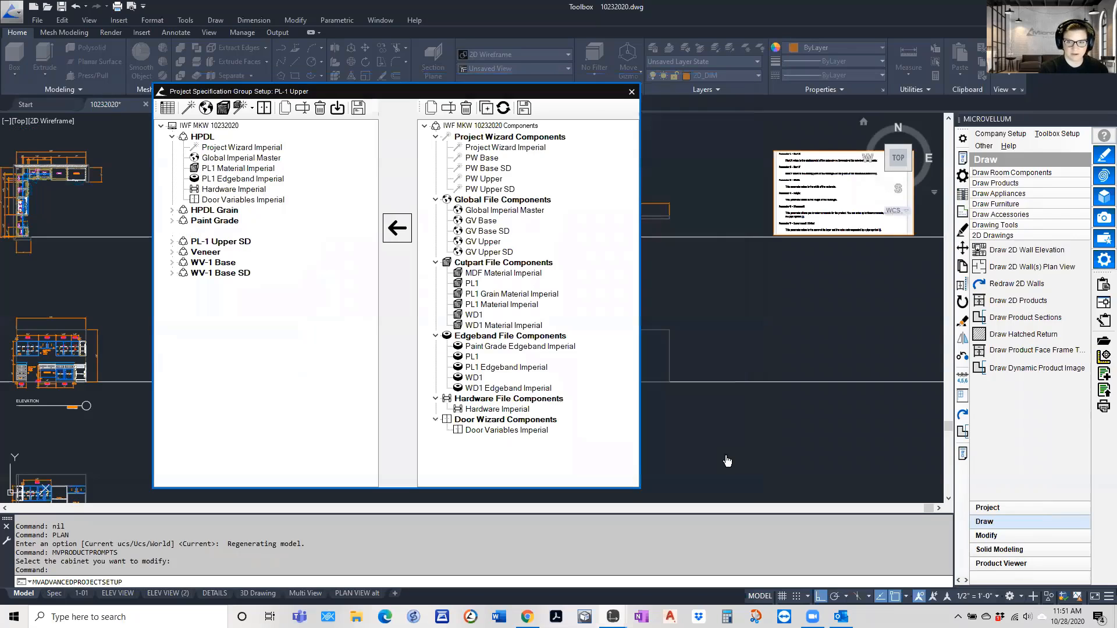
pyautogui.click(631, 92)
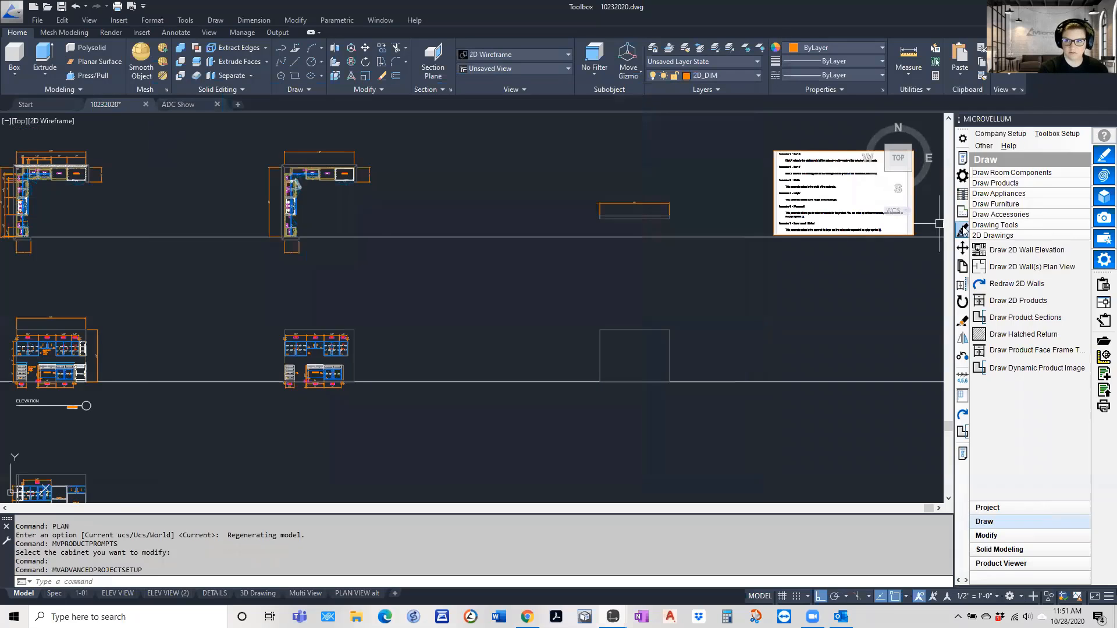
# Redraw the leftmost two-door upper cabinet in the main elevation with the Redraw Selected Products command
pyautogui.scroll(8, 334, 357)
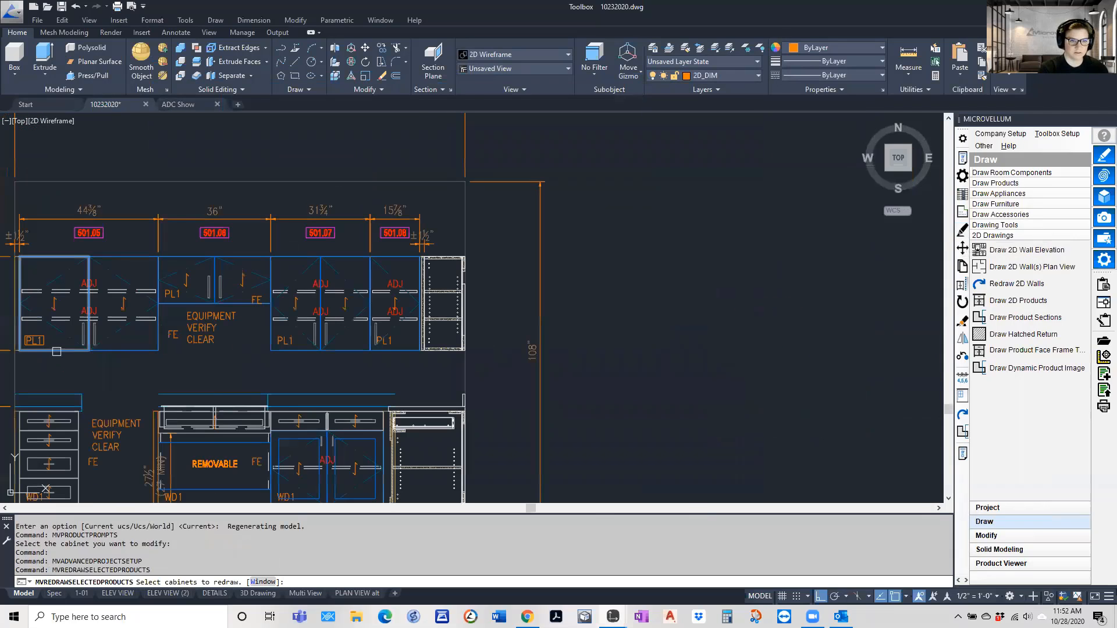
pyautogui.press('Return')
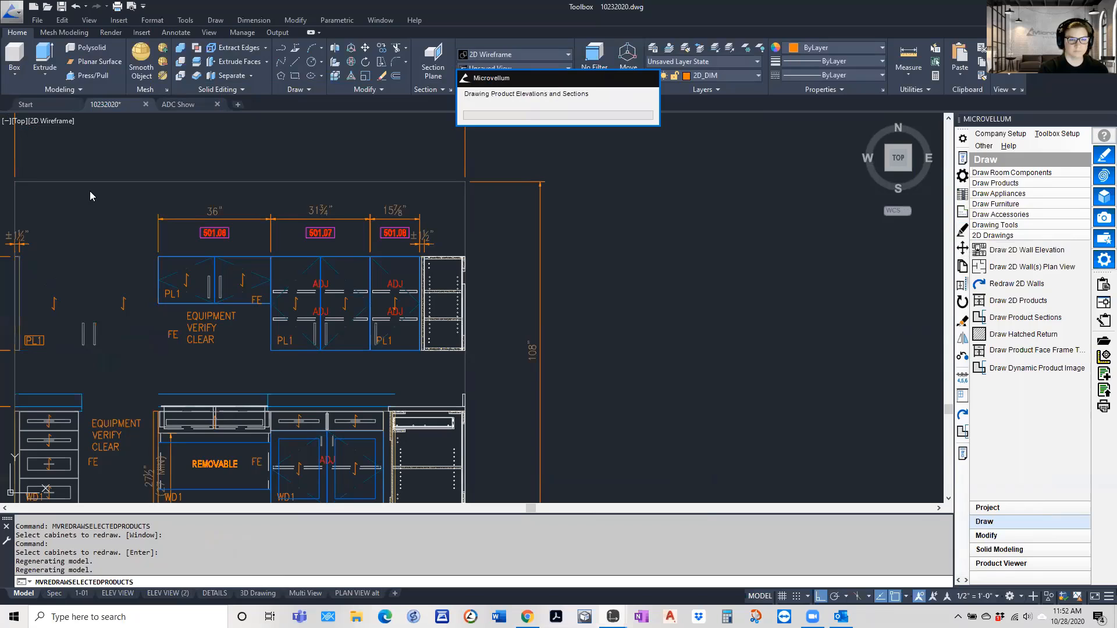
pyautogui.click(656, 339)
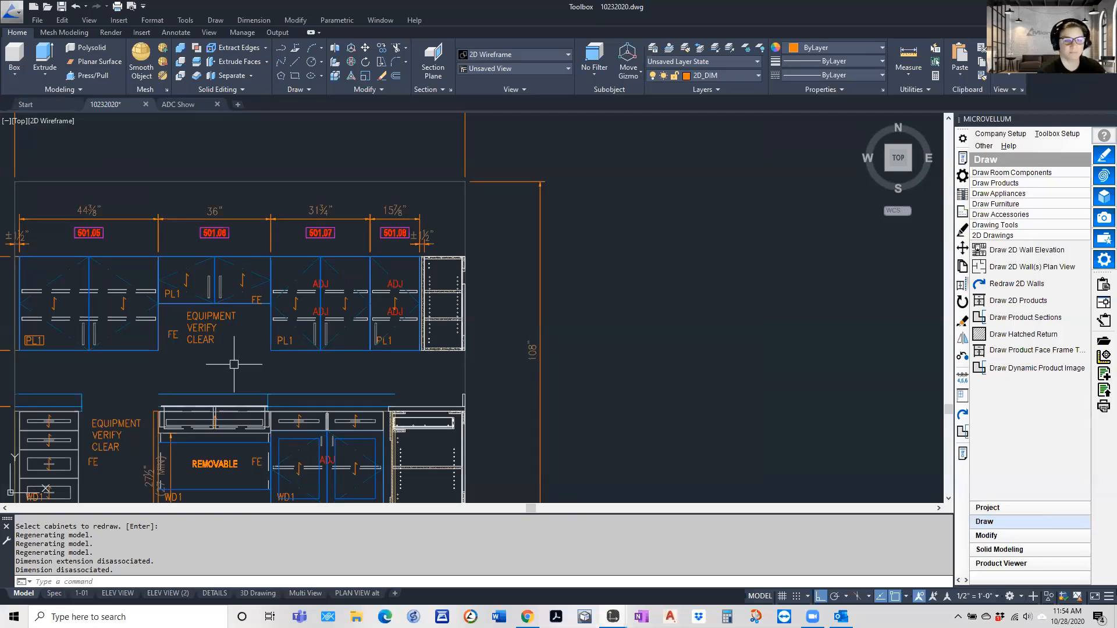
pyautogui.scroll(-5, 234, 364)
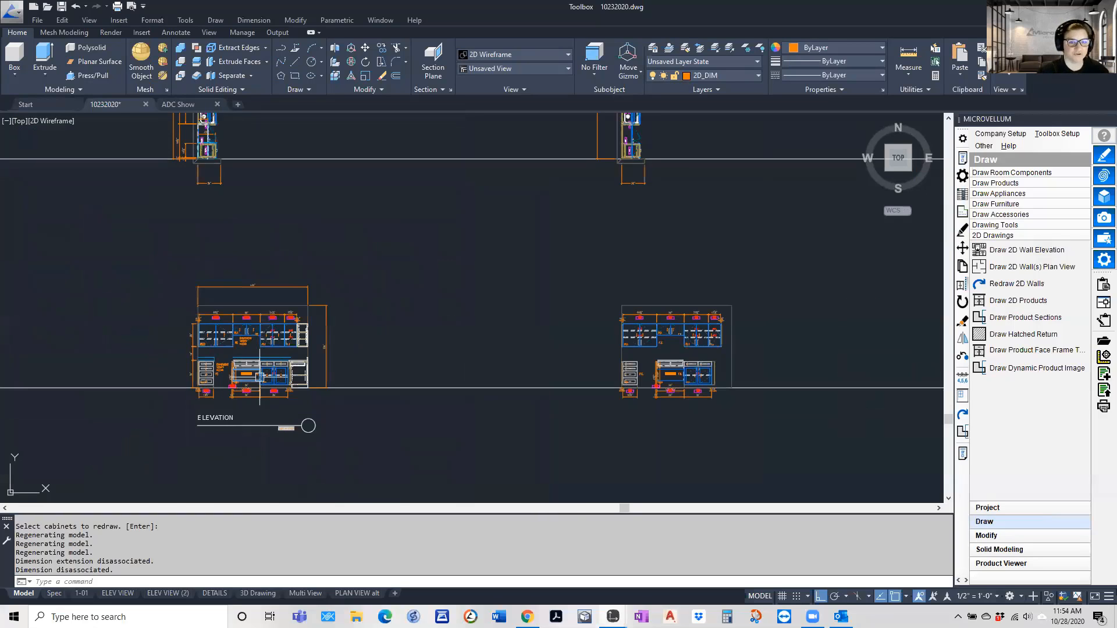
pyautogui.scroll(3, 264, 350)
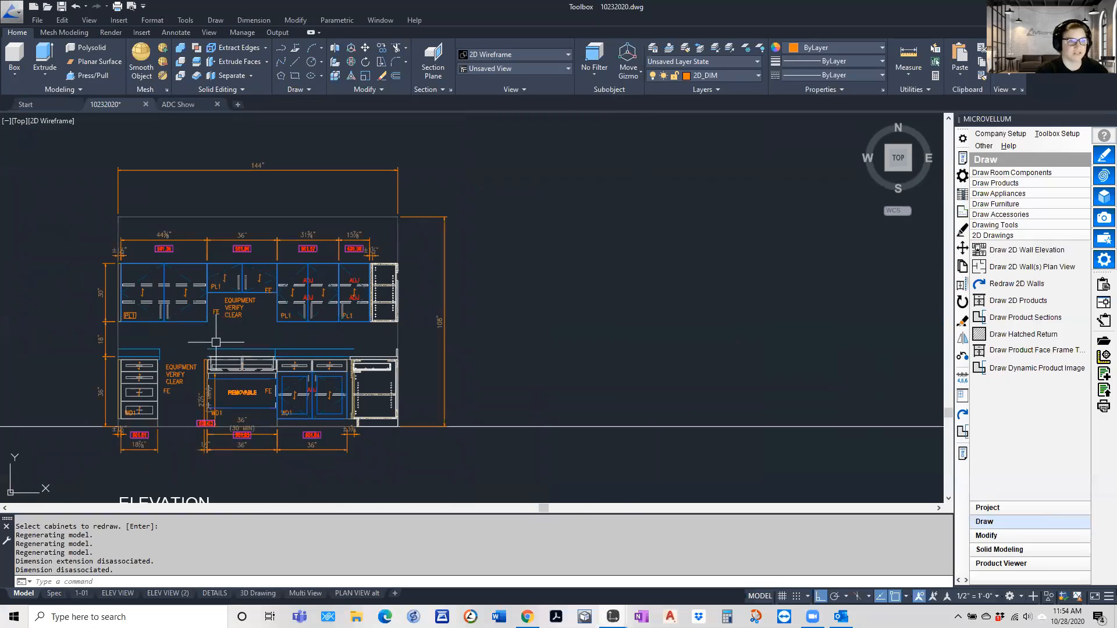
pyautogui.scroll(-1, 215, 343)
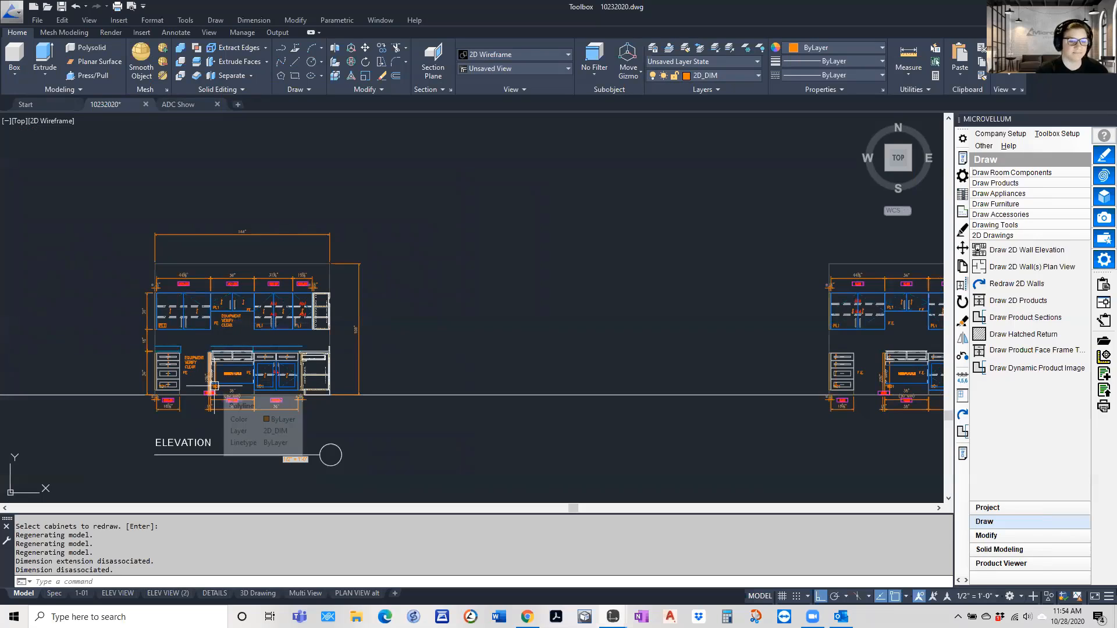